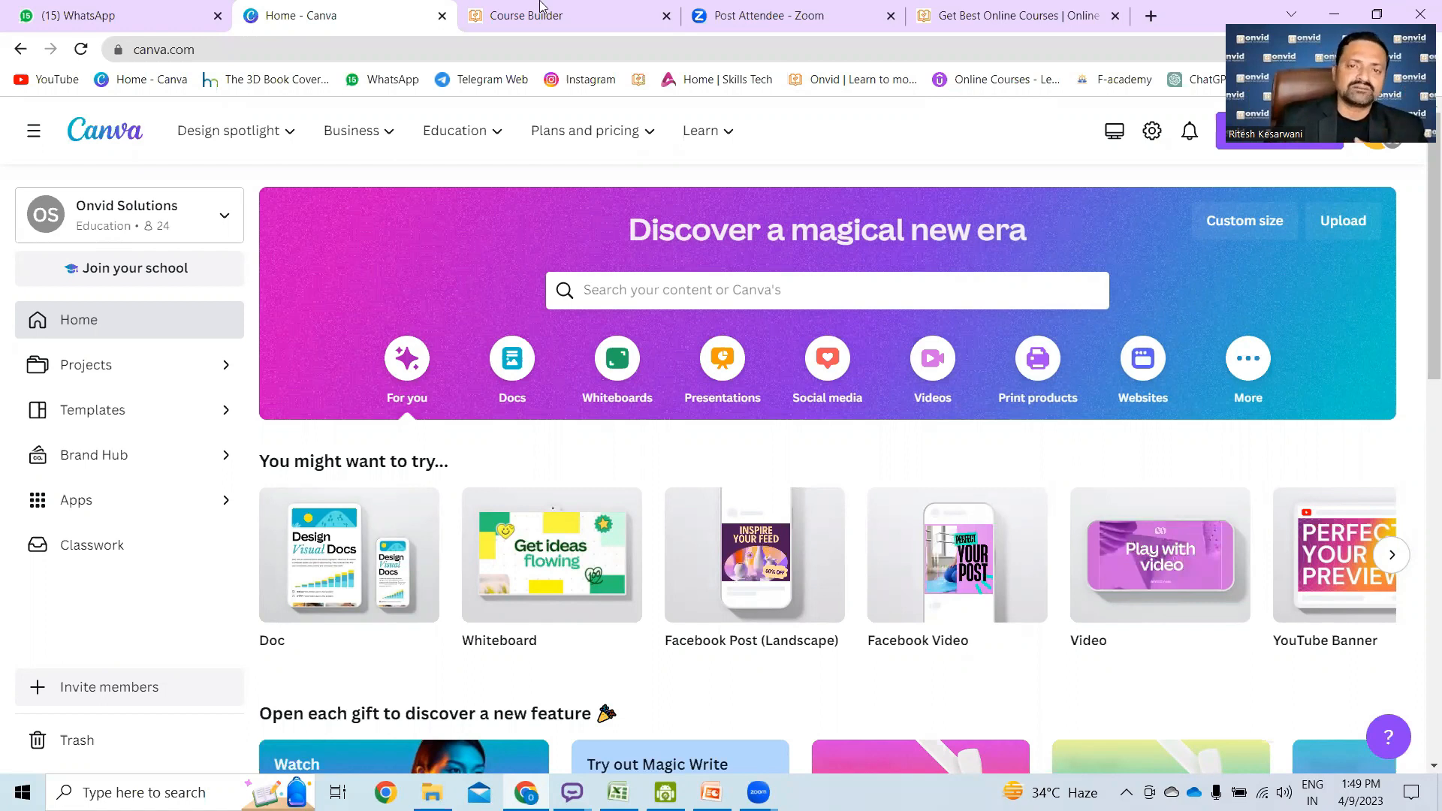
click(449, 129)
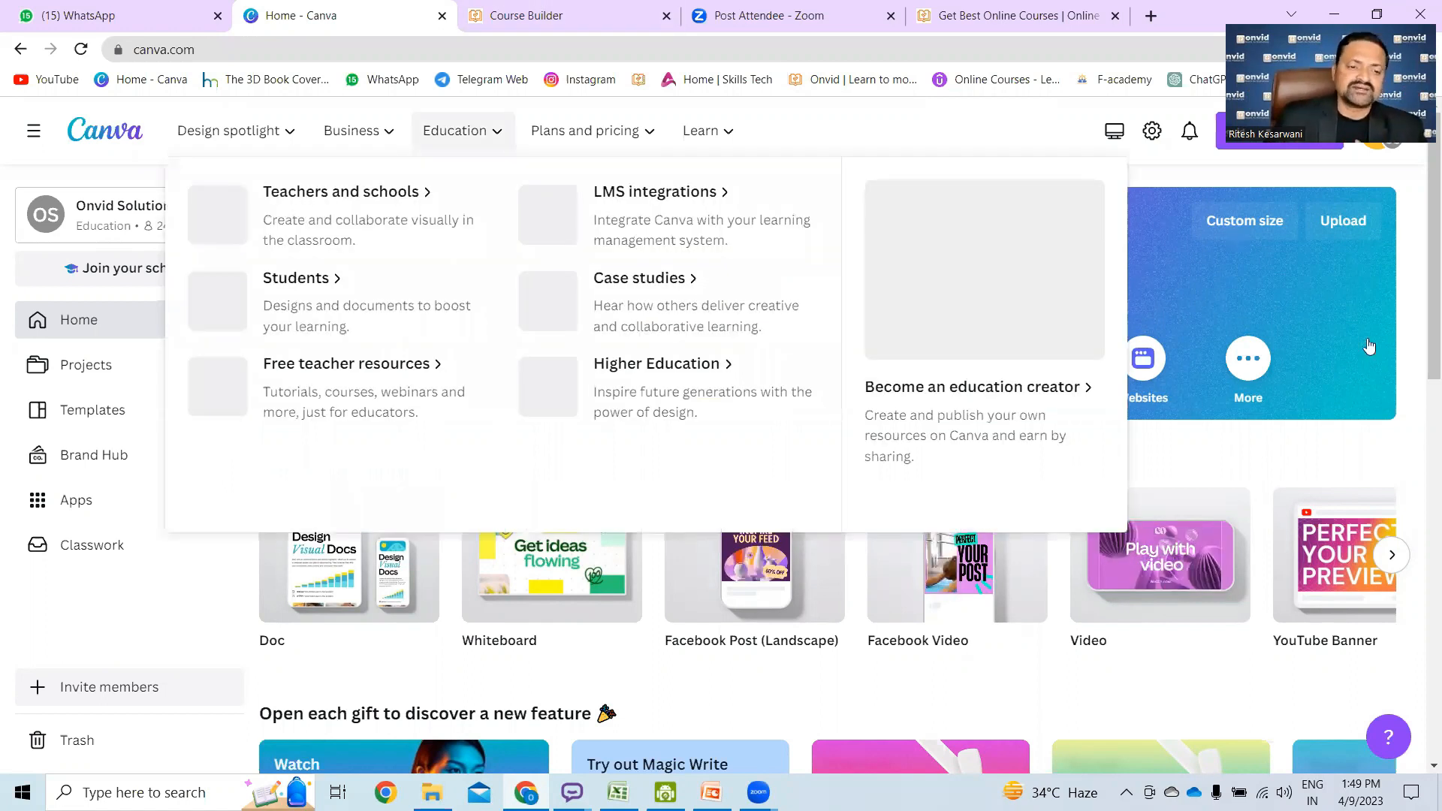
click(1371, 322)
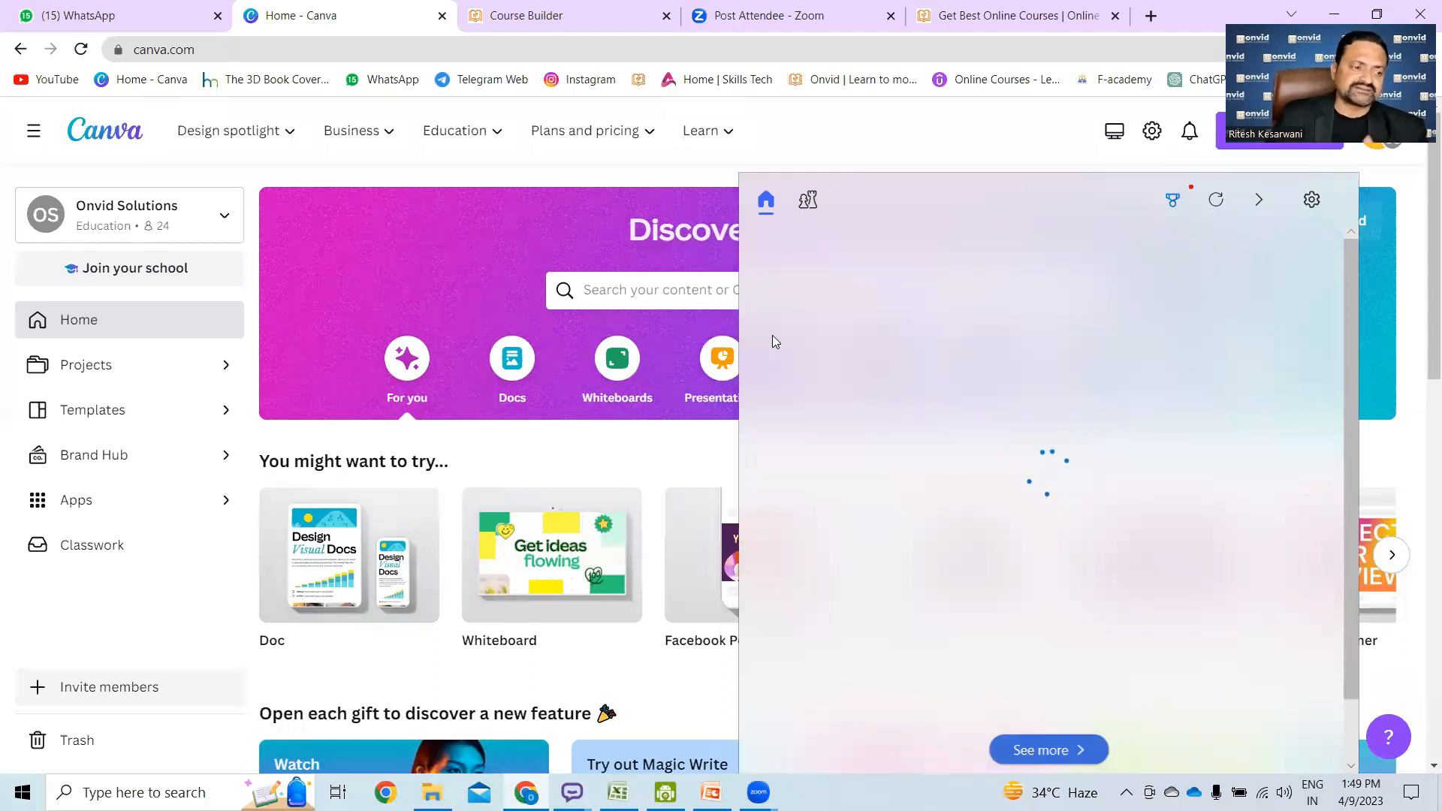
- Search Canva's templates for "website"
click(673, 294)
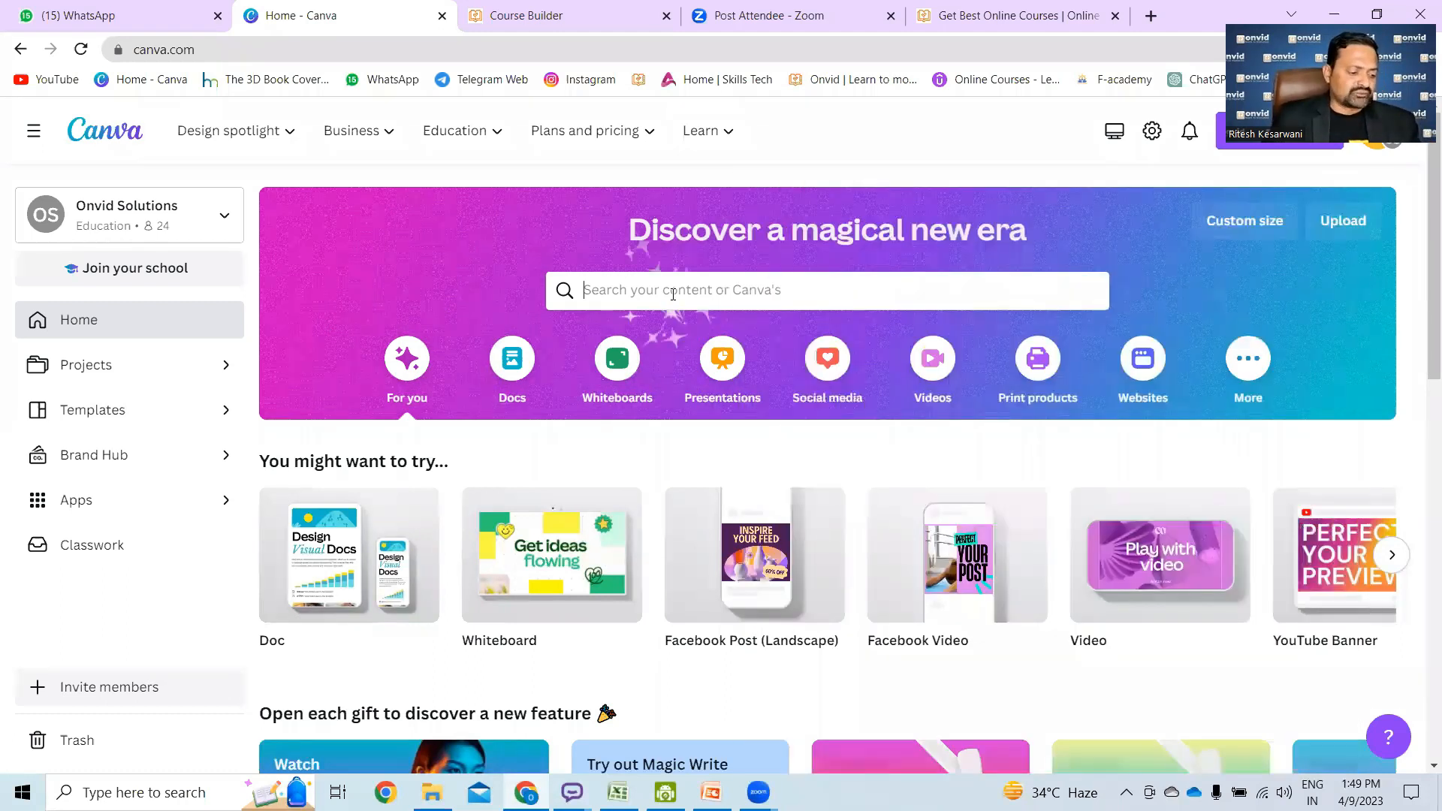
text(web)
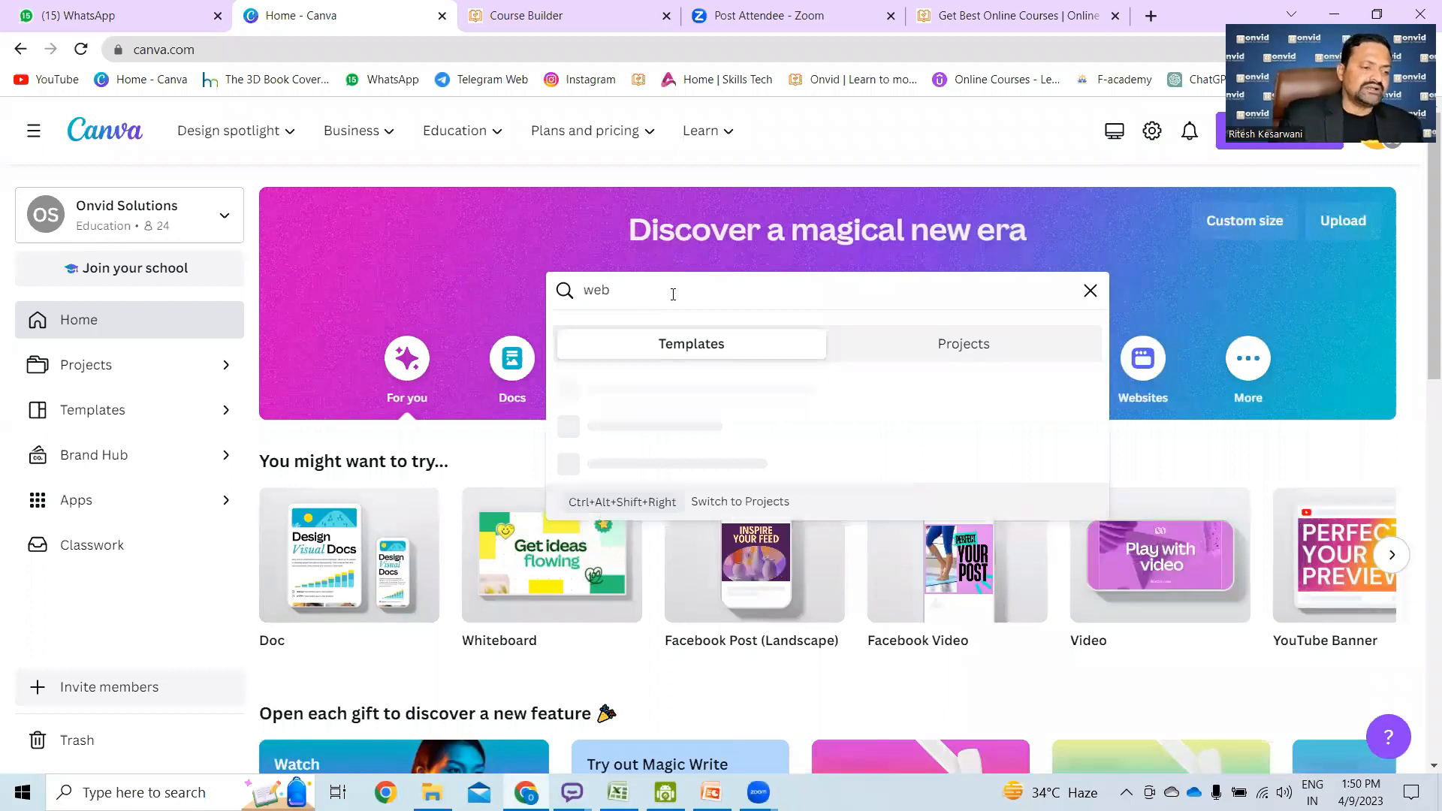
text(site)
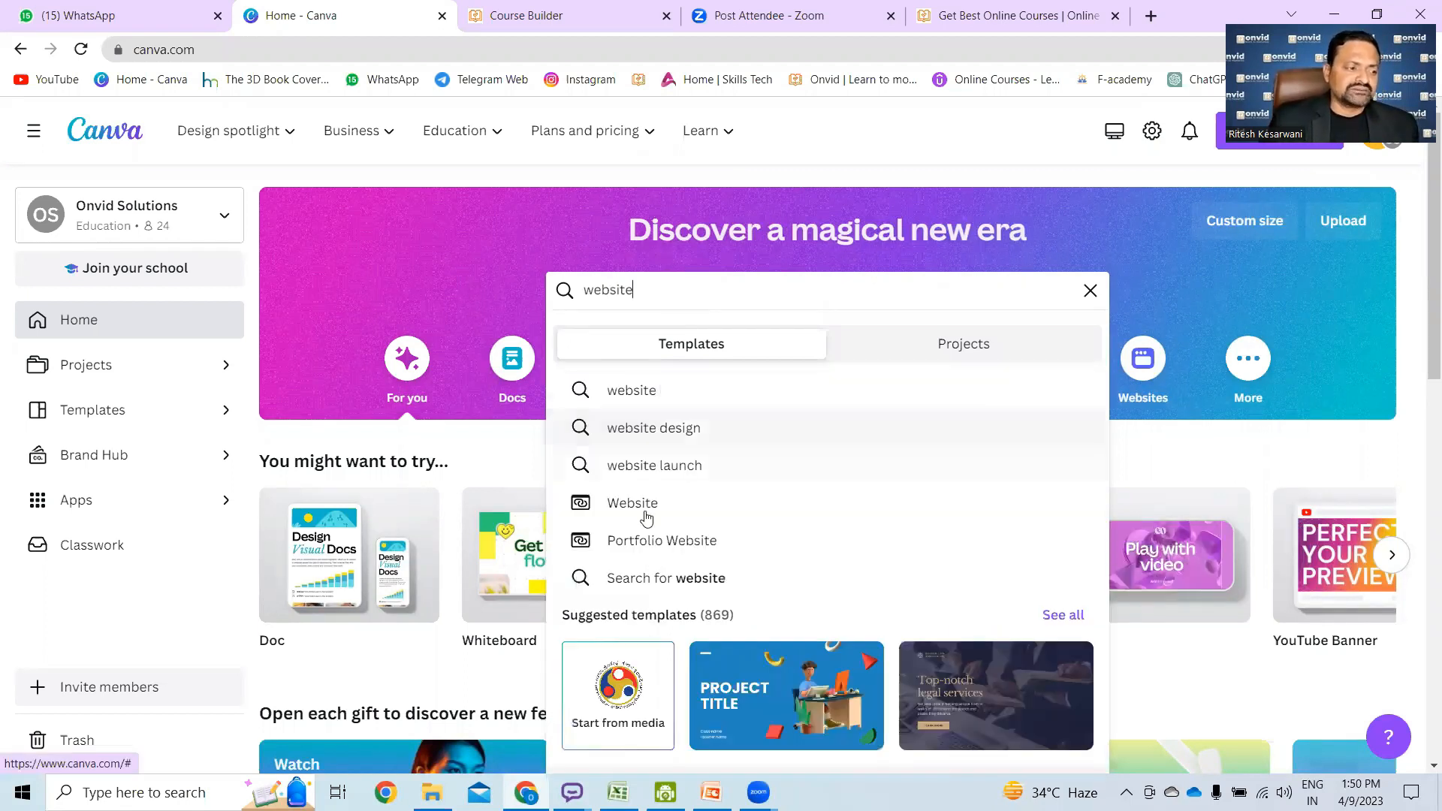
- Open Canva's Websites page from the marketing designs and create a new blank Canva website
mouse_move(217, 142)
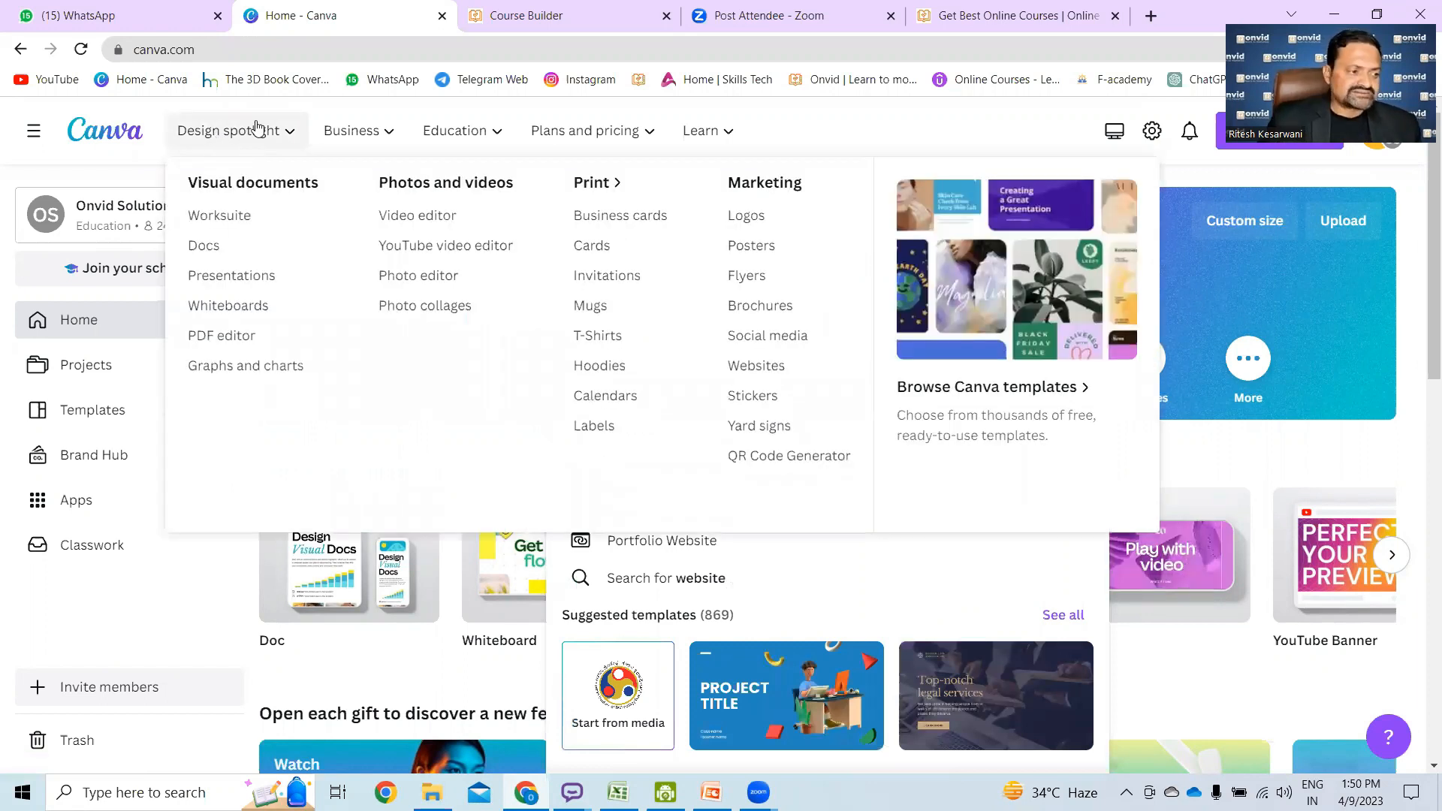
click(766, 374)
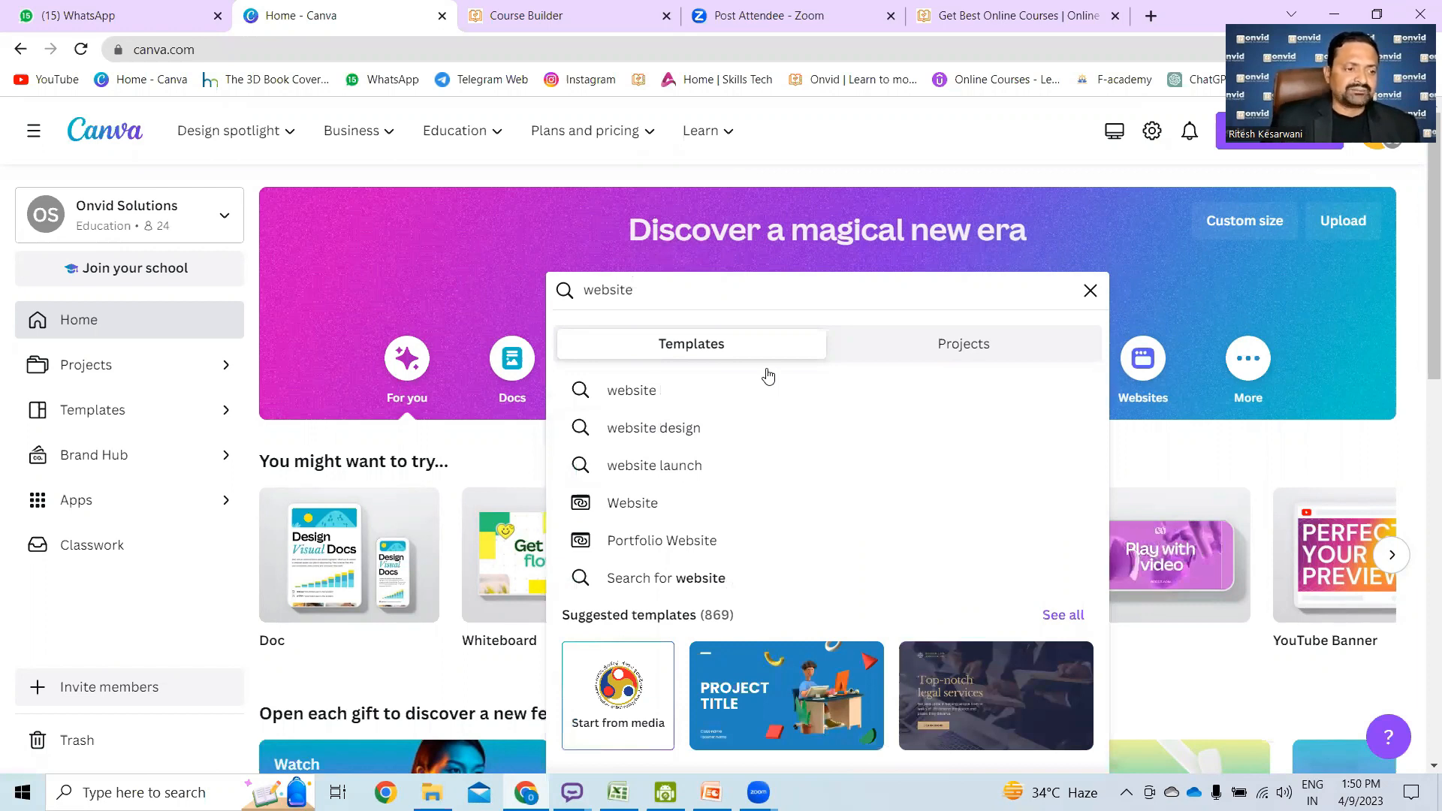
click(380, 156)
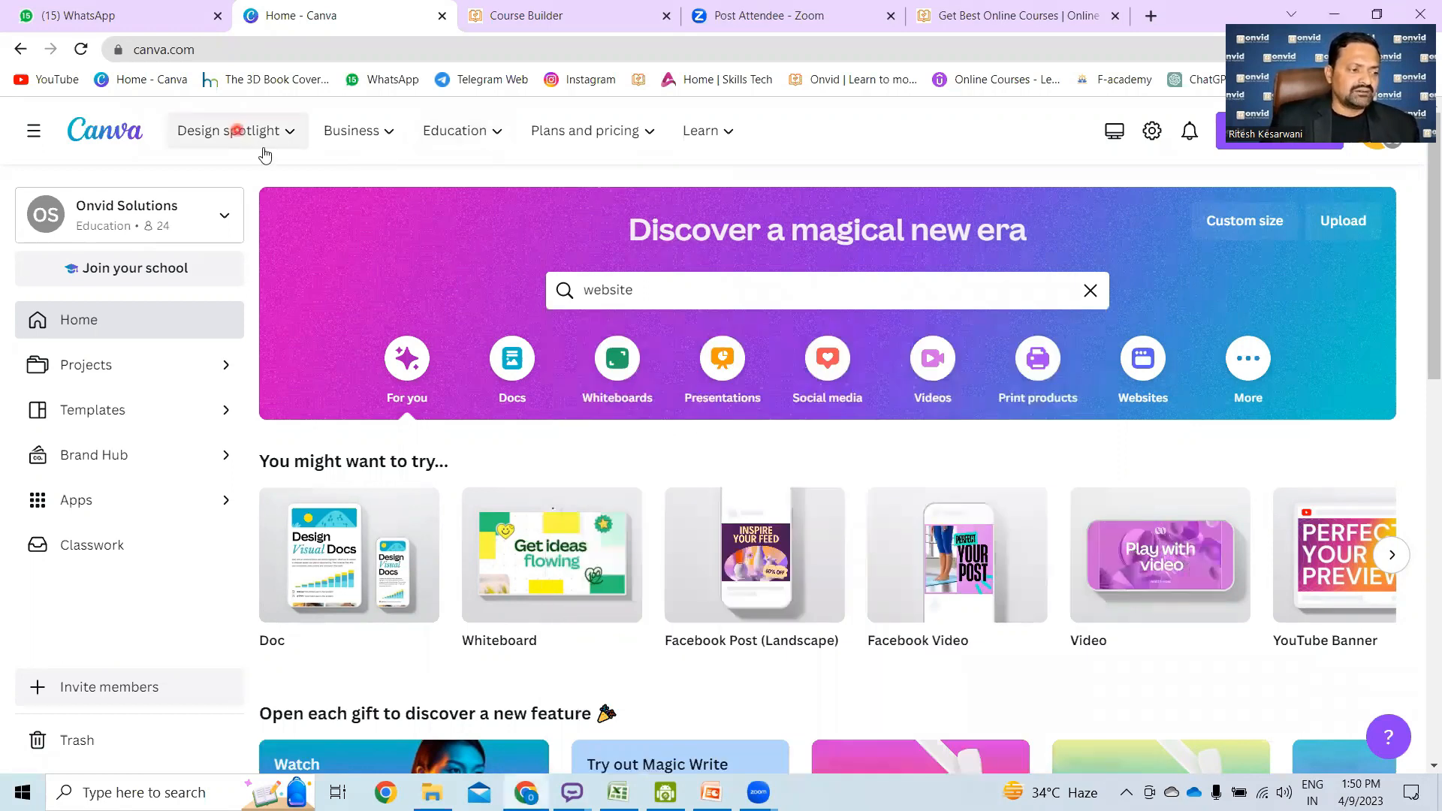
click(263, 135)
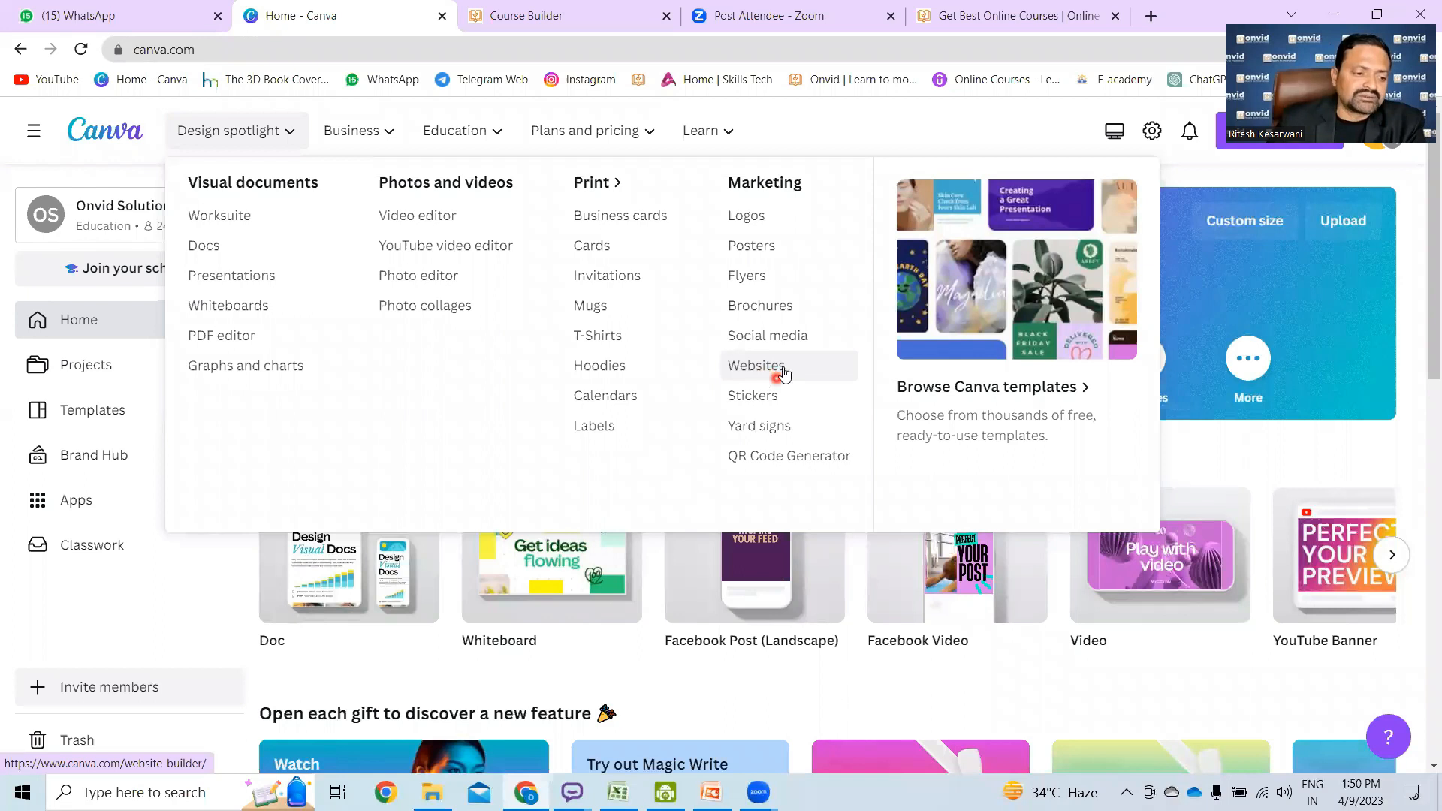
click(781, 370)
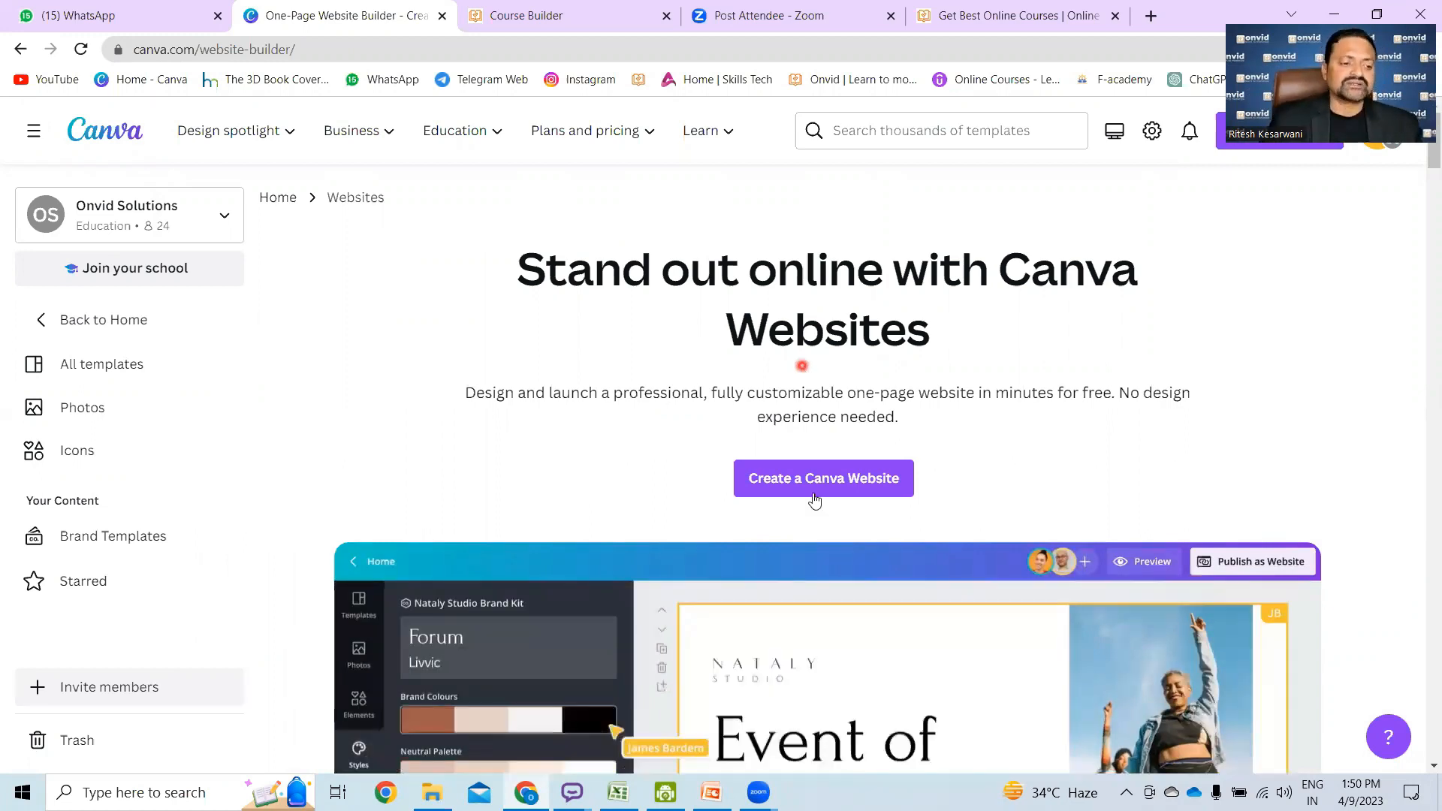
click(875, 486)
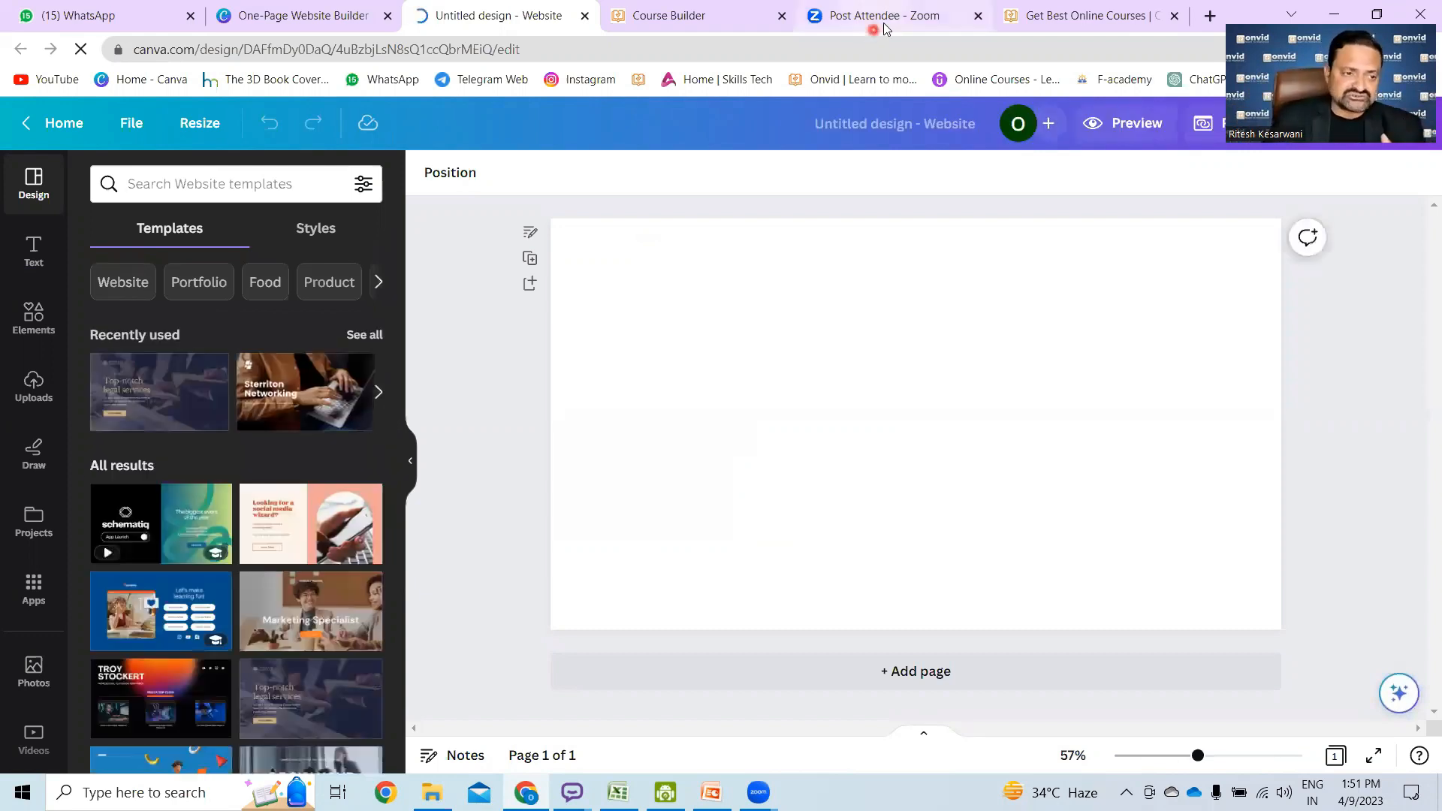
- Switch to the open onvid.in site and examine its header: the logo and the Blog, Home, Course and About Us links
click(1047, 17)
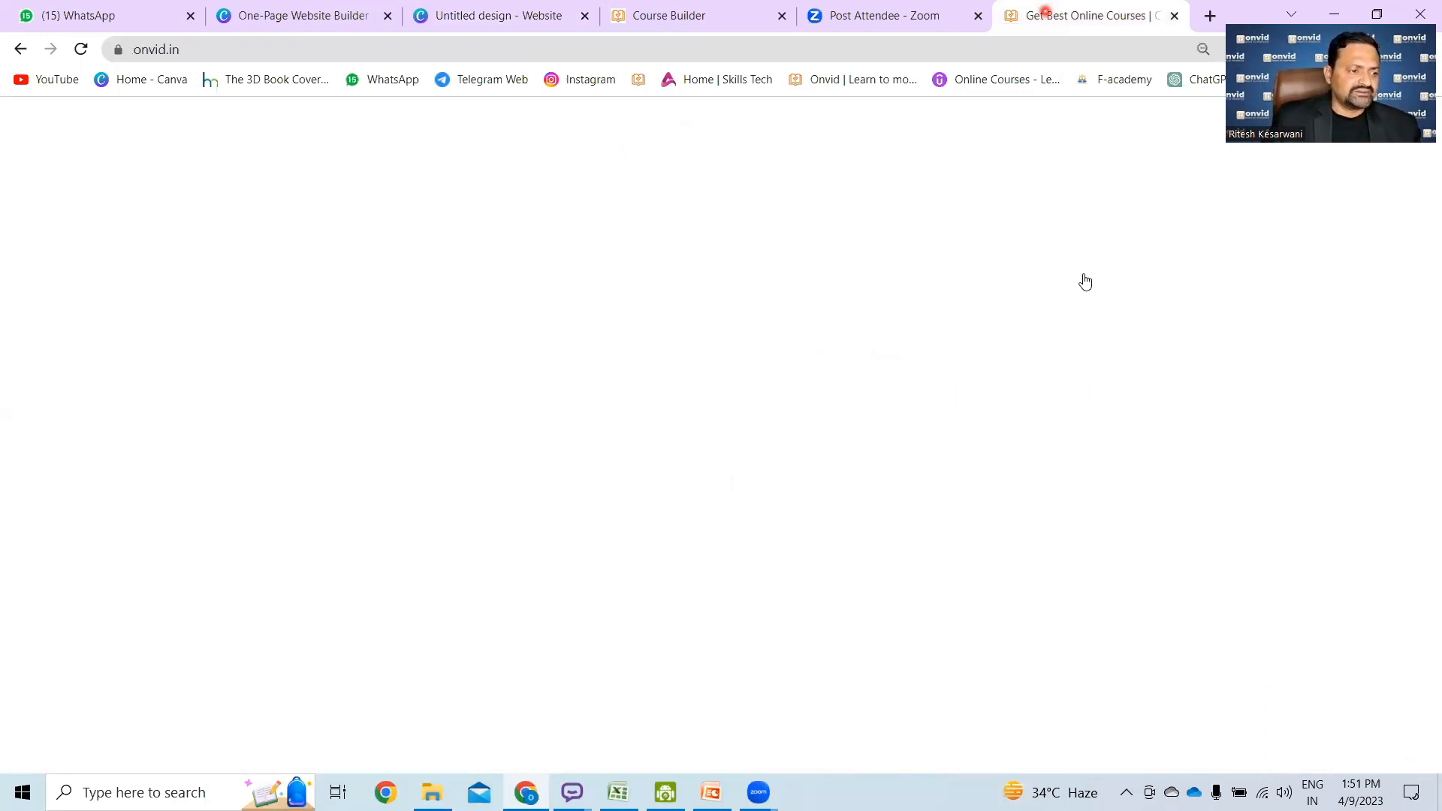
click(959, 343)
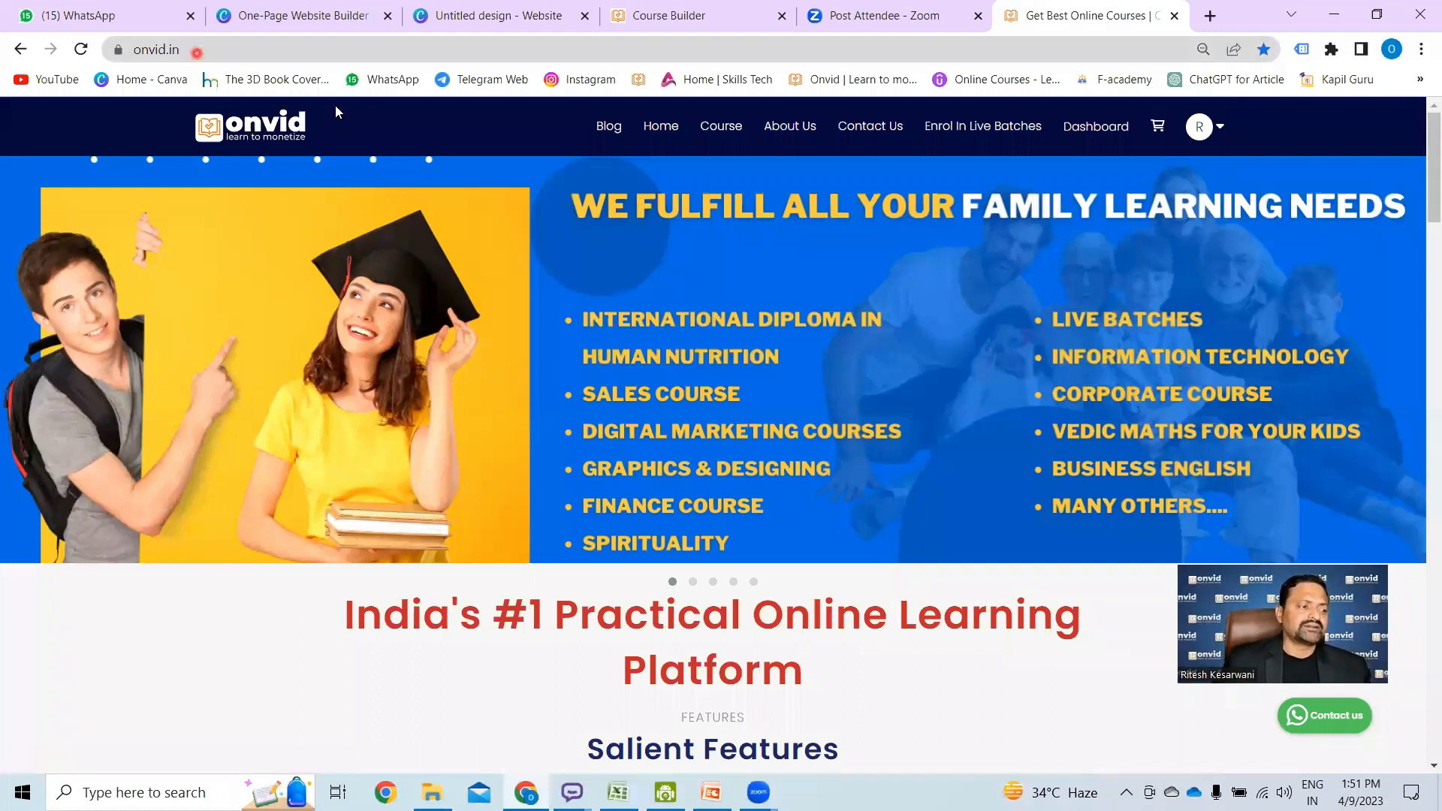
click(259, 145)
click(272, 143)
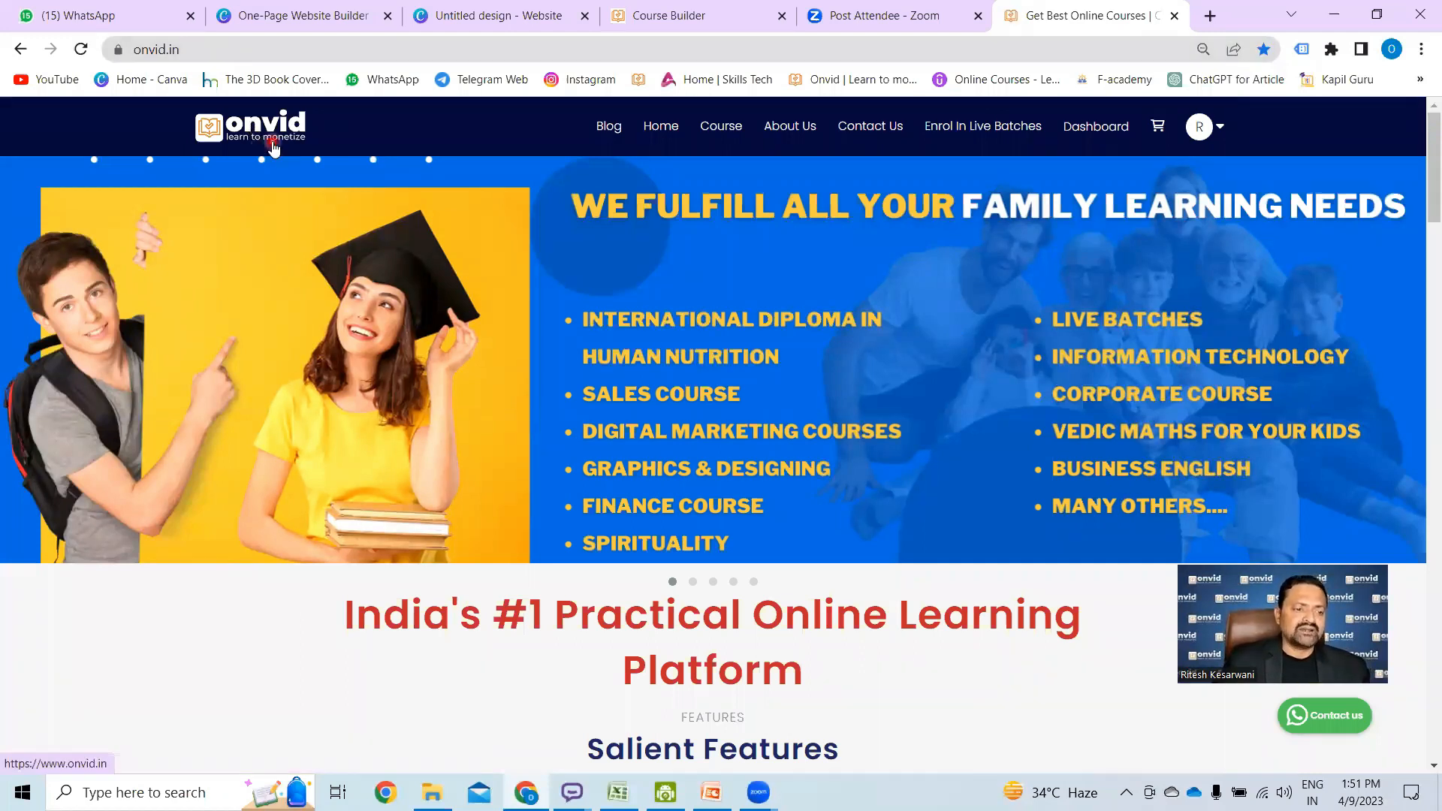
click(615, 138)
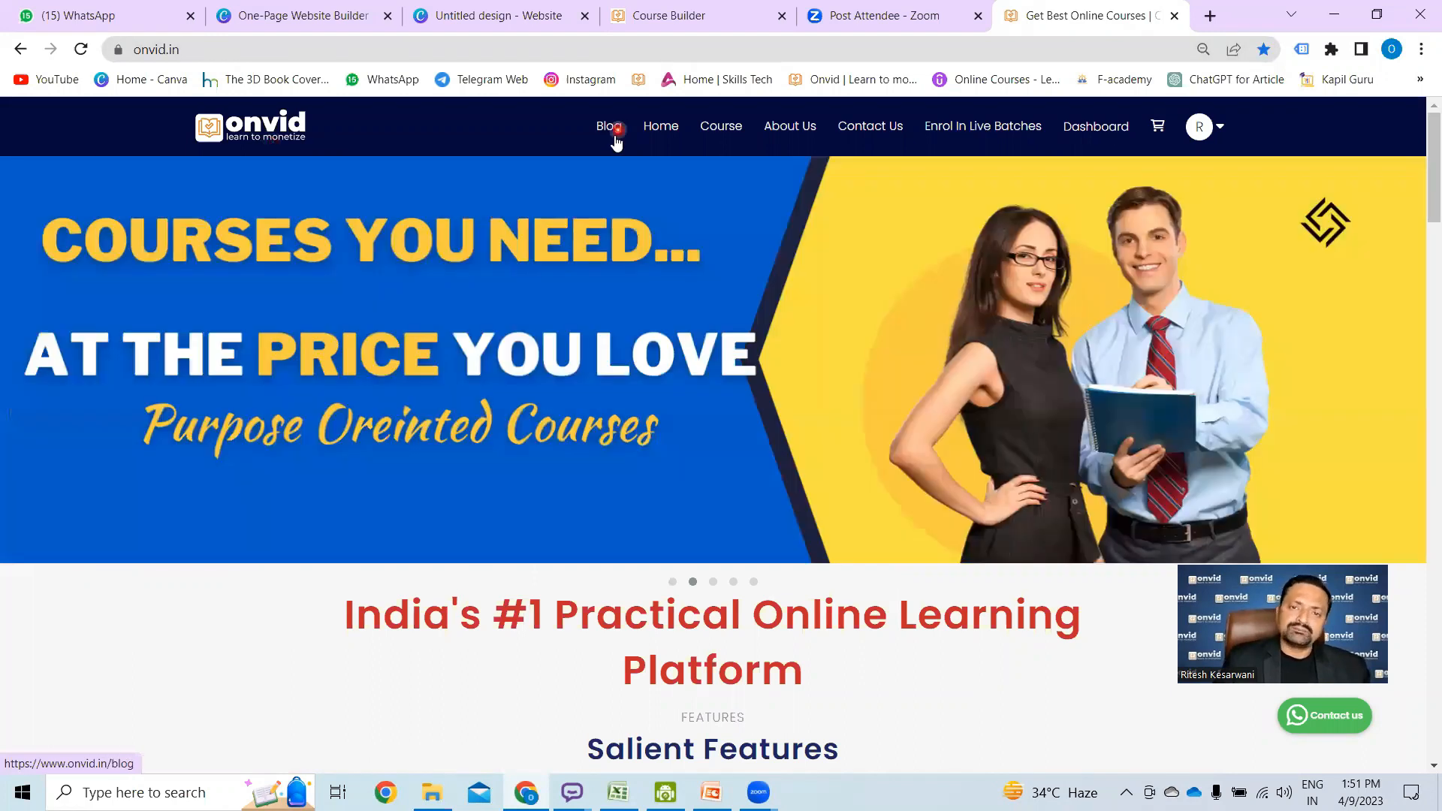
click(666, 132)
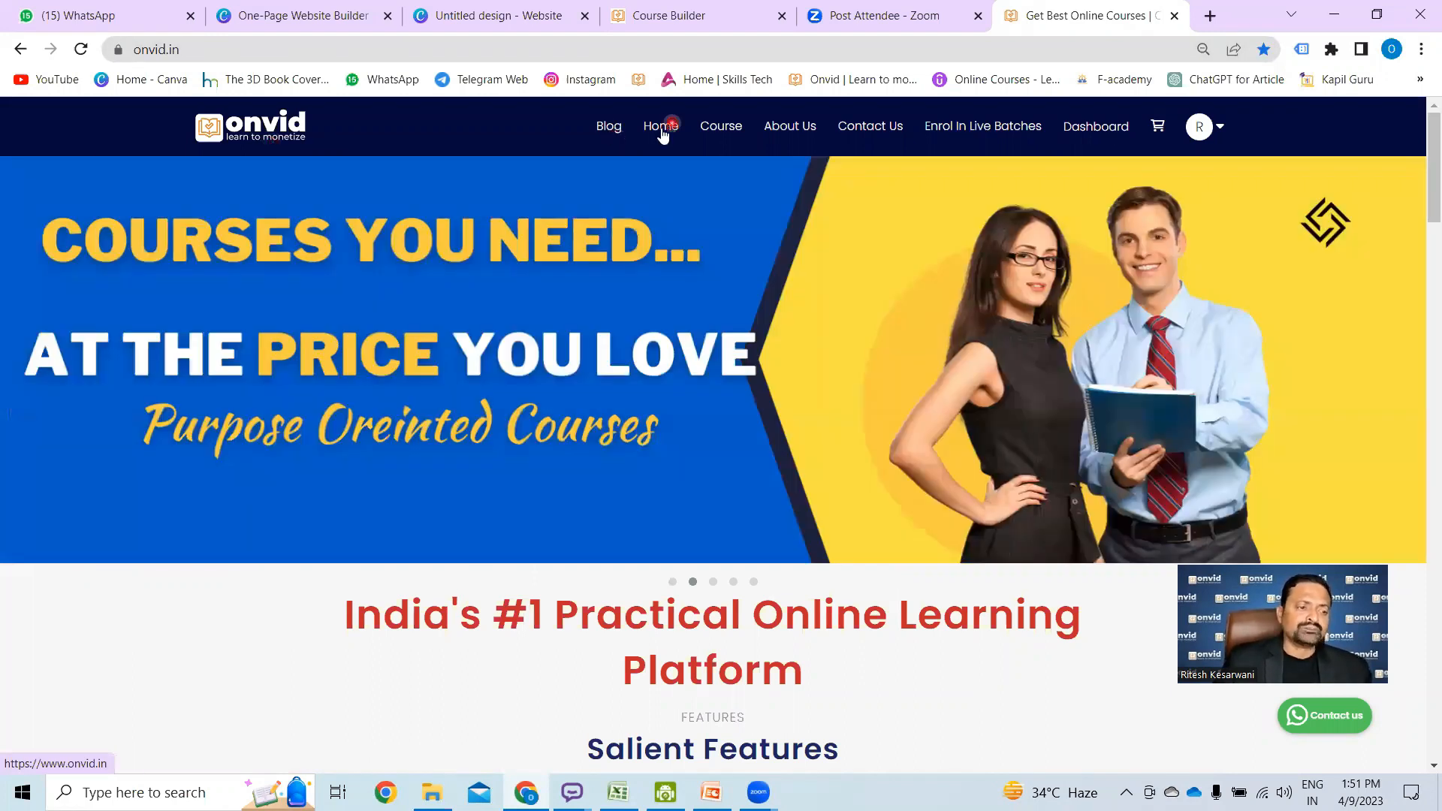
click(742, 142)
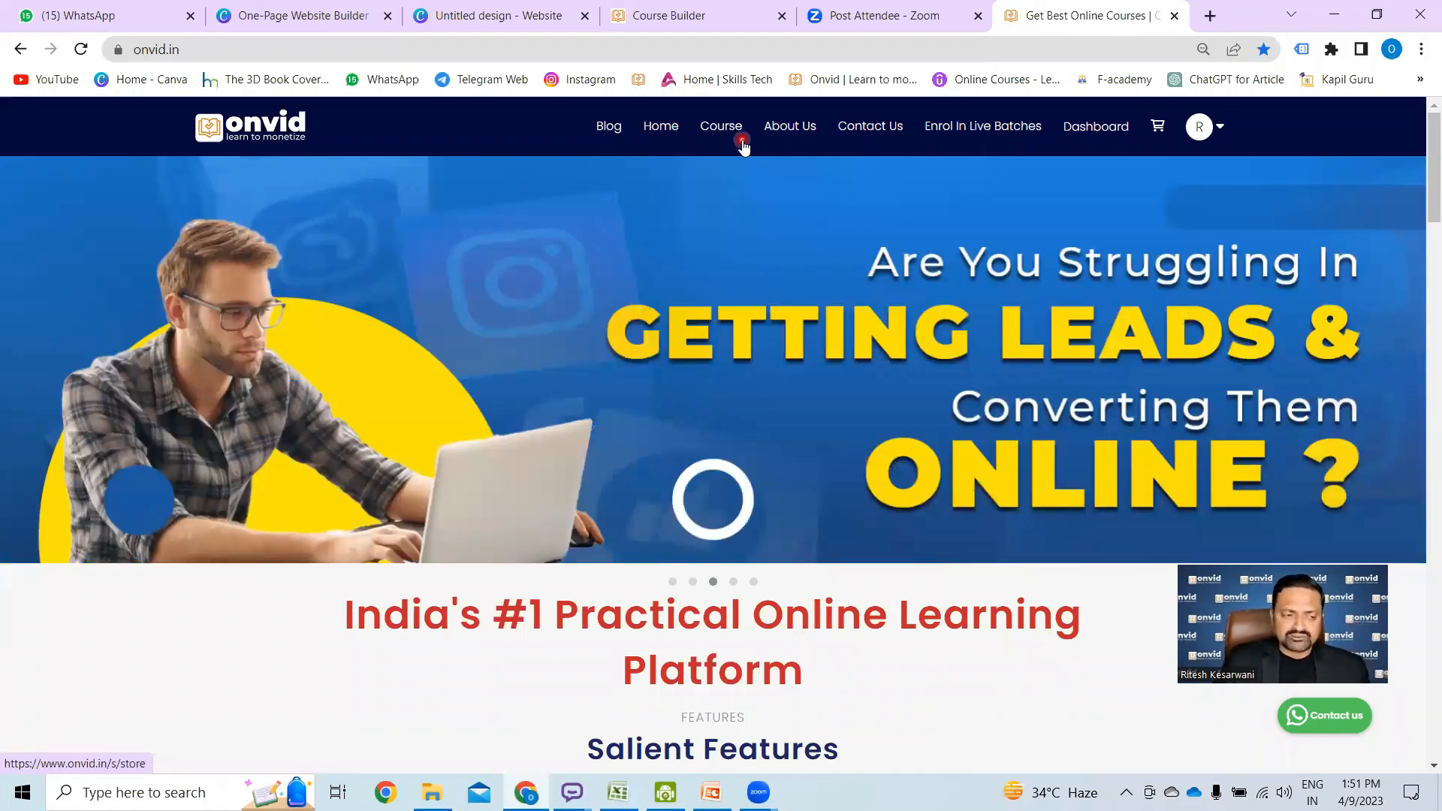
click(730, 121)
click(721, 139)
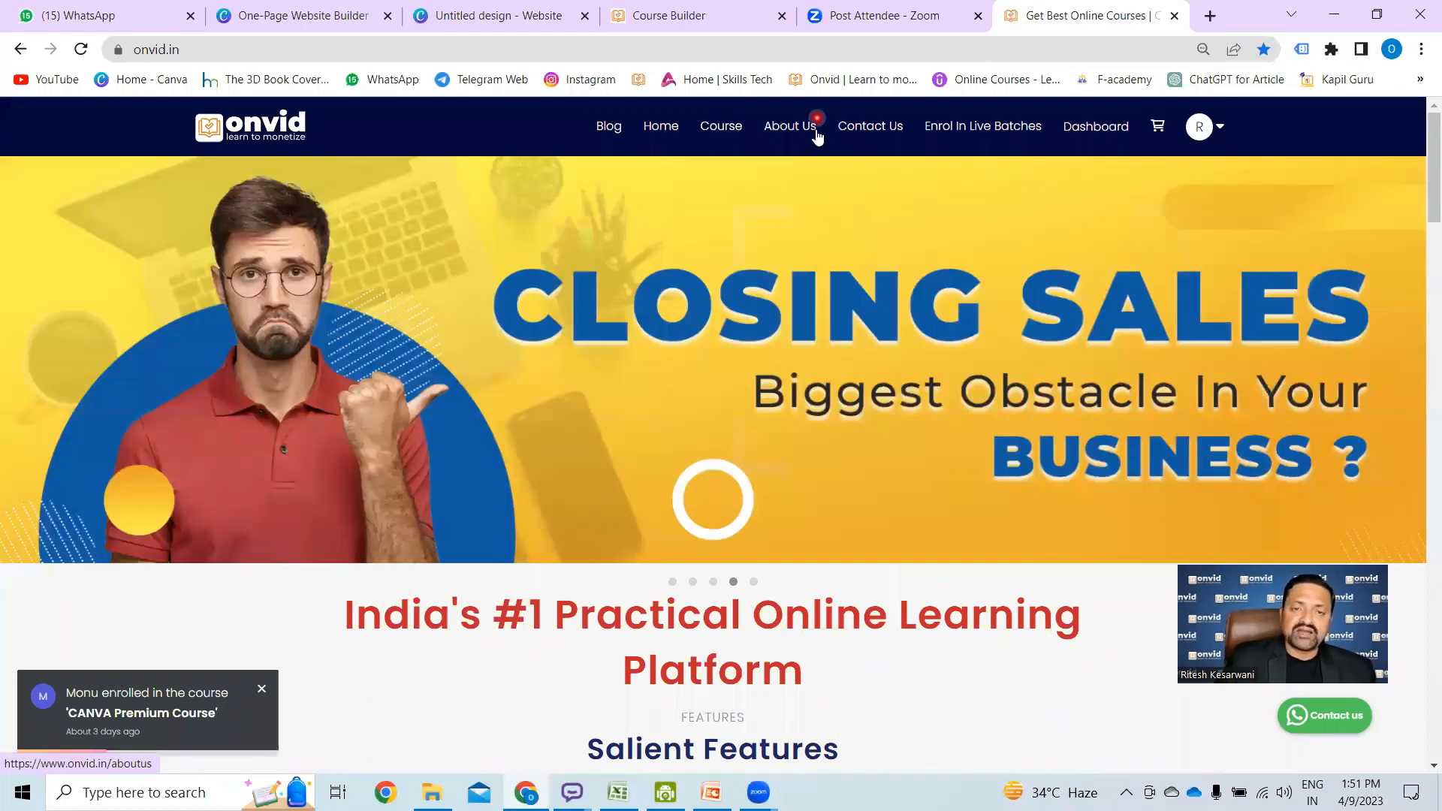
click(814, 132)
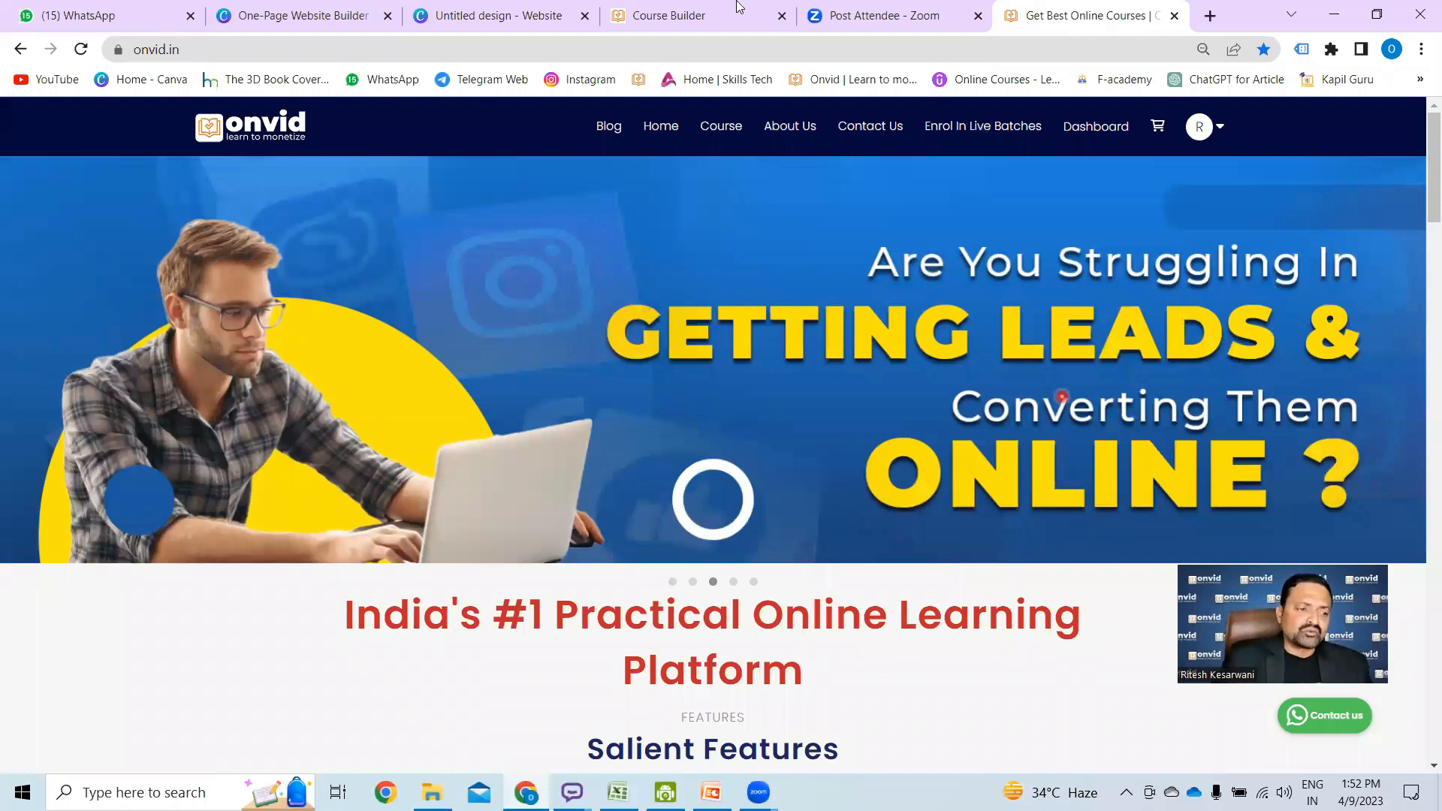
- View Onvid's course catalogue and return to its home page to examine the features, courses, testimonials and mobile app sections
click(723, 124)
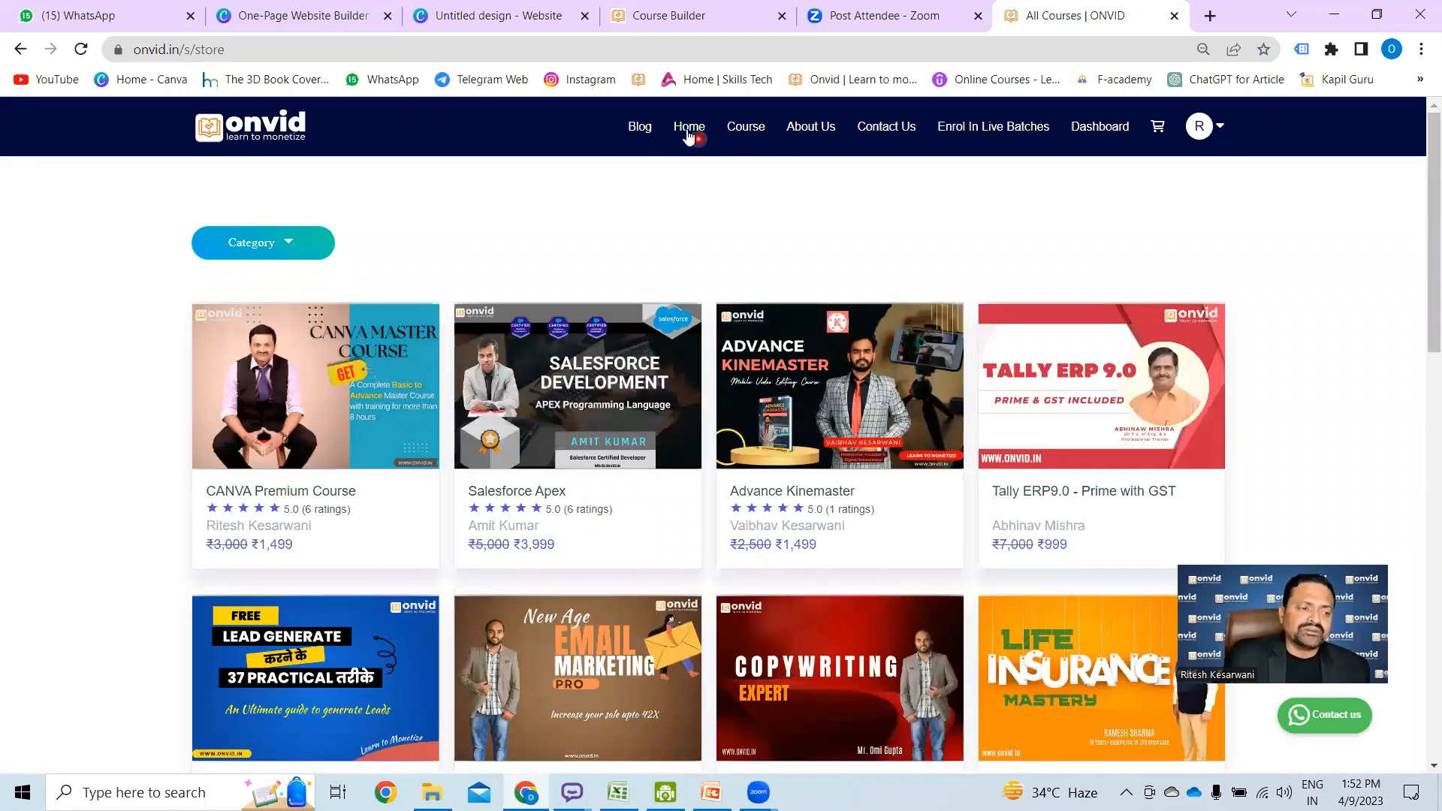
click(690, 129)
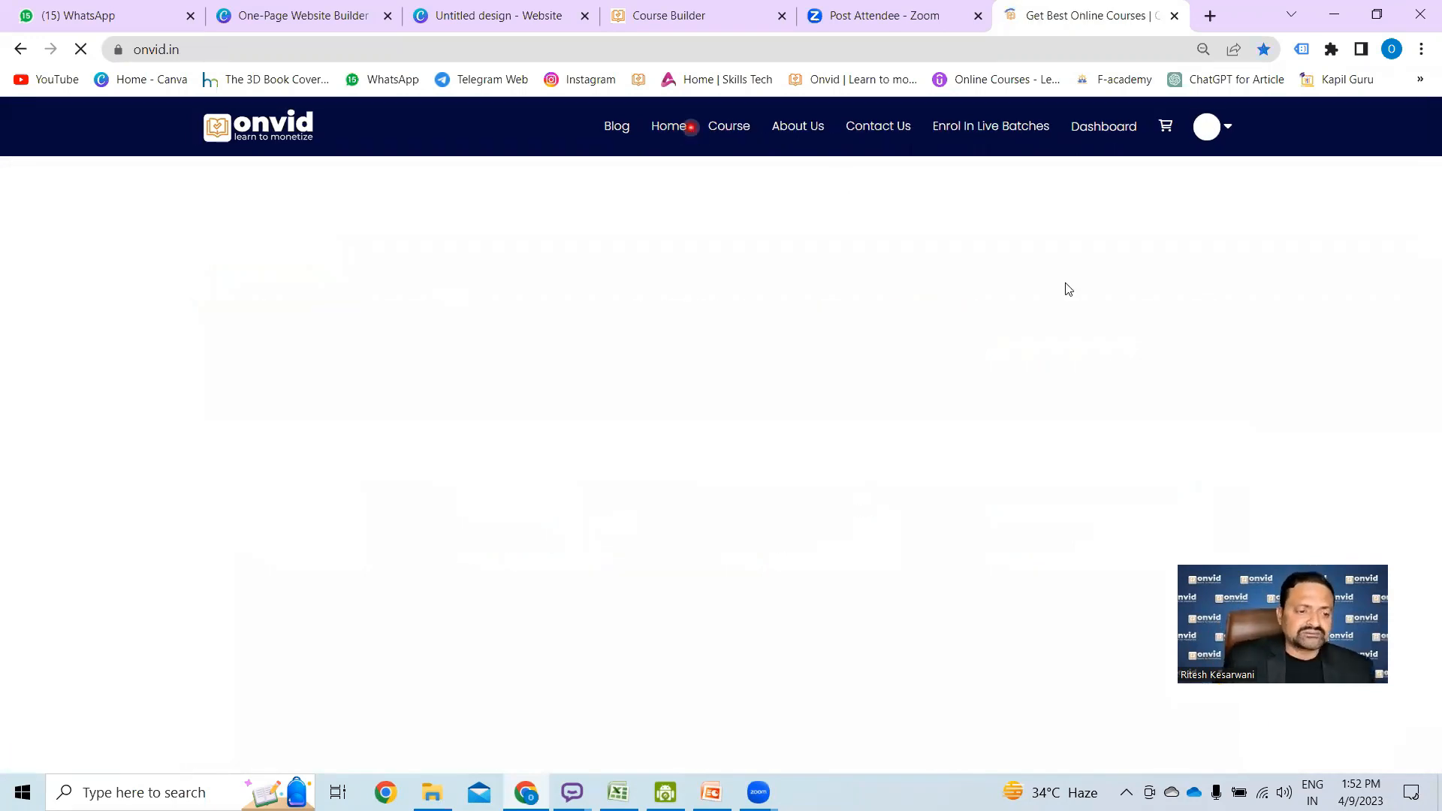
scroll(1034, 367, down, 4)
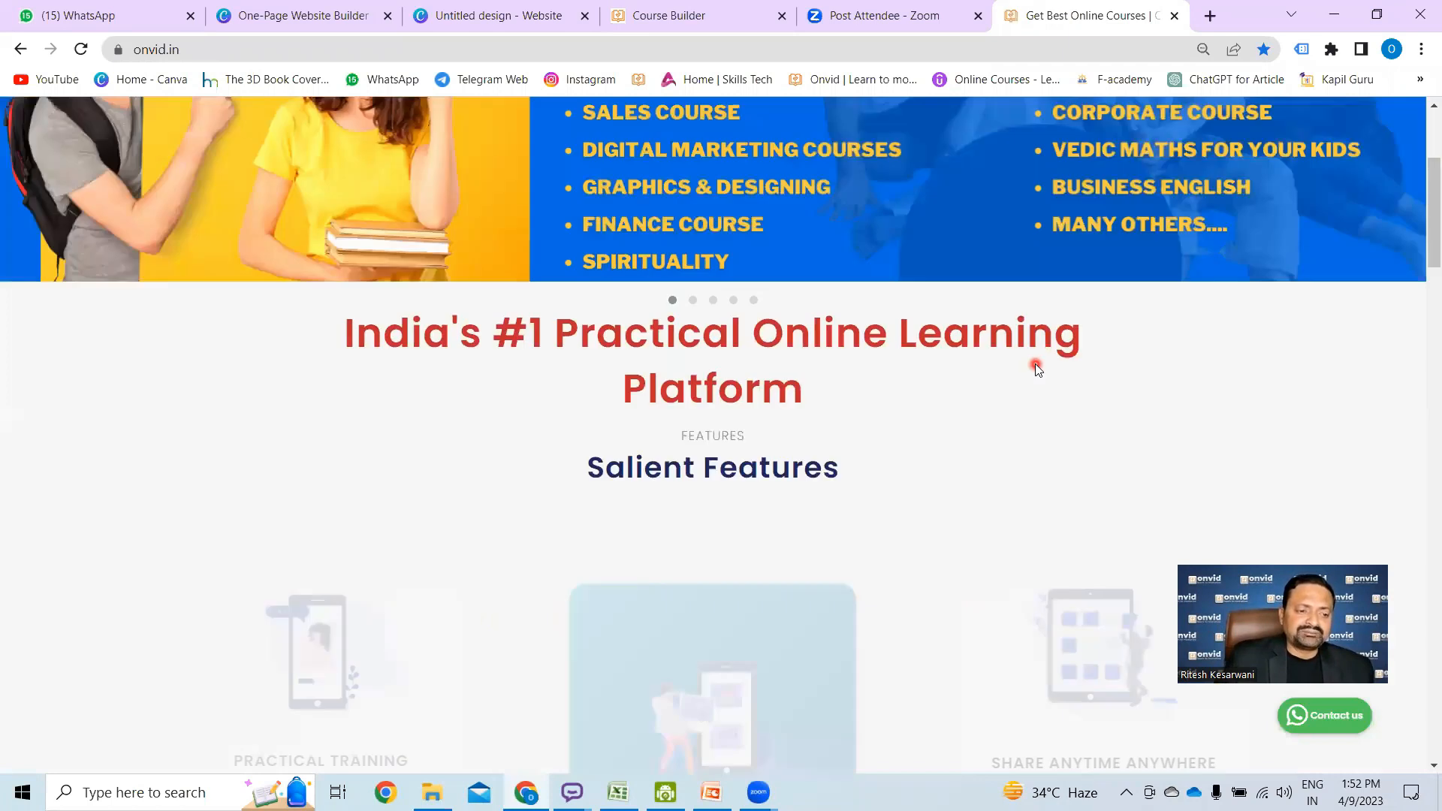
scroll(1035, 367, down, 5)
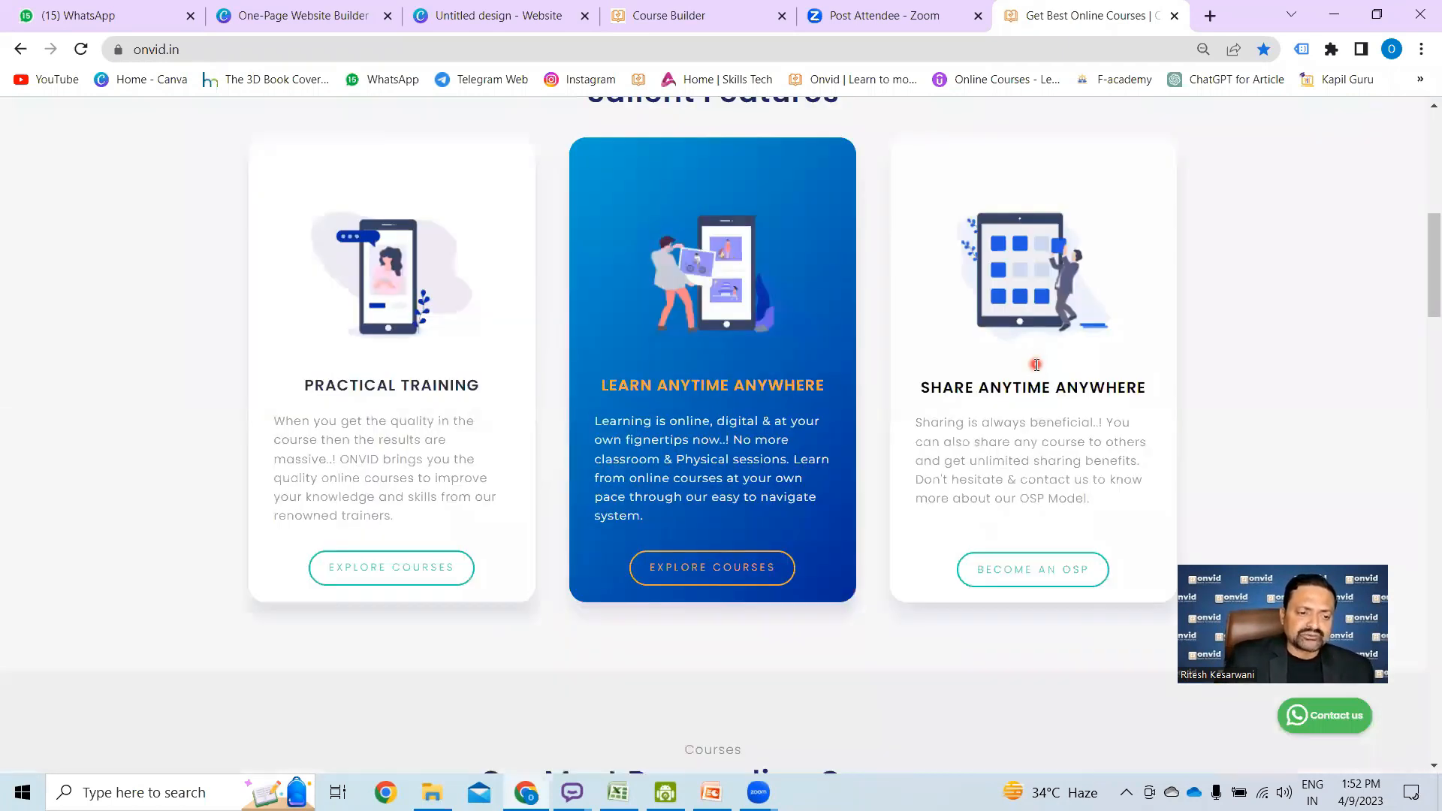
scroll(1036, 365, down, 10)
scroll(1036, 367, down, 8)
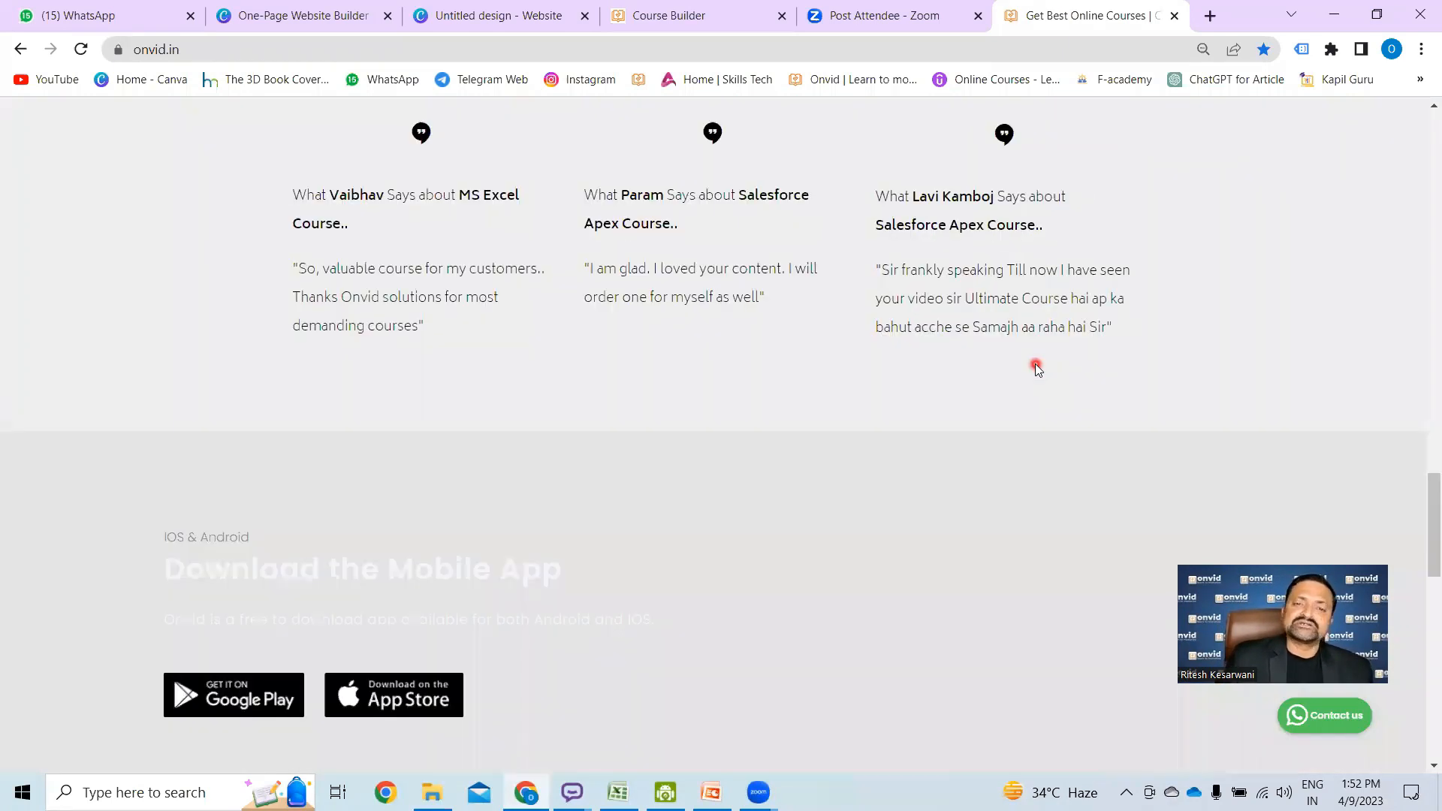
scroll(1036, 367, down, 7)
scroll(1035, 365, up, 15)
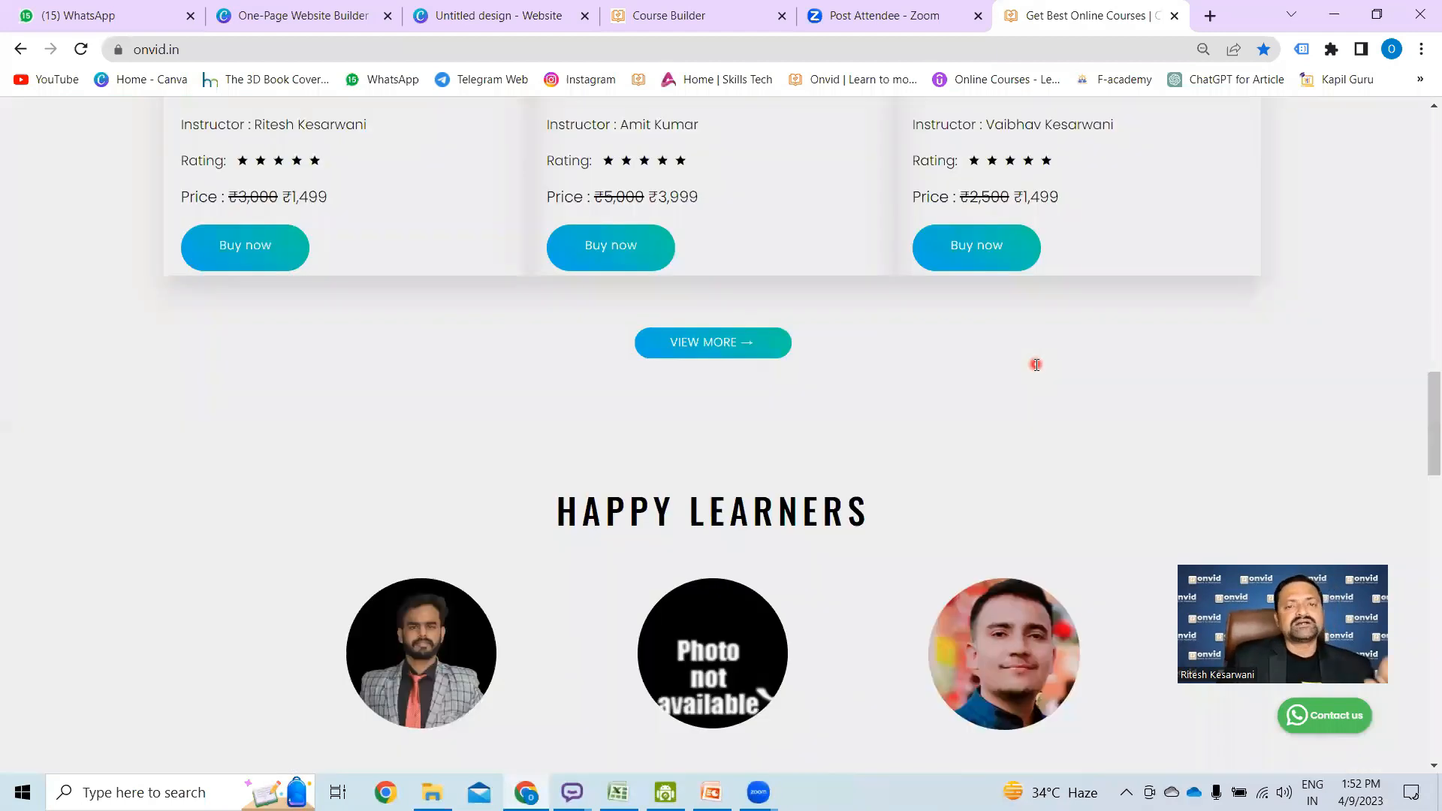
scroll(1036, 367, up, 10)
scroll(1036, 368, up, 3)
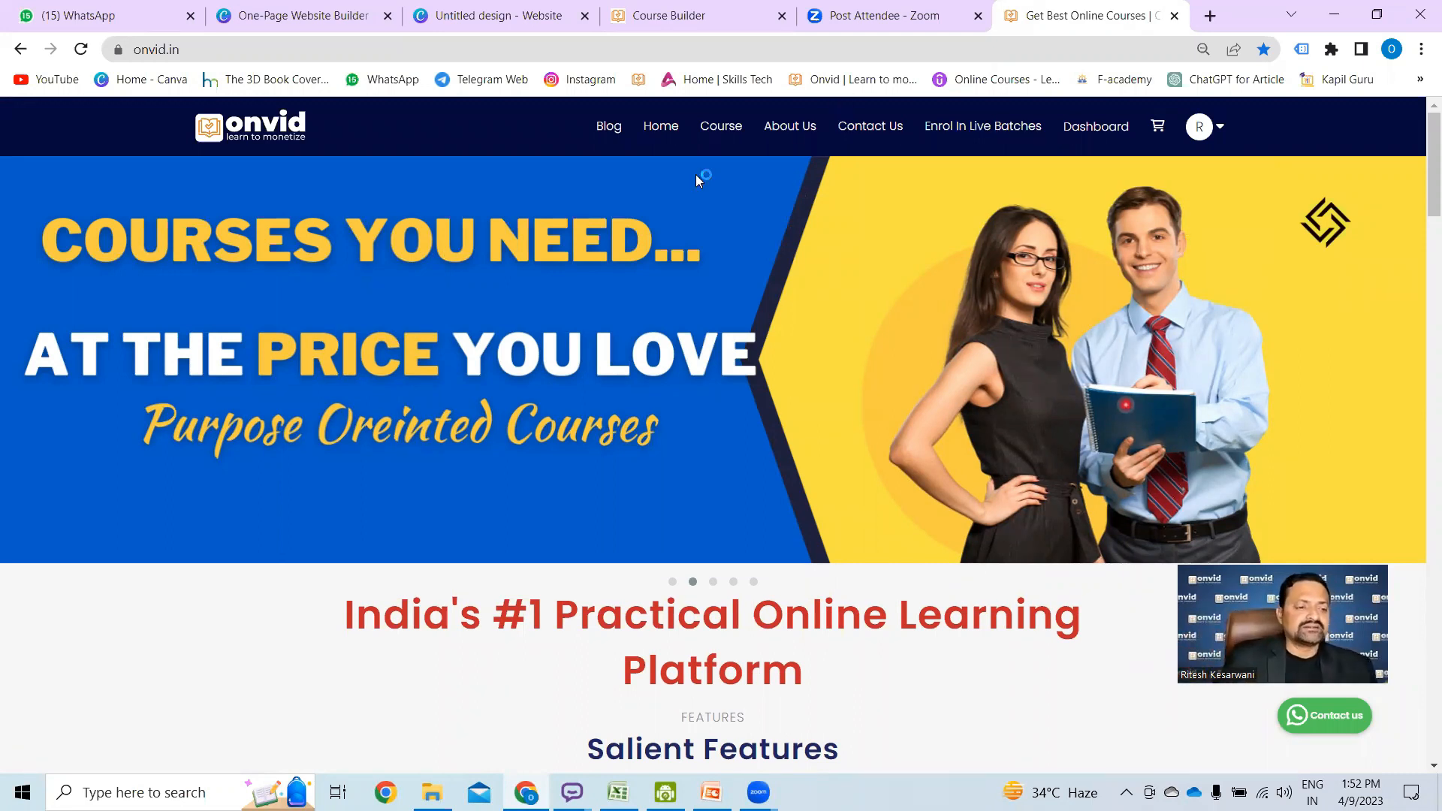
- Open the bookmarked Udemy site in a new browser tab and look over its home page and Python course listing
click(1209, 16)
click(1010, 80)
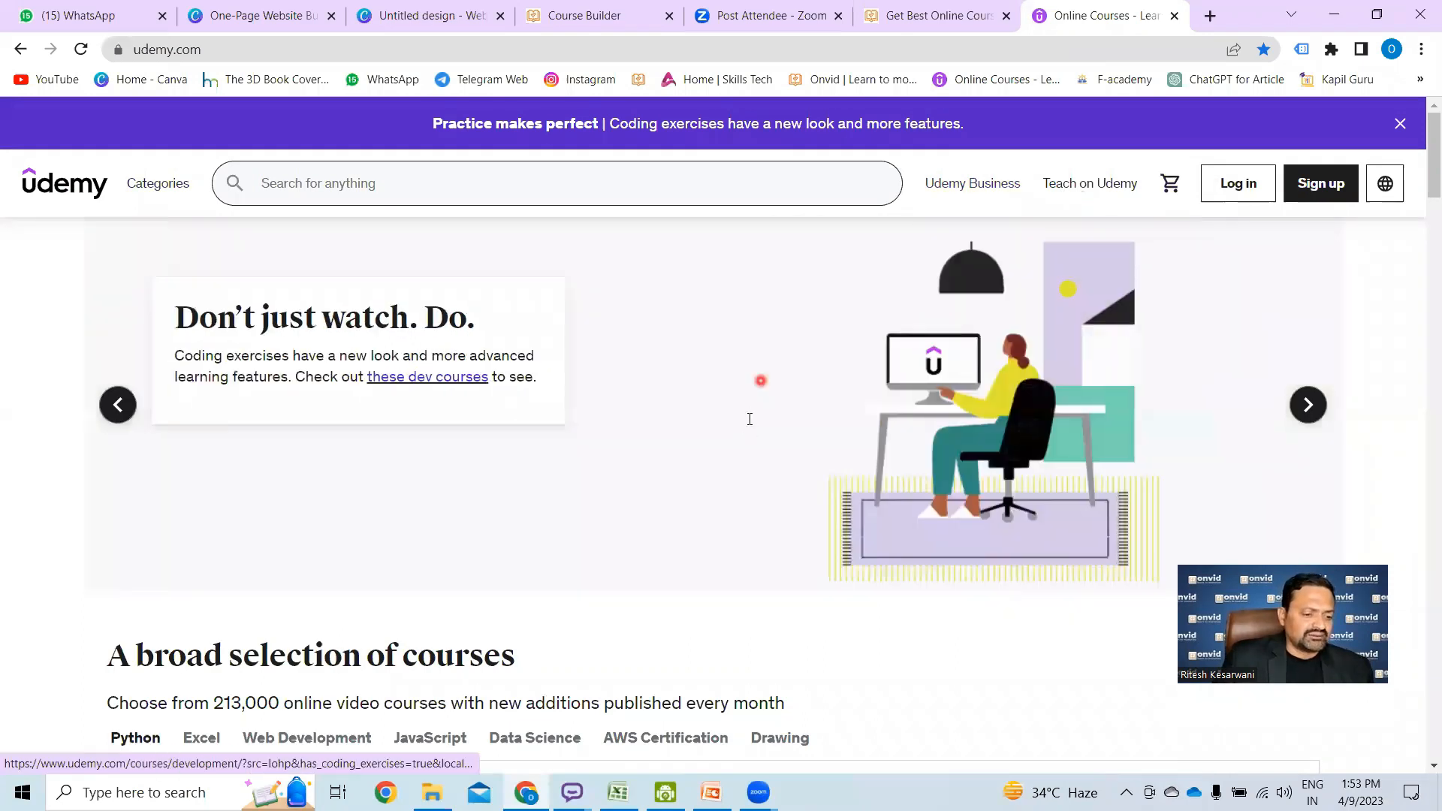
scroll(747, 425, down, 7)
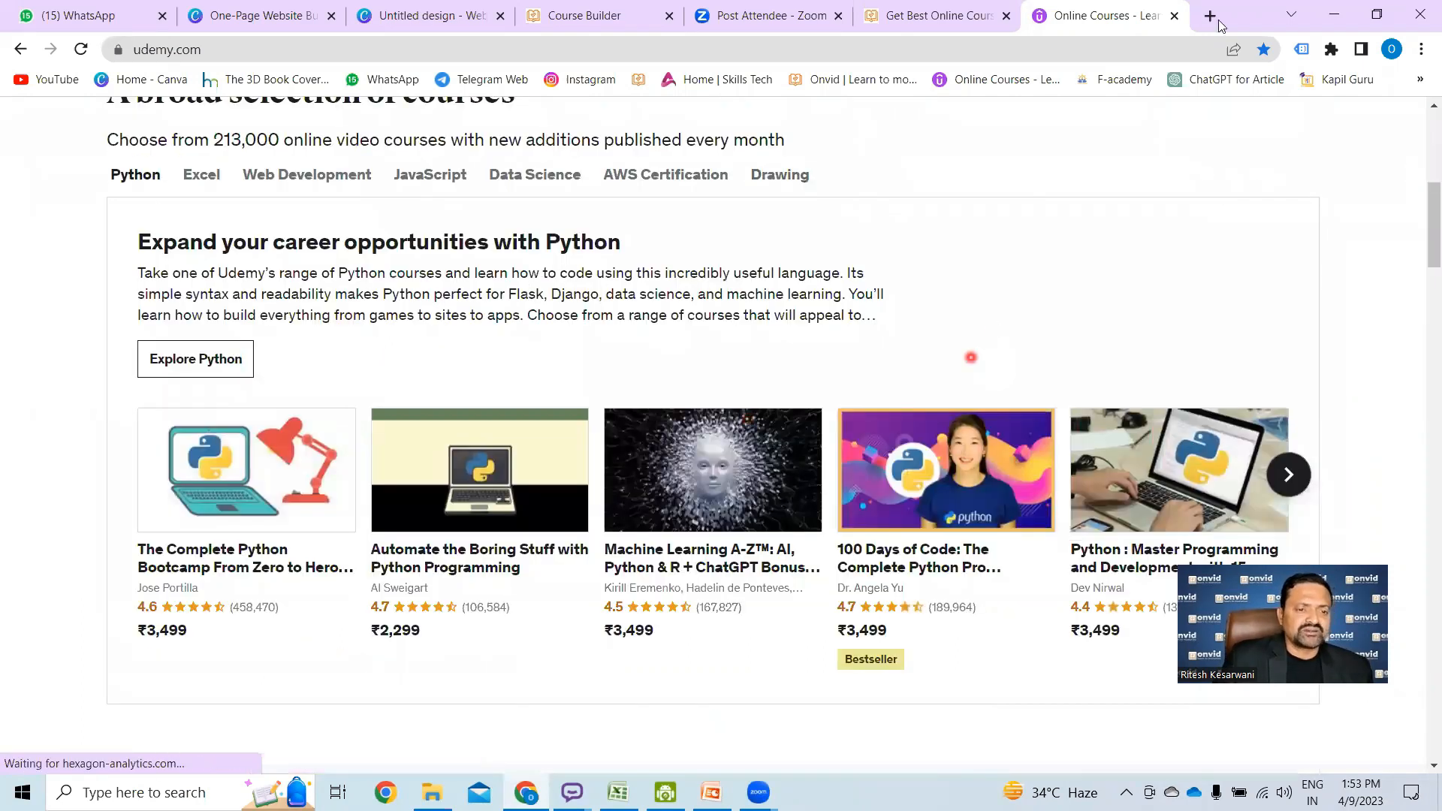
scroll(976, 353, up, 5)
- Open the bookmarked Kapil Guru and Skills Tech sites in separate tabs, and examine Skill Tech's course categories before returning to Onvid
key(ctrl+t)
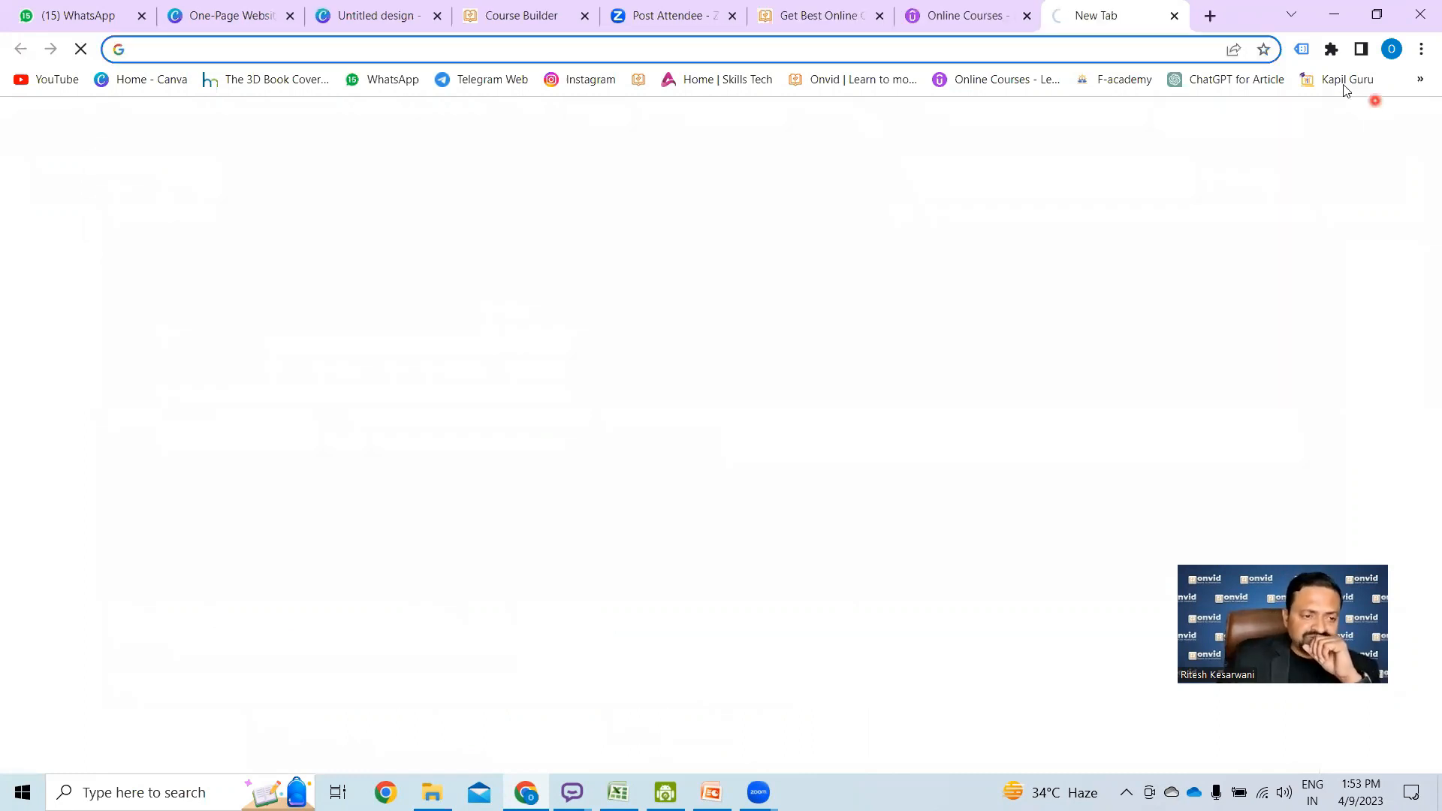
click(1344, 81)
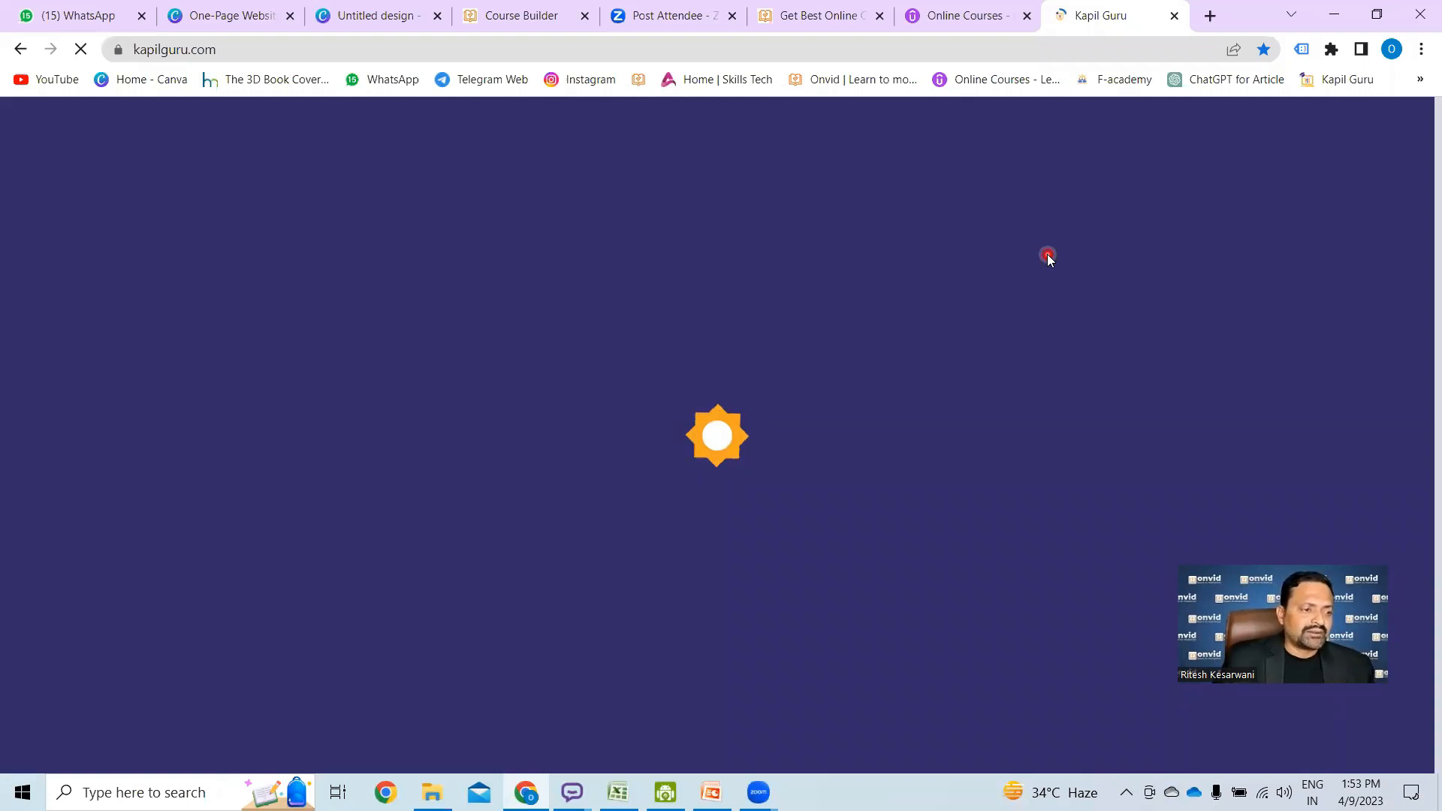
click(1209, 16)
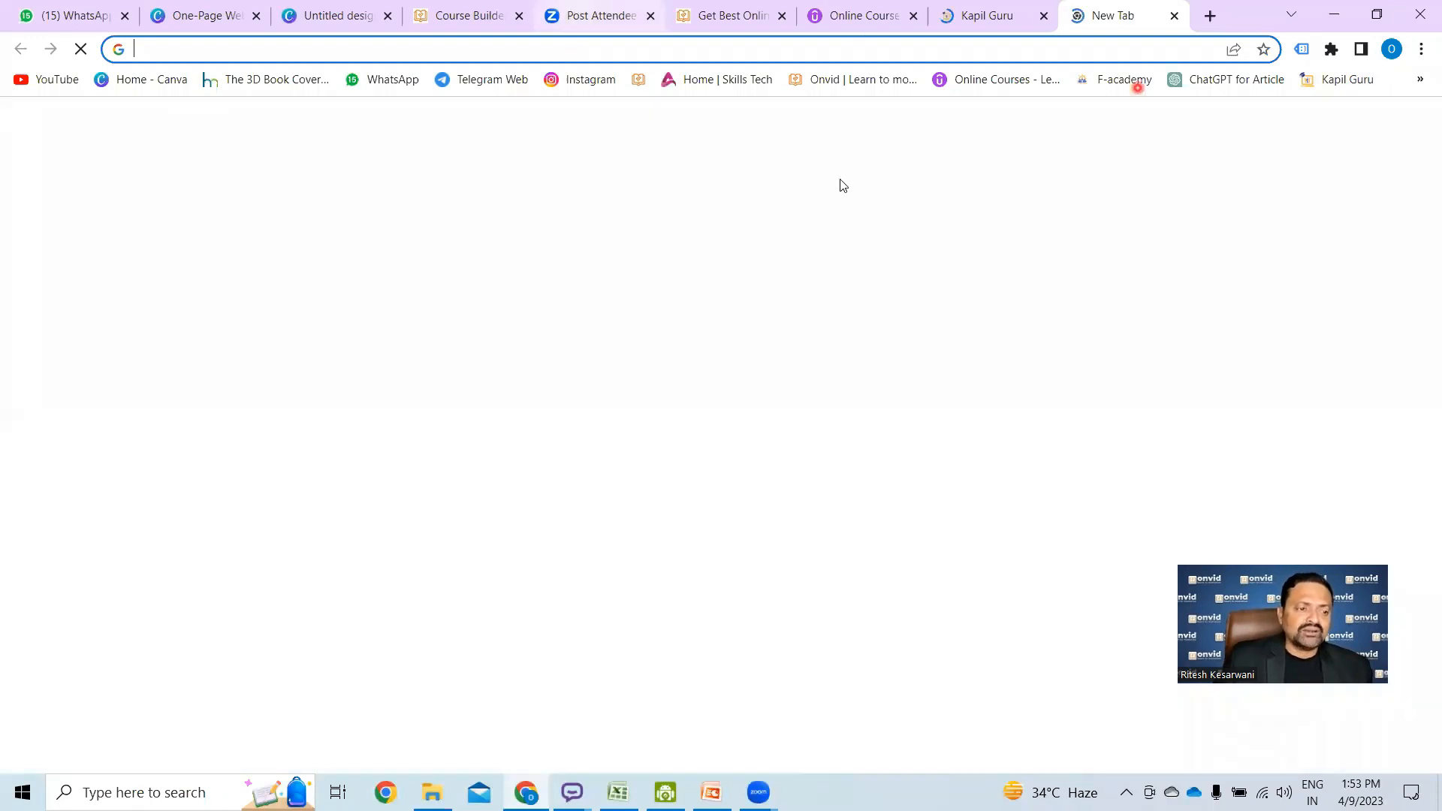
click(717, 80)
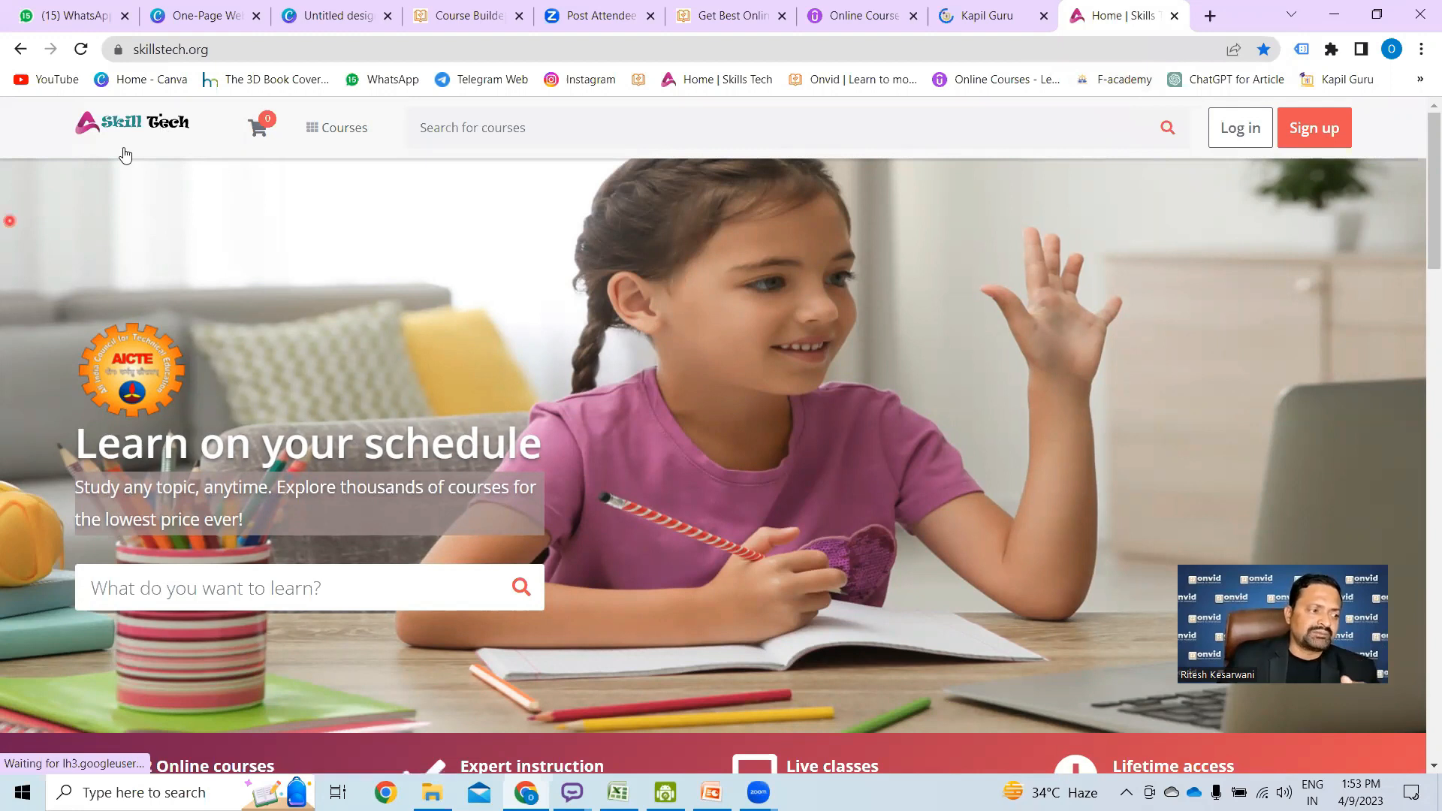
click(344, 129)
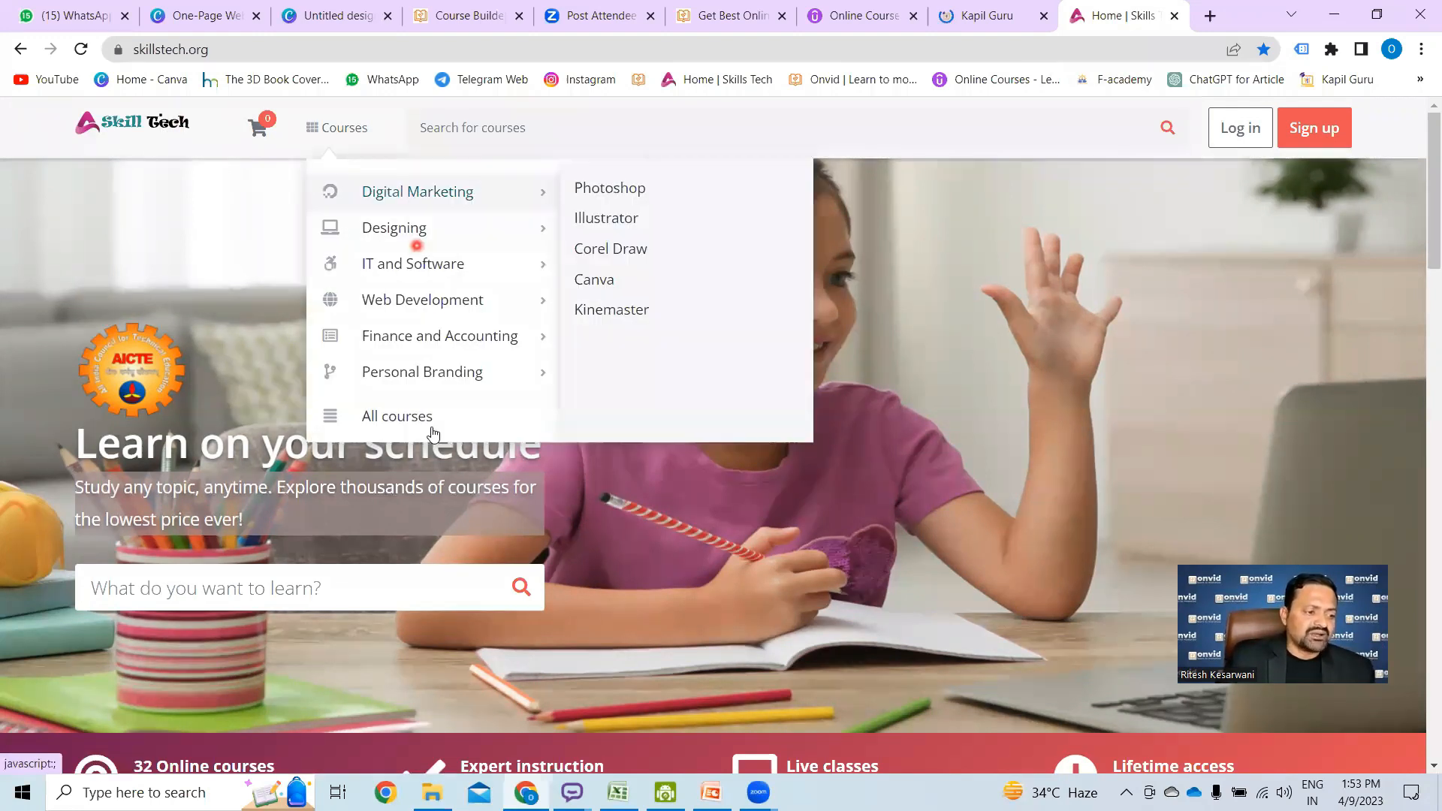
mouse_move(450, 374)
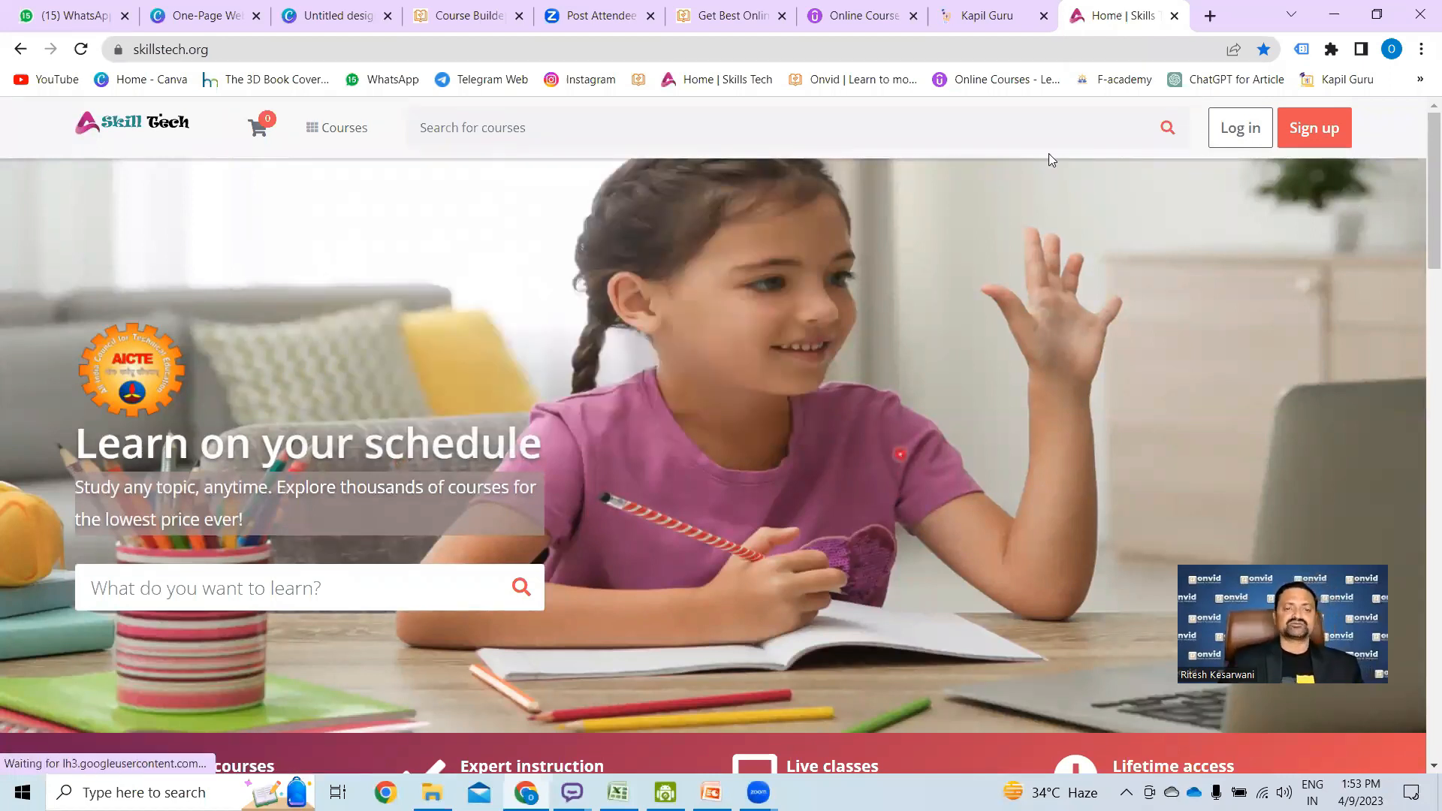
click(730, 18)
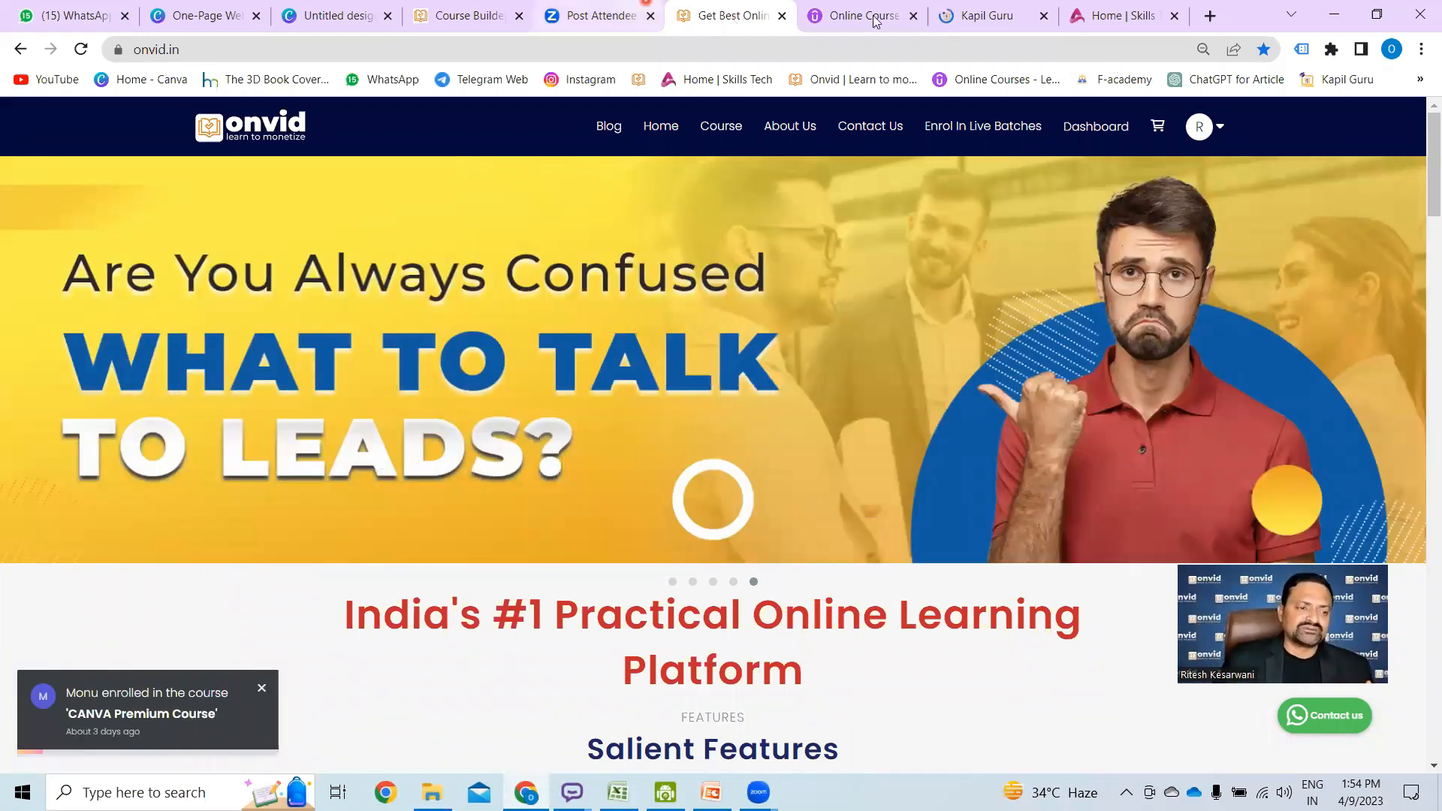
- Compare the hero banners below the headers on the open Udemy and Skill Tech home pages
key(ctrl+Tab)
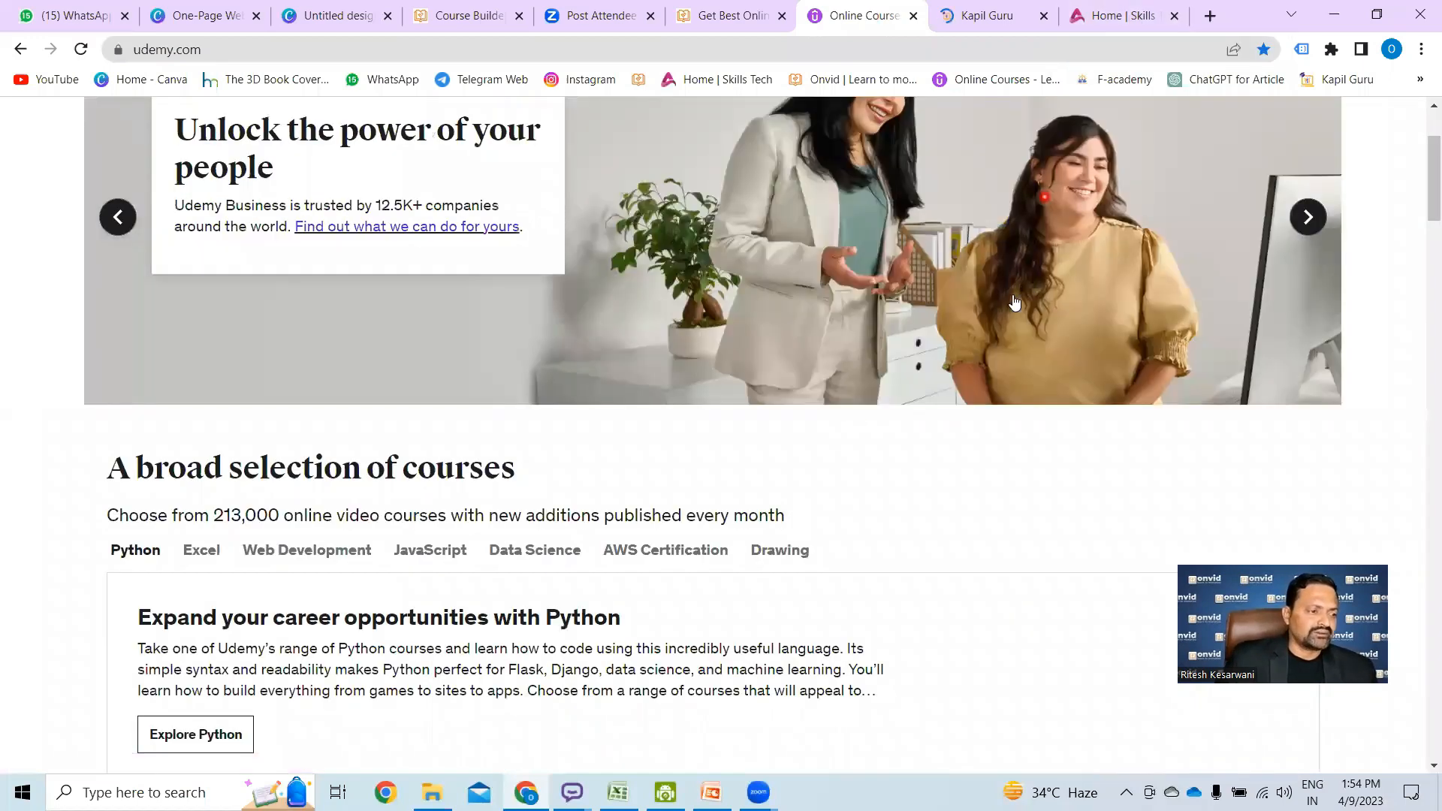
scroll(1013, 296, up, 3)
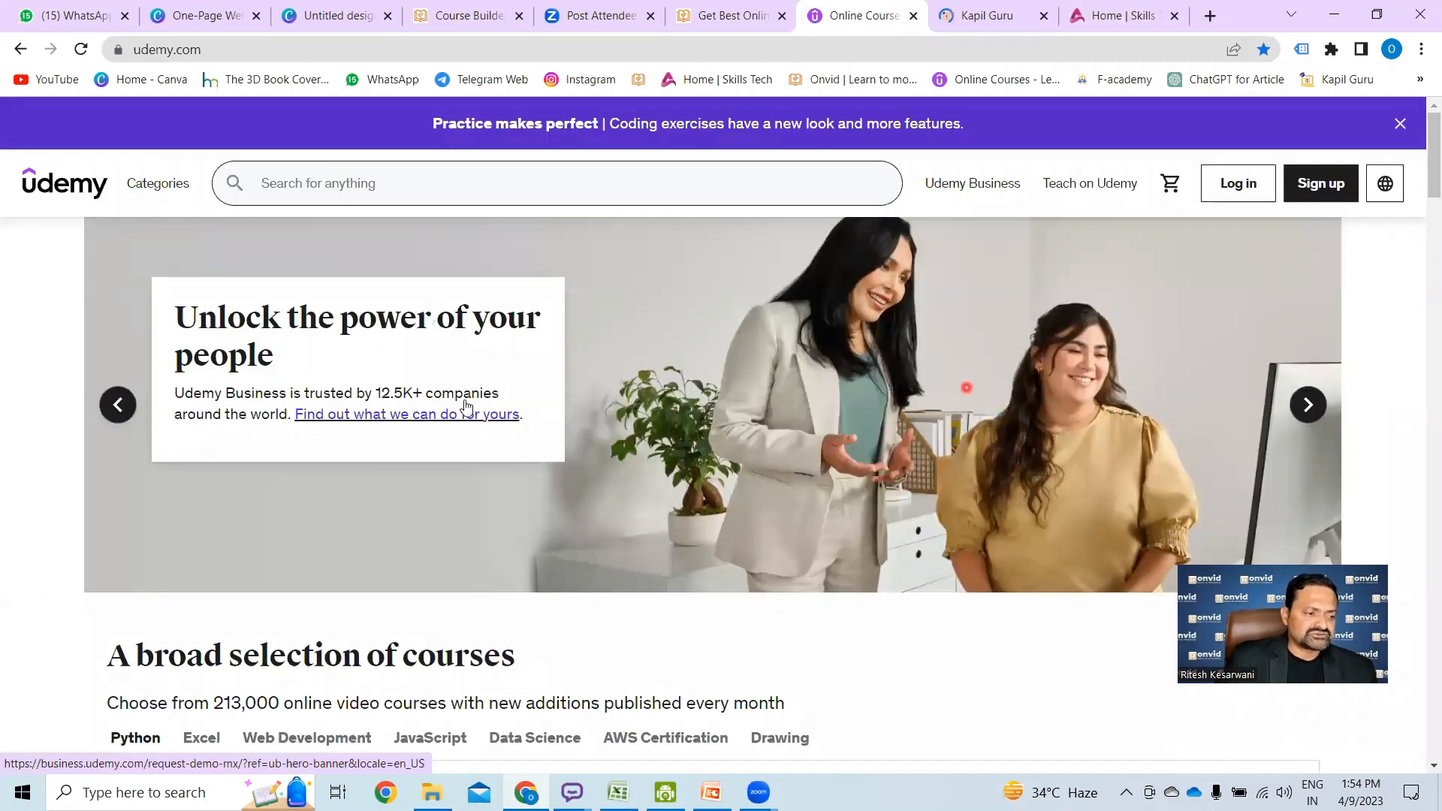
click(1142, 19)
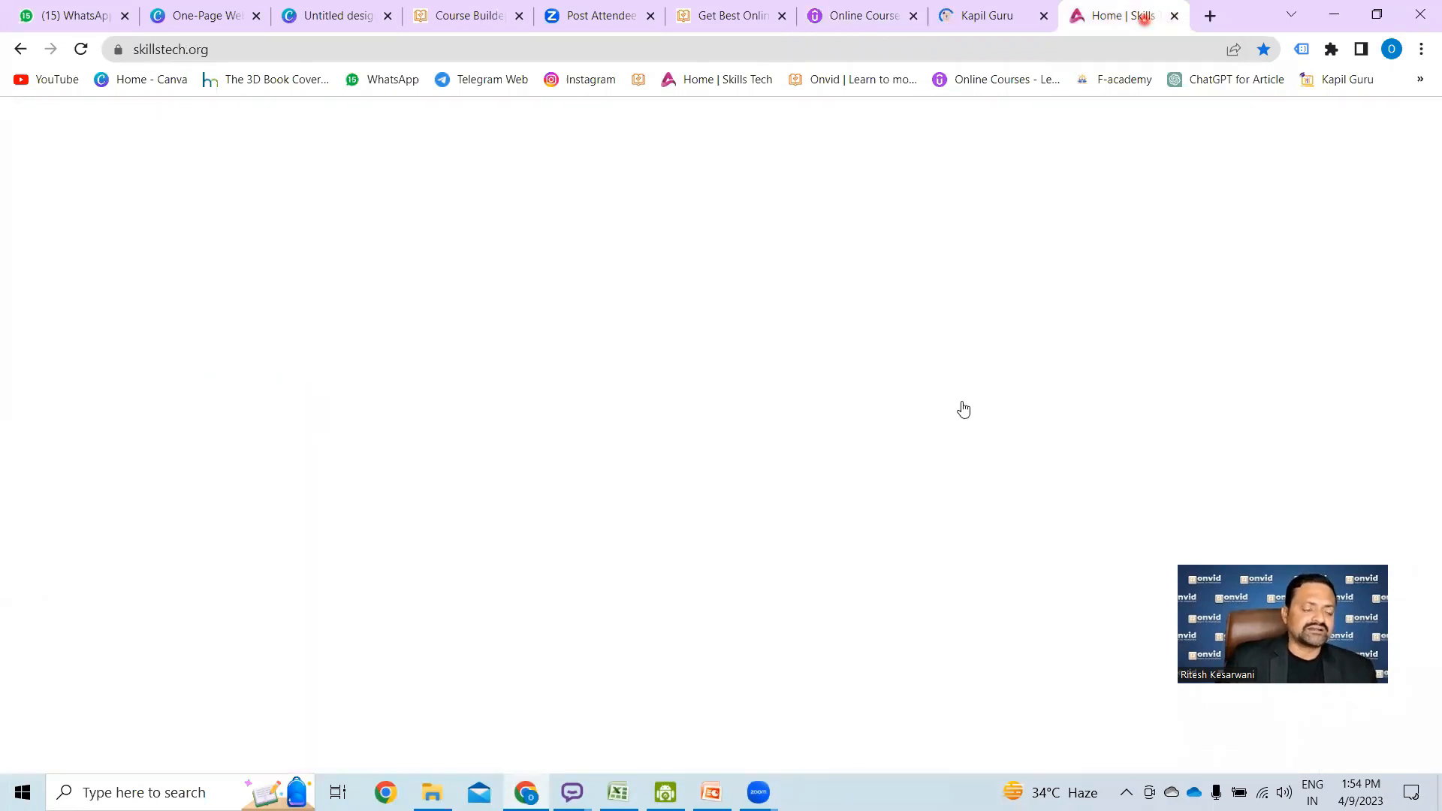
click(960, 398)
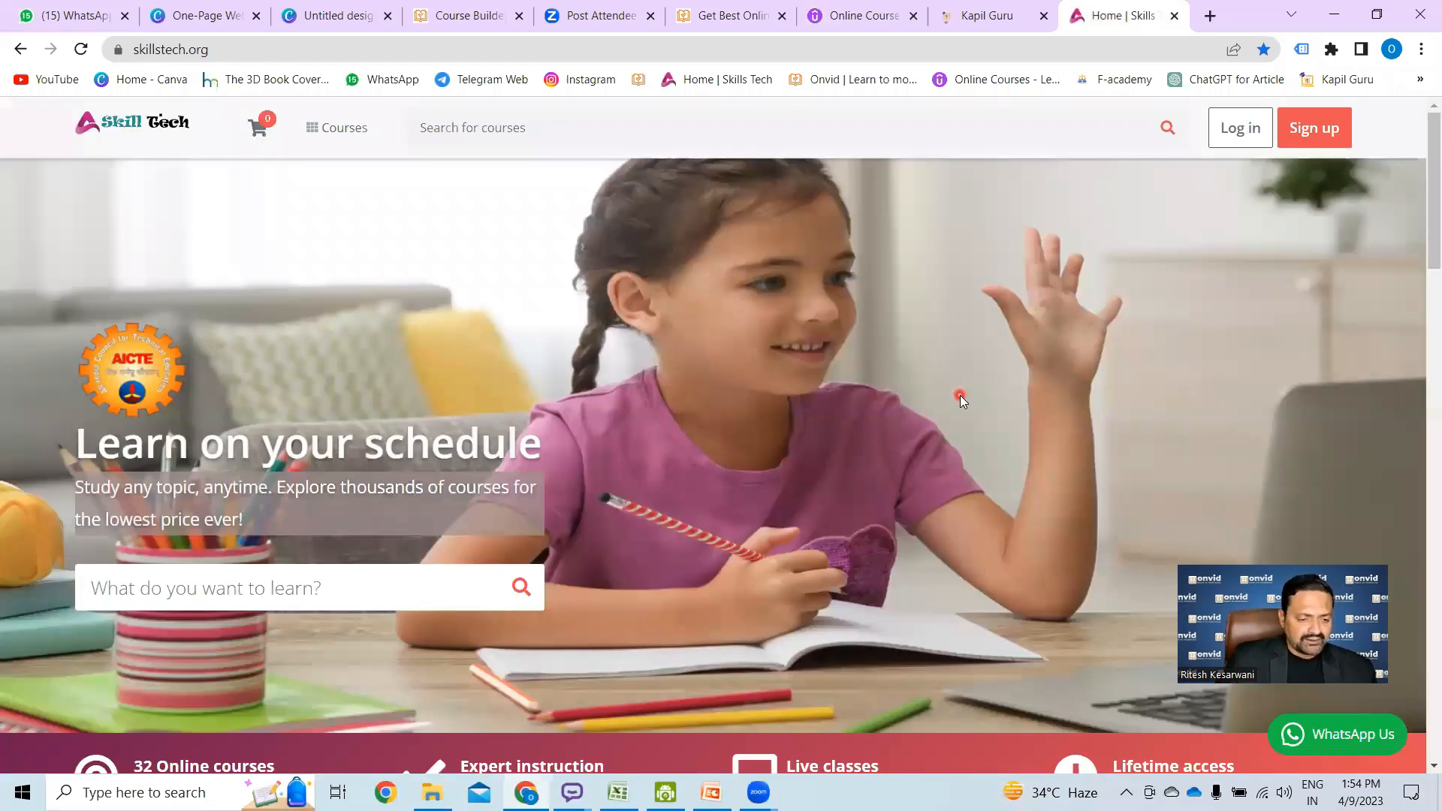
click(439, 500)
click(776, 390)
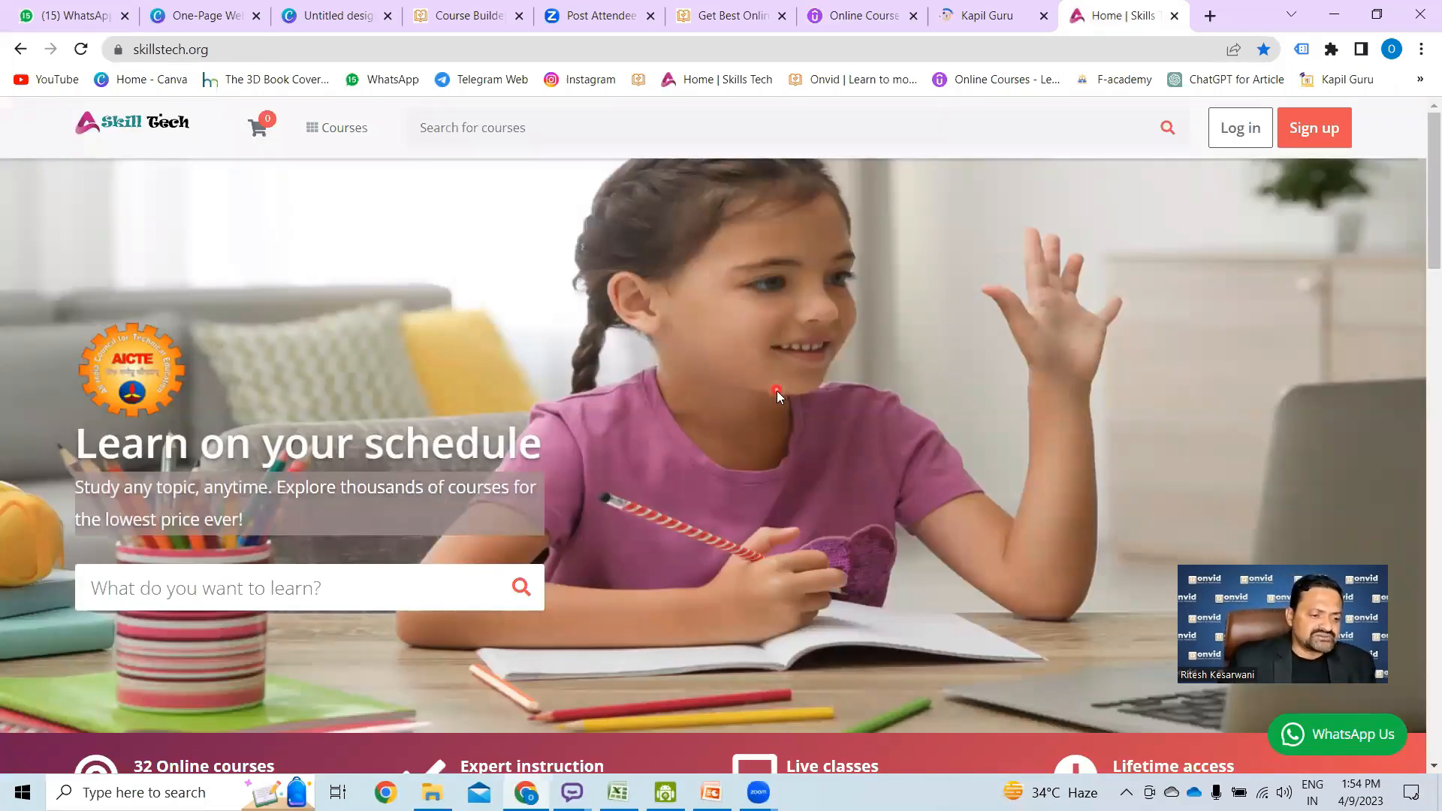
- Return to the Onvid home page and examine its rotating banner slides below the header
click(738, 22)
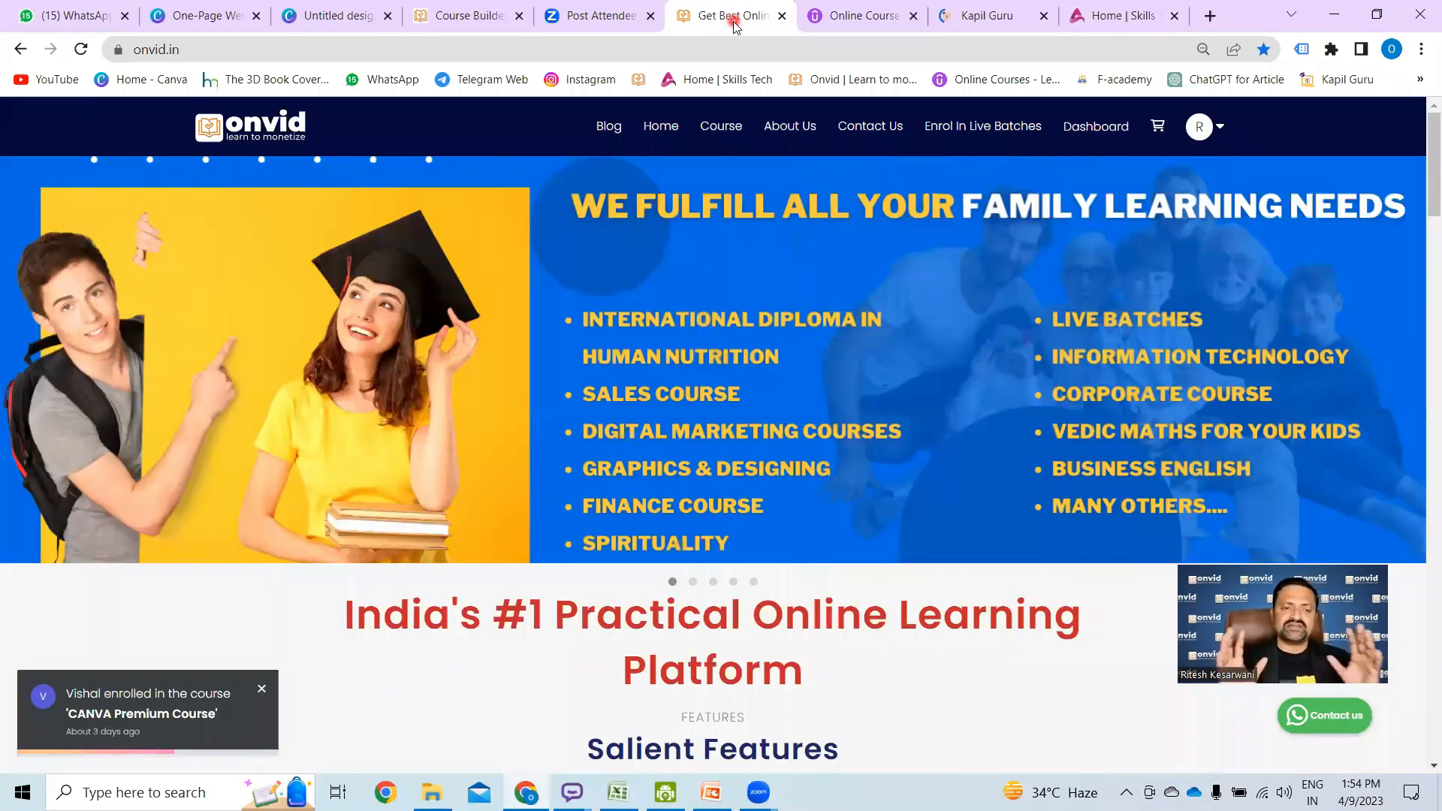
click(658, 458)
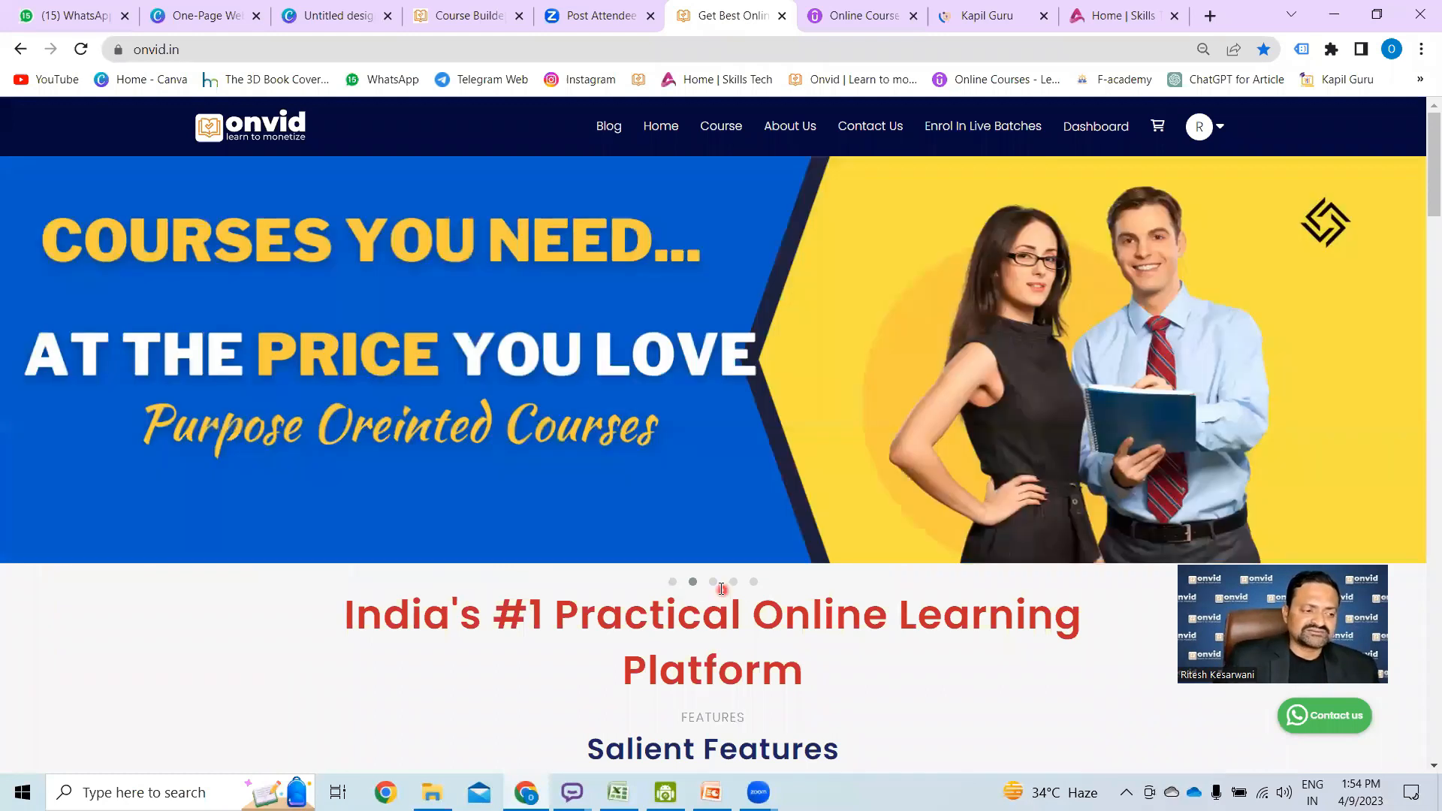
click(736, 582)
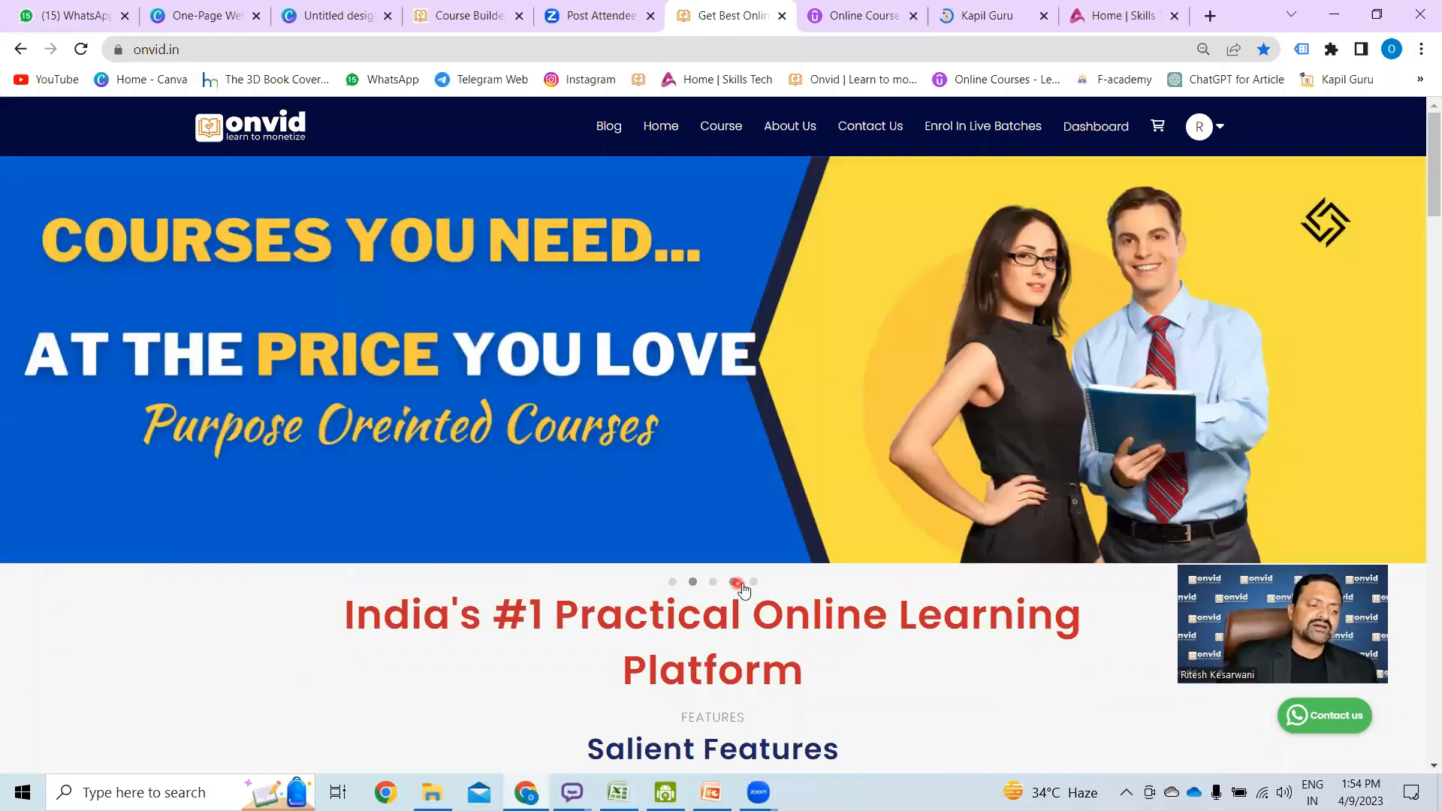
click(774, 542)
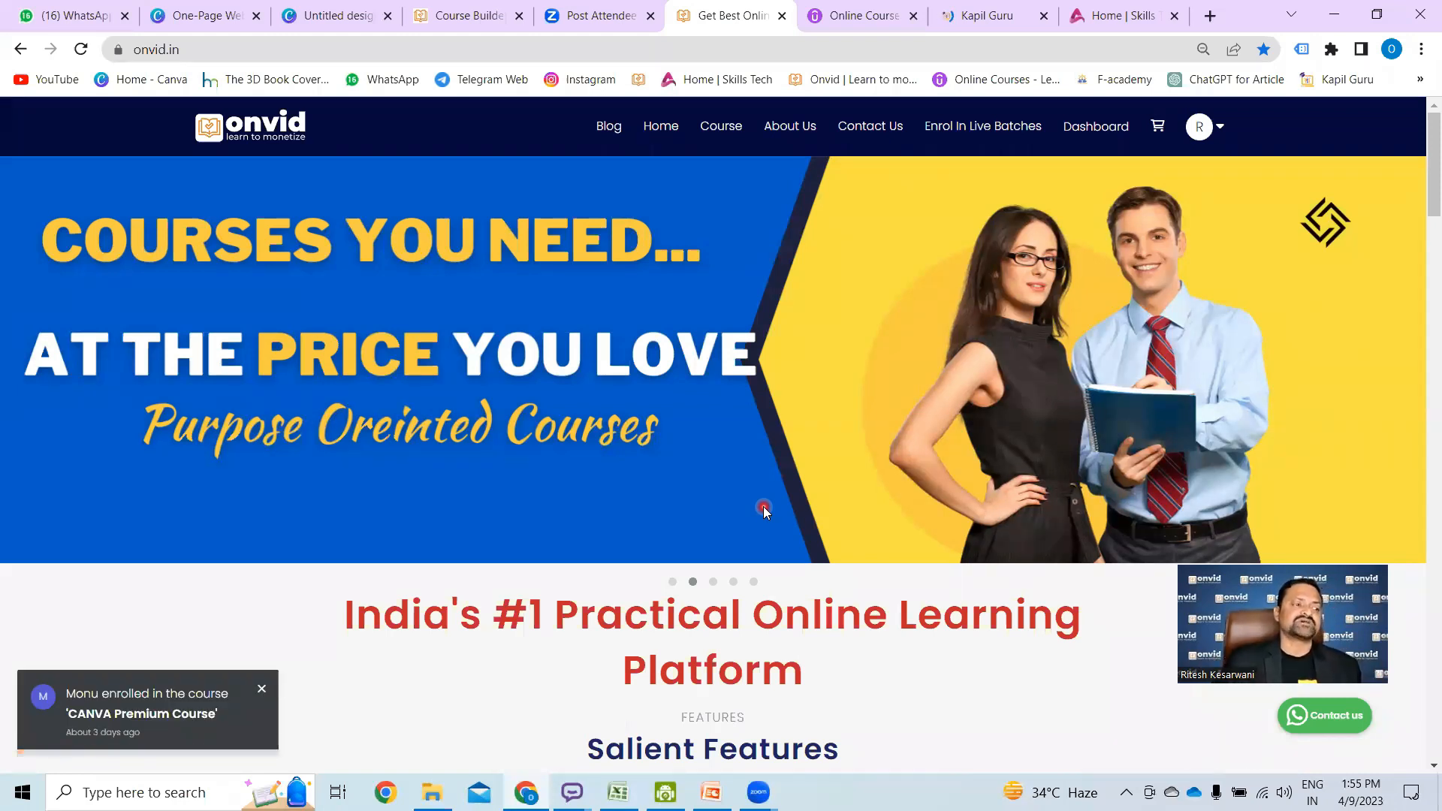
- Switch back to the untitled Canva website design and browse the available website templates
click(359, 25)
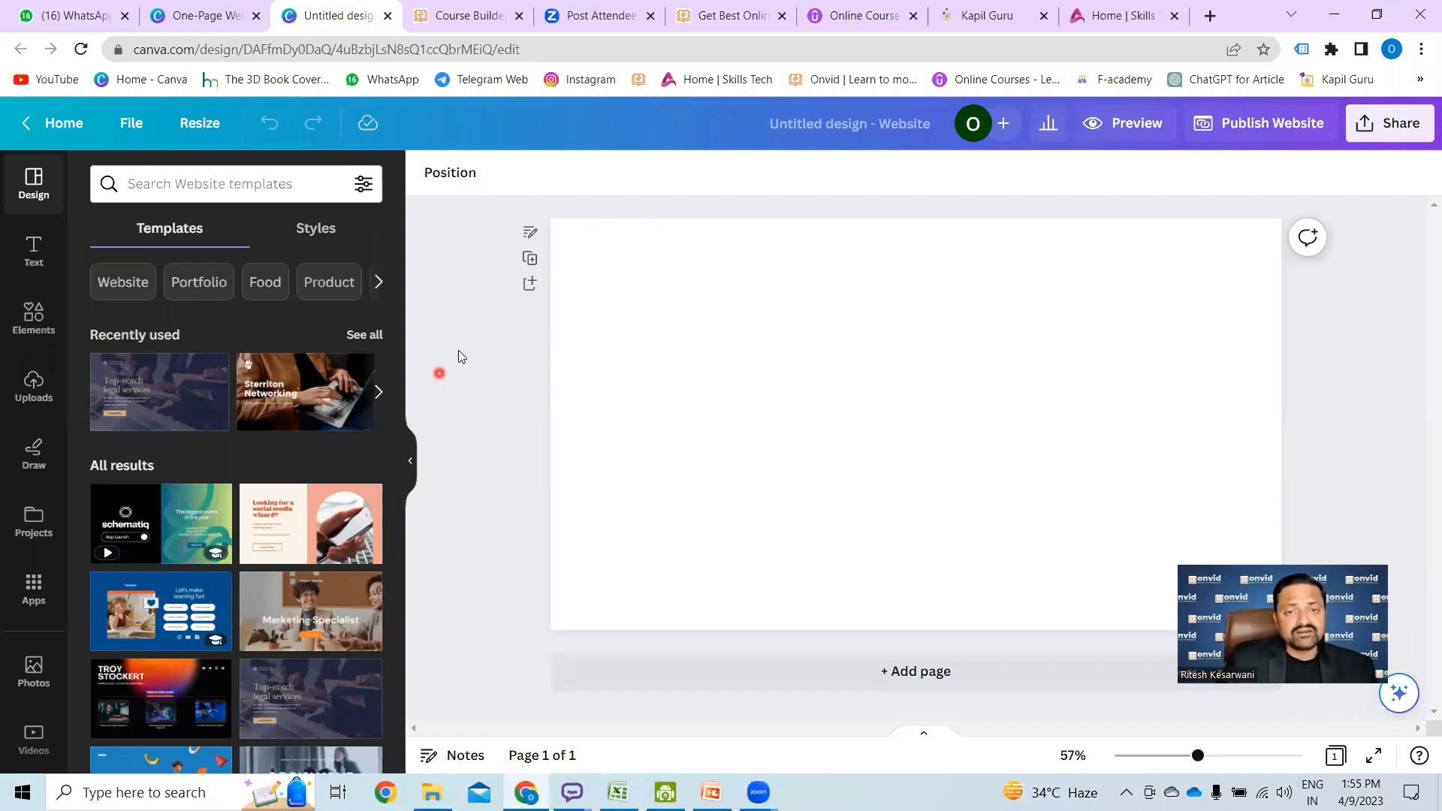
click(596, 374)
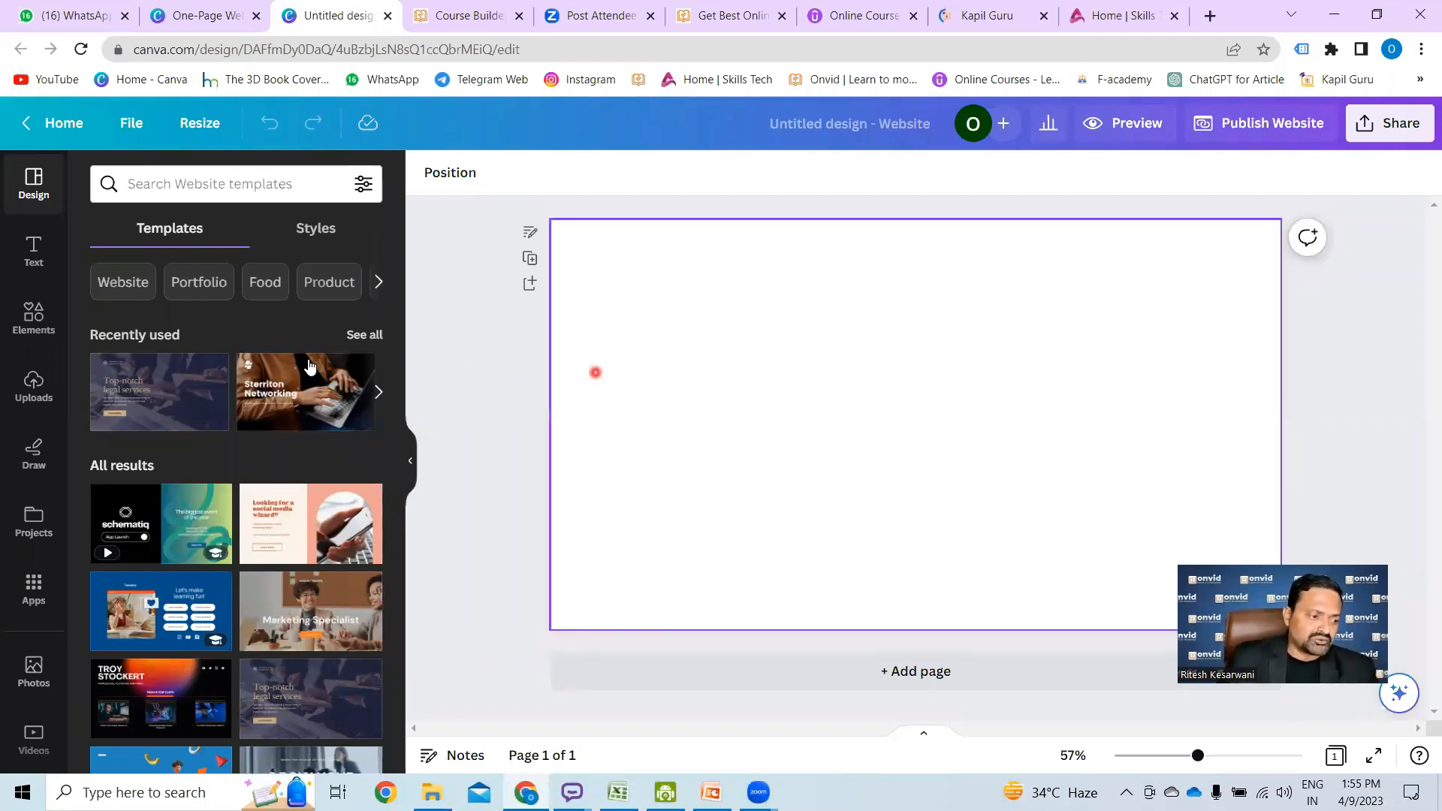
click(615, 357)
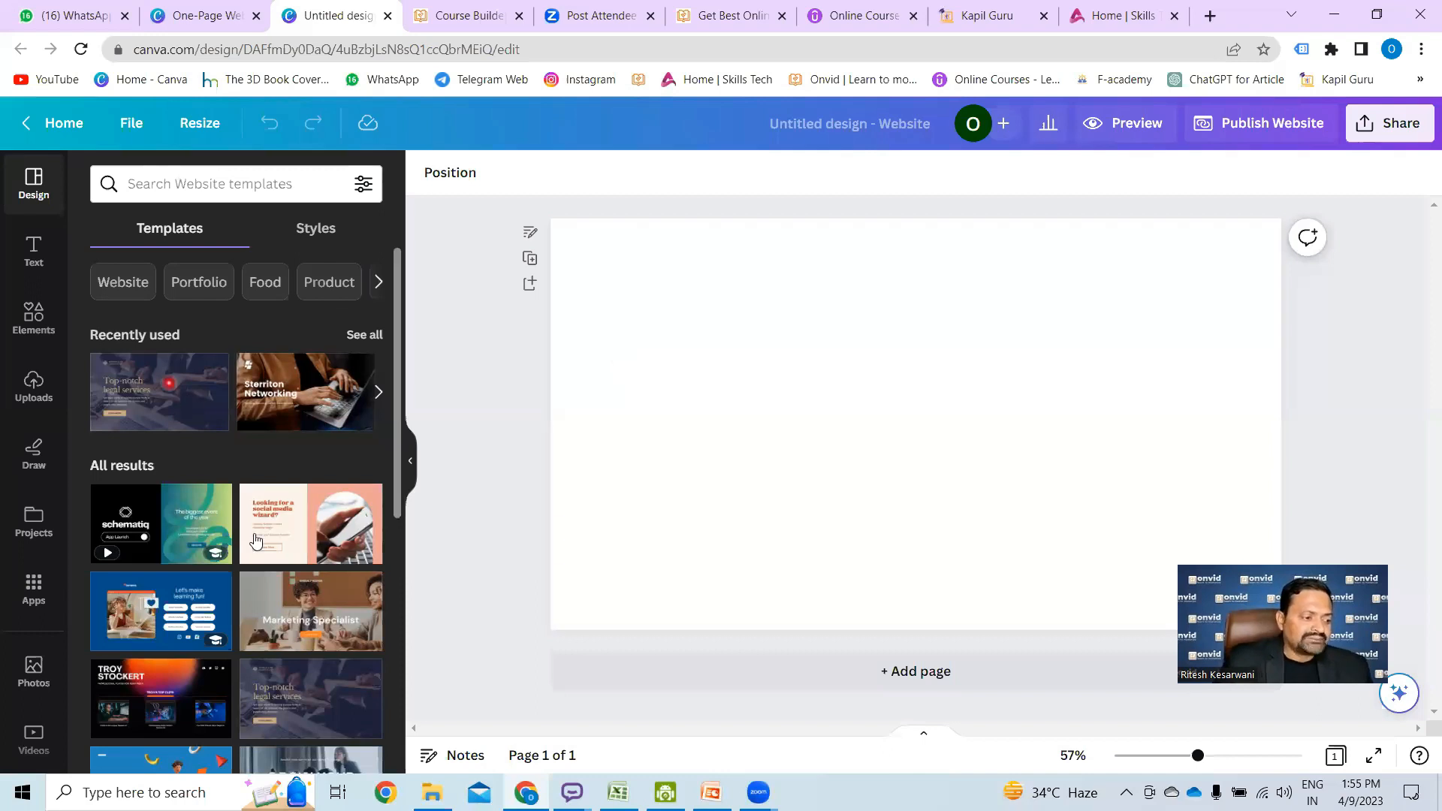
scroll(248, 451, down, 3)
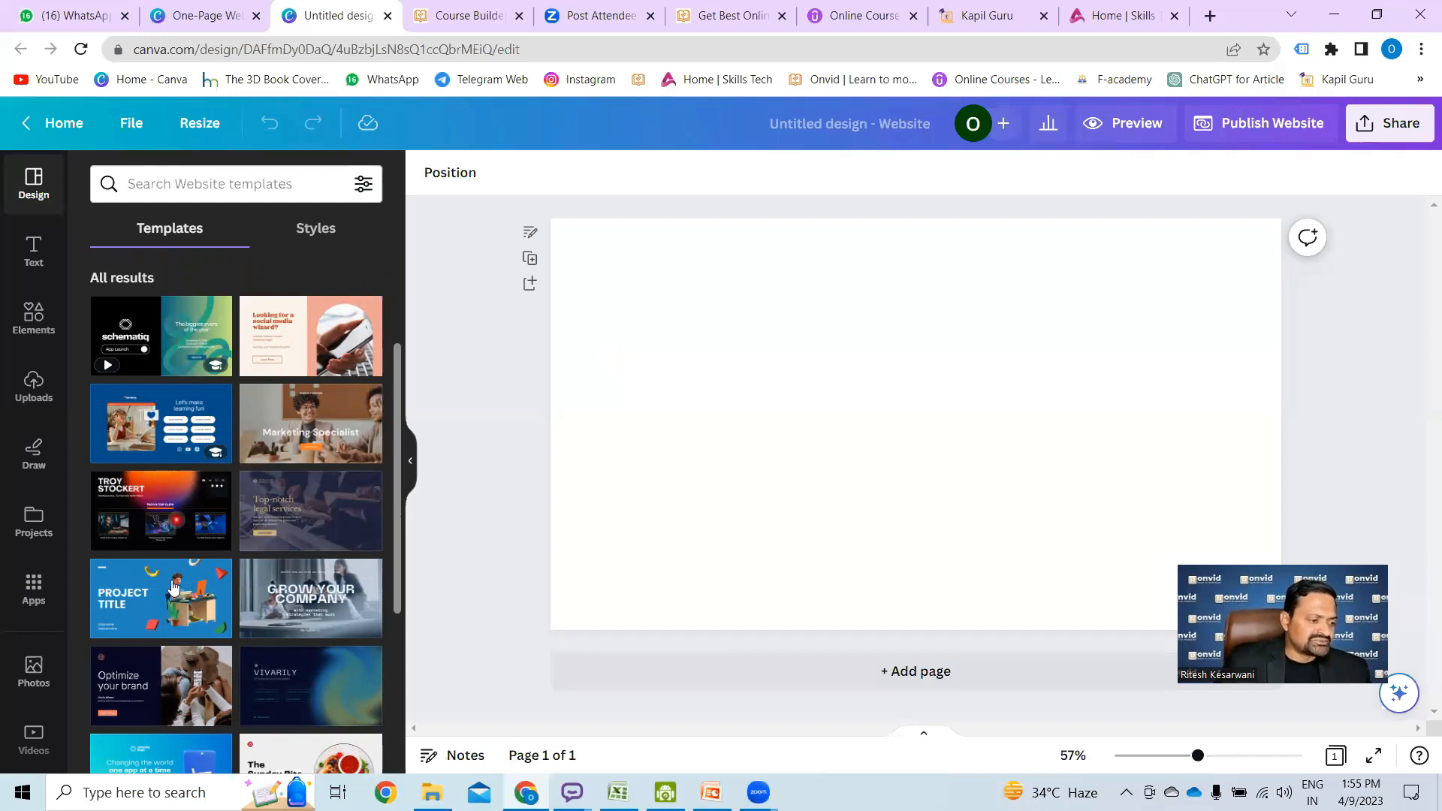
scroll(323, 428, down, 4)
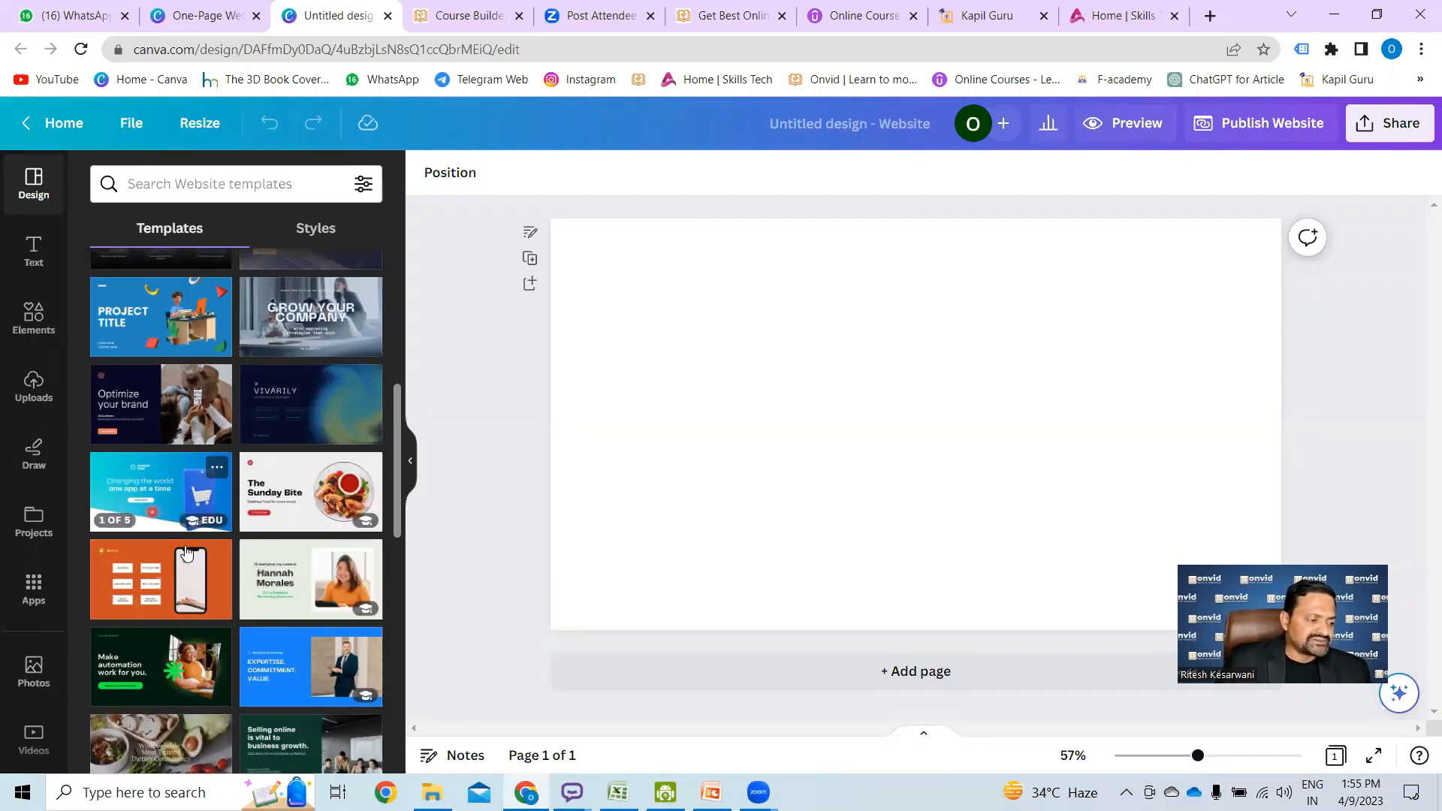
scroll(156, 529, down, 4)
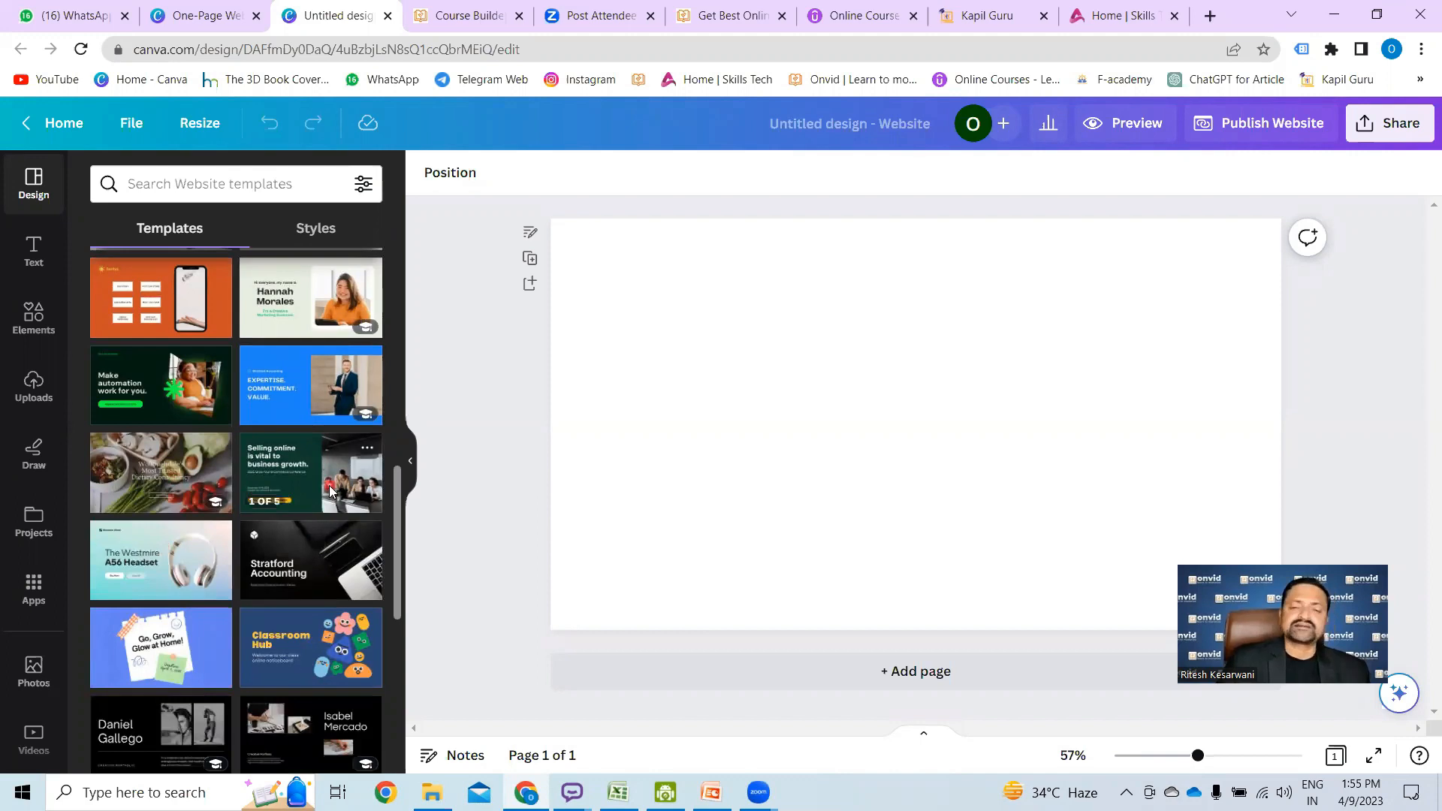
- Apply all 6 pages of the recently used Orange Photographic Consultancy Portfolio & Resume Website template to the design
scroll(329, 488, up, 6)
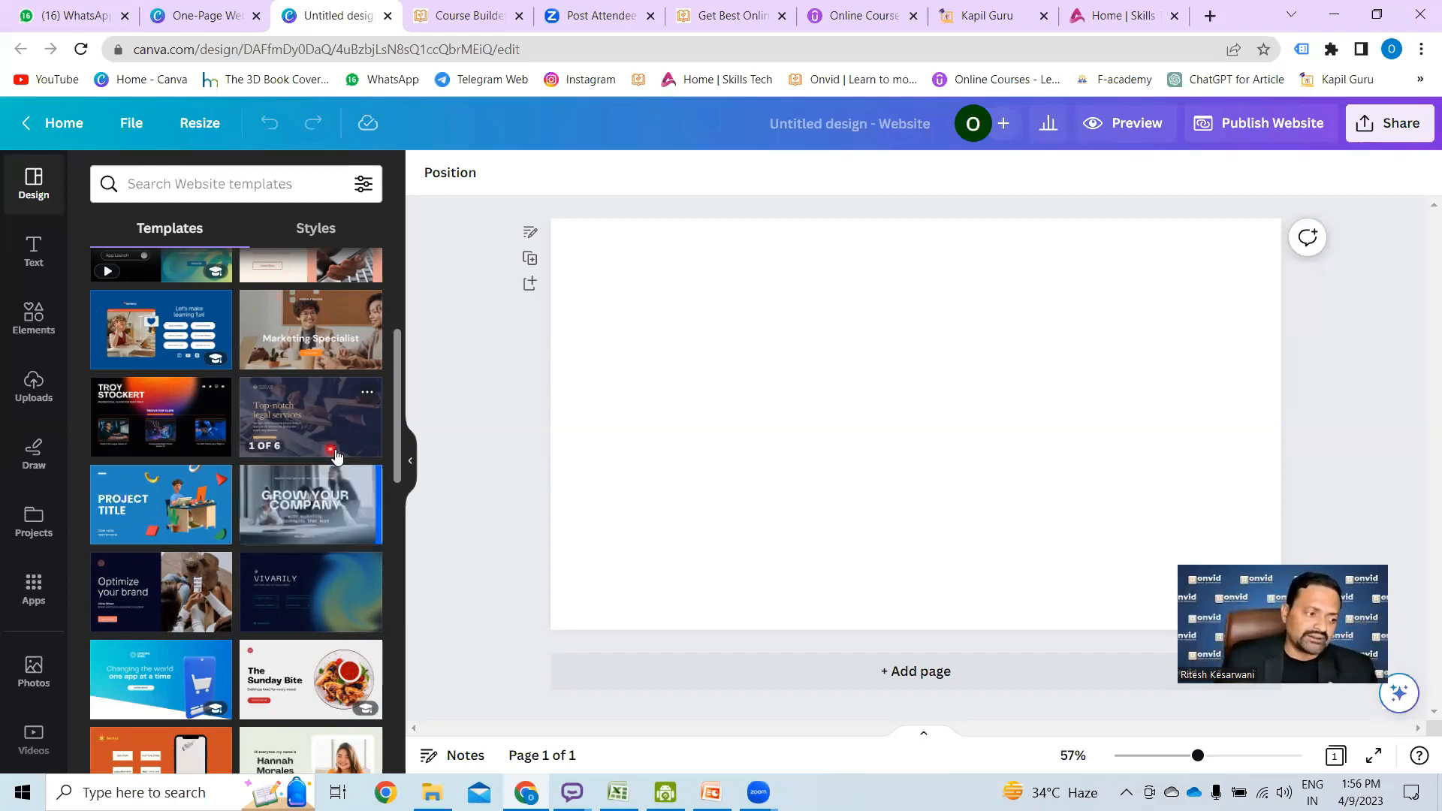
scroll(336, 455, up, 4)
click(360, 340)
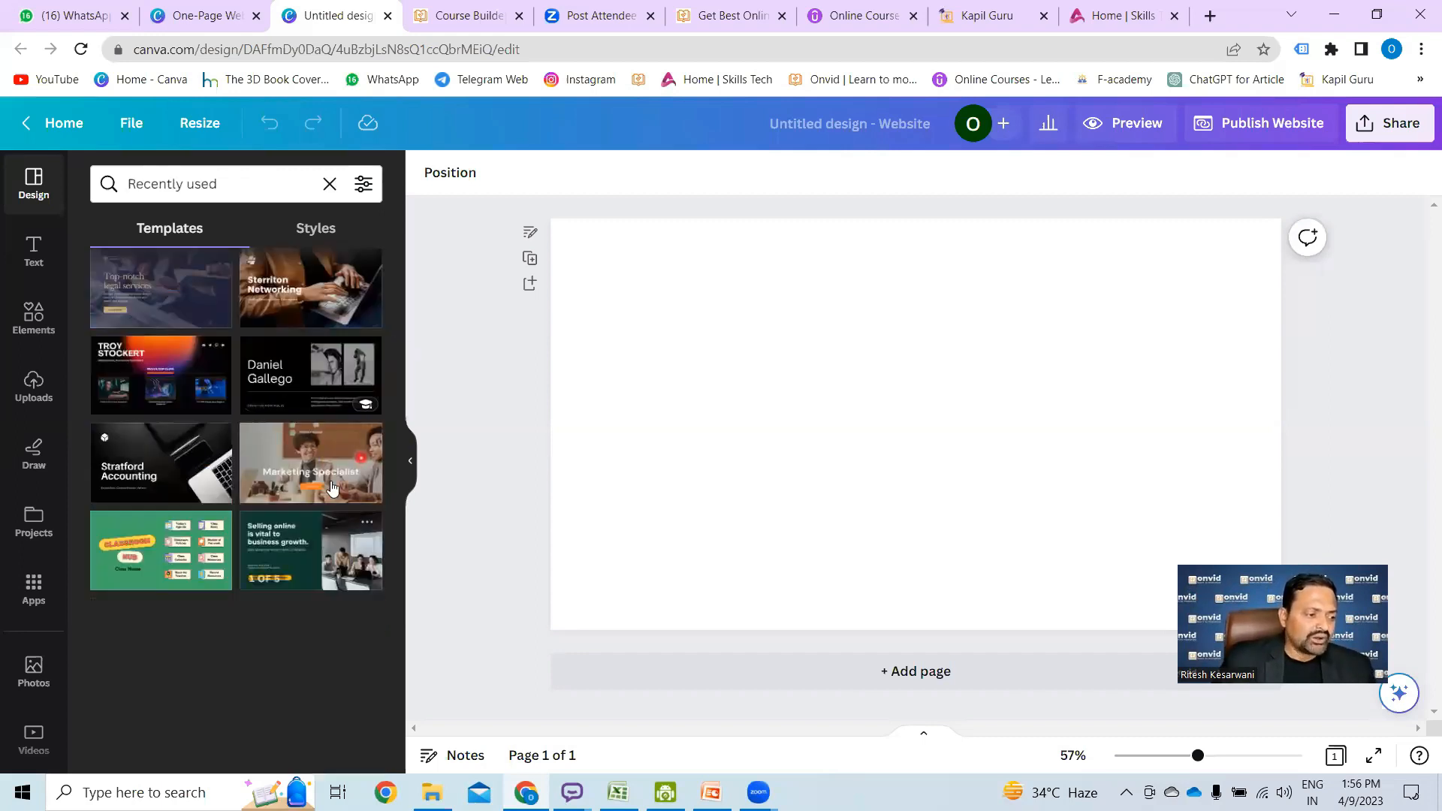
click(331, 484)
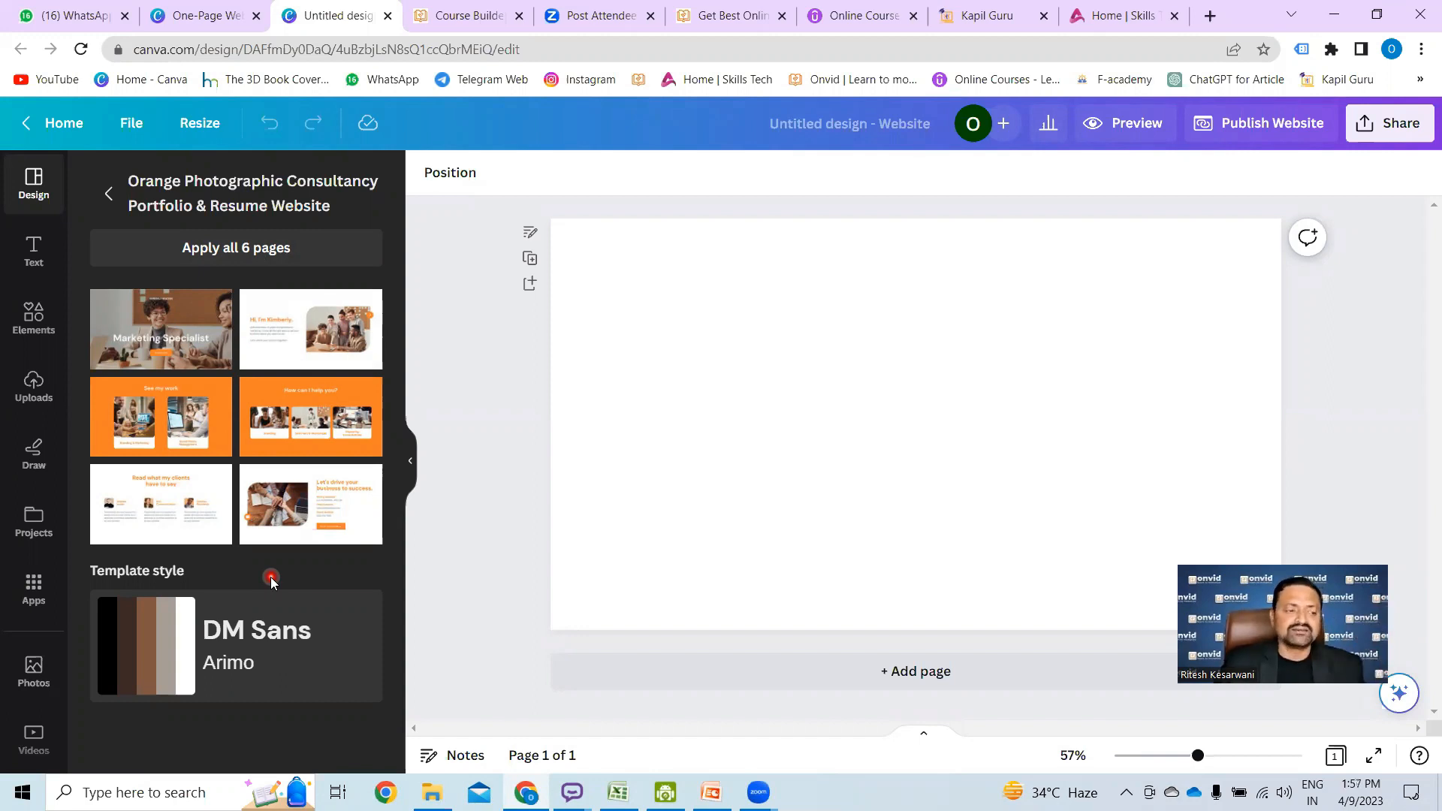
click(216, 254)
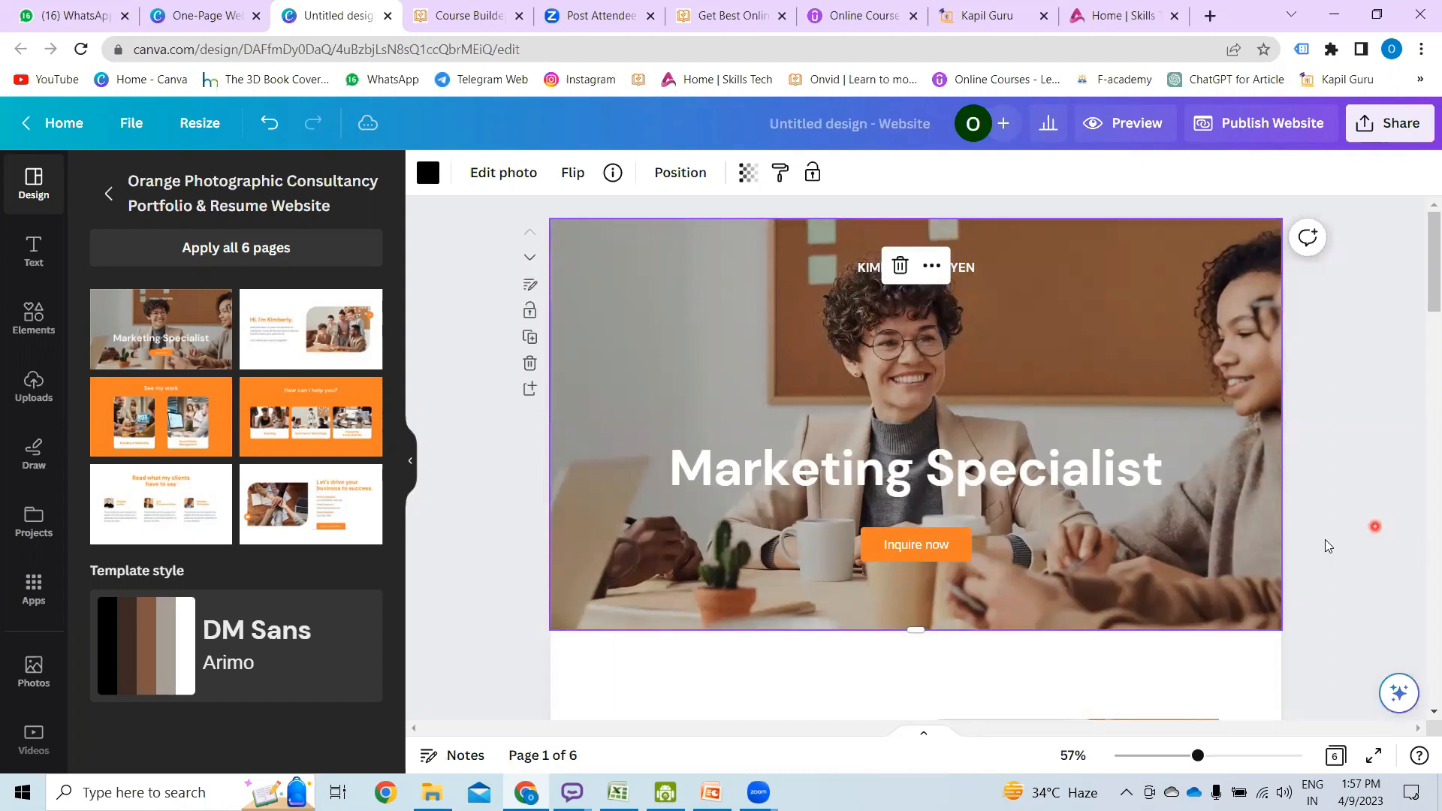
- Review the applied template's page sections and inspect the first page's Marketing Specialist headline and background photo
scroll(1335, 524, down, 1)
scroll(1335, 525, down, 5)
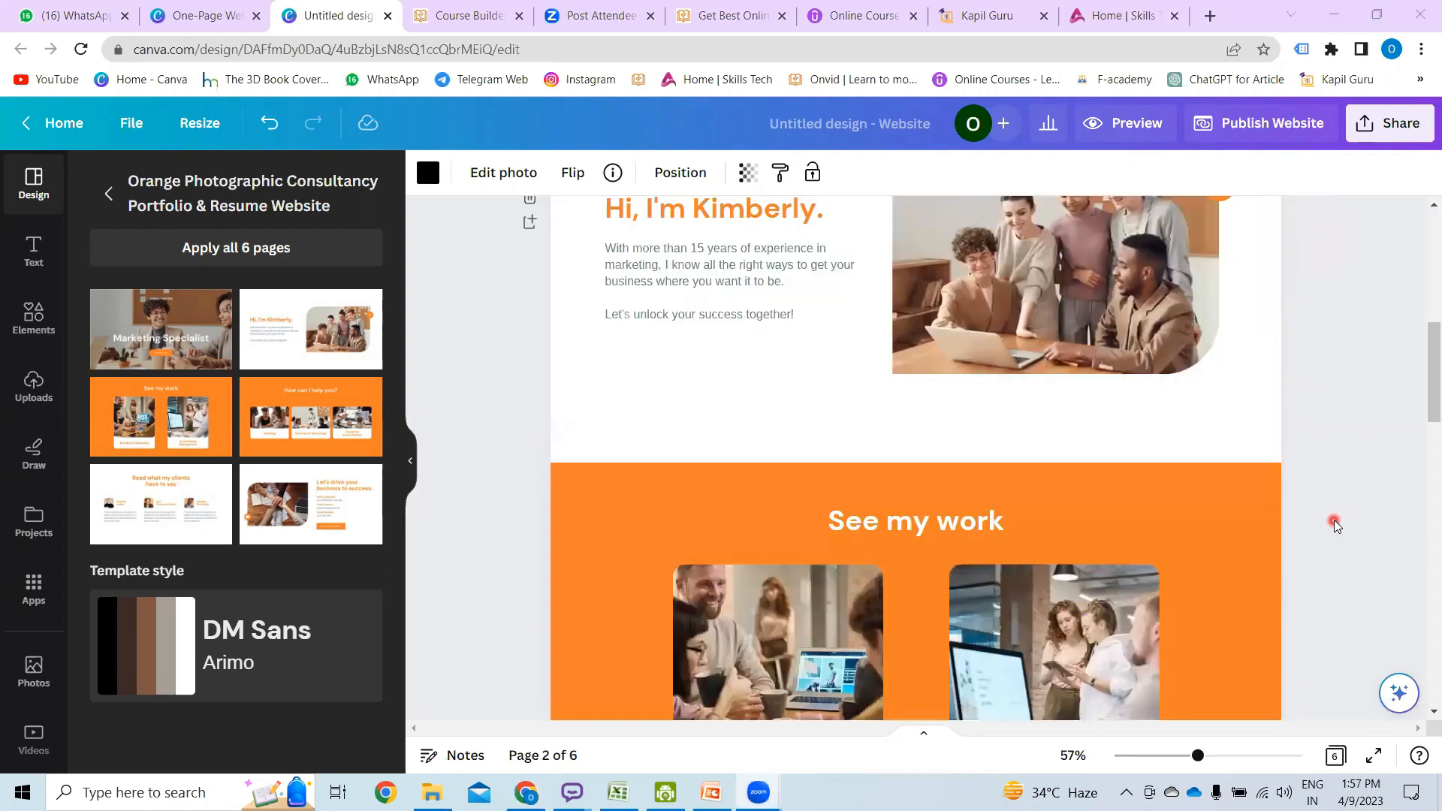
scroll(1335, 524, down, 10)
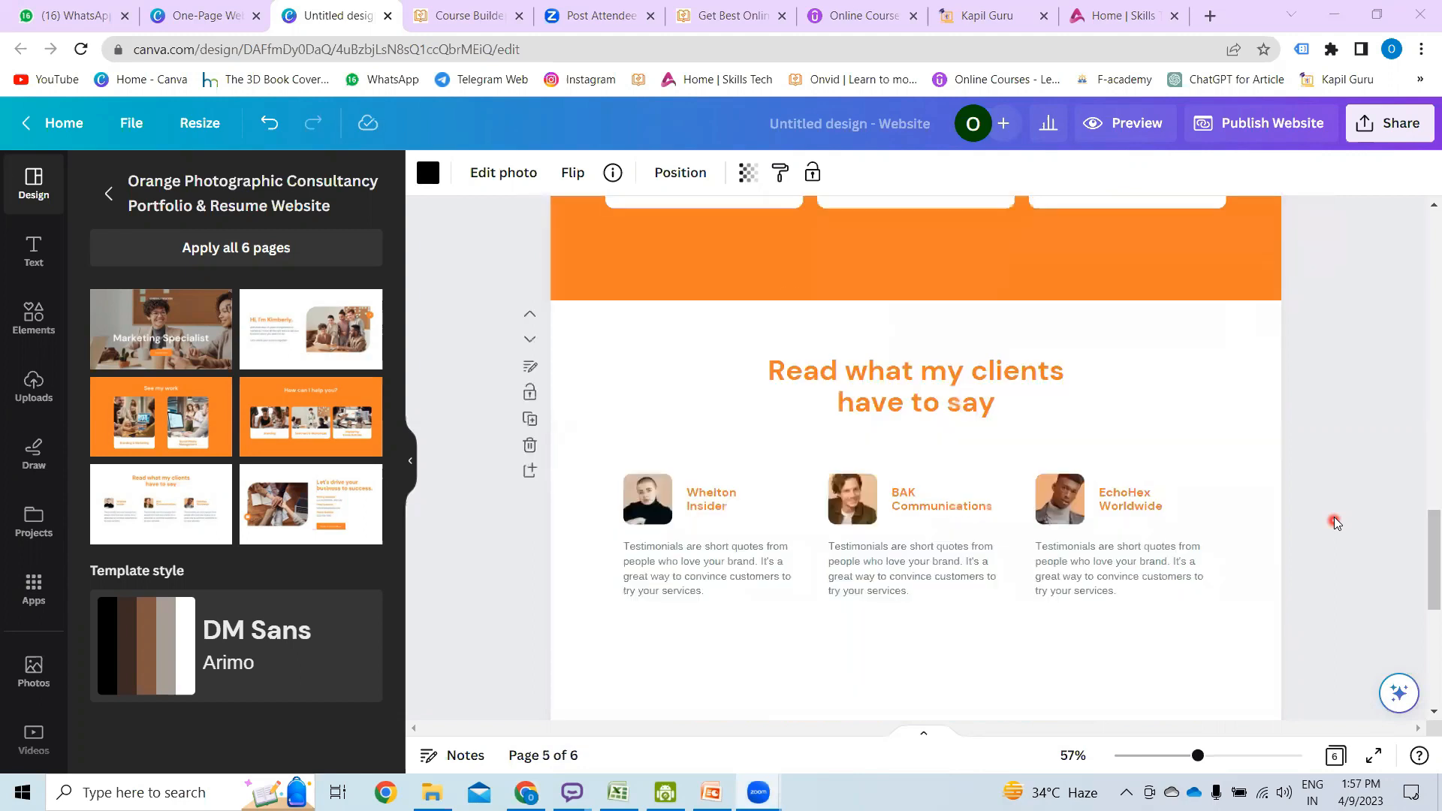
scroll(1334, 518, up, 8)
scroll(1334, 518, up, 10)
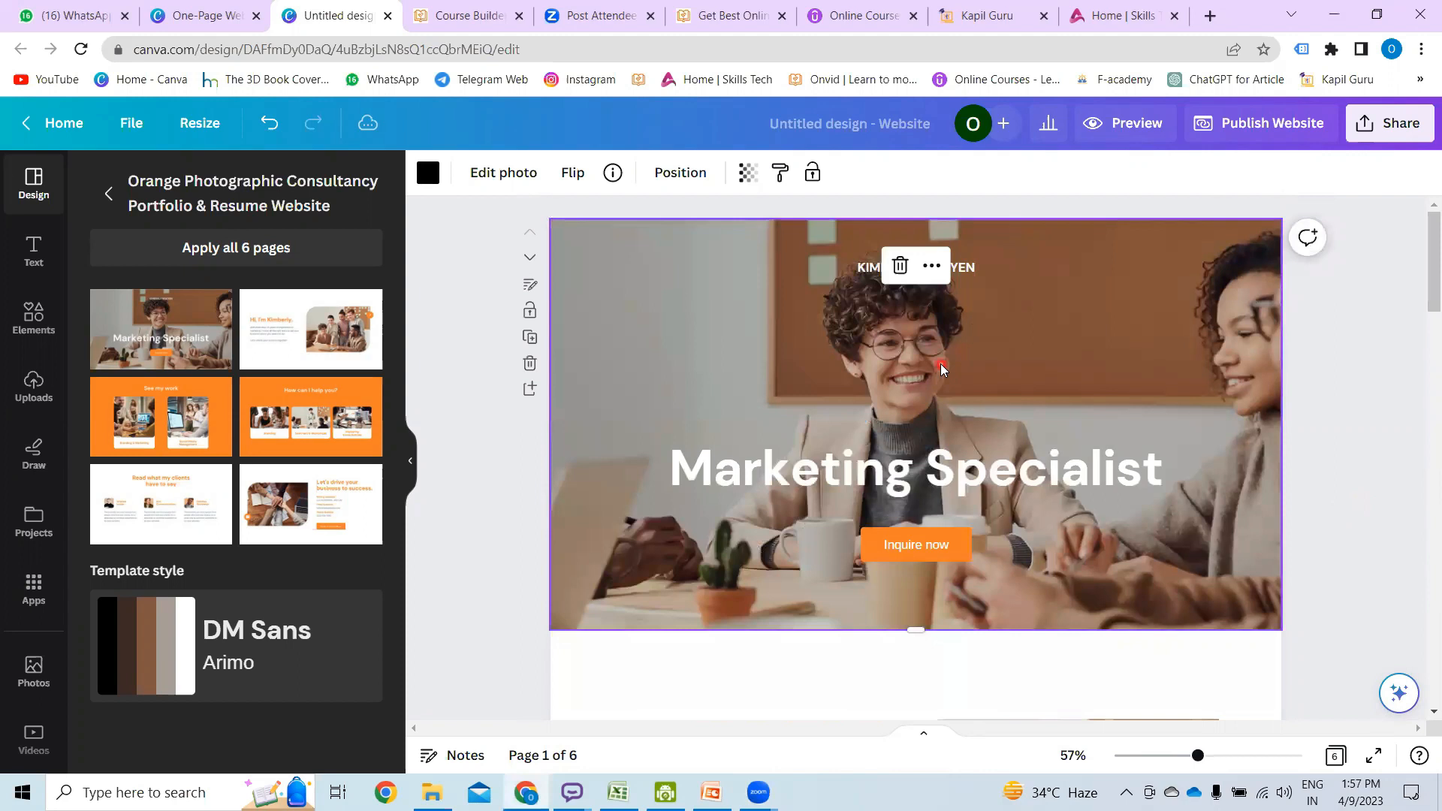
click(915, 482)
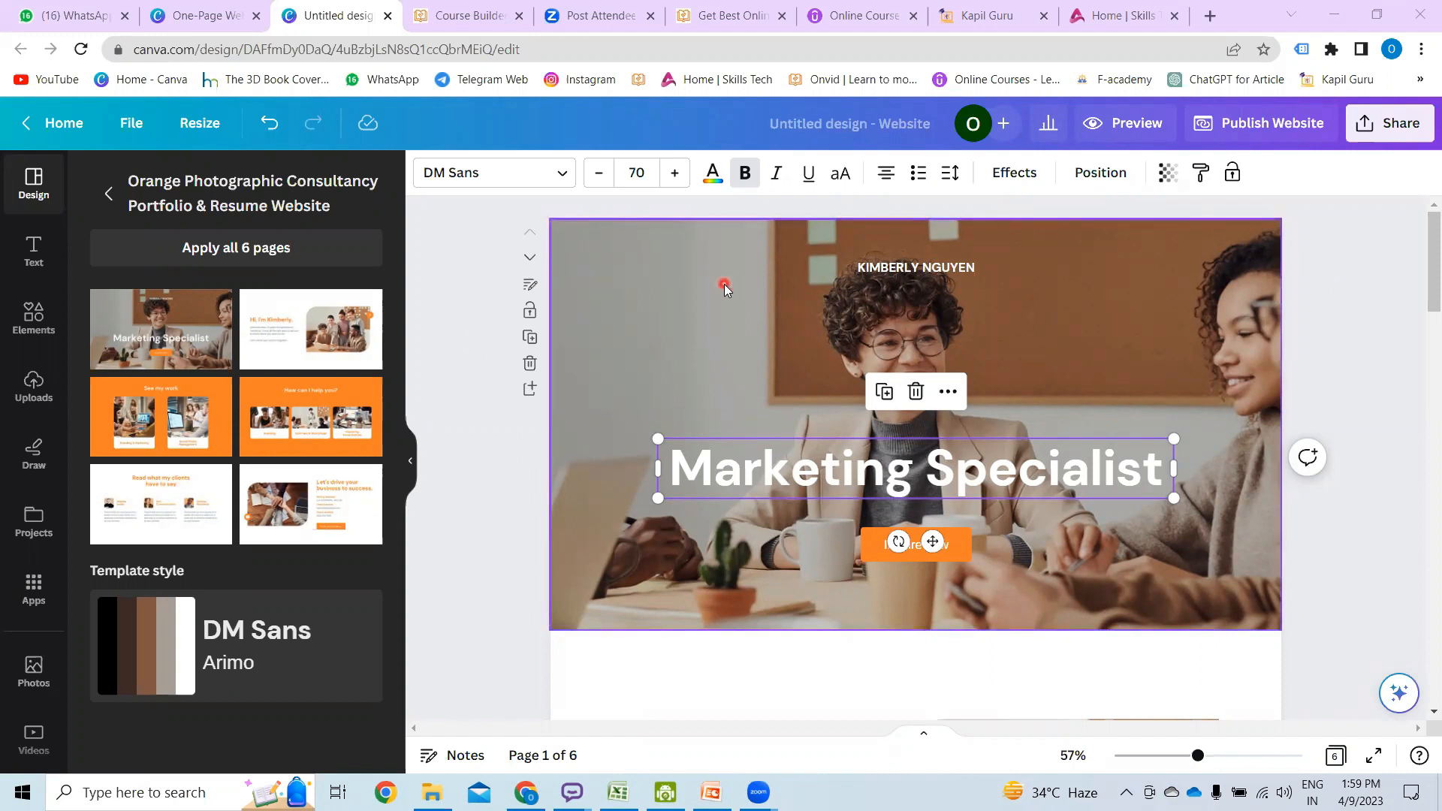
click(799, 314)
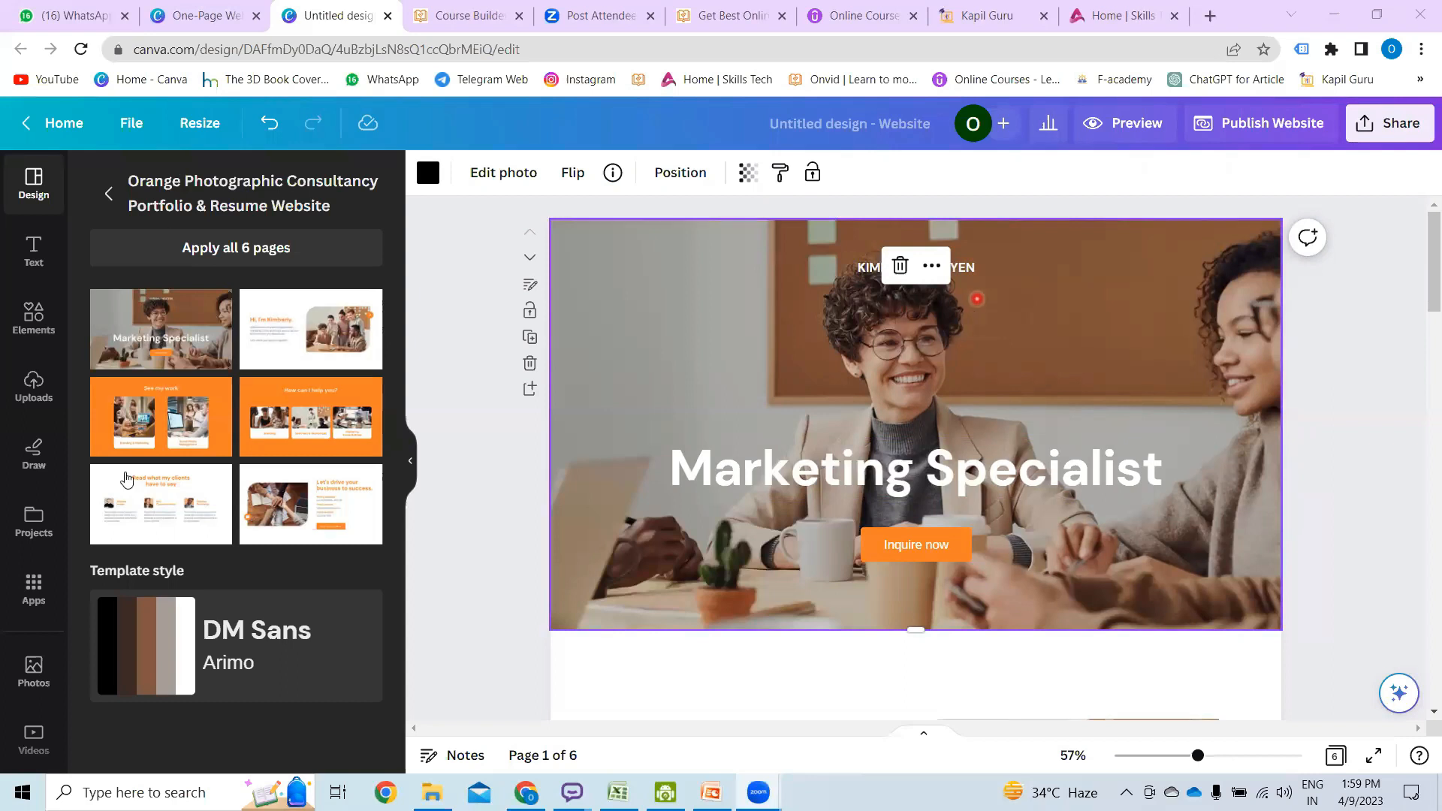
- Add a rounded square shape stretched across the first page's top edge as a header bar, about 1,977 wide and 77 high
click(39, 323)
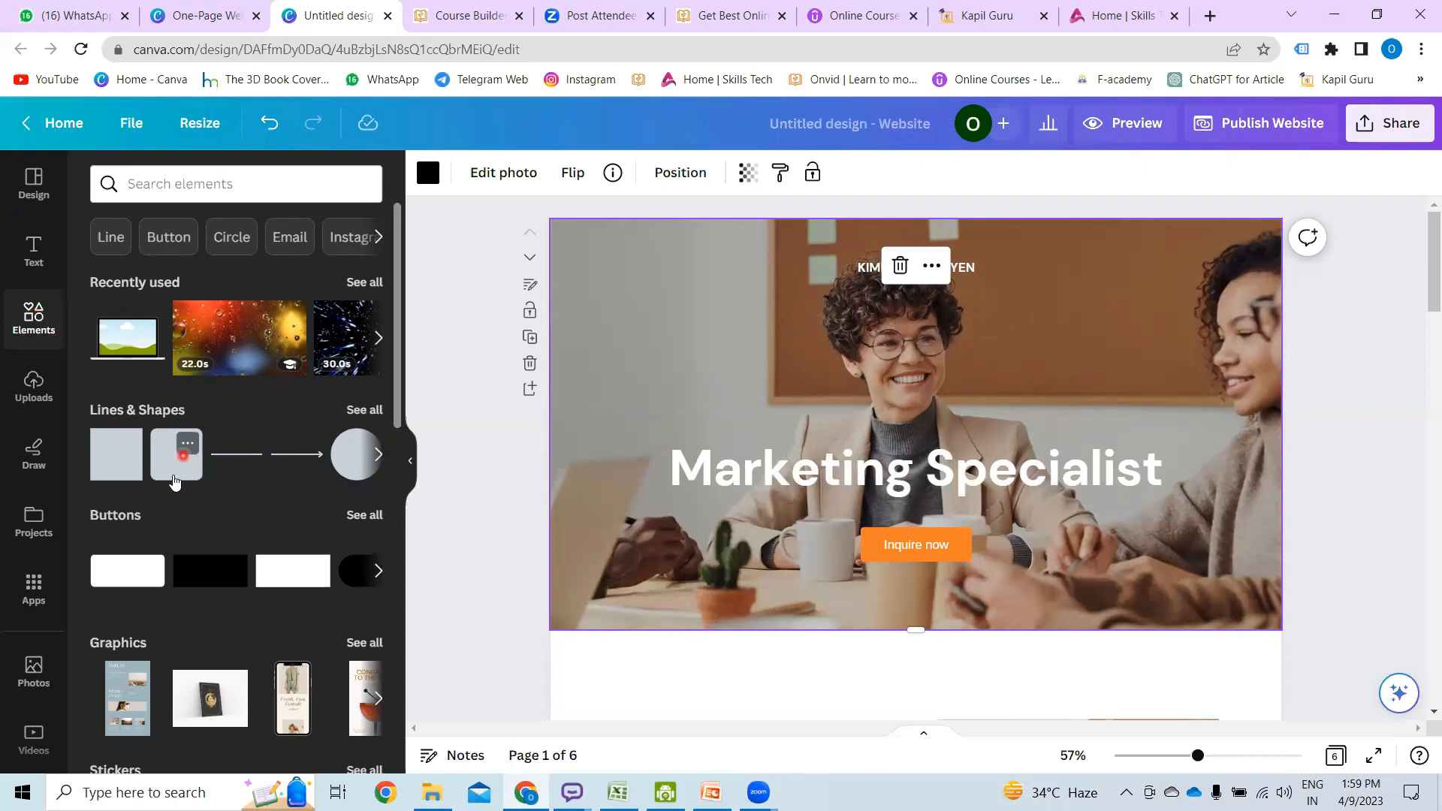
drag(174, 479, 1423, 386)
drag(854, 386, 379, 398)
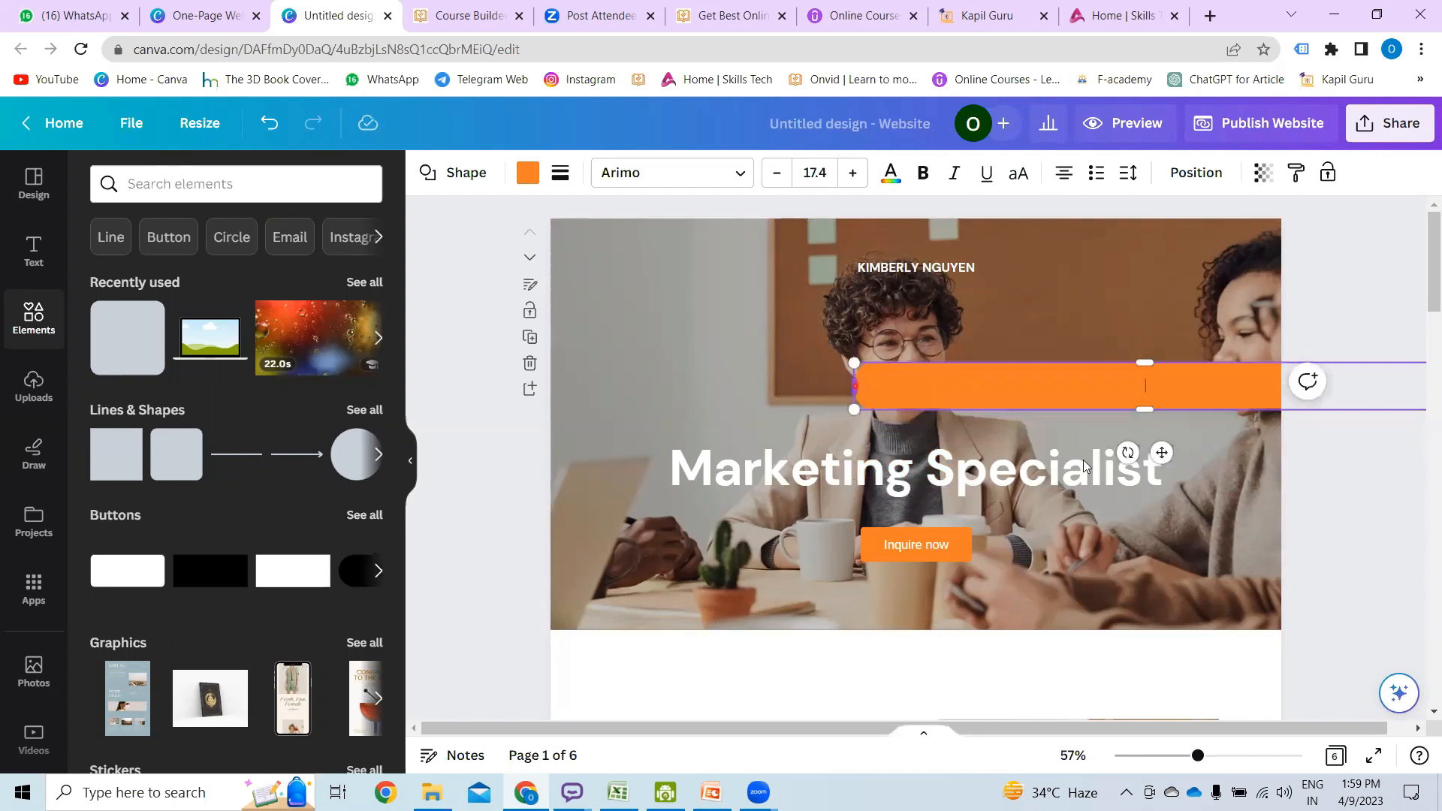
click(1258, 511)
drag(1225, 389, 1226, 248)
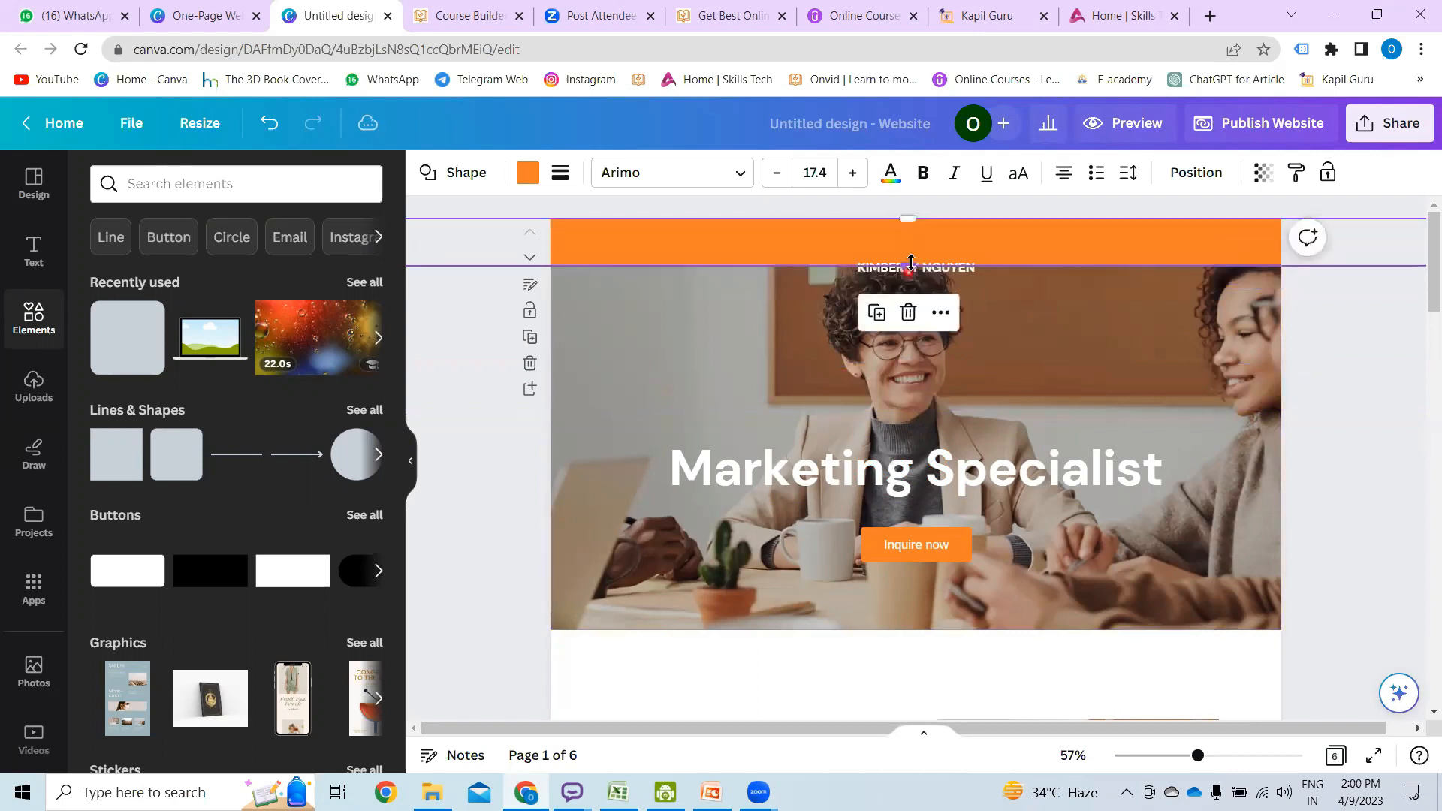
drag(911, 262, 911, 260)
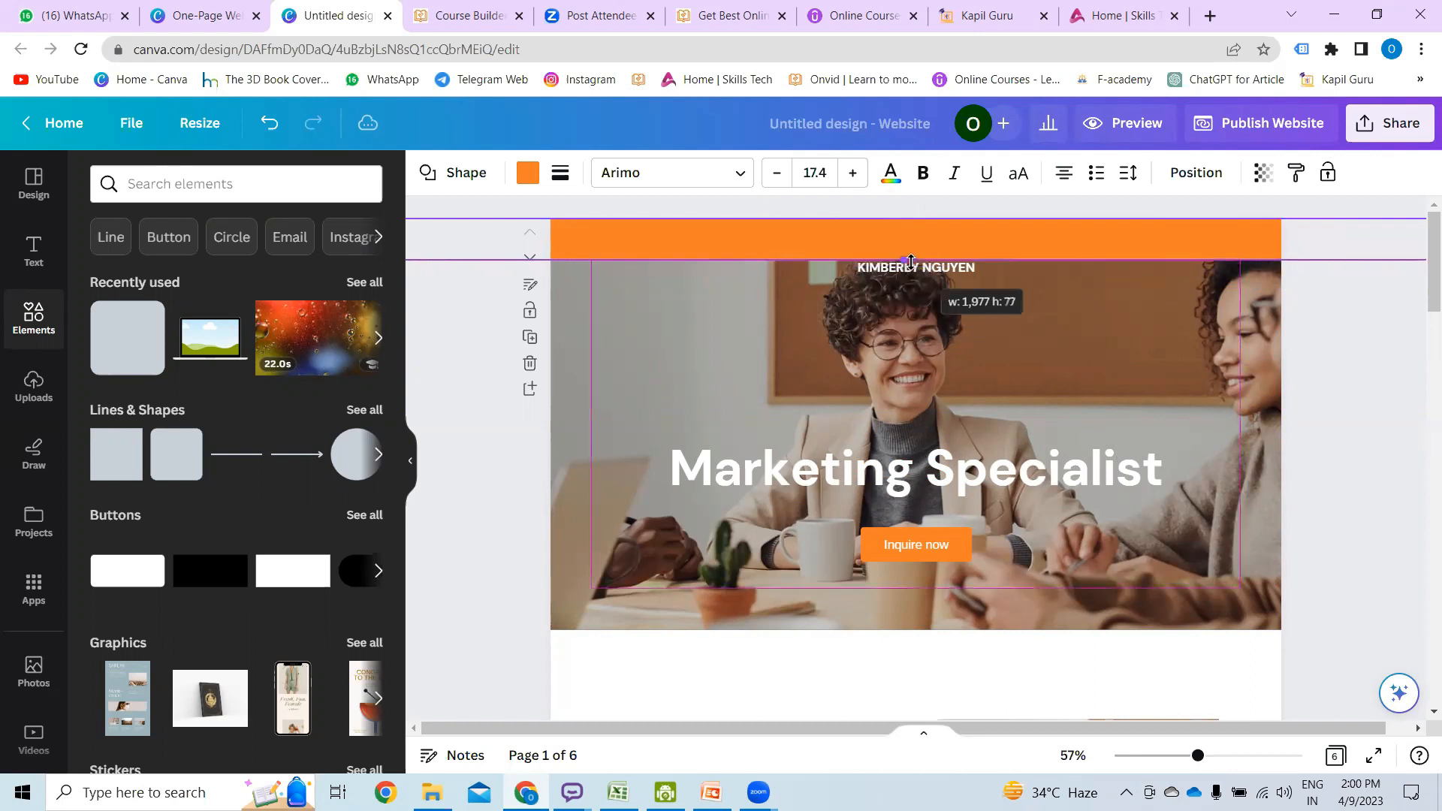
click(1386, 488)
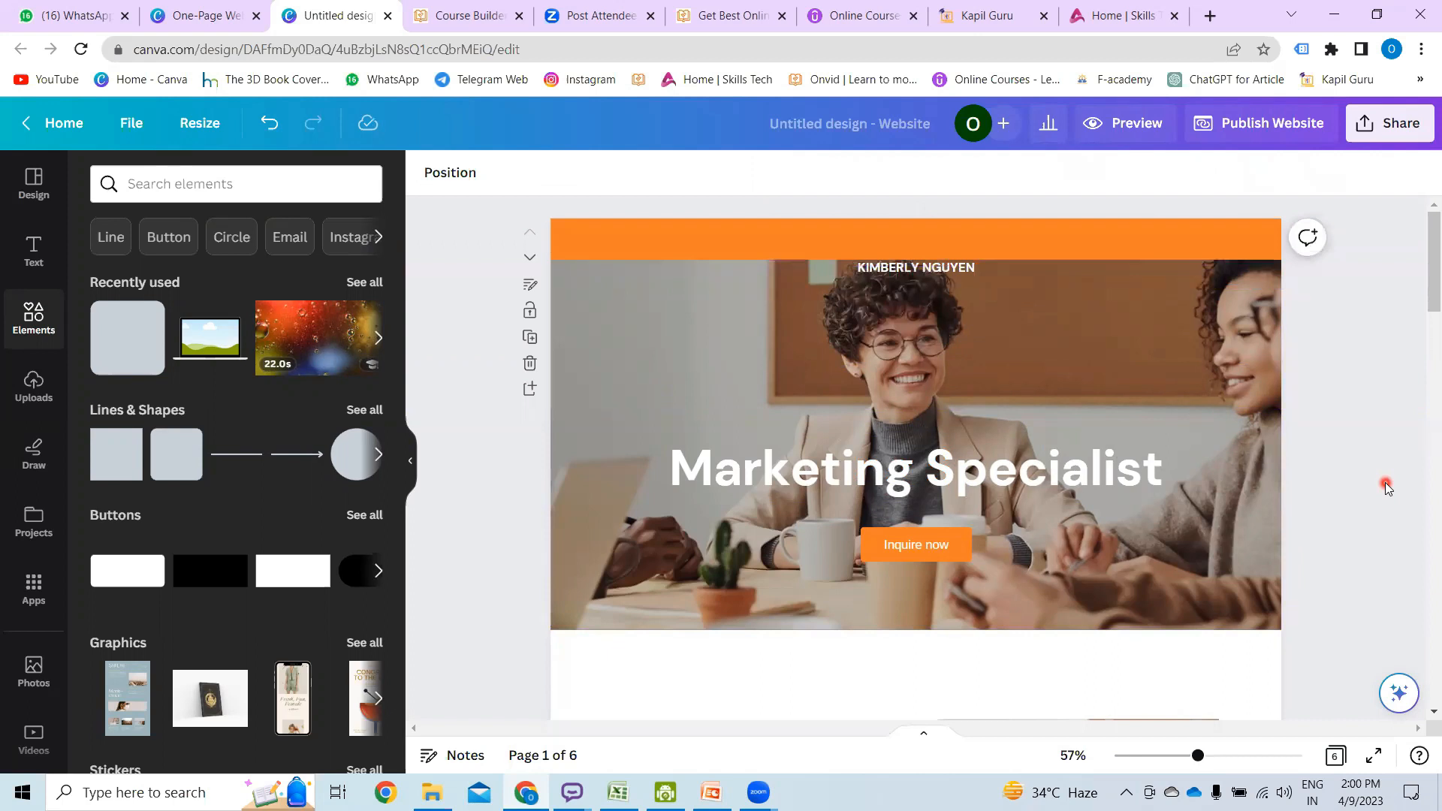
- Search the elements for "logo", add the gold lotus graphic, and place it scaled down at the header bar's left end
click(1036, 269)
click(409, 145)
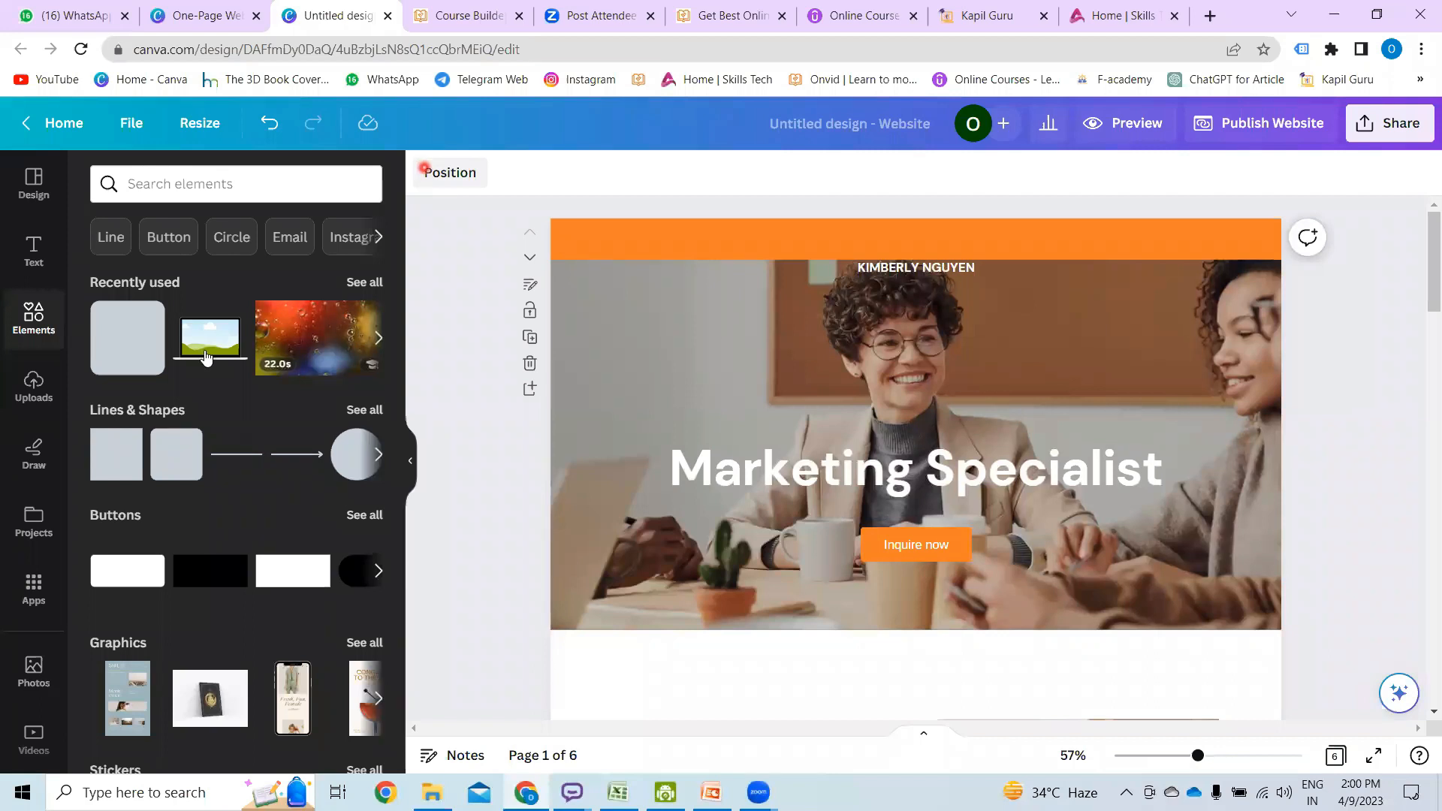
click(160, 191)
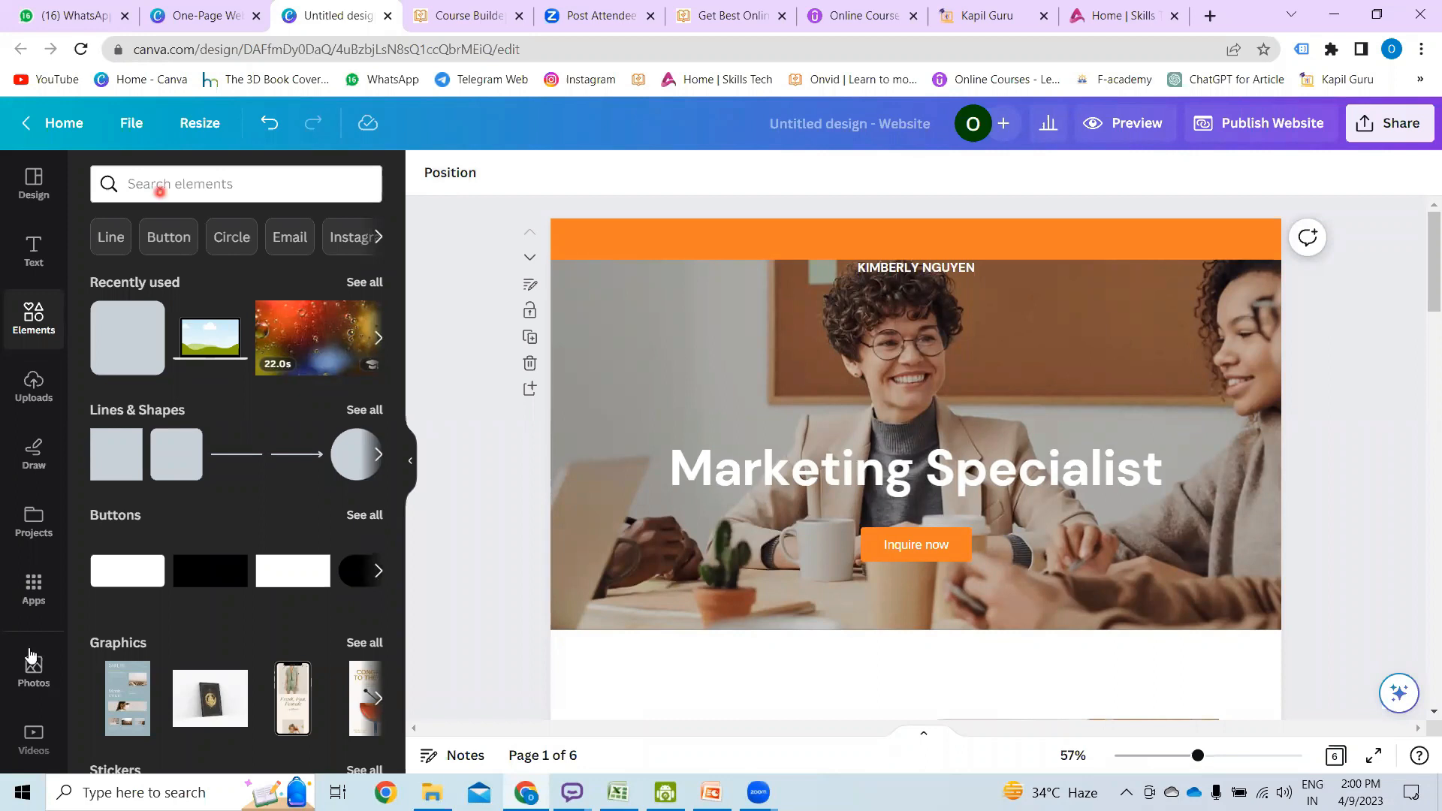
click(199, 186)
text(logo)
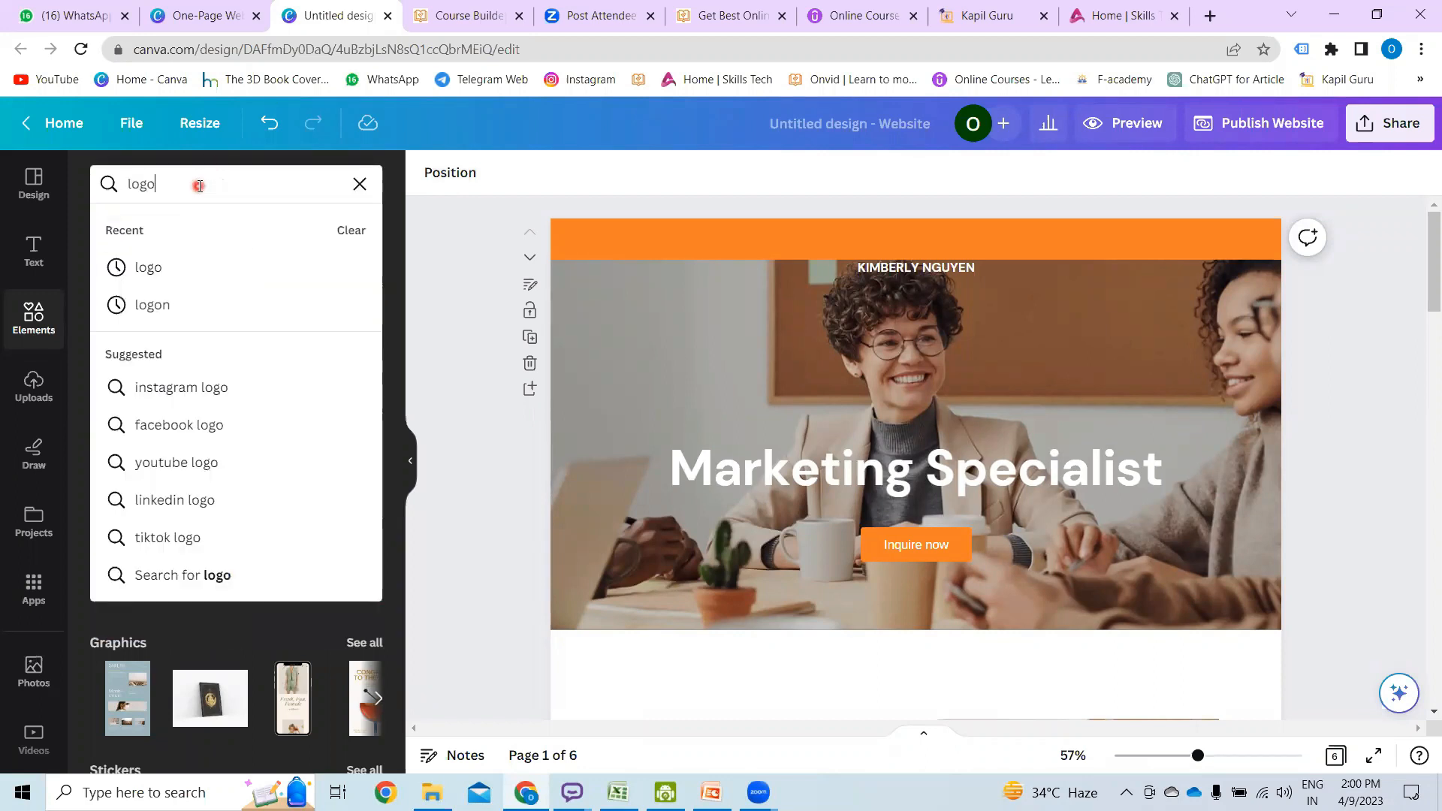
key(Return)
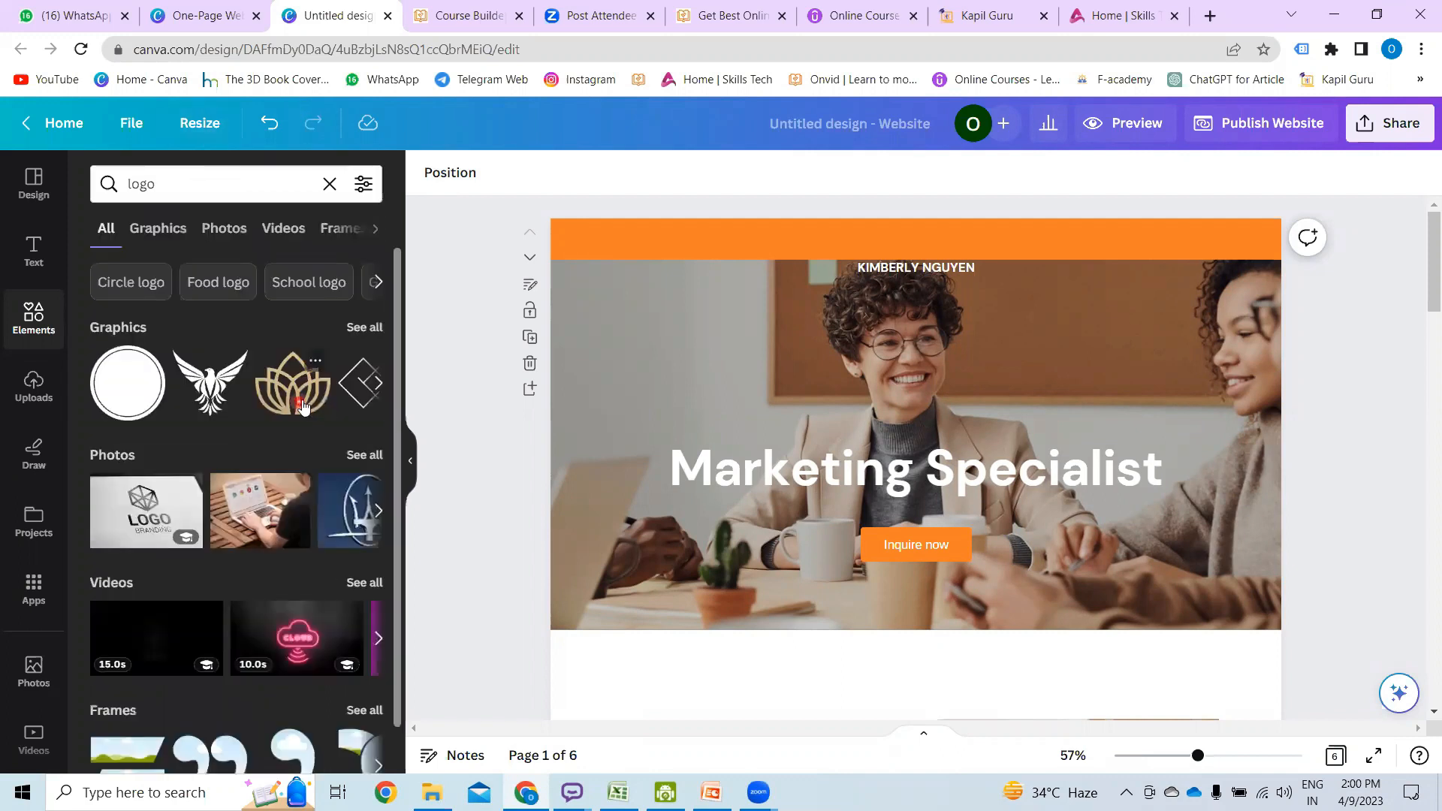
click(294, 387)
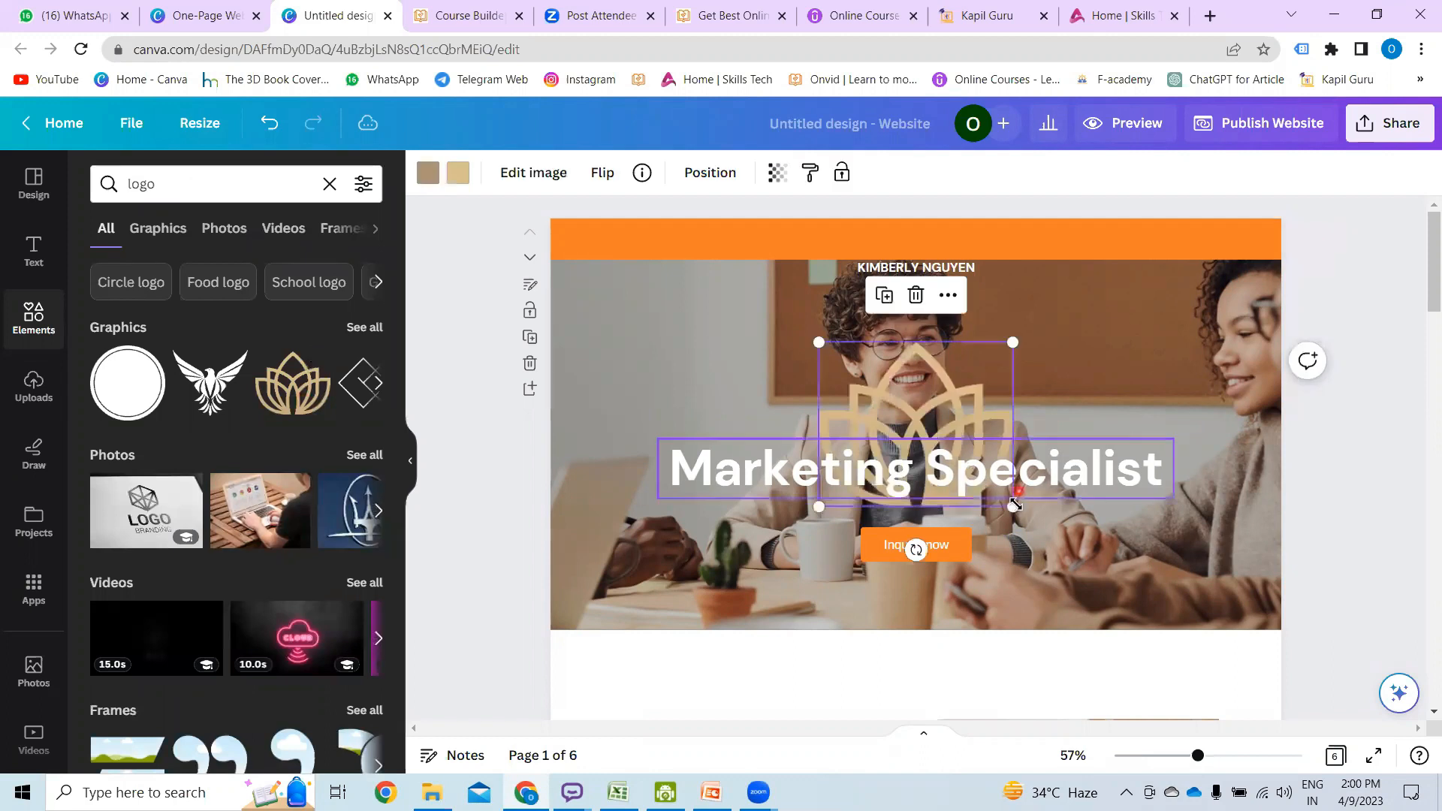
drag(1013, 507, 588, 237)
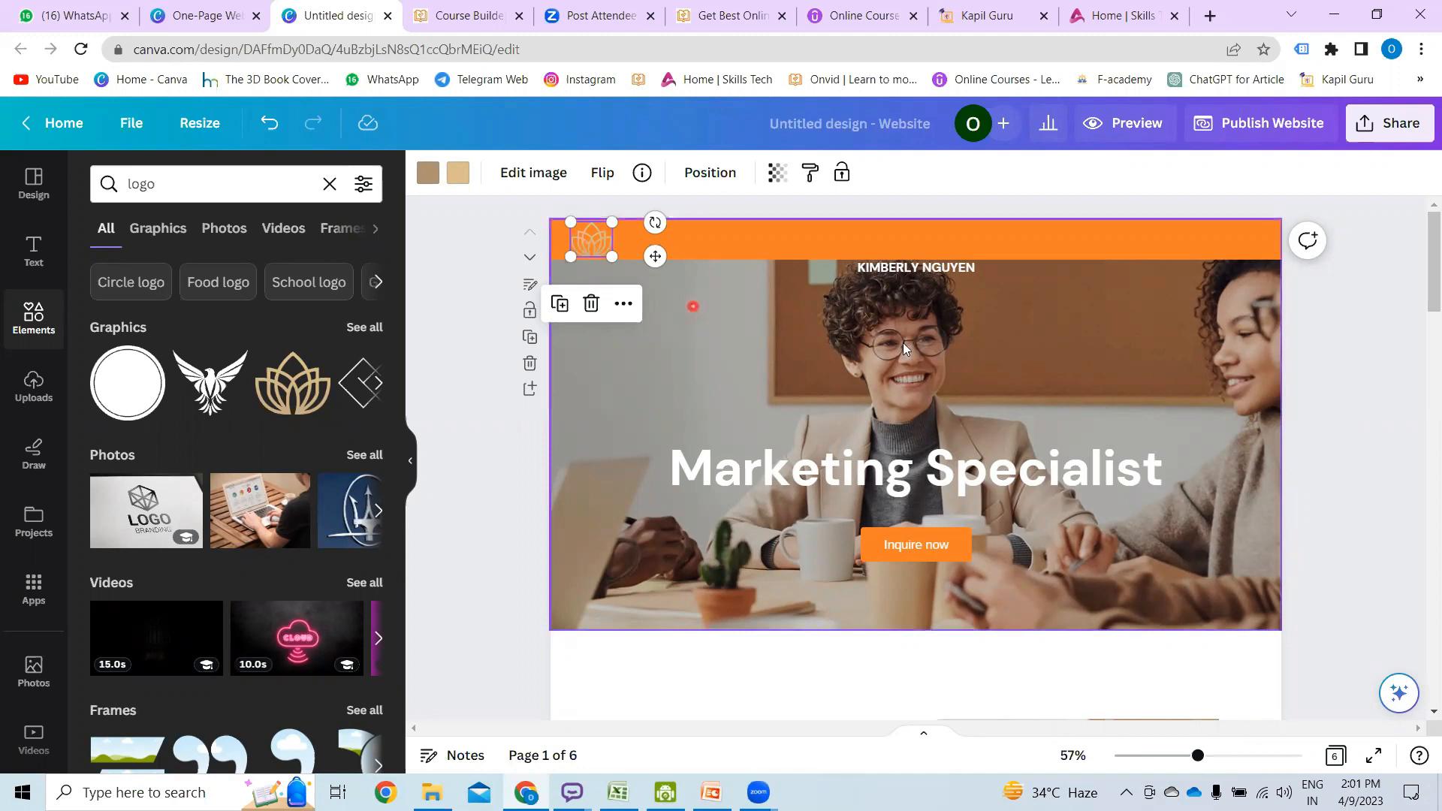
- Add a heading text reading "Home" and place it near the middle of the orange header bar
click(1113, 352)
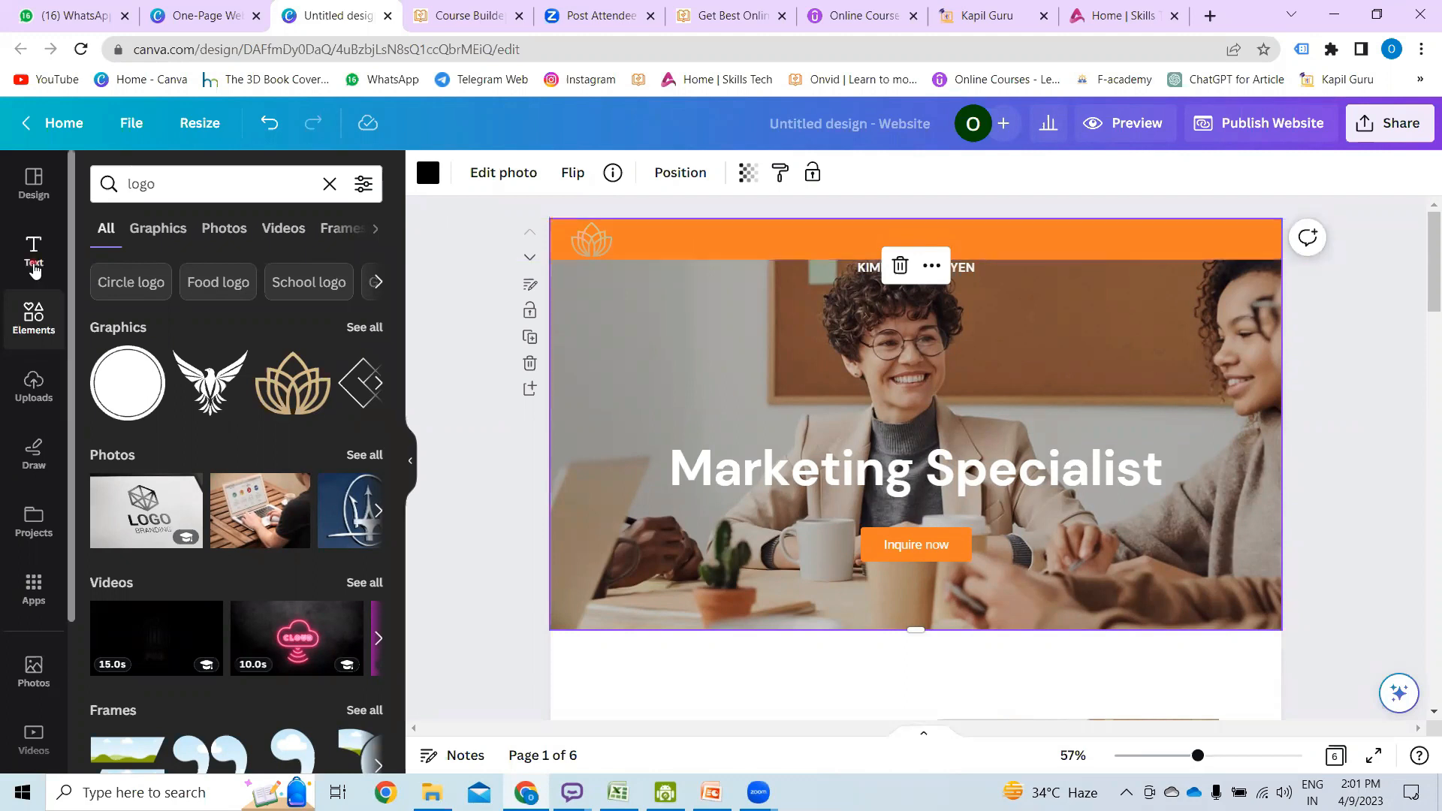
click(34, 263)
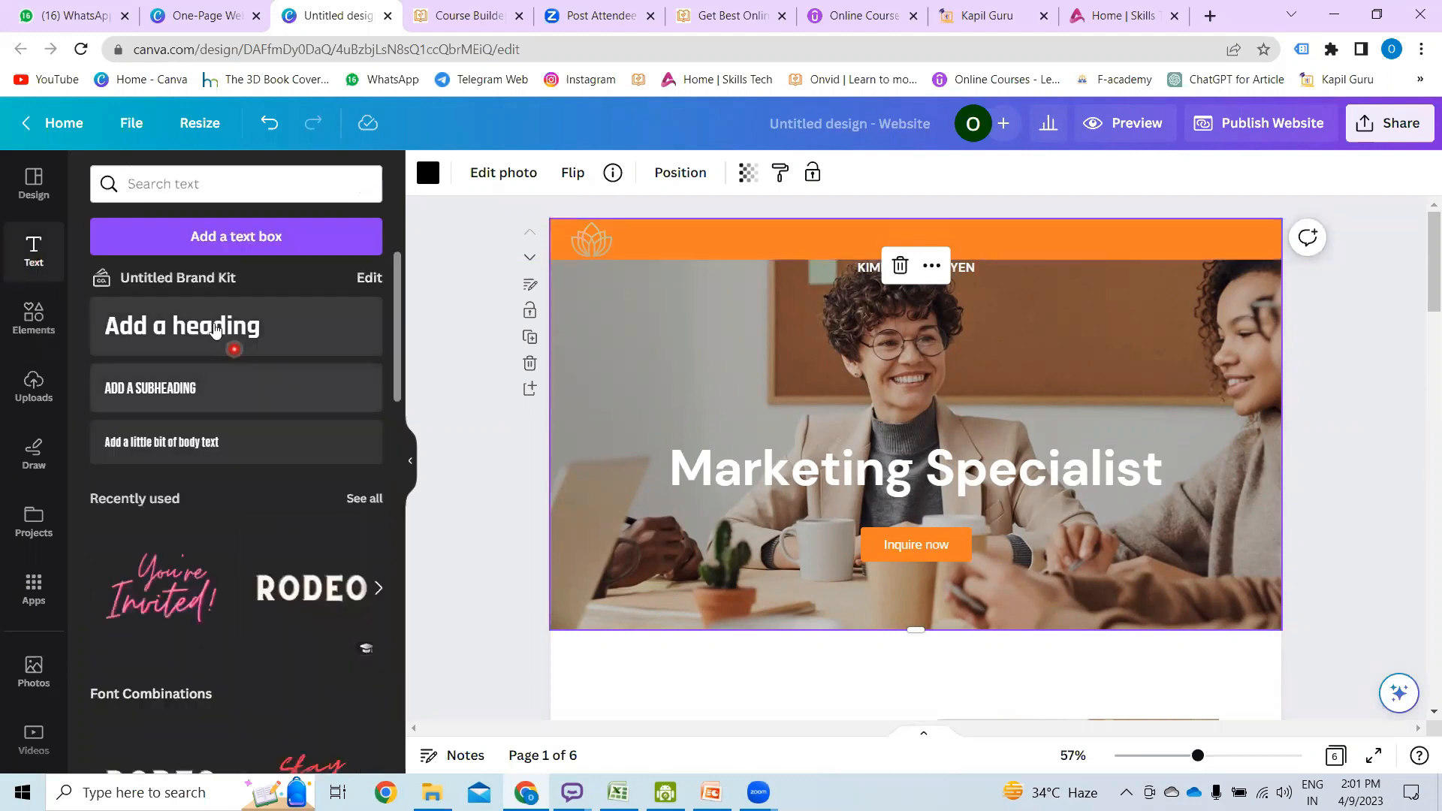
click(216, 329)
drag(933, 482, 825, 269)
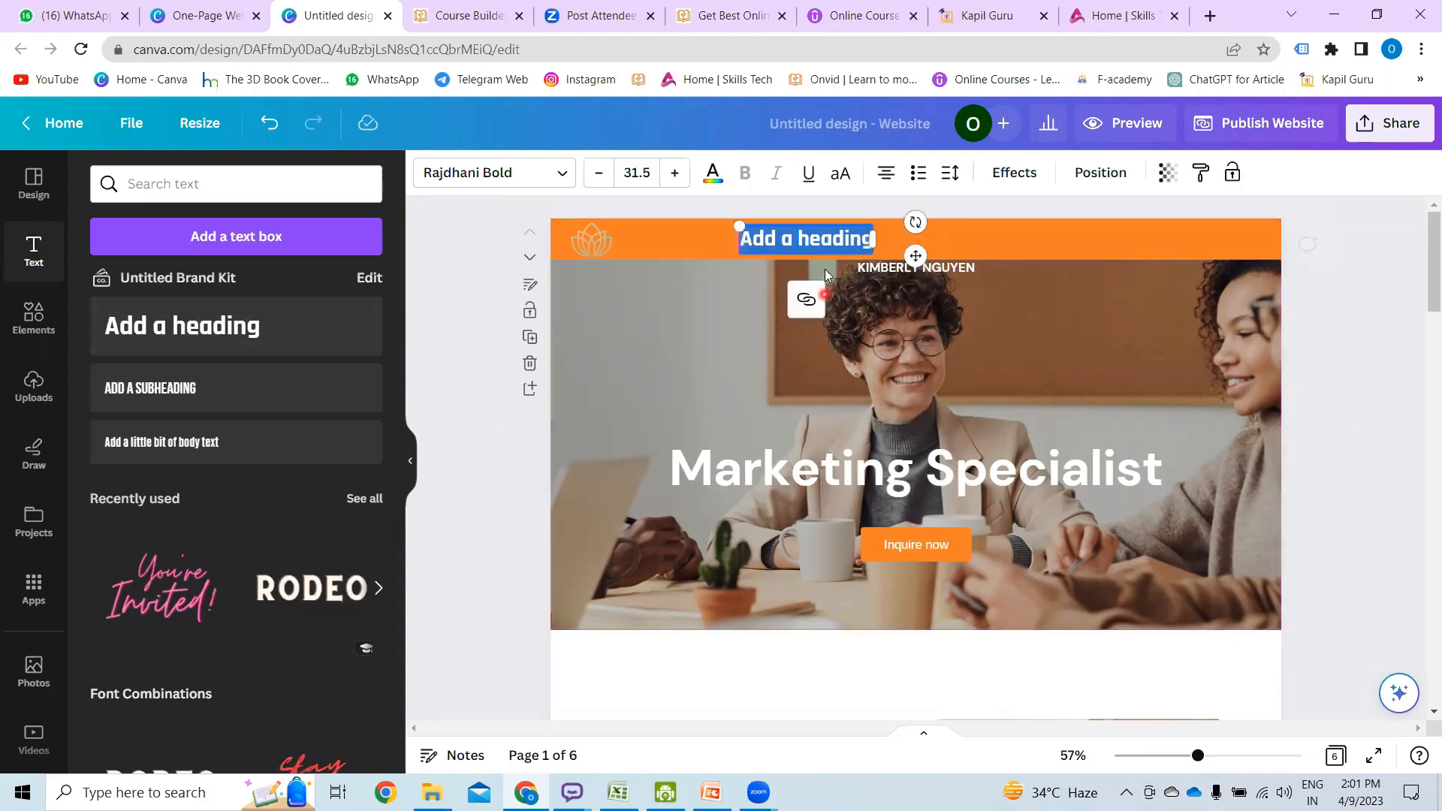
text(Home)
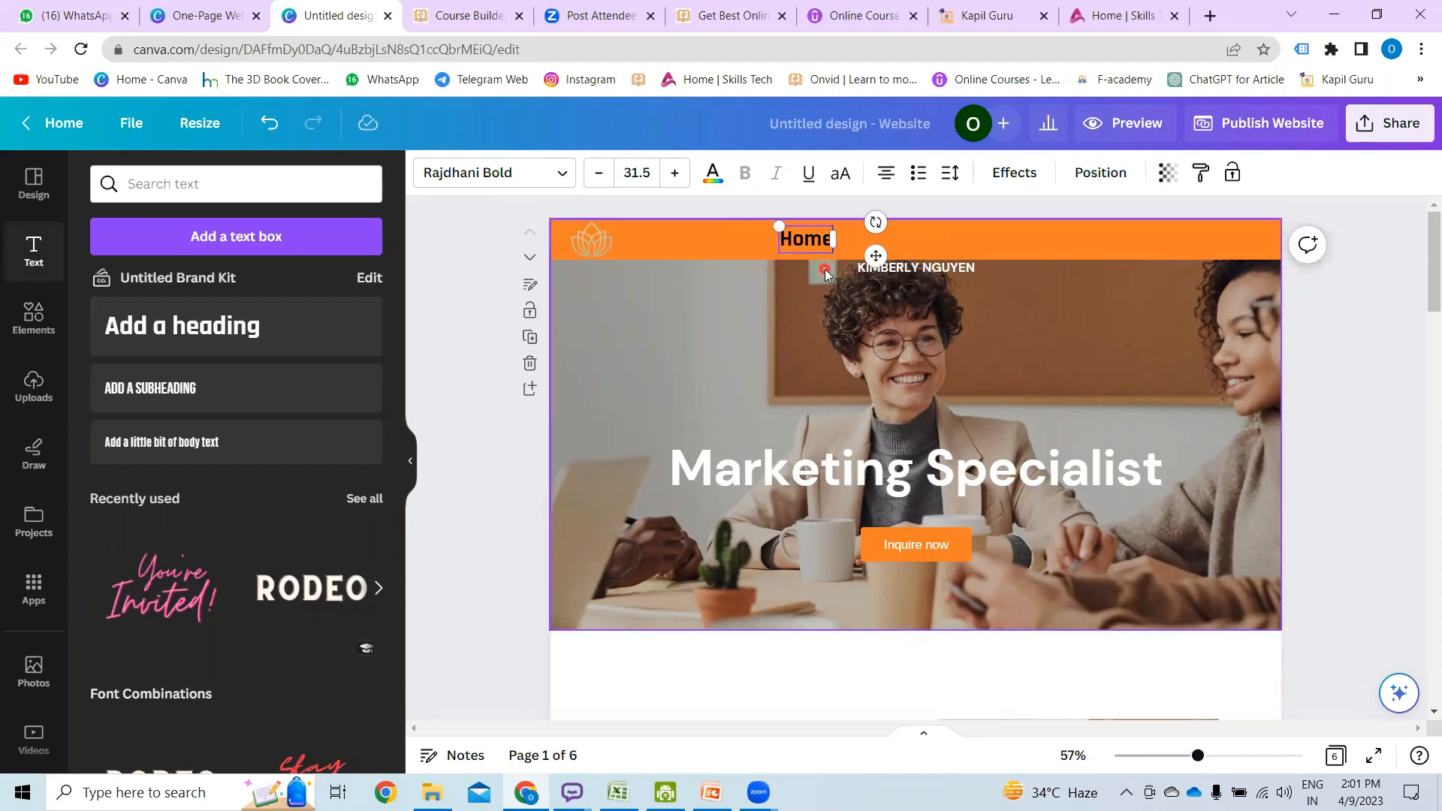
click(1373, 348)
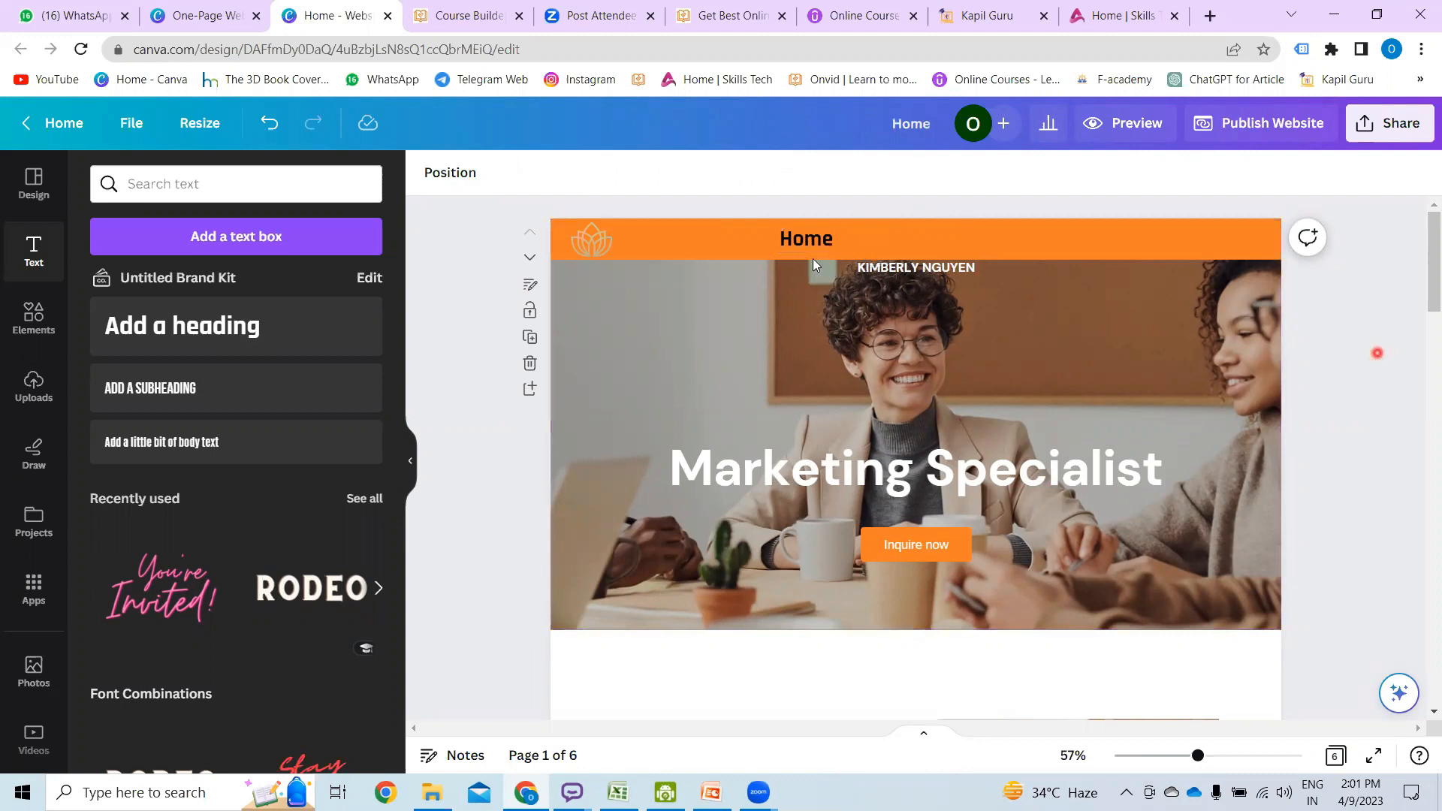
- Duplicate the "Home" menu text, align the copy just right of it, and change its wording to "Product"
click(812, 246)
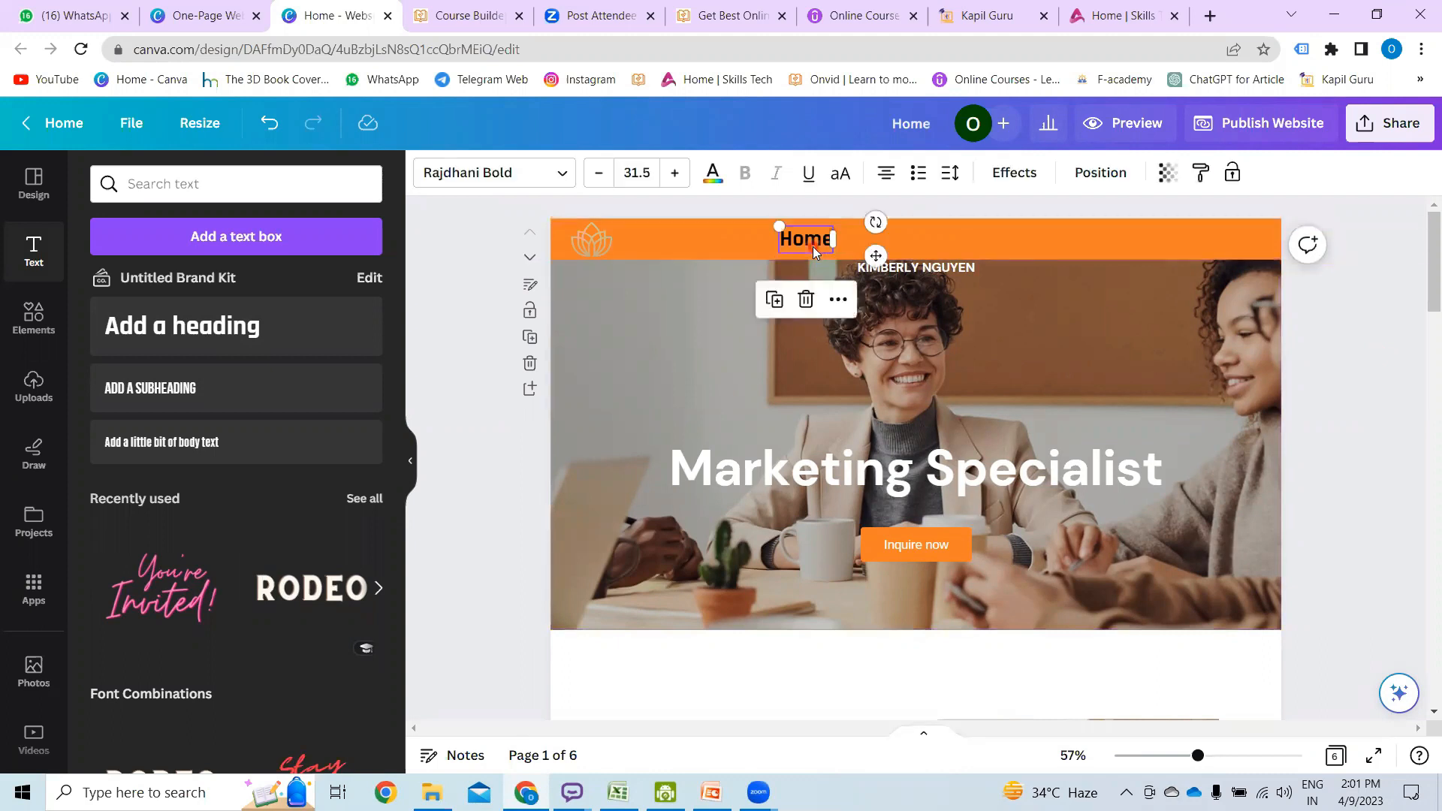
key(ctrl+d)
drag(880, 263, 948, 250)
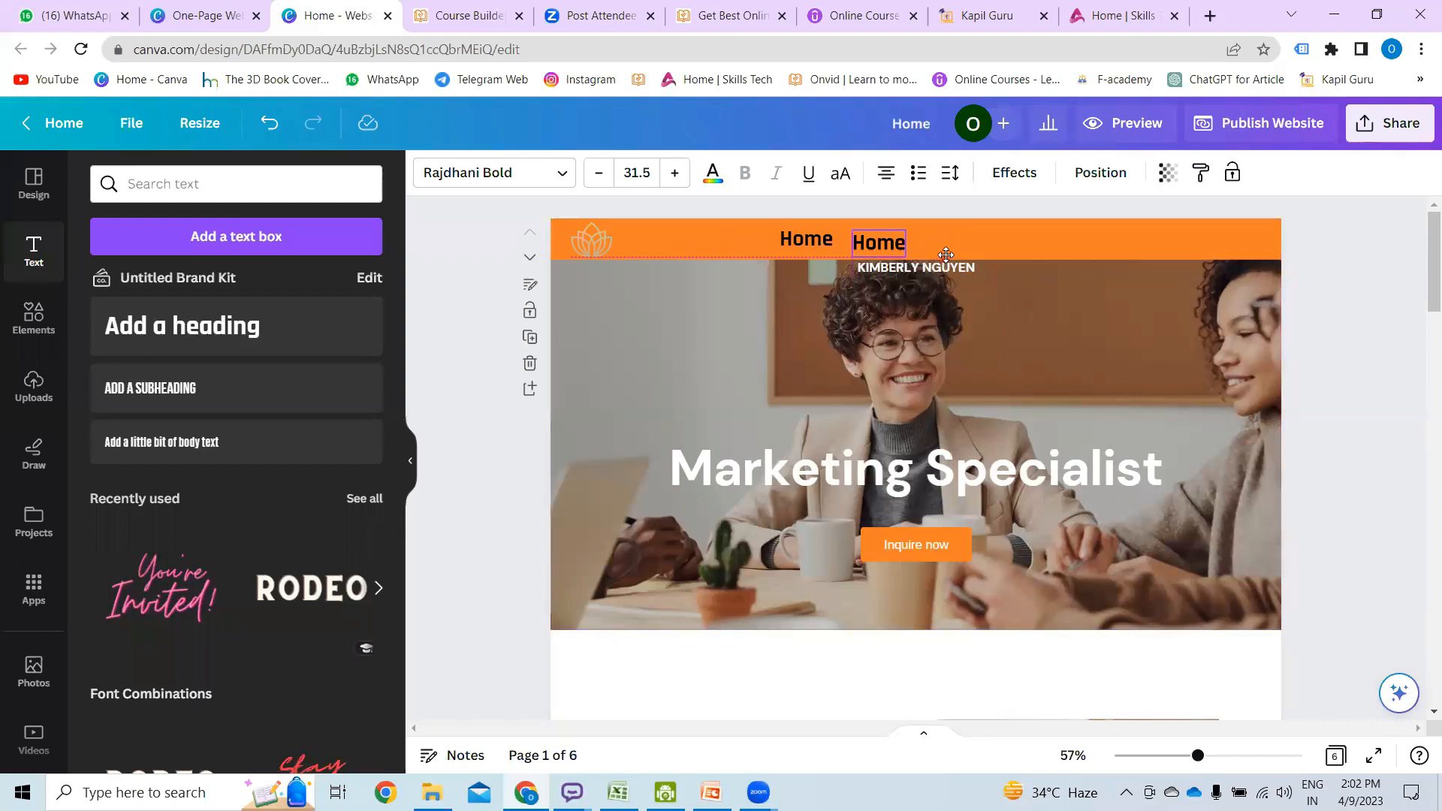
double_click(886, 241)
text(Product)
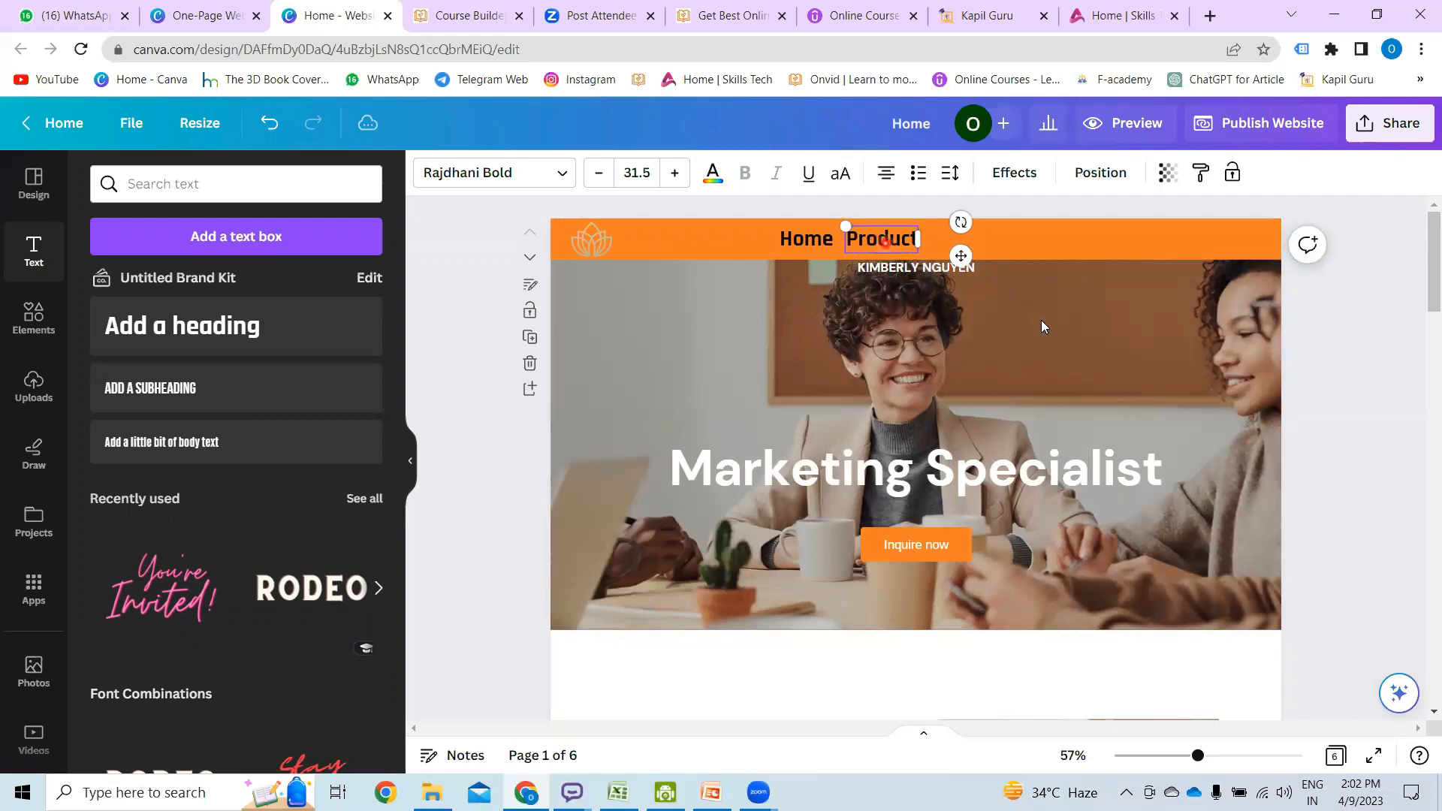
click(1041, 326)
- Duplicate the "Product" menu text, align the copy to its right, and reword it as "About us"
click(883, 238)
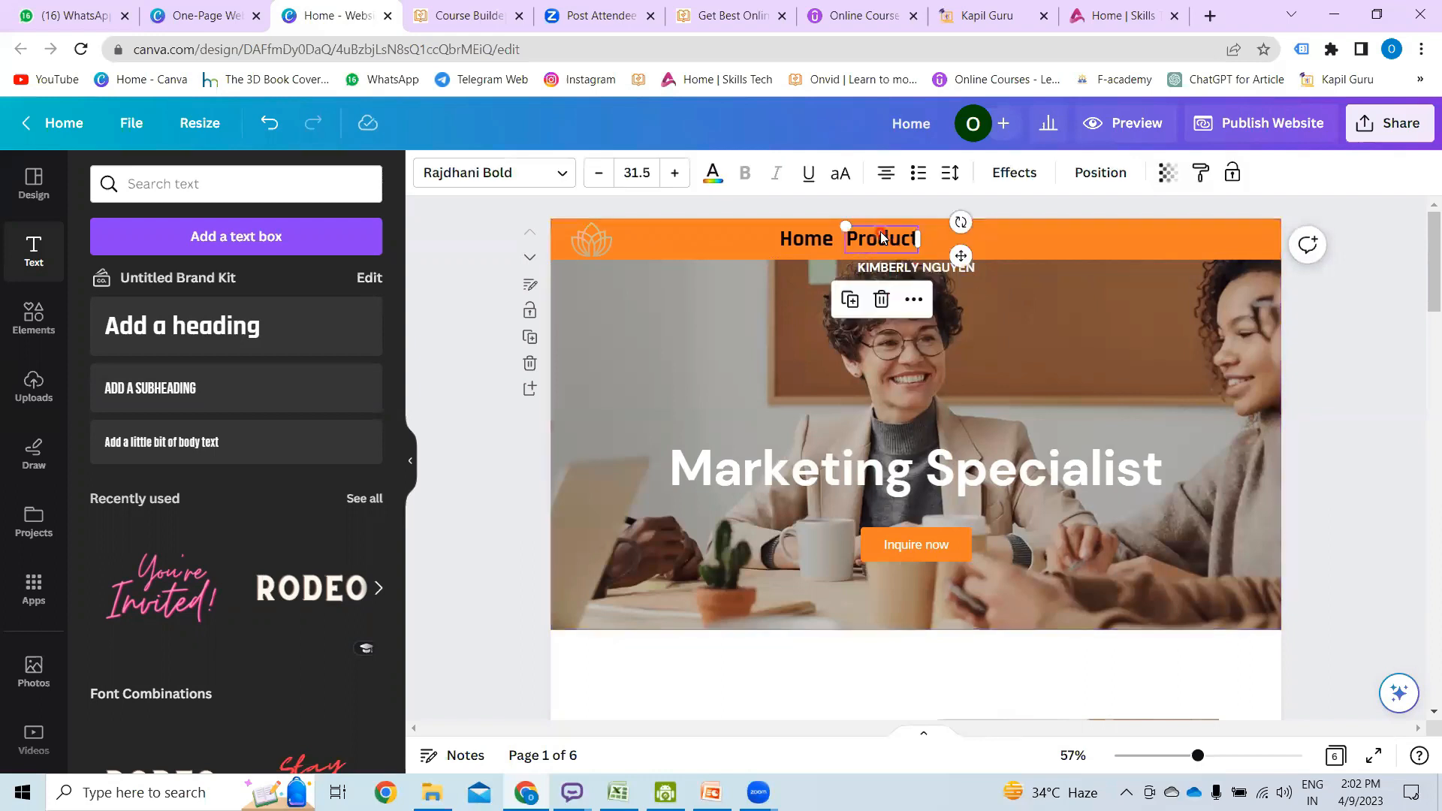
click(850, 298)
drag(971, 265, 1052, 253)
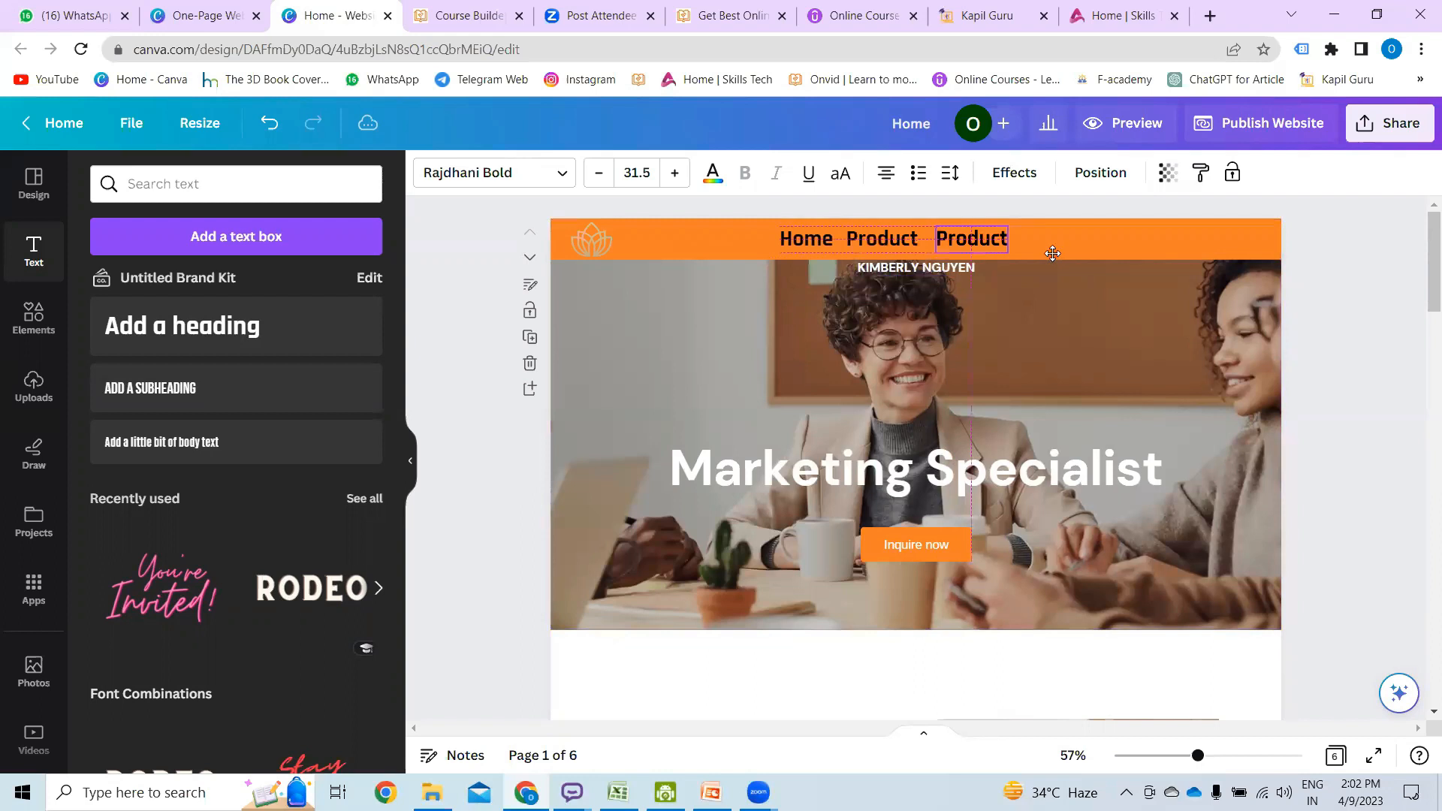
double_click(989, 238)
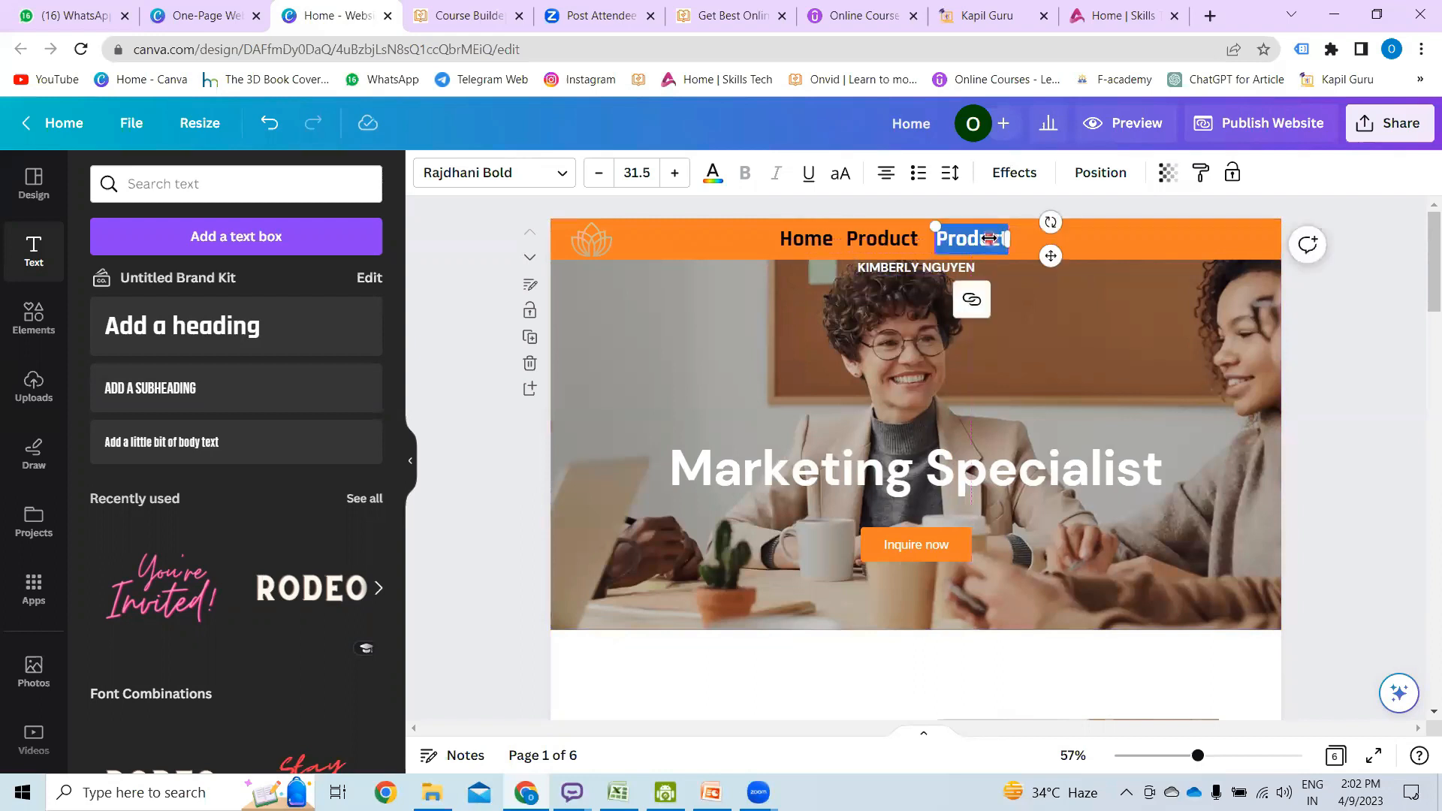
text(About us)
click(987, 237)
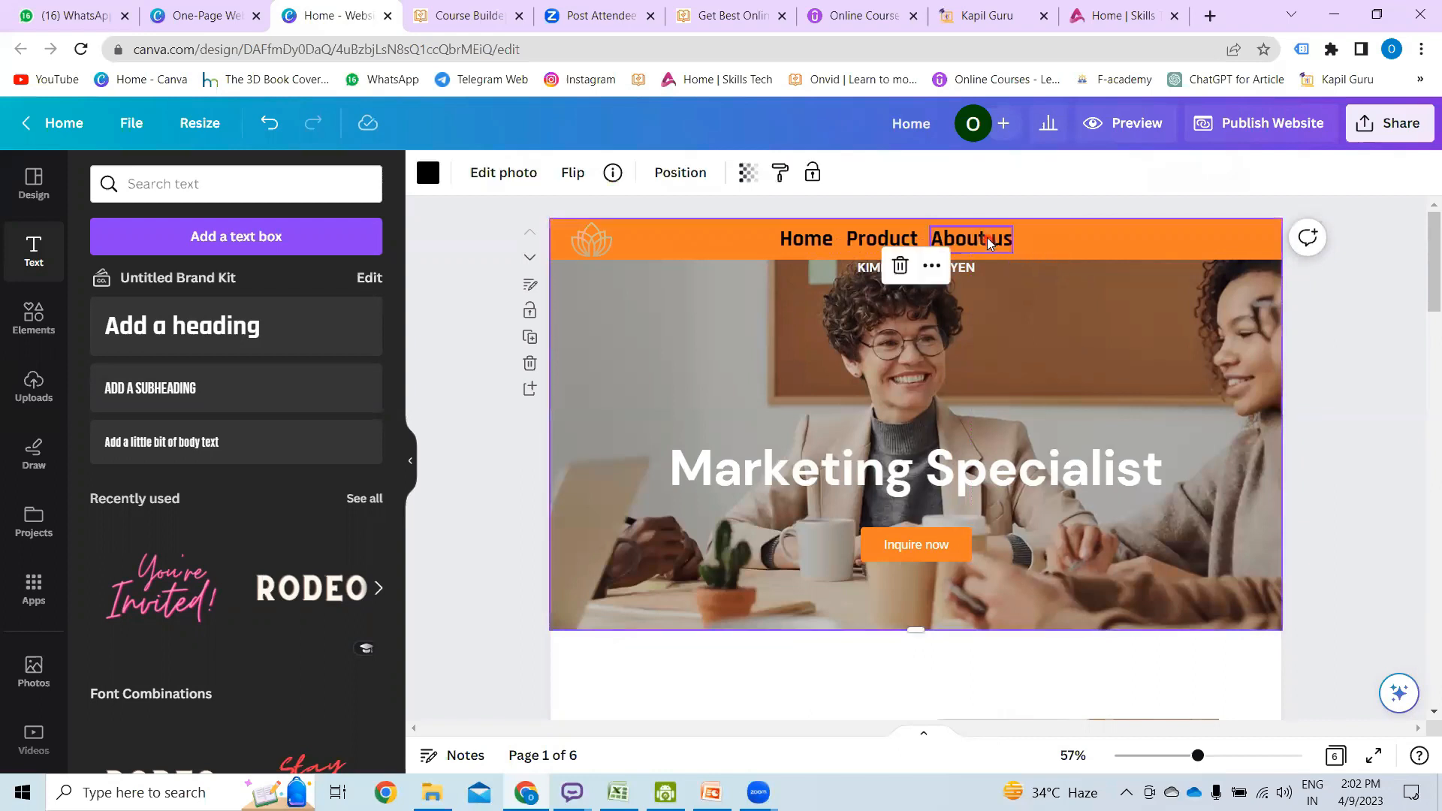
- Create the "Contact us" menu item from a copy of "About us", placed to its right in the header bar
click(1000, 253)
click(939, 298)
drag(1056, 261, 1160, 256)
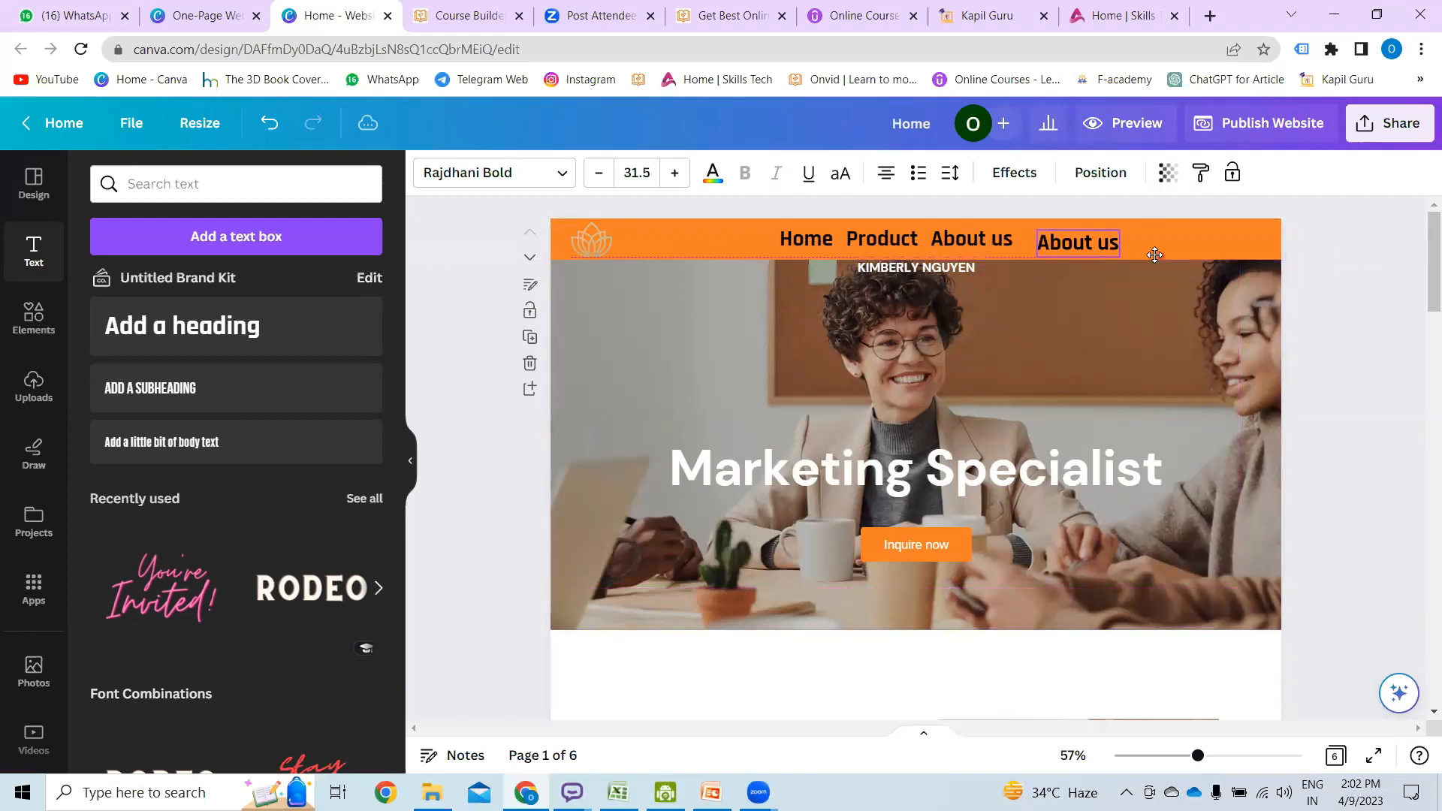
double_click(1075, 237)
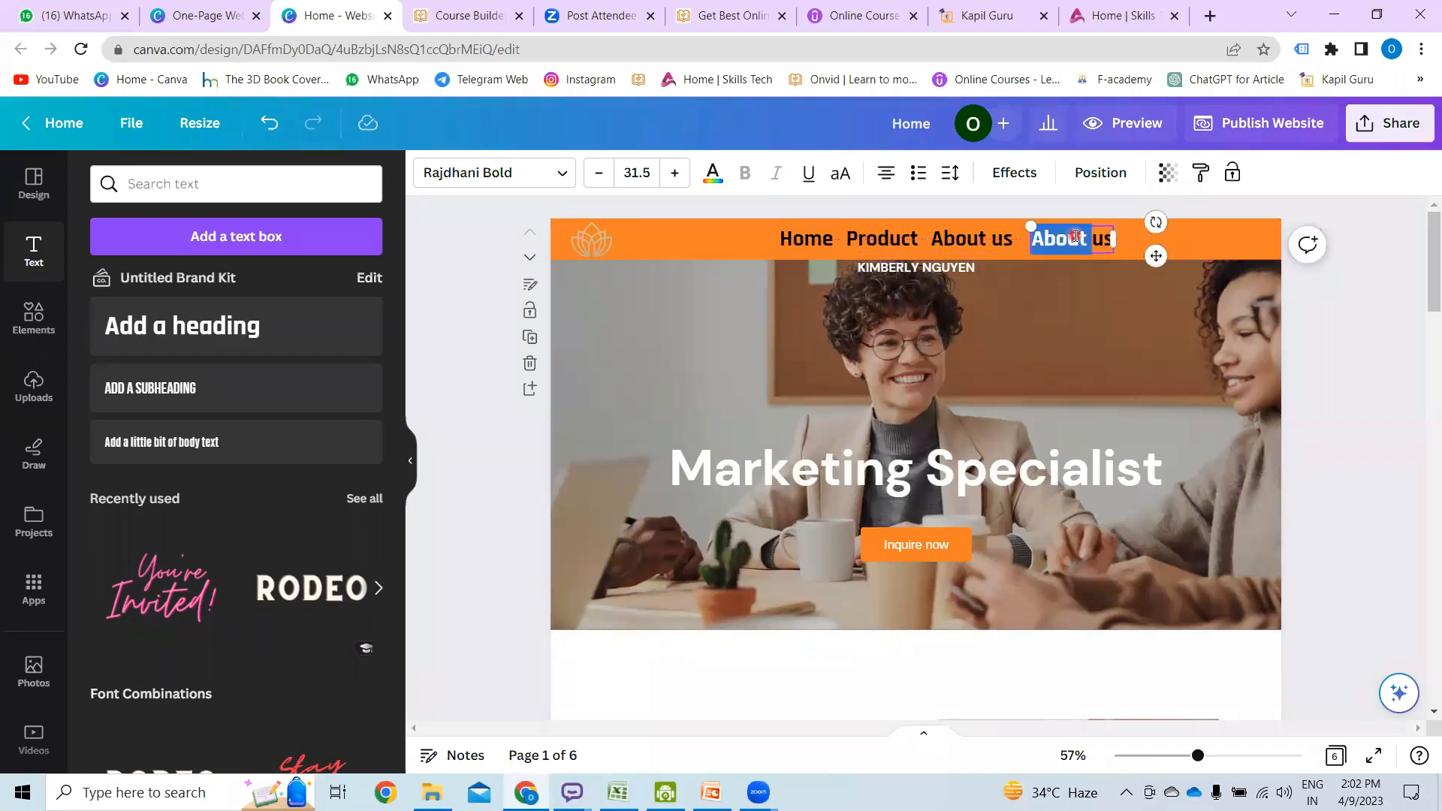
text(Con)
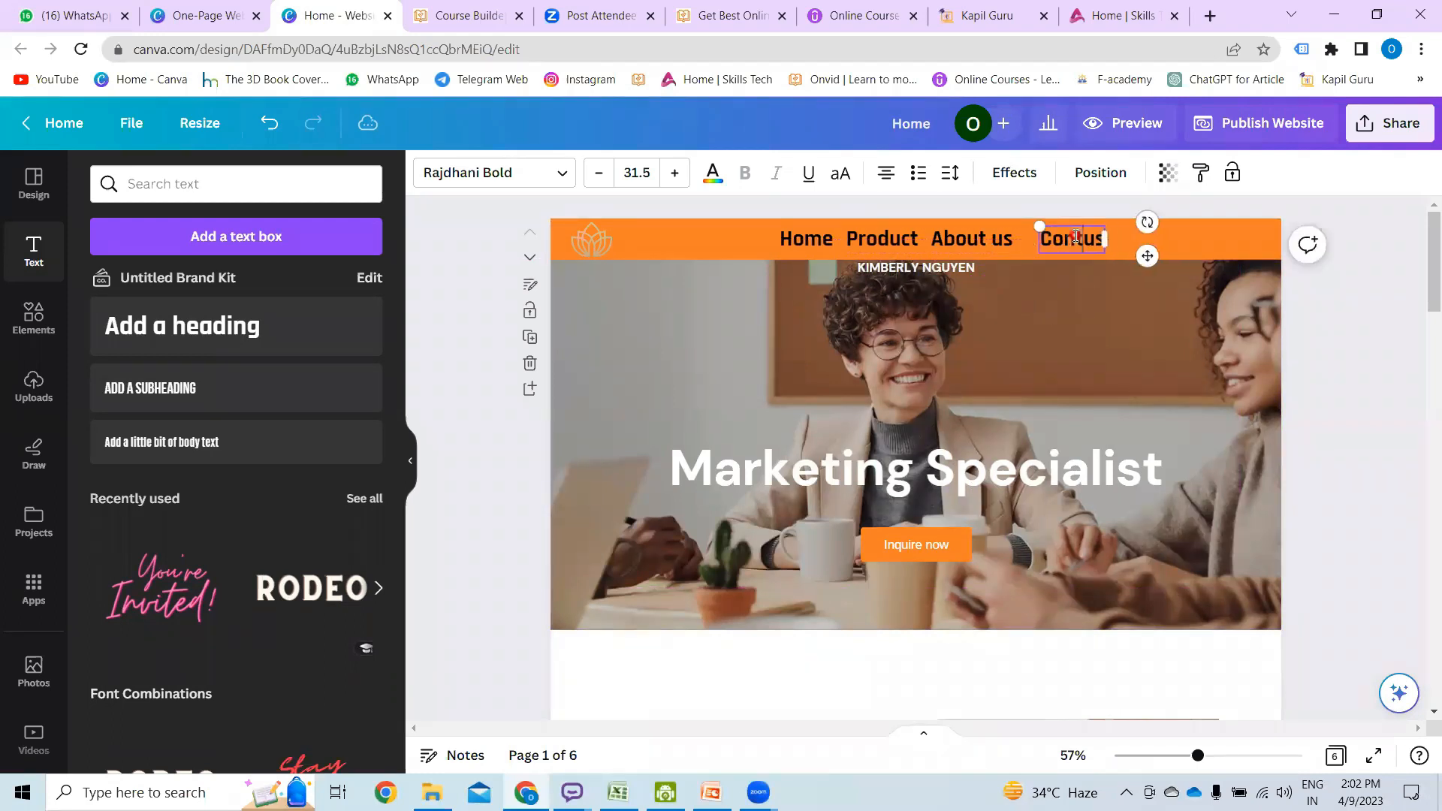
text(tact)
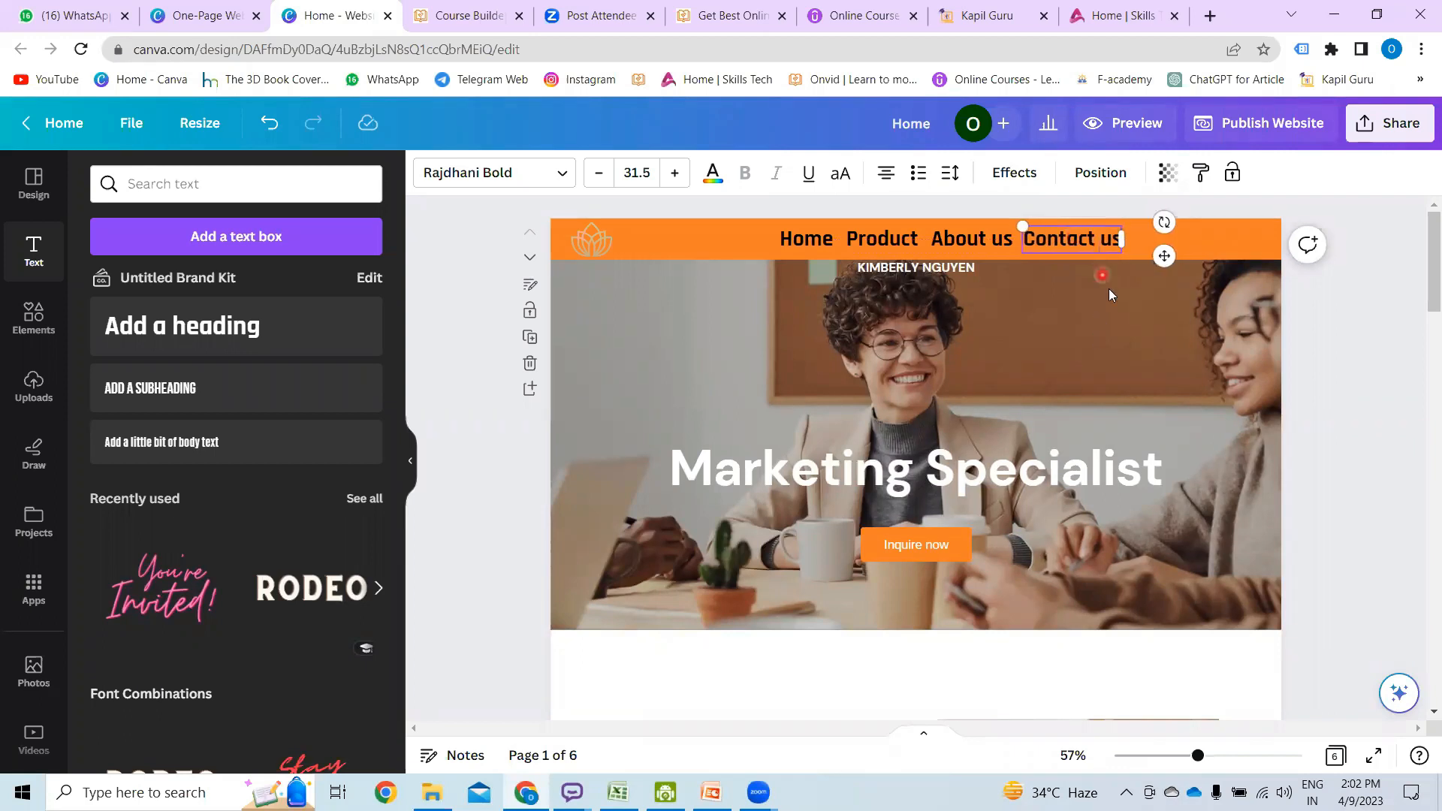
click(1140, 258)
- Duplicate "Contact us" to its right, reword the copy as "Testomonials", and space it evenly at the menu's end
click(1100, 240)
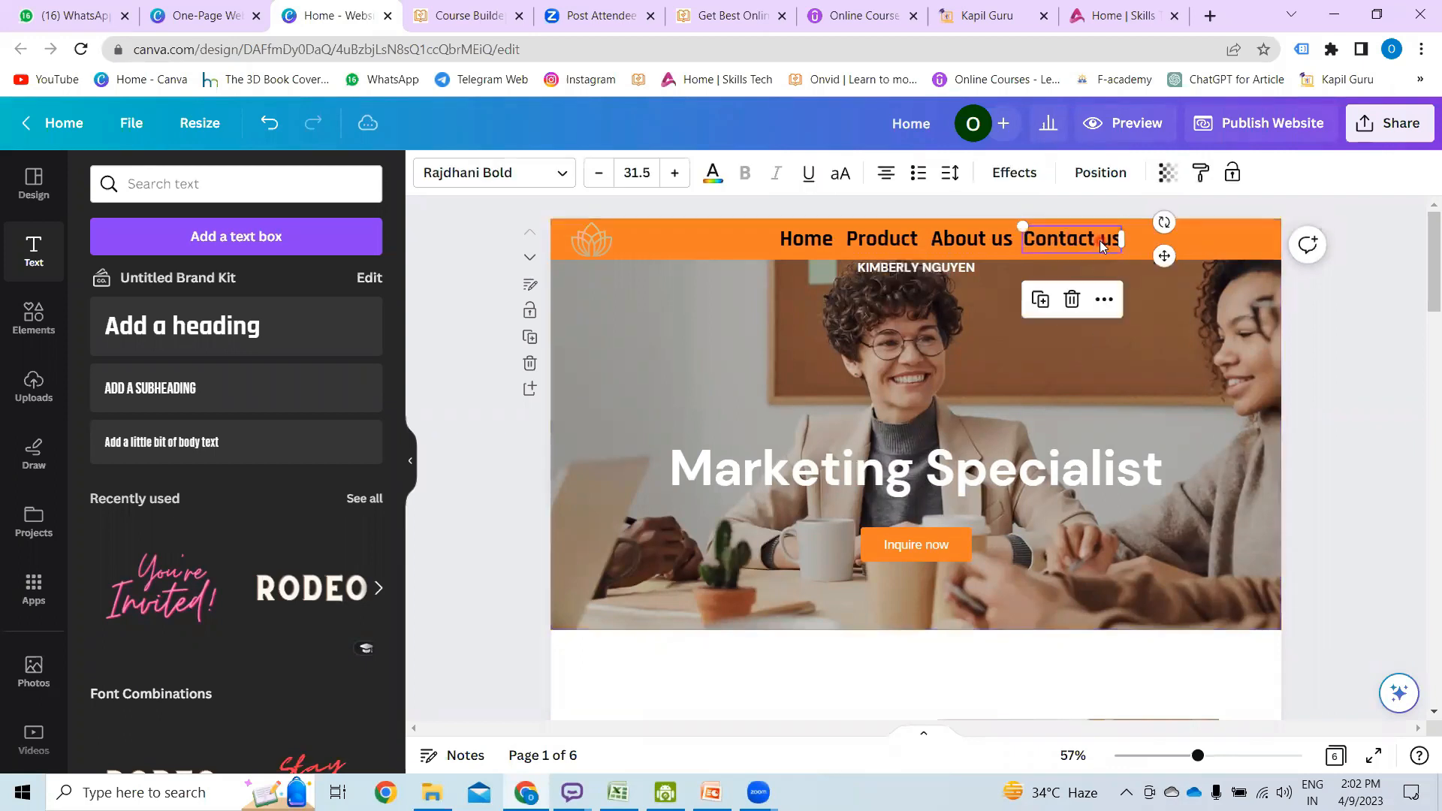
key(ctrl+d)
drag(1173, 264, 1200, 239)
key(Return)
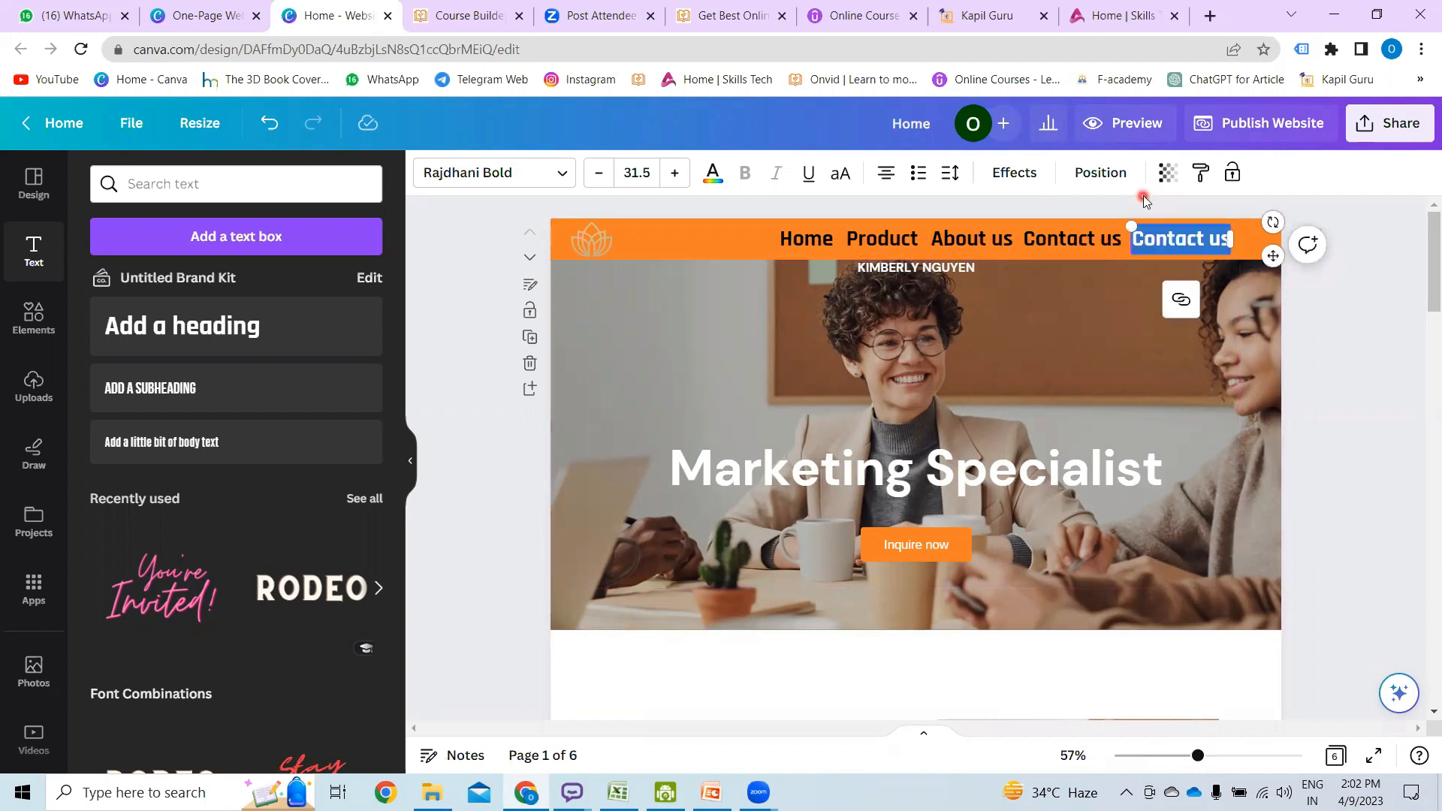
text(Tes)
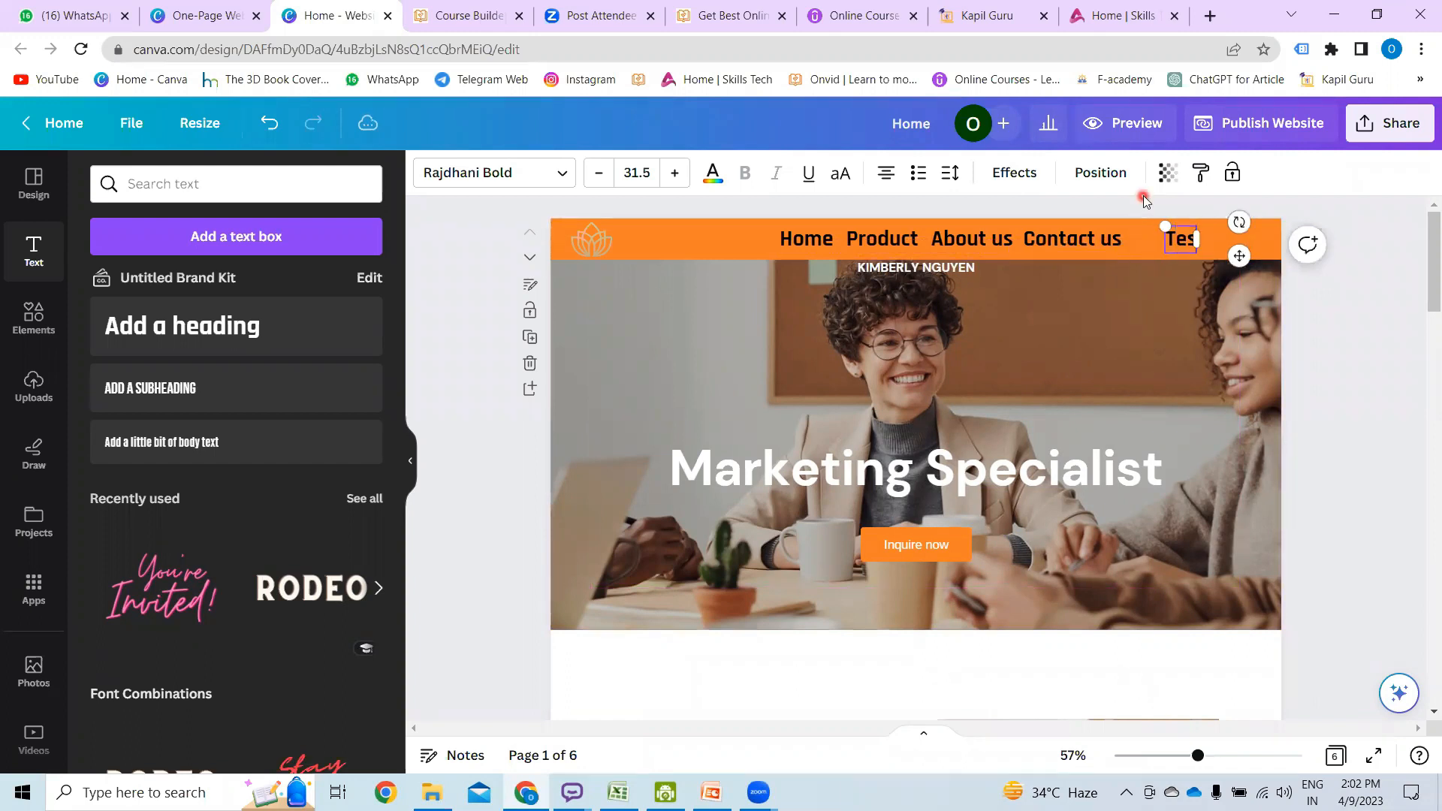
text(tomonia)
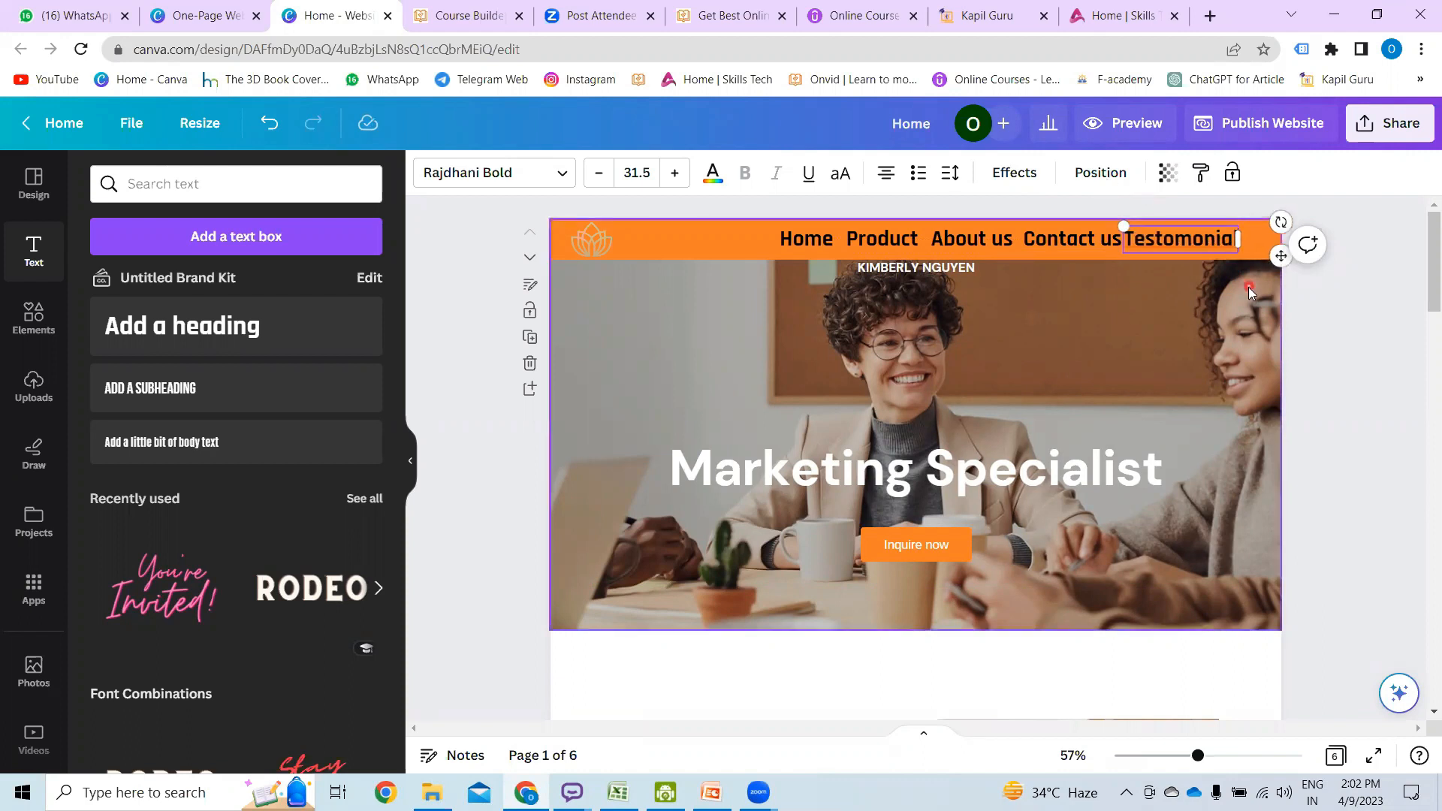
text(ls)
drag(1215, 246, 1228, 244)
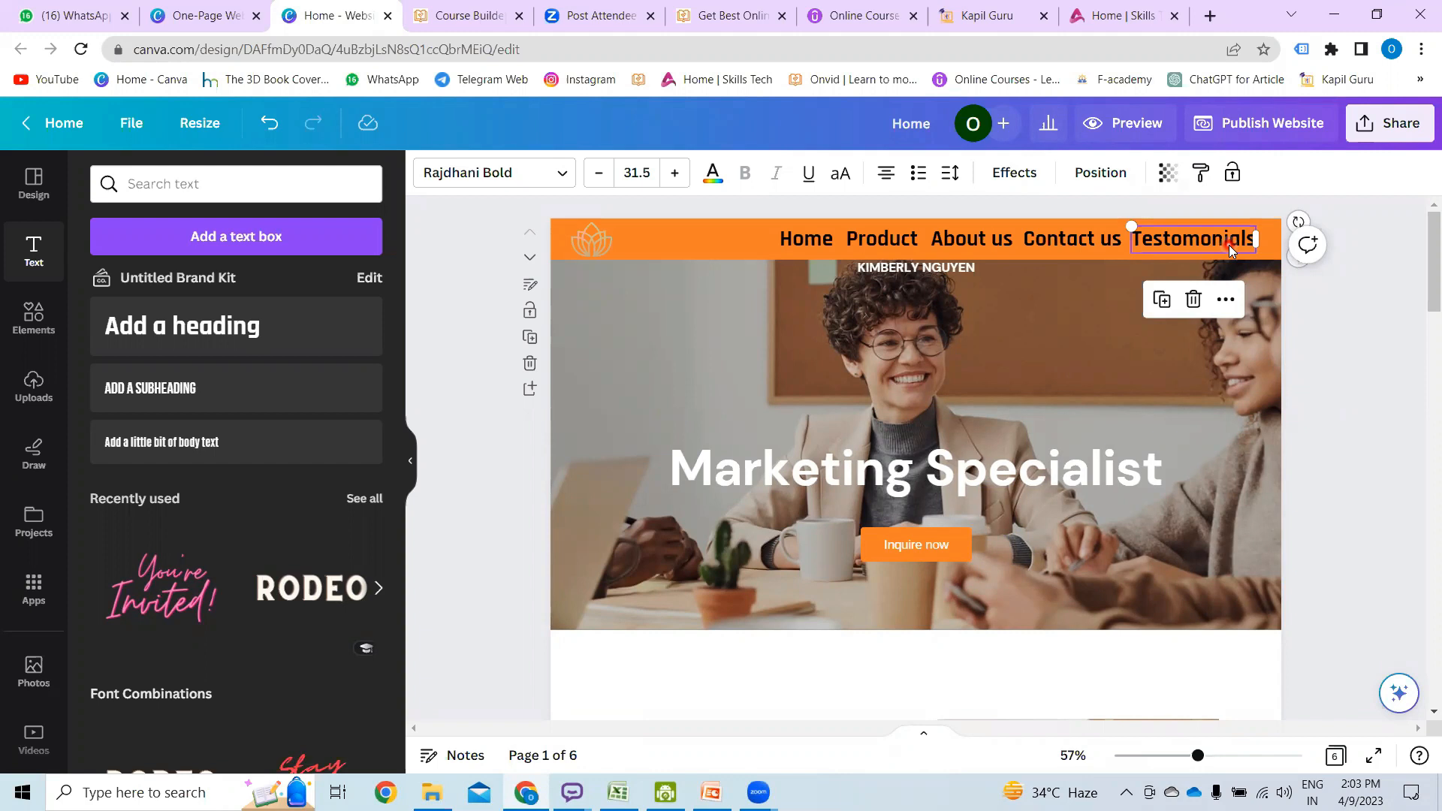
- Compare the finished header menu with the Onvid course site's navigation bar and return to the Canva design
click(1337, 480)
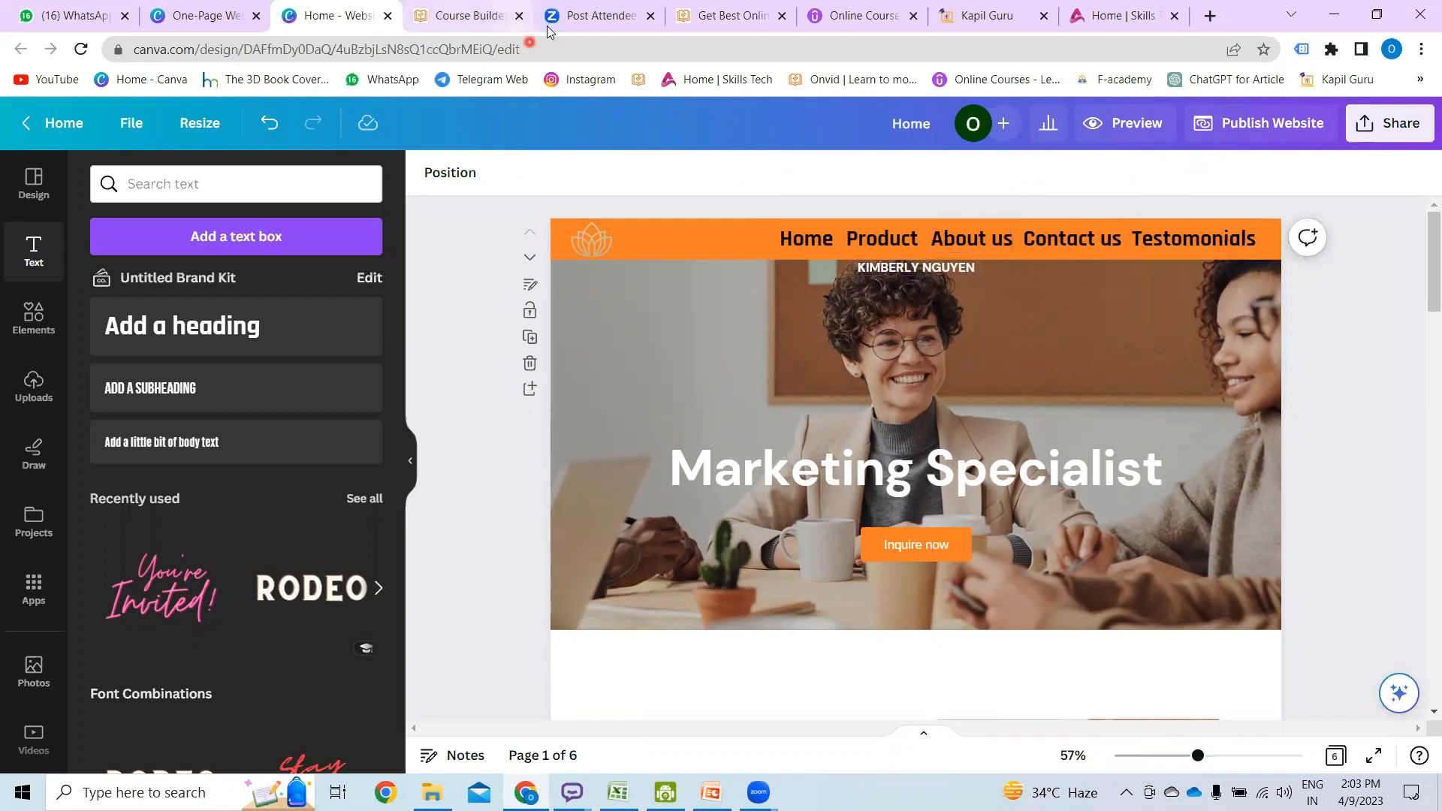
click(618, 20)
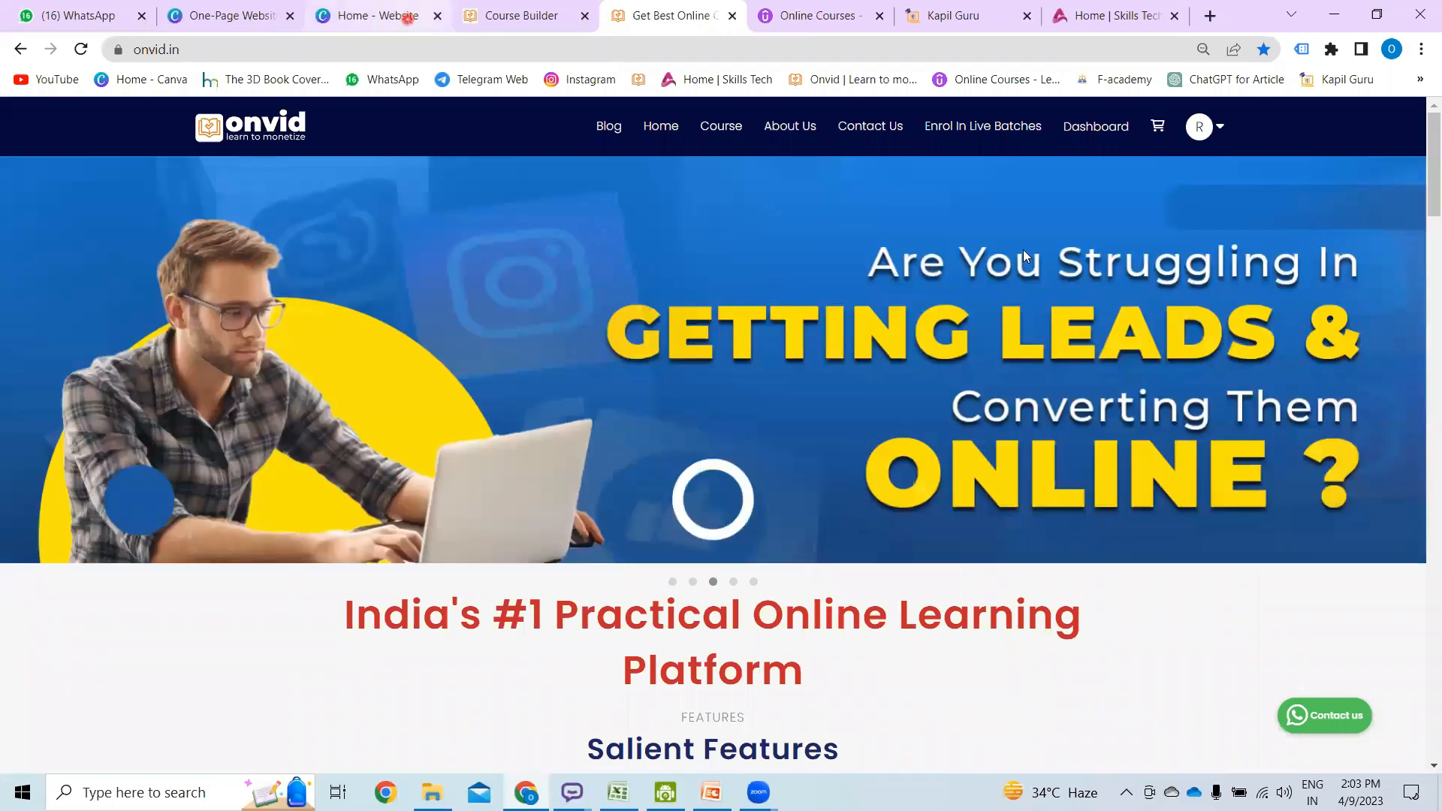
click(369, 23)
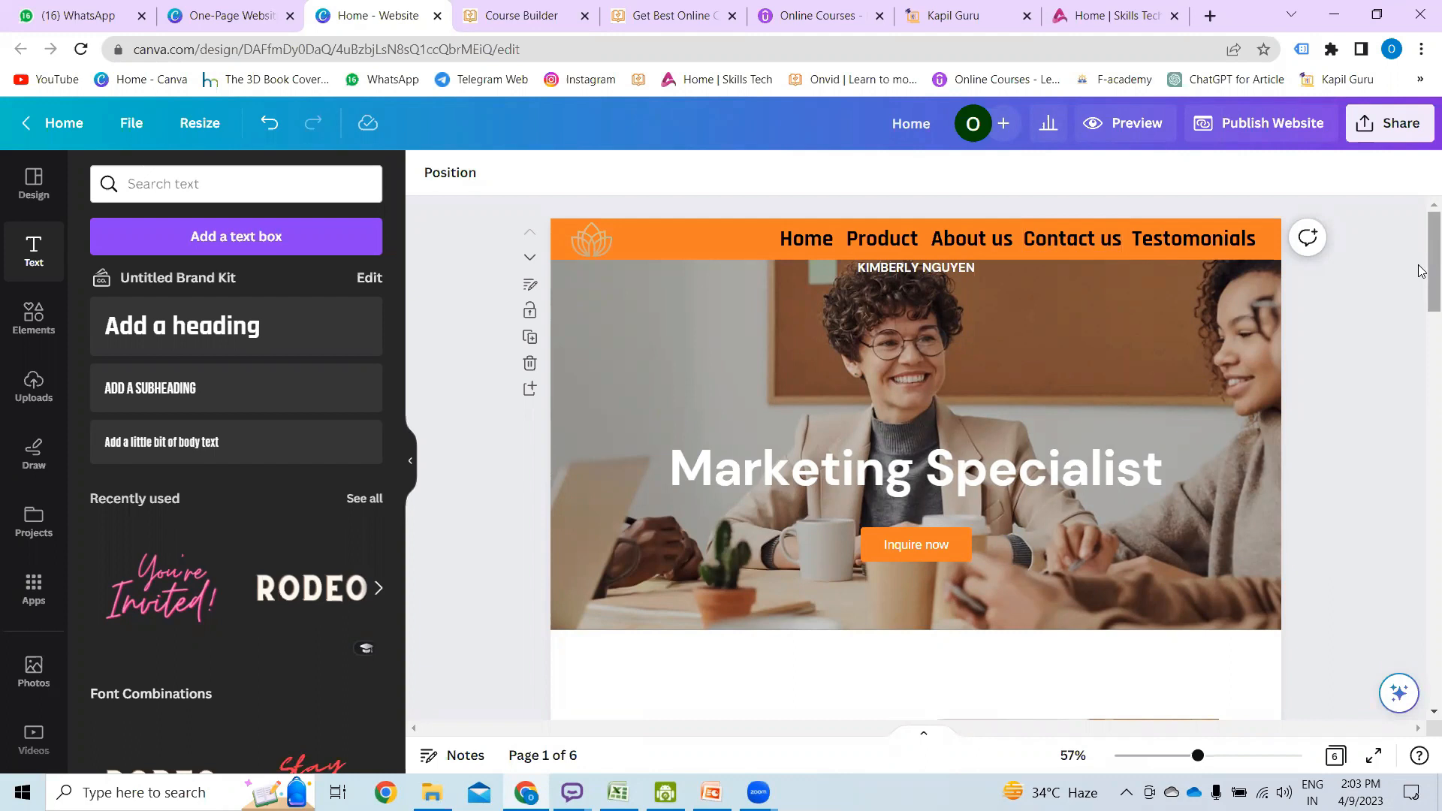
- Delete the small name text under the header bar and move the "Marketing Specialist" headline up and slightly right
click(910, 266)
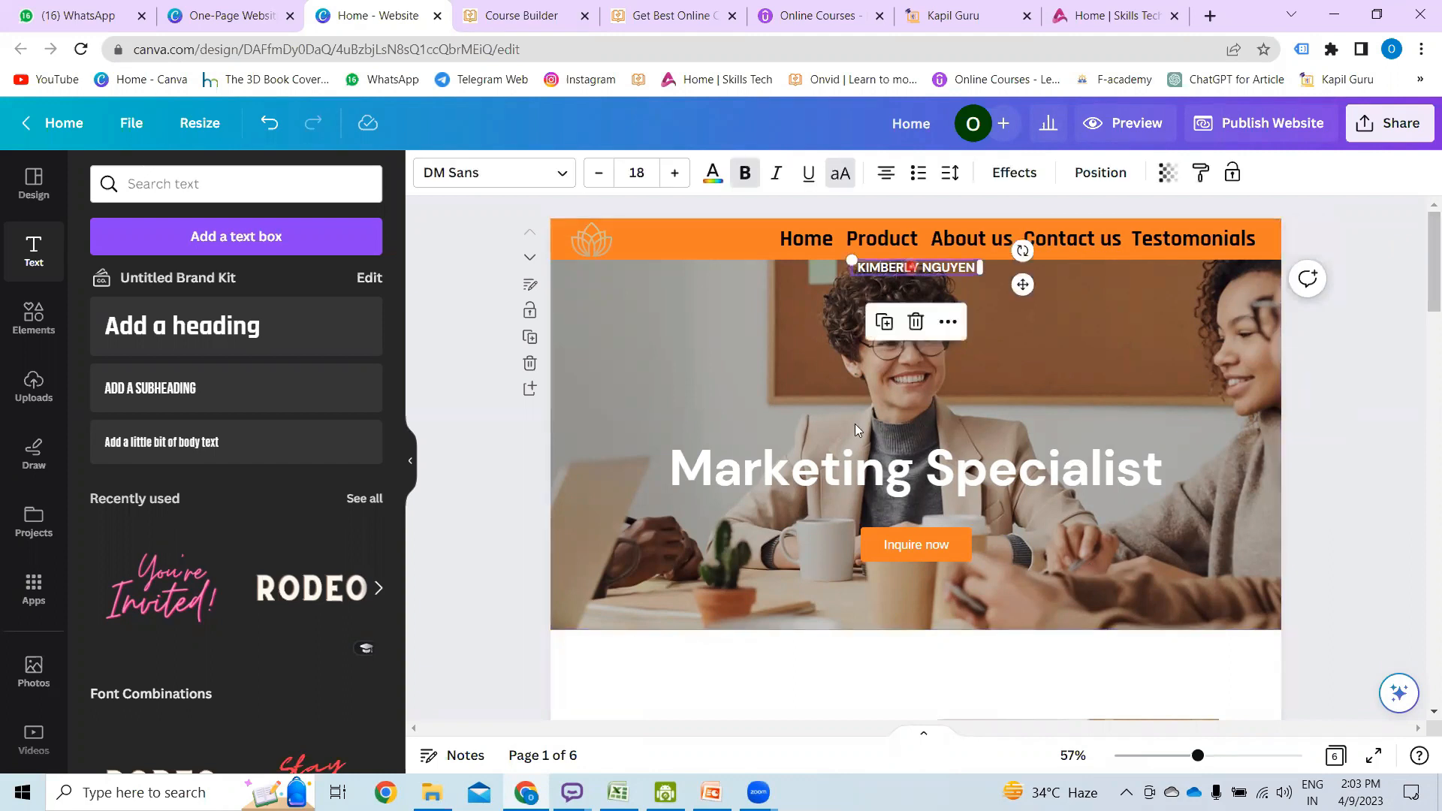
key(Delete)
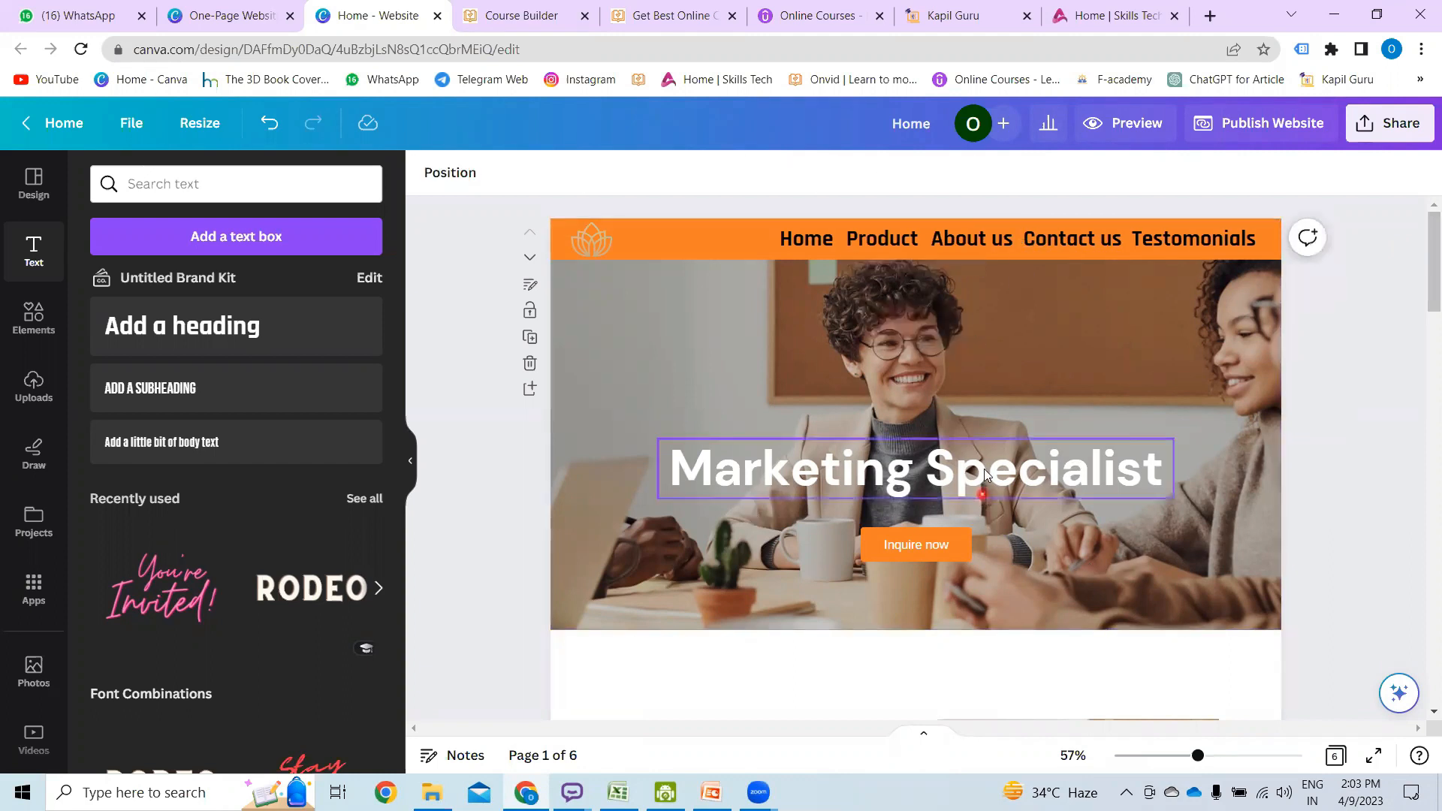
drag(1123, 435, 1179, 314)
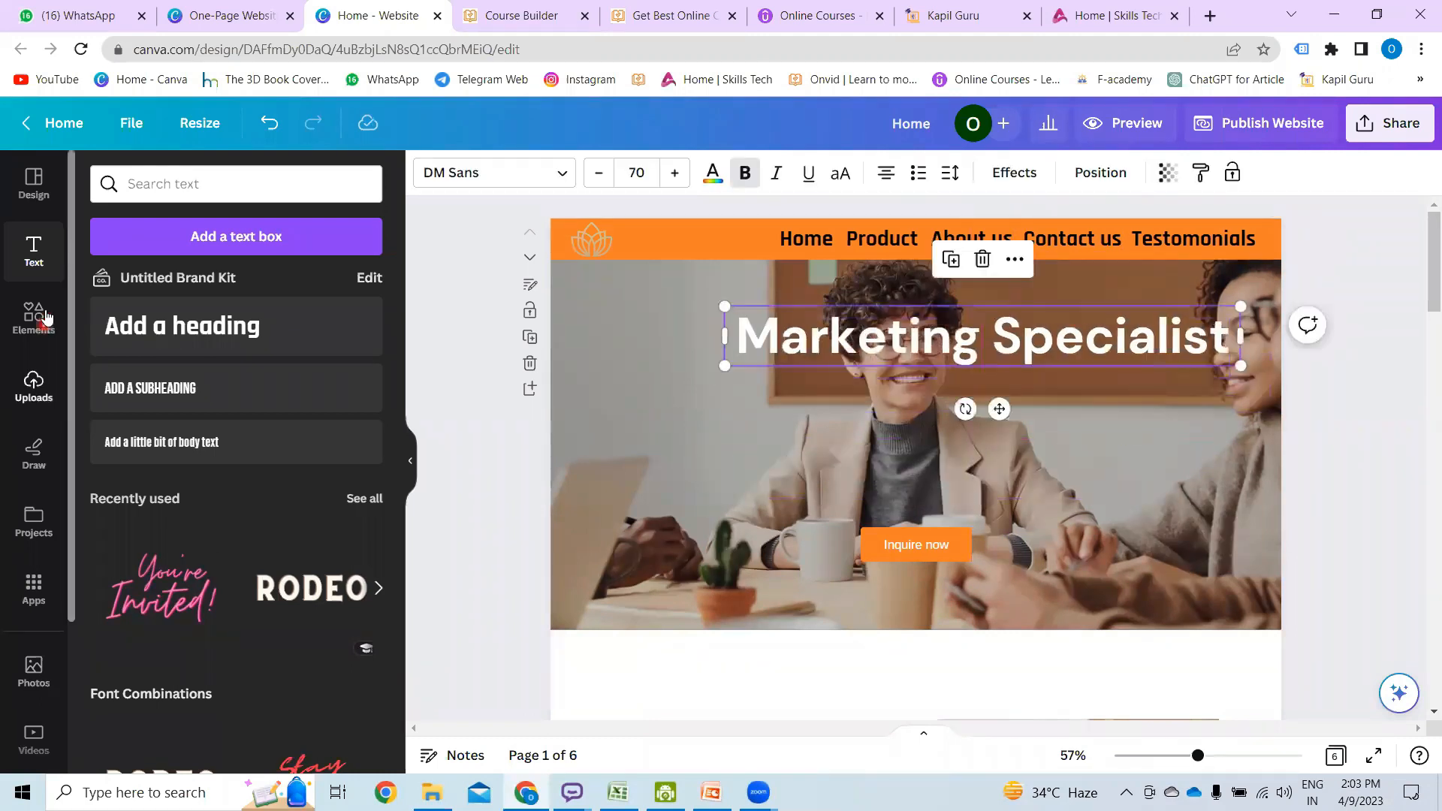
- Search the elements for "frames", add the desktop monitor frame, and place it scaled down at the first page photo's lower left
drag(207, 191, 69, 181)
text(fr)
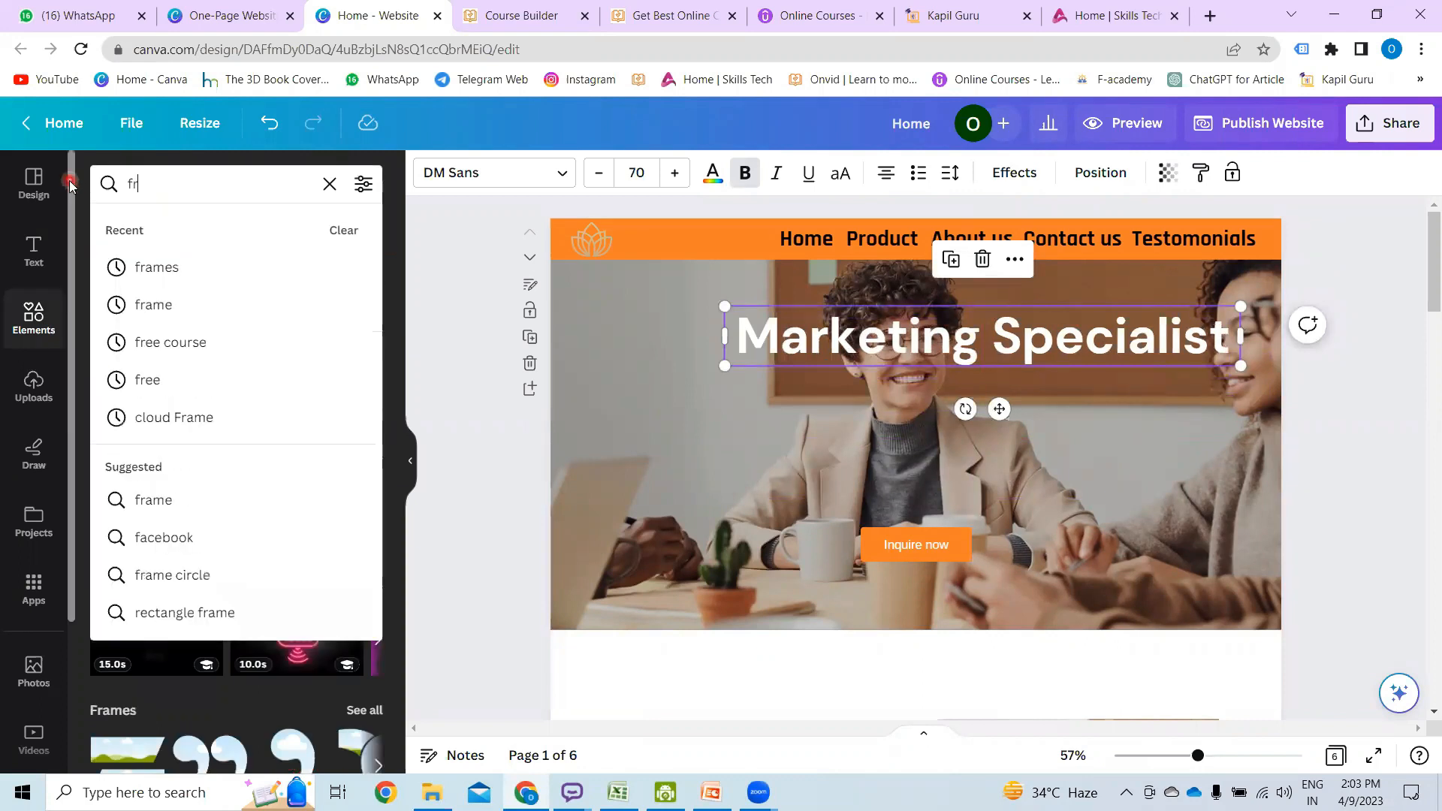
text(am)
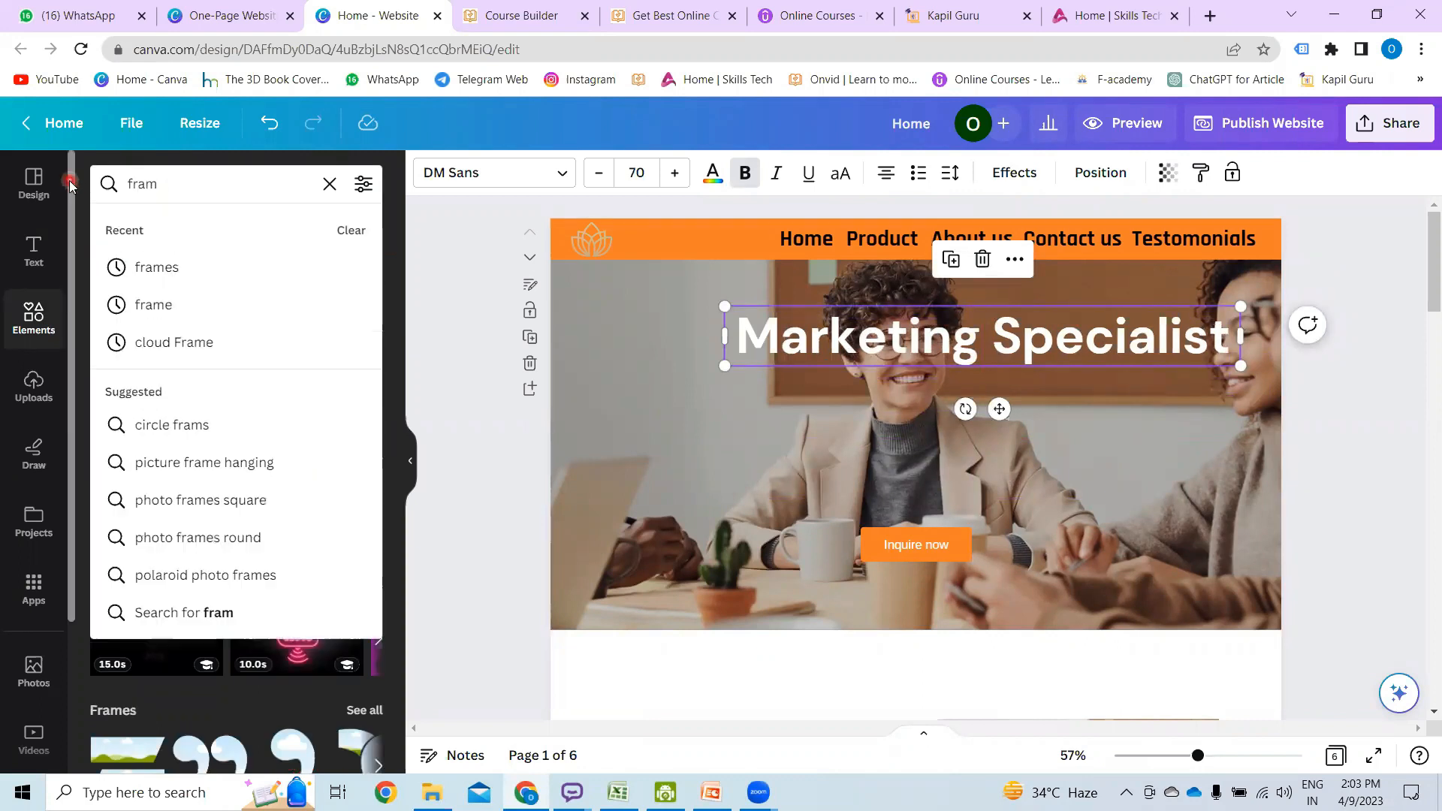
text(es)
key(Return)
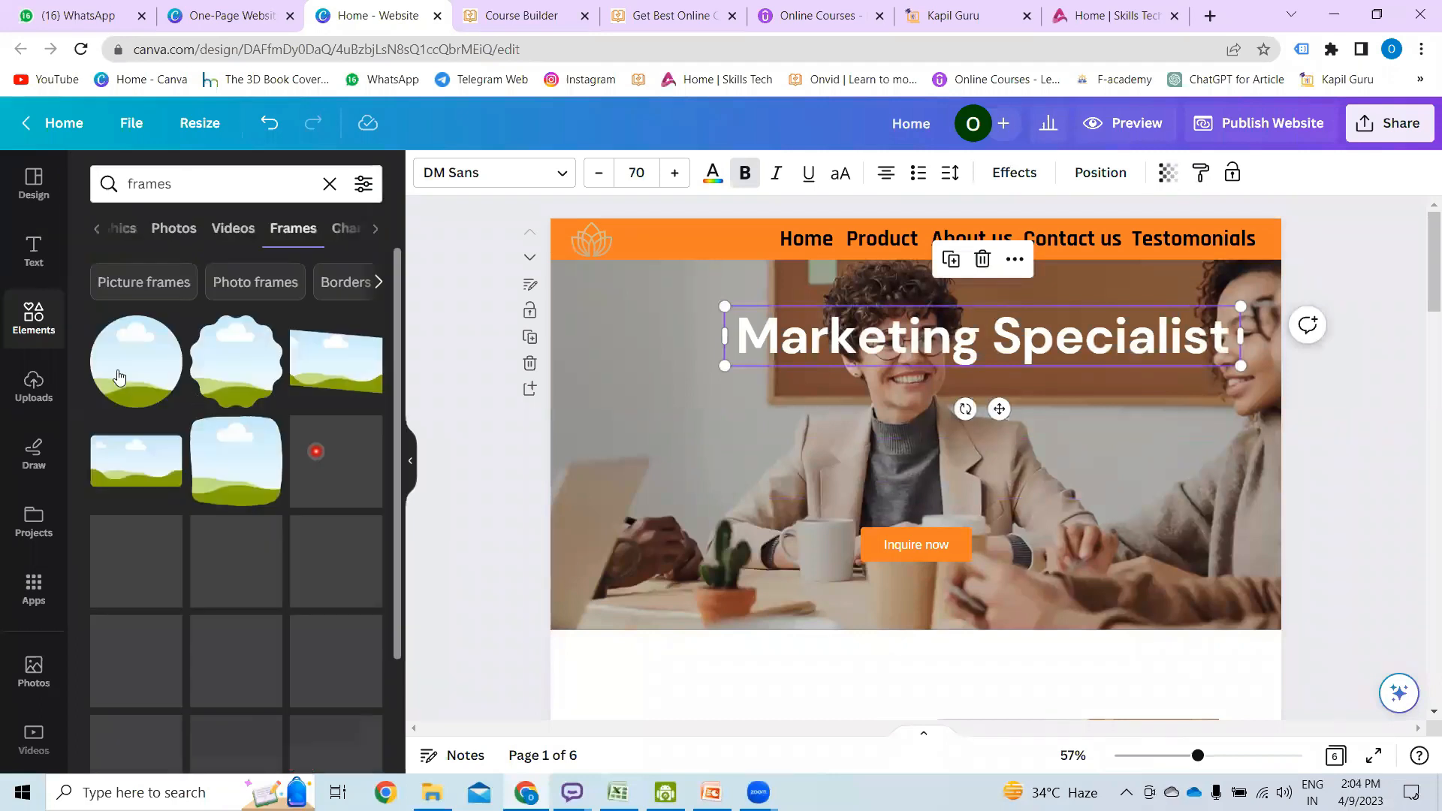
scroll(334, 605, down, 5)
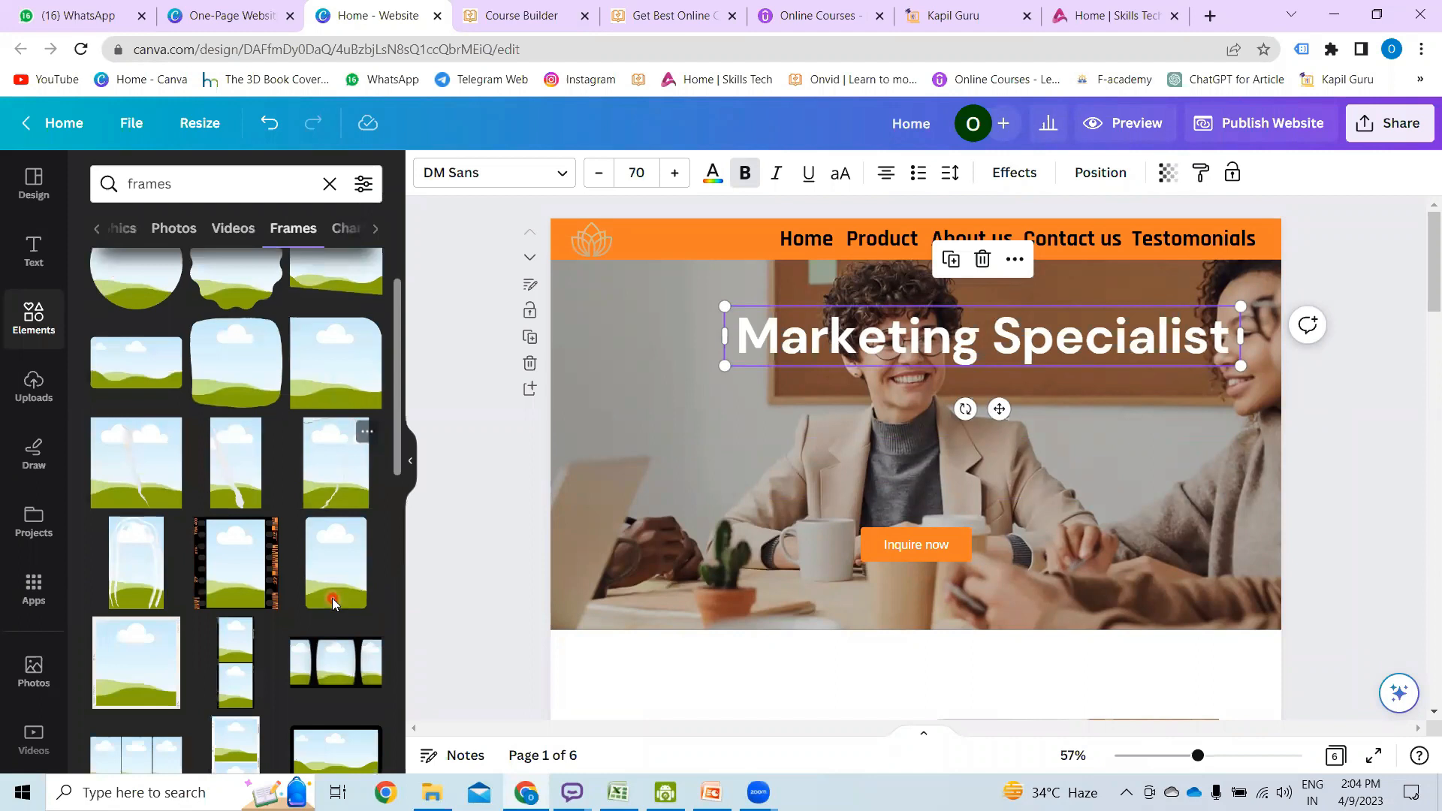
click(332, 436)
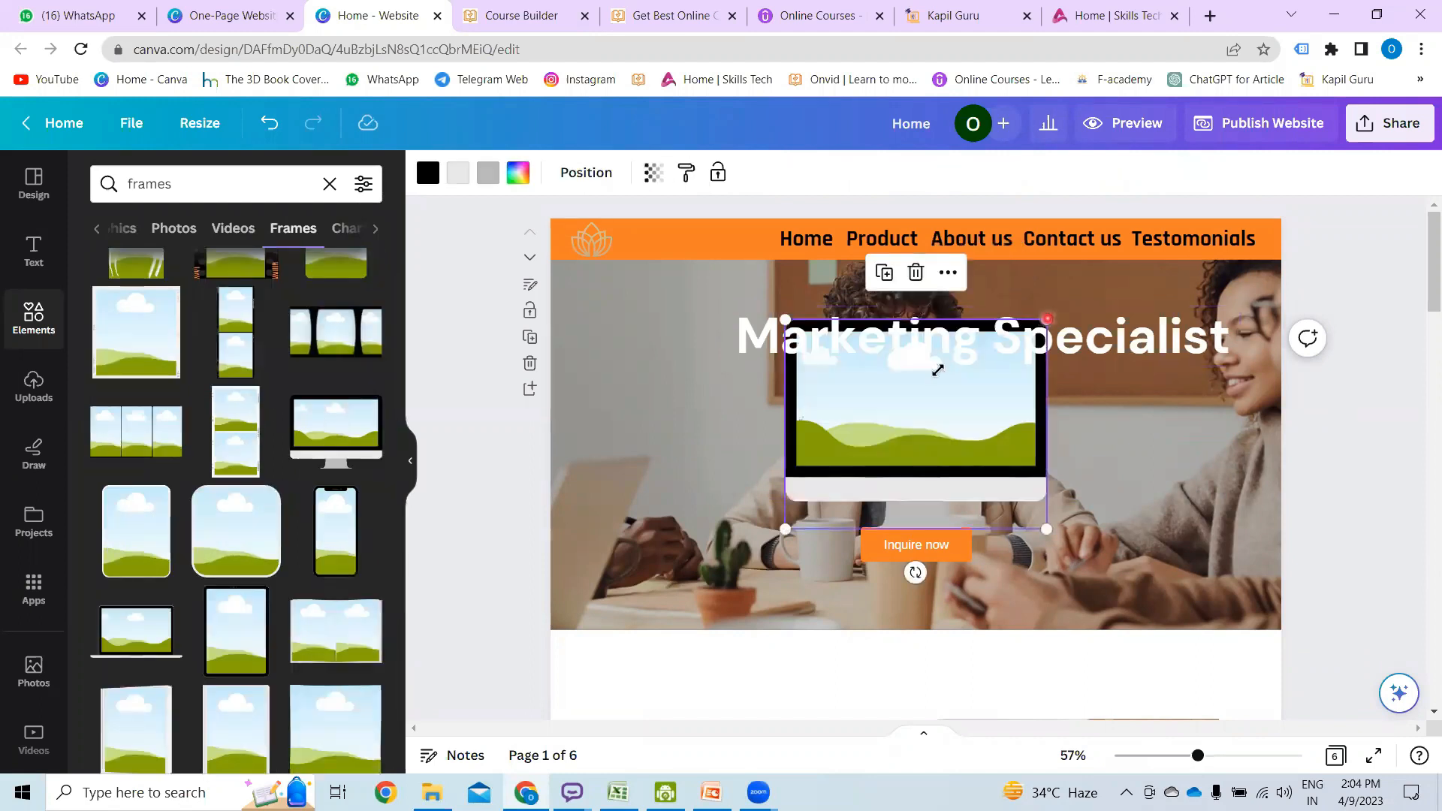
drag(1045, 319, 955, 393)
drag(849, 439, 675, 483)
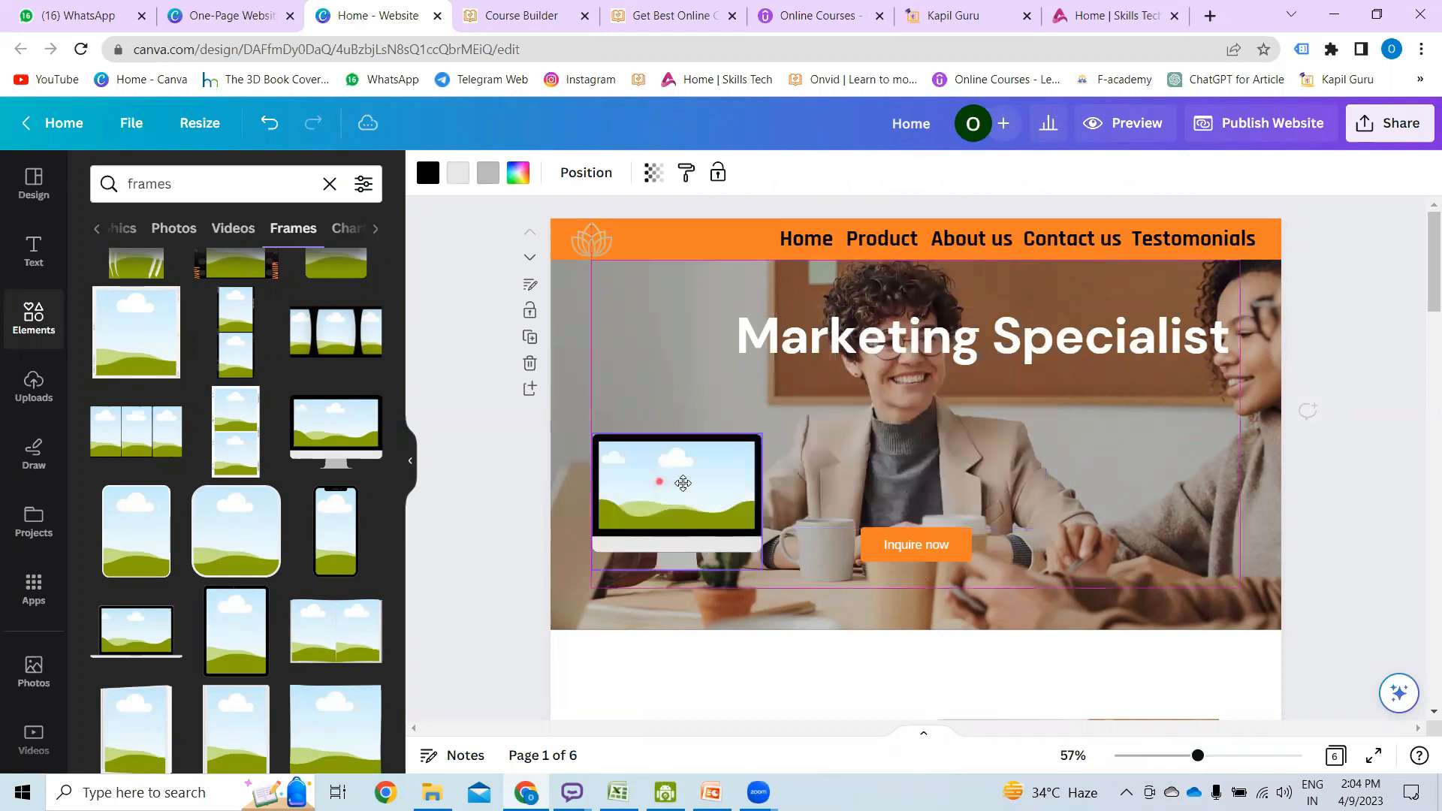
- Fill the desktop monitor frame on the first page with the 10.6-second Canva clip from the uploaded videos
click(45, 398)
click(260, 268)
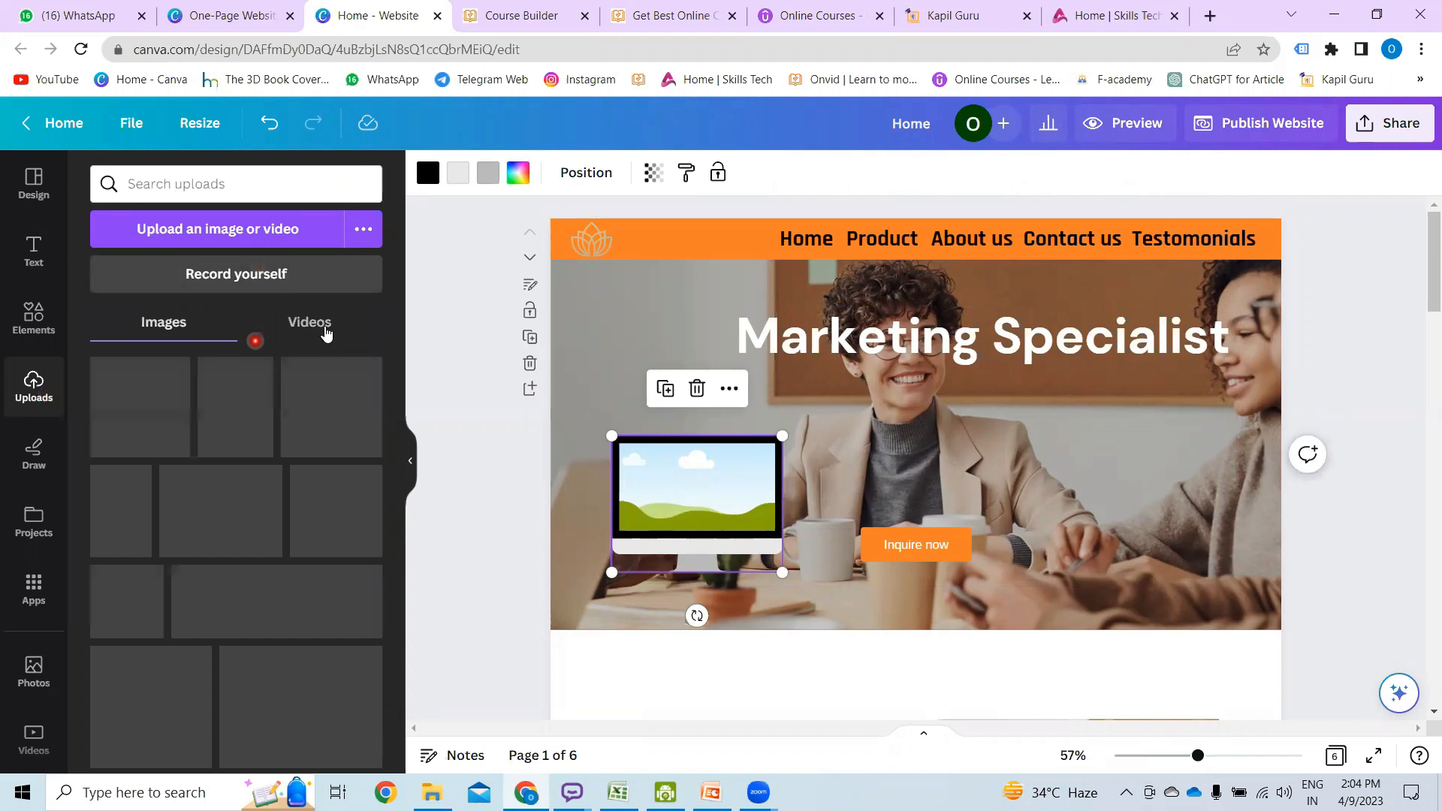
click(324, 322)
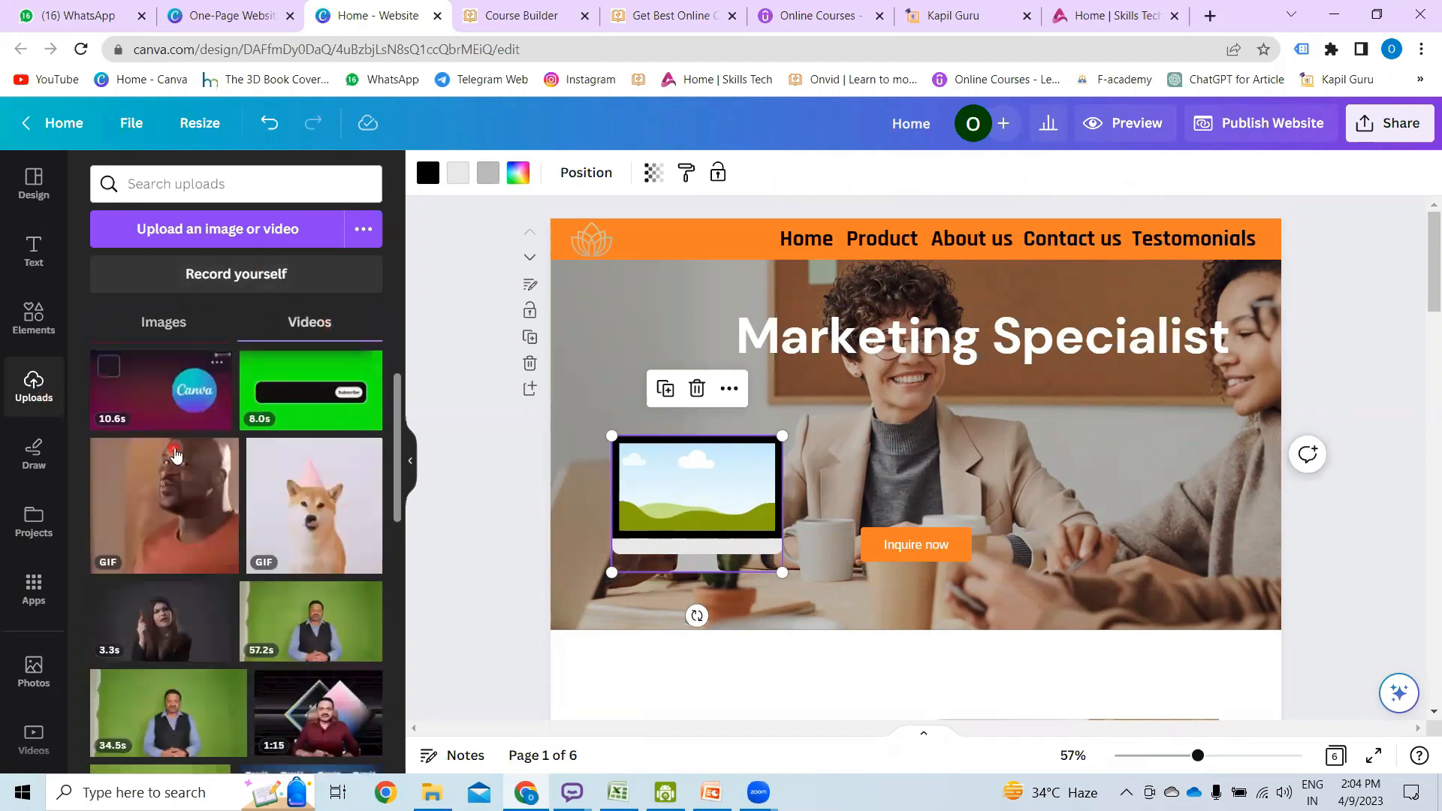
scroll(159, 492, up, 1)
drag(159, 501, 682, 515)
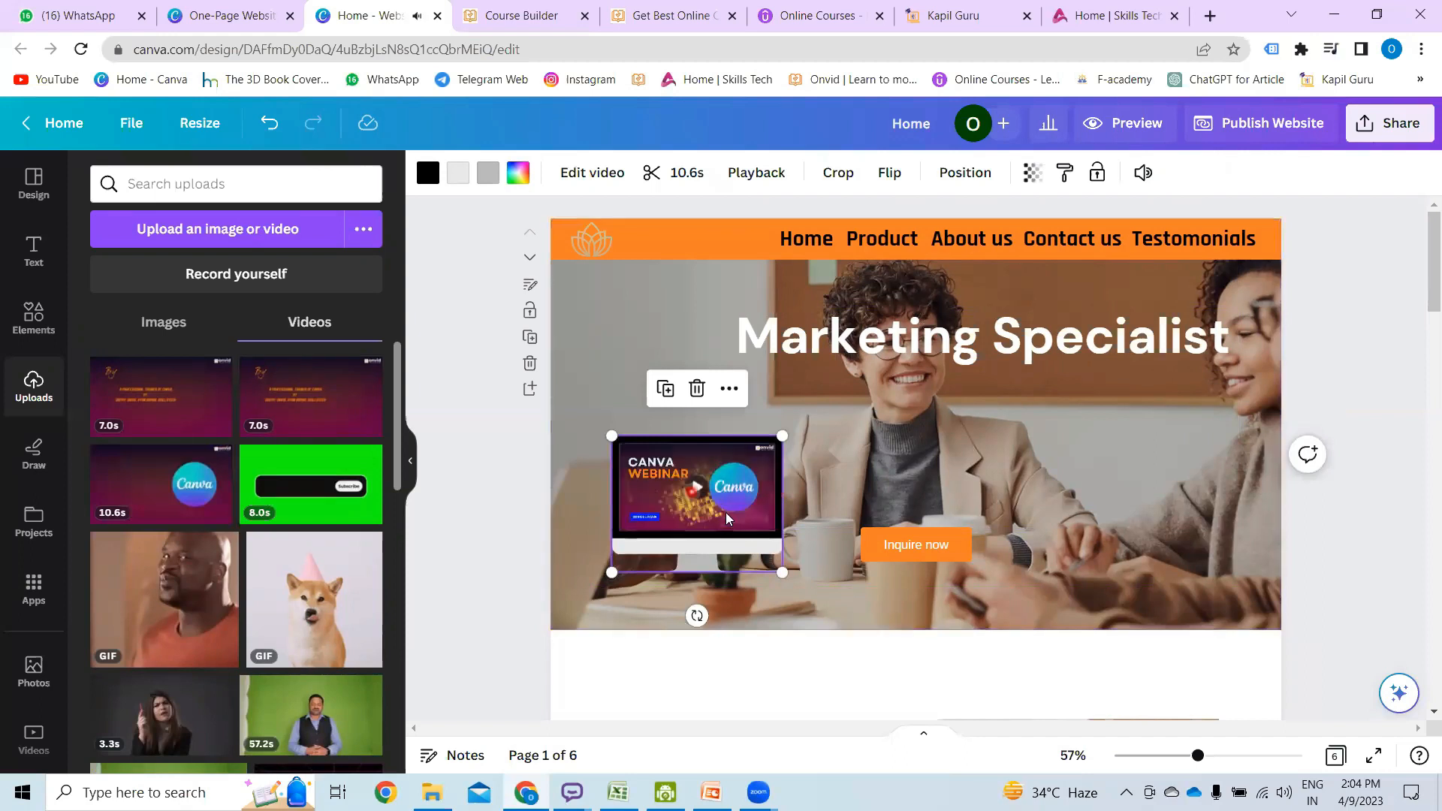
click(658, 581)
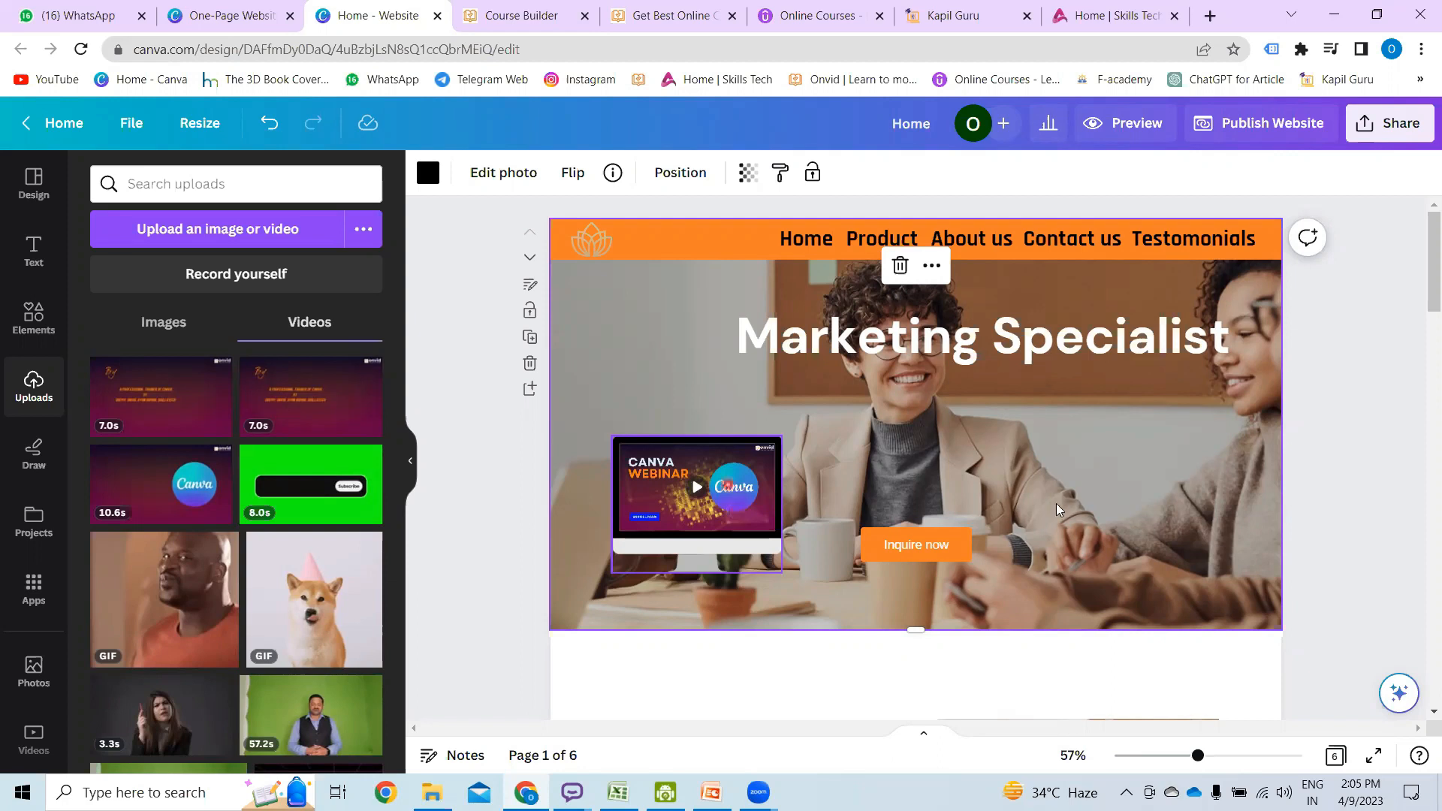
- Open the notes of the first page and title the page "Home"
scroll(1054, 499, down, 3)
scroll(762, 364, up, 3)
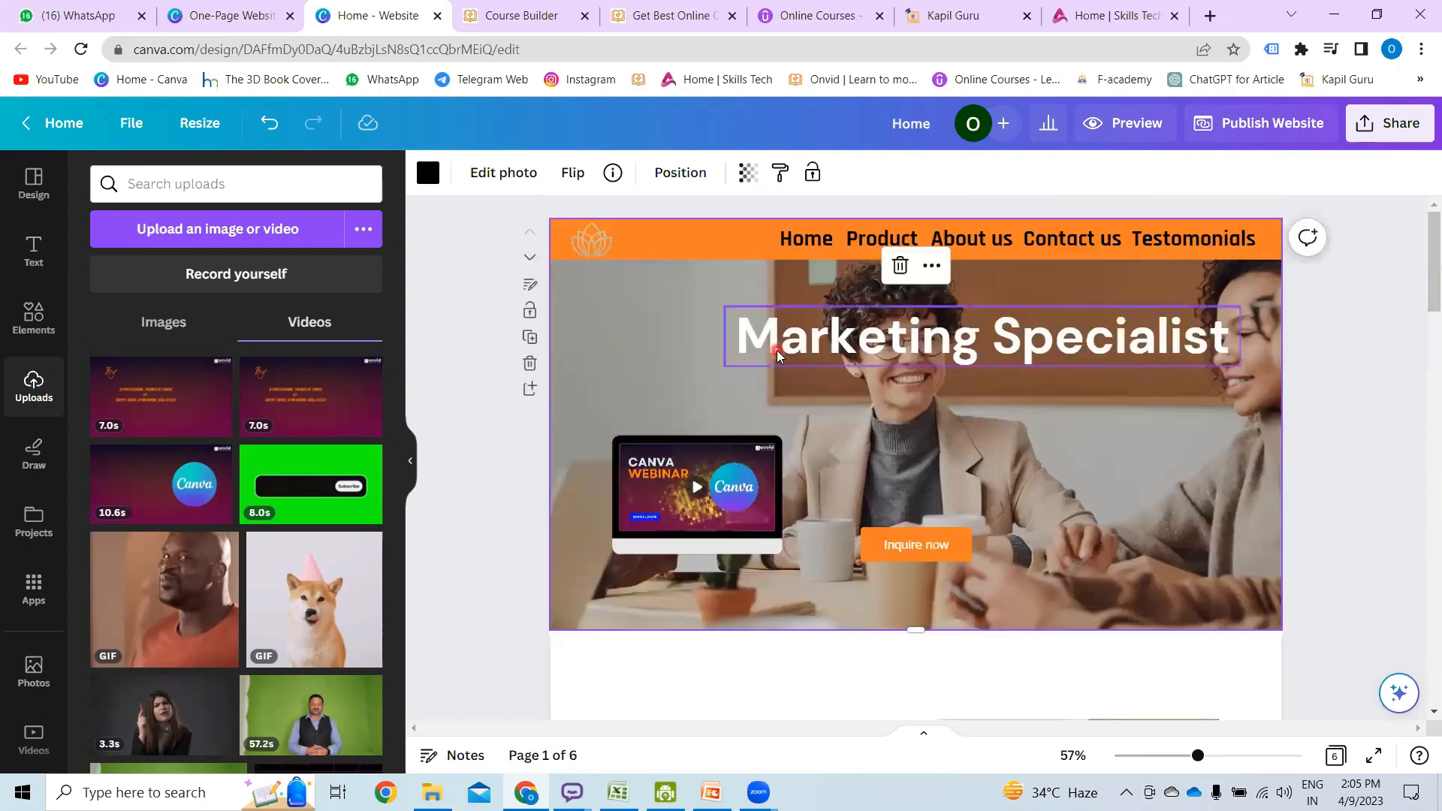
click(536, 292)
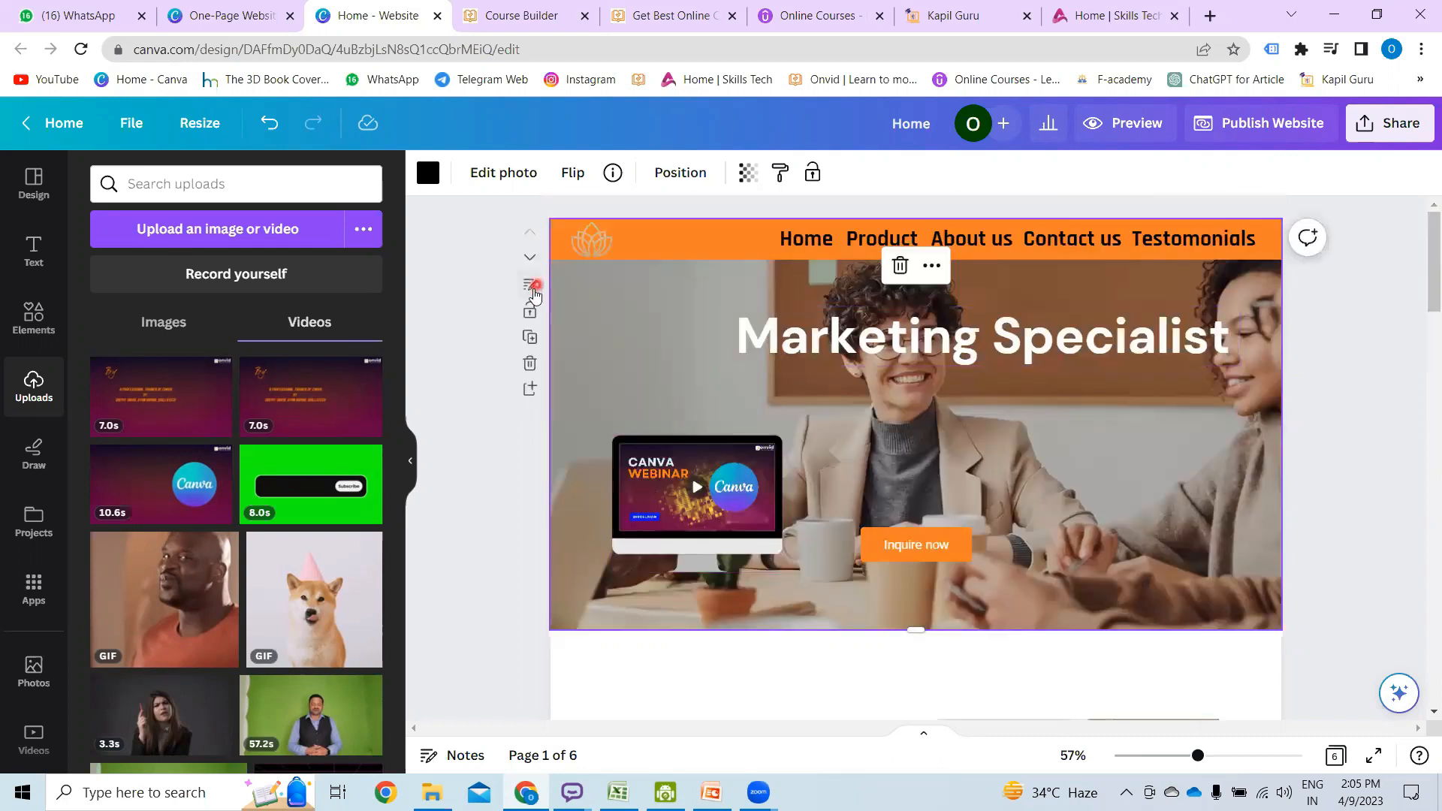
click(534, 291)
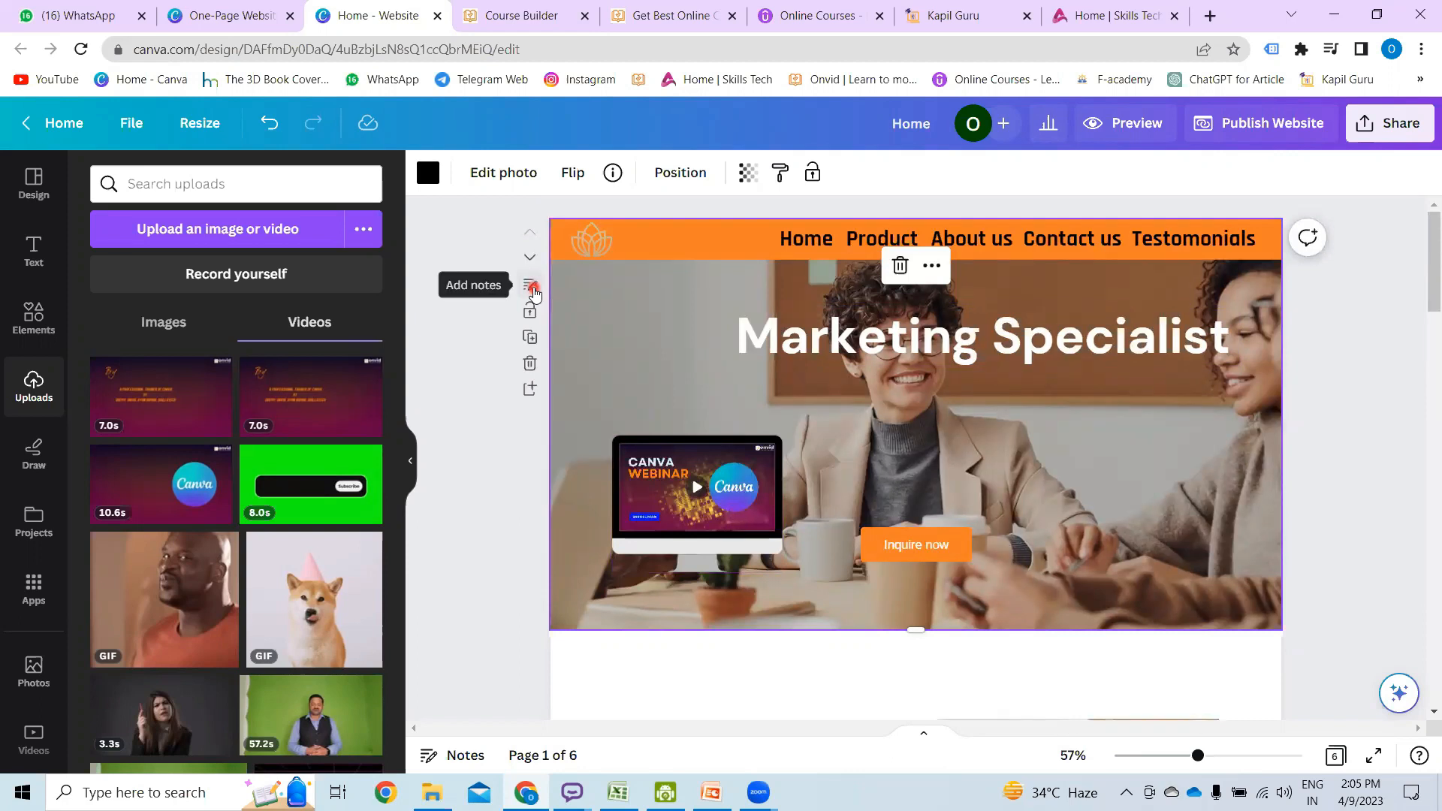
click(535, 291)
click(227, 174)
click(162, 175)
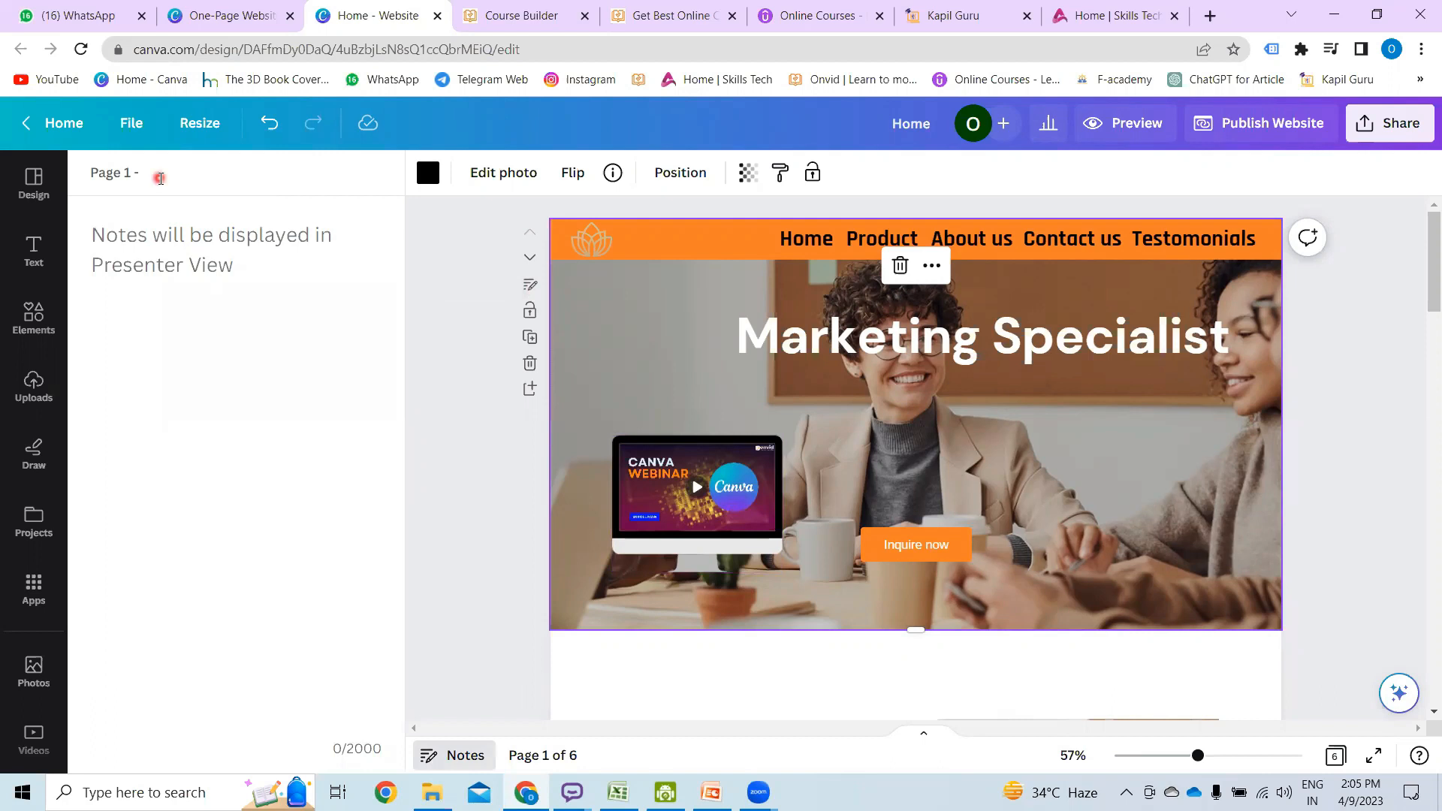
click(163, 173)
text(Home)
click(271, 347)
click(462, 493)
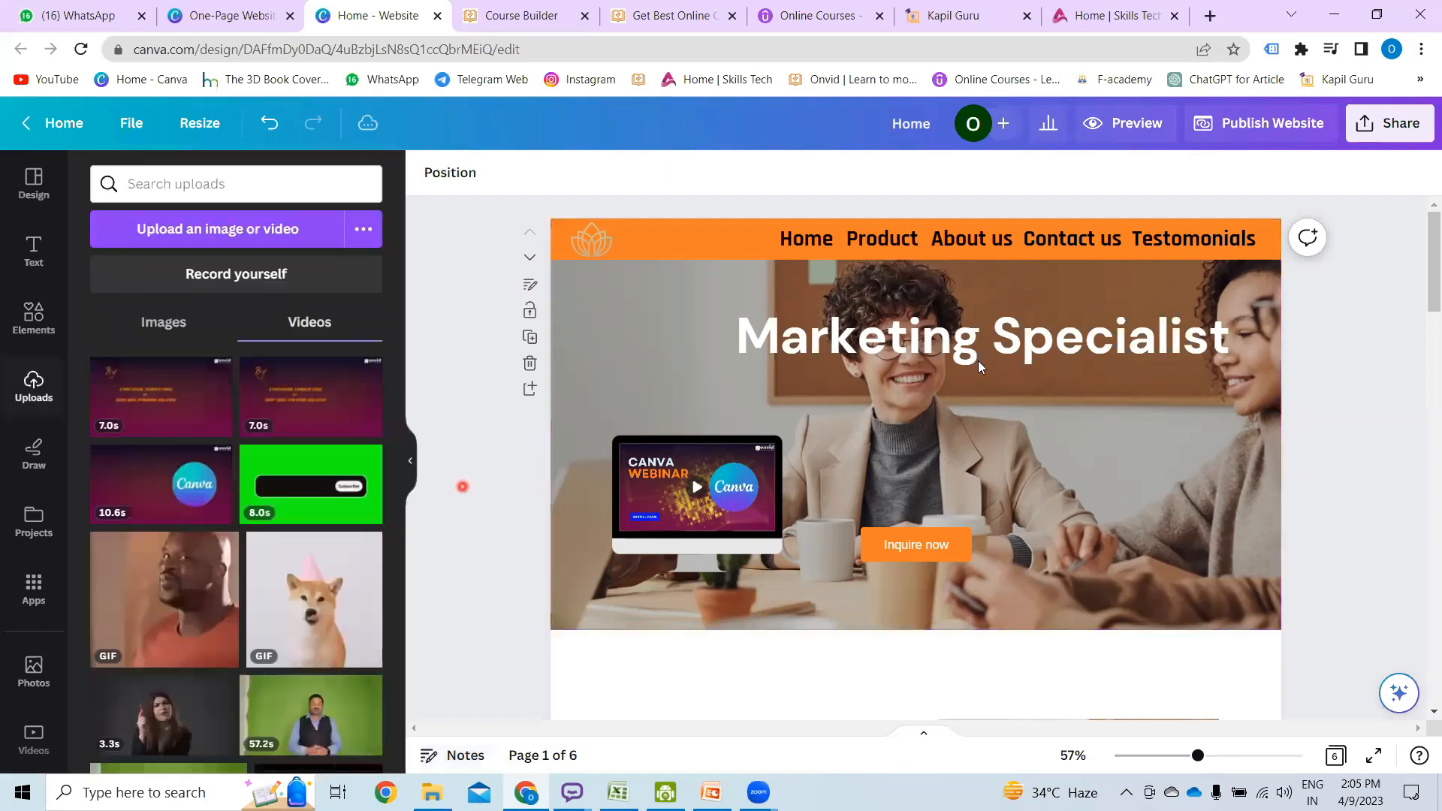
- Title page 2, the personal introduction section, "About us" in its notes
scroll(790, 394, down, 5)
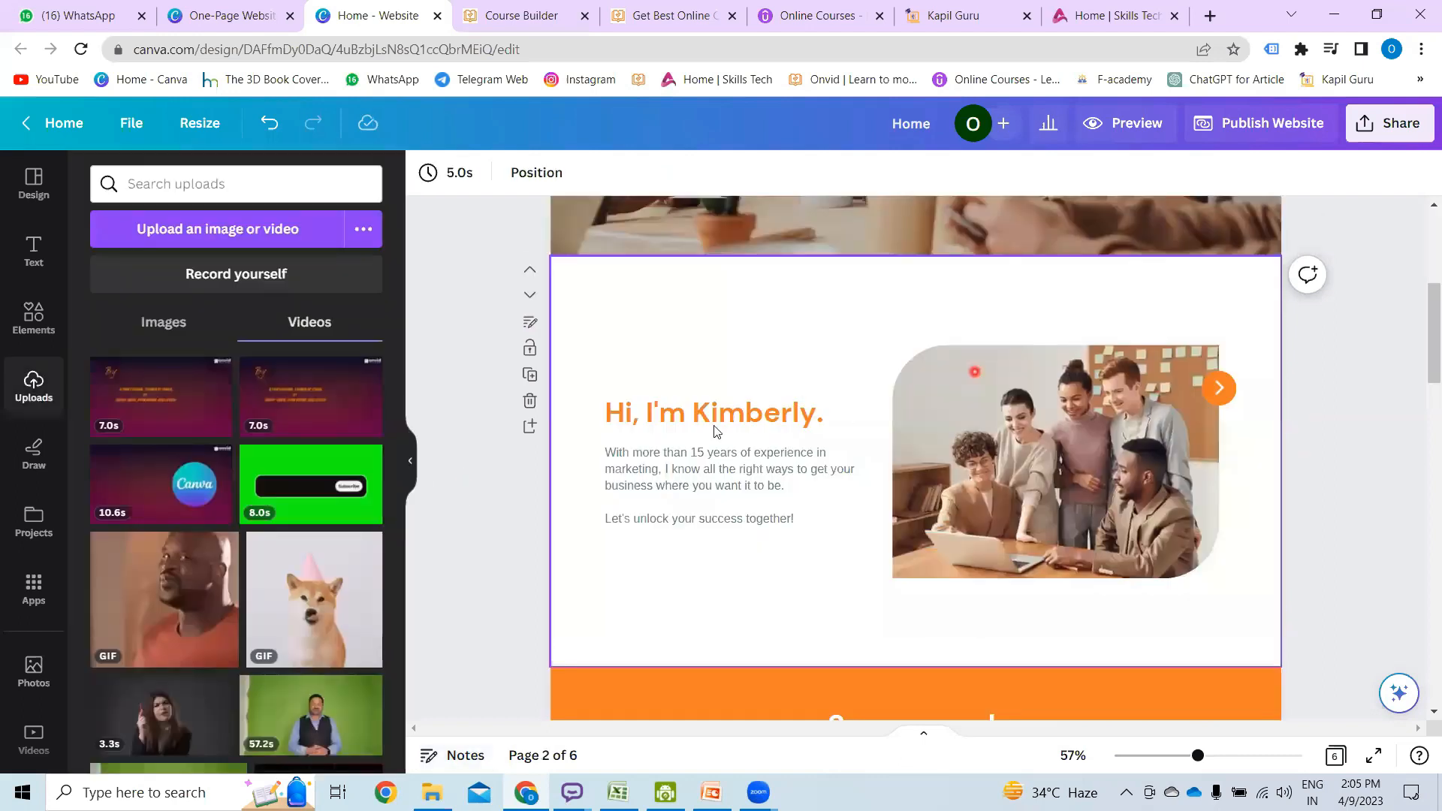
click(530, 322)
click(195, 179)
text(About us)
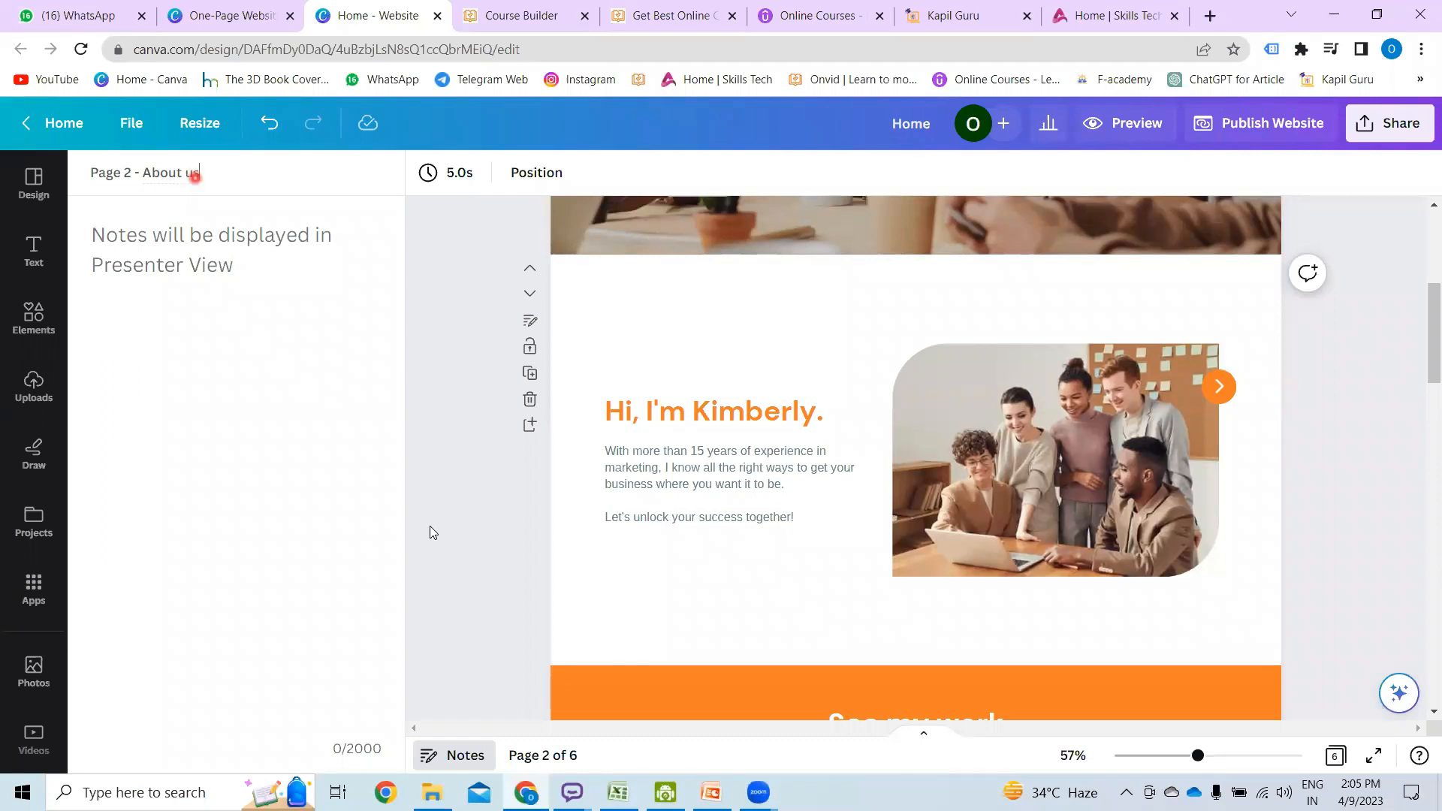
click(453, 521)
- Title page 5, the "Read what my clients have to say" section, "Testimonials"
scroll(504, 518, down, 6)
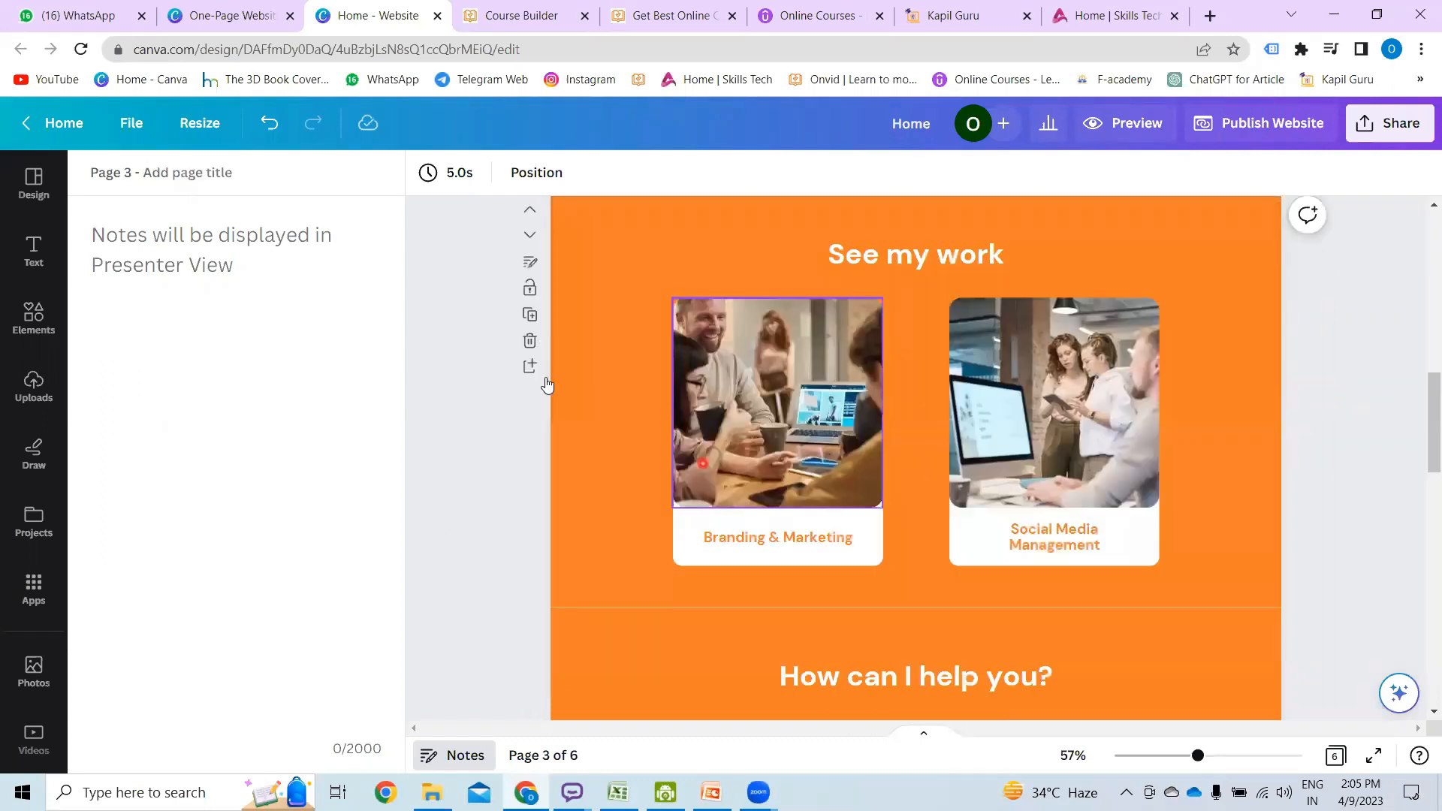
click(550, 384)
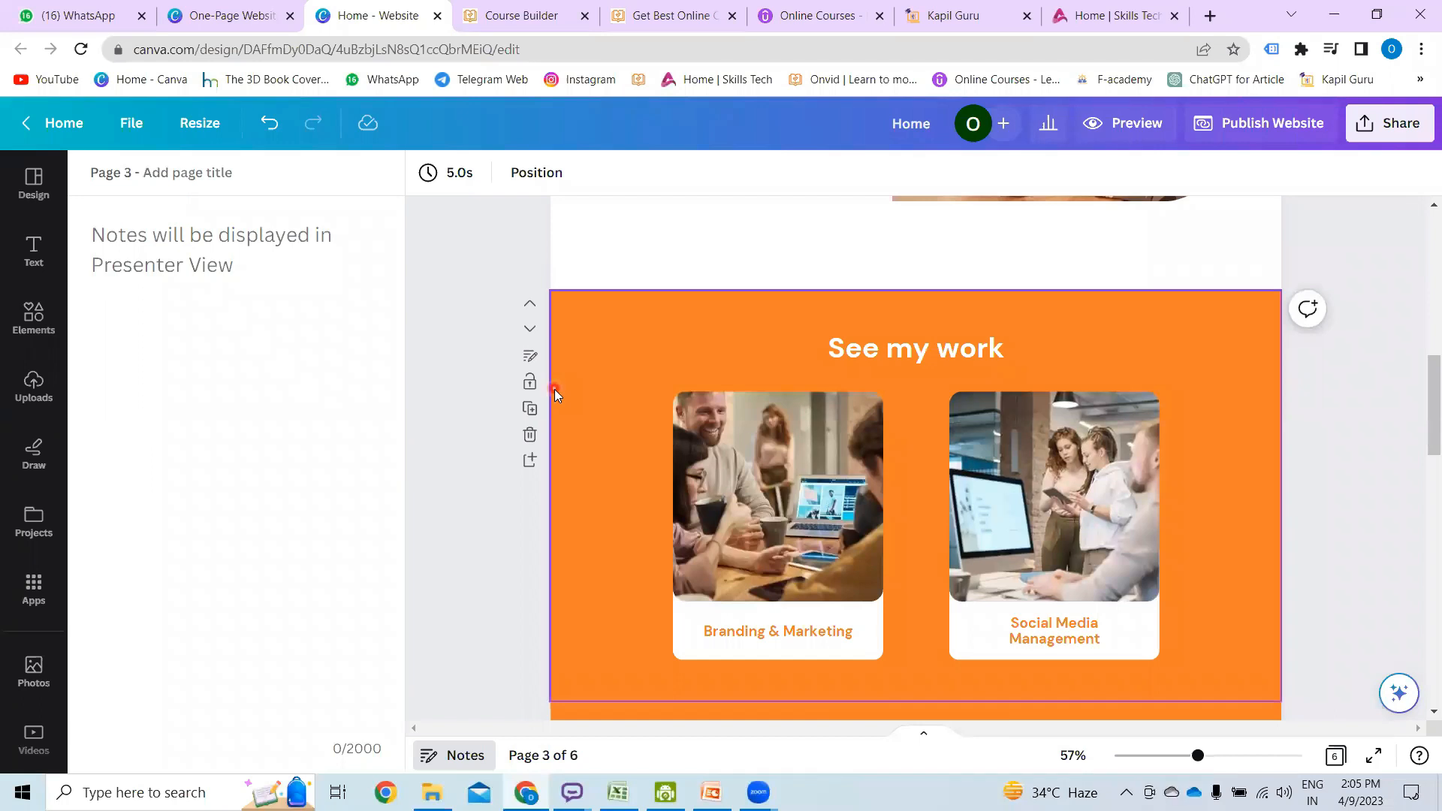
scroll(555, 389, down, 5)
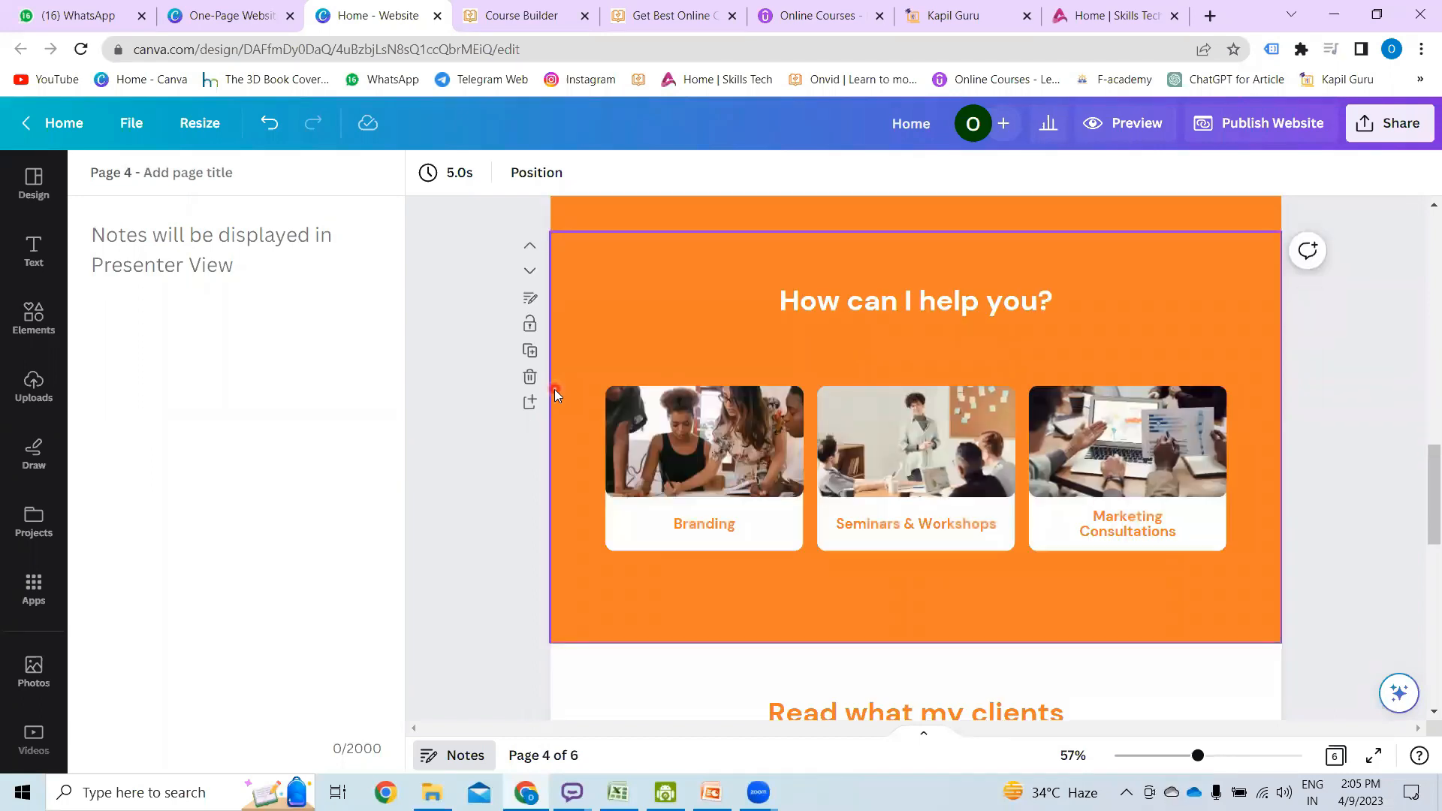
scroll(554, 390, down, 5)
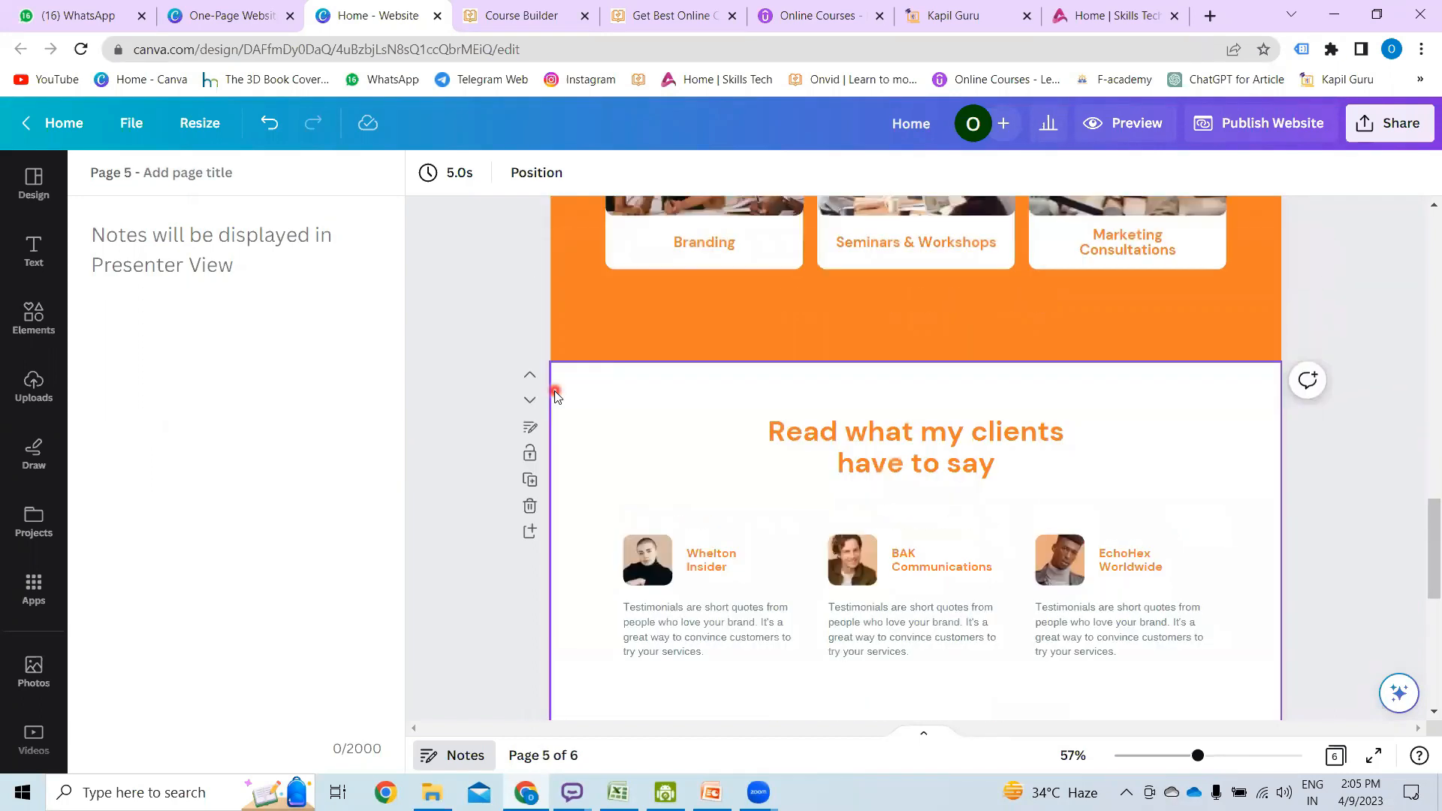
scroll(786, 394, down, 1)
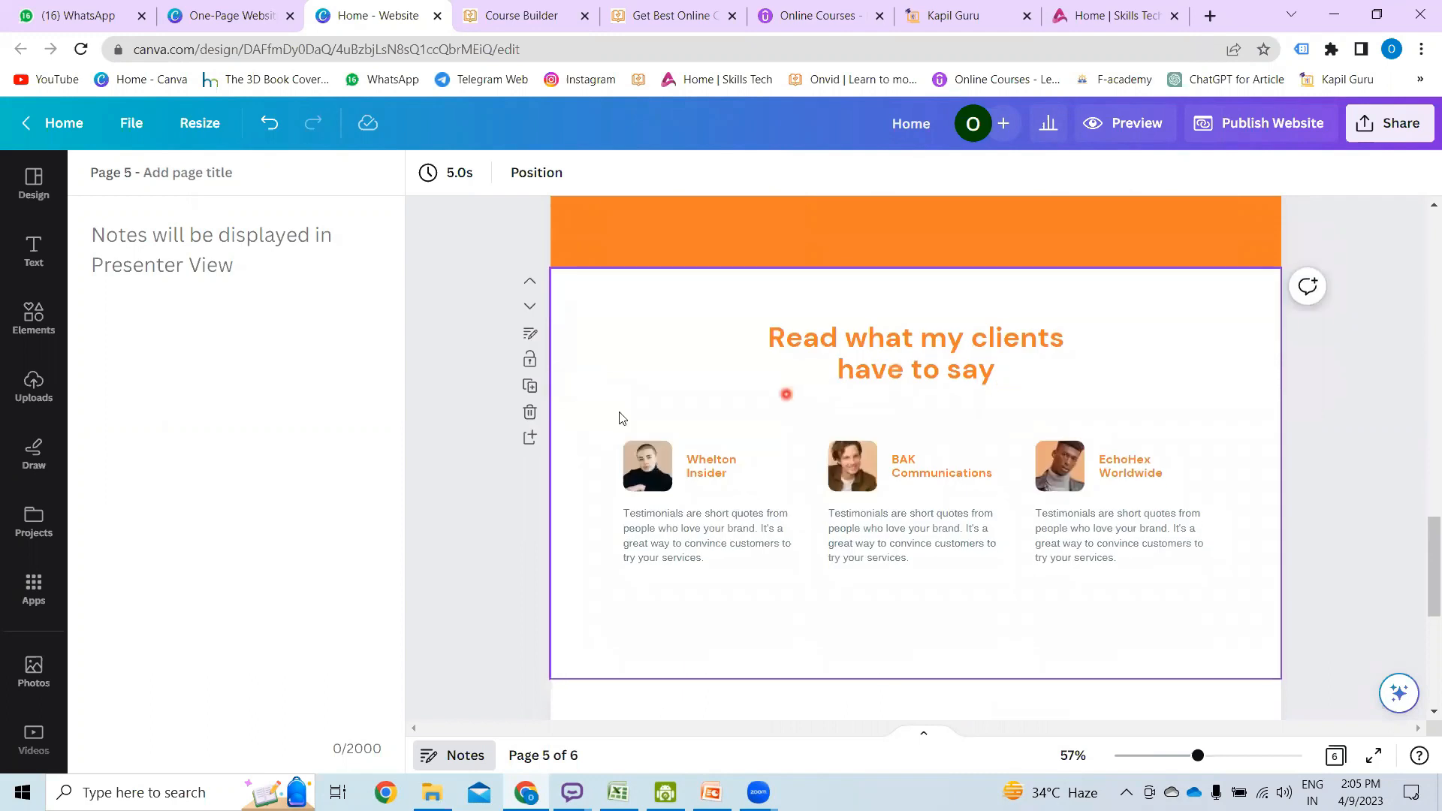
click(535, 334)
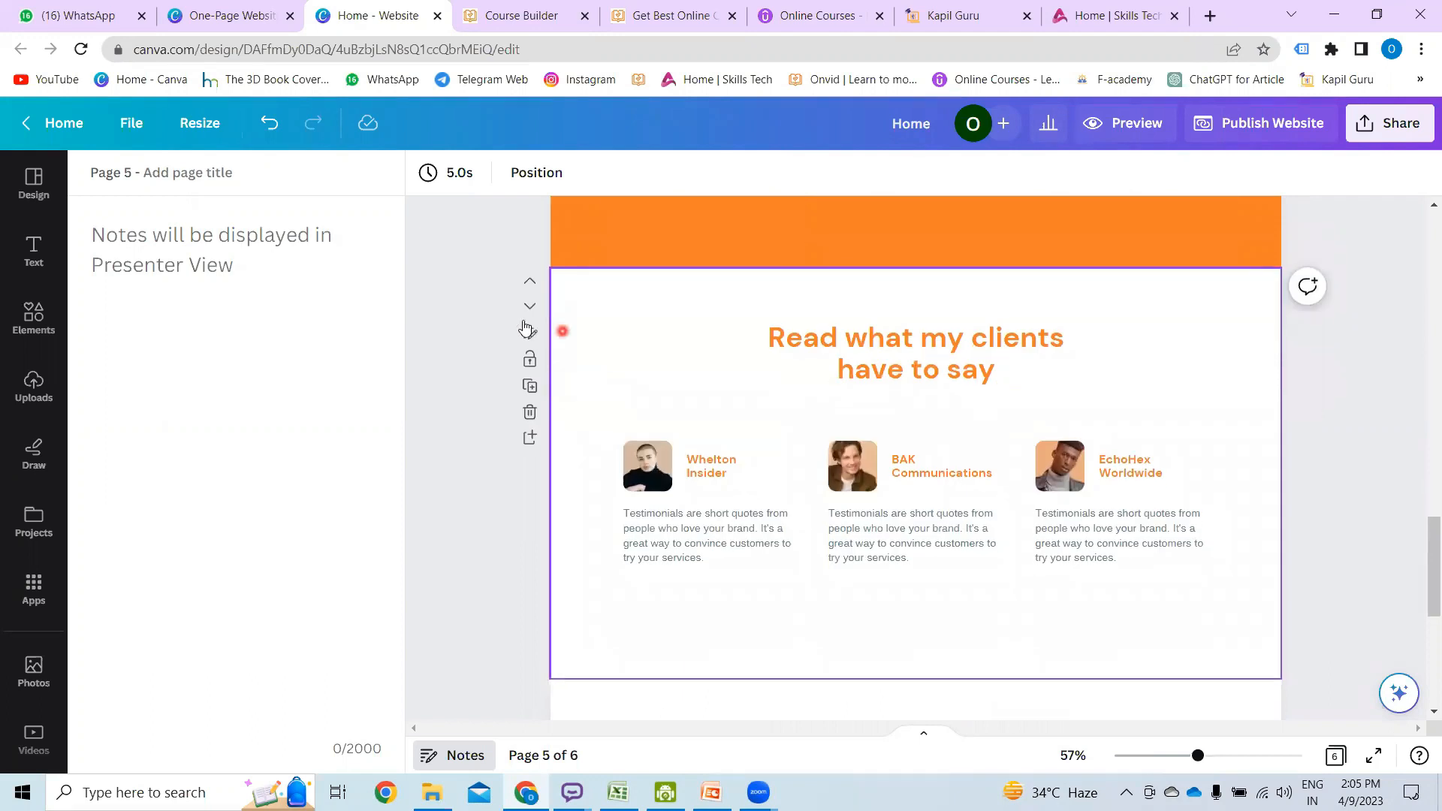
click(227, 177)
text(Tes)
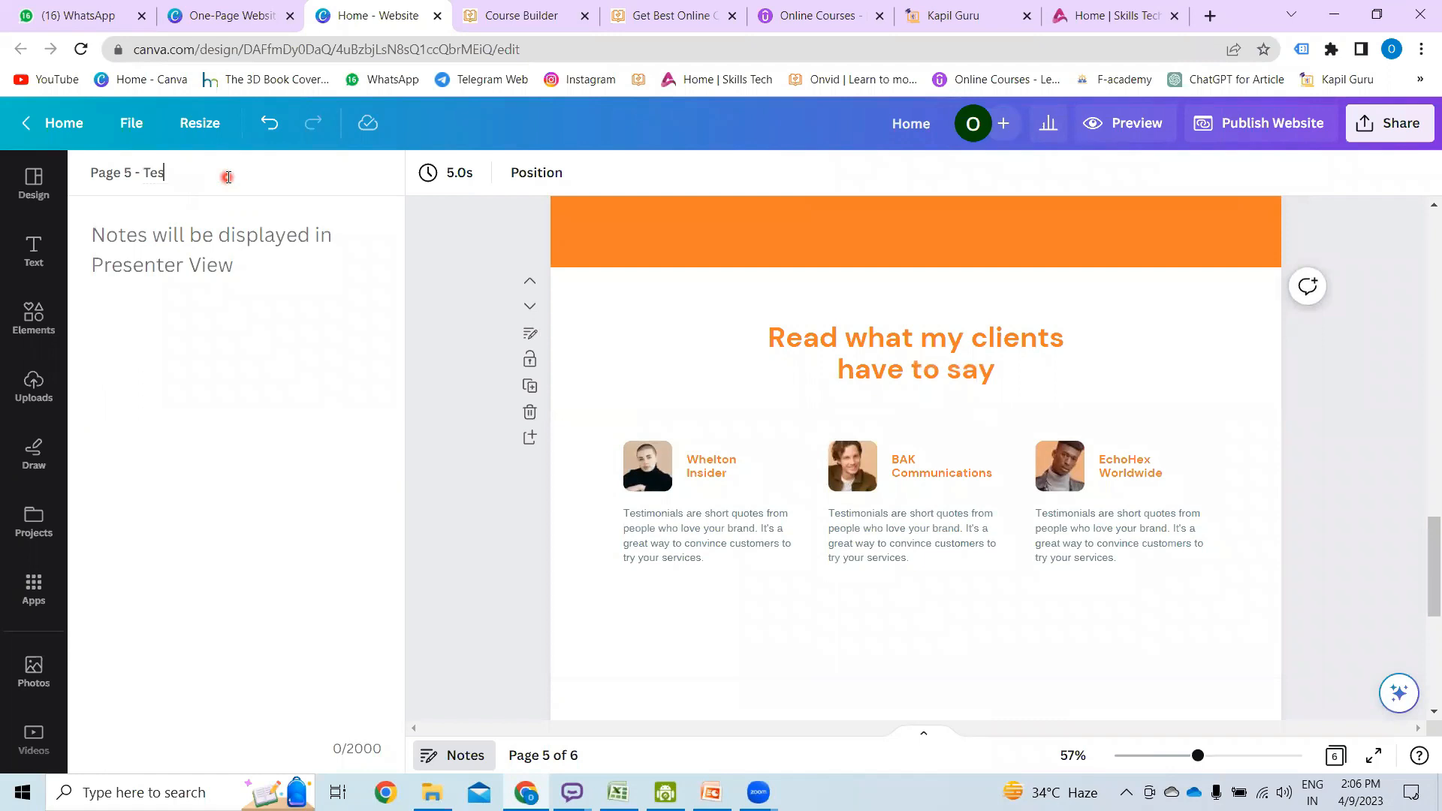
text(tomonials)
click(170, 173)
key(Delete)
text(i)
- Title page 6, the "Let's drive your business to success." section, "Contact Us"
scroll(845, 406, up, 3)
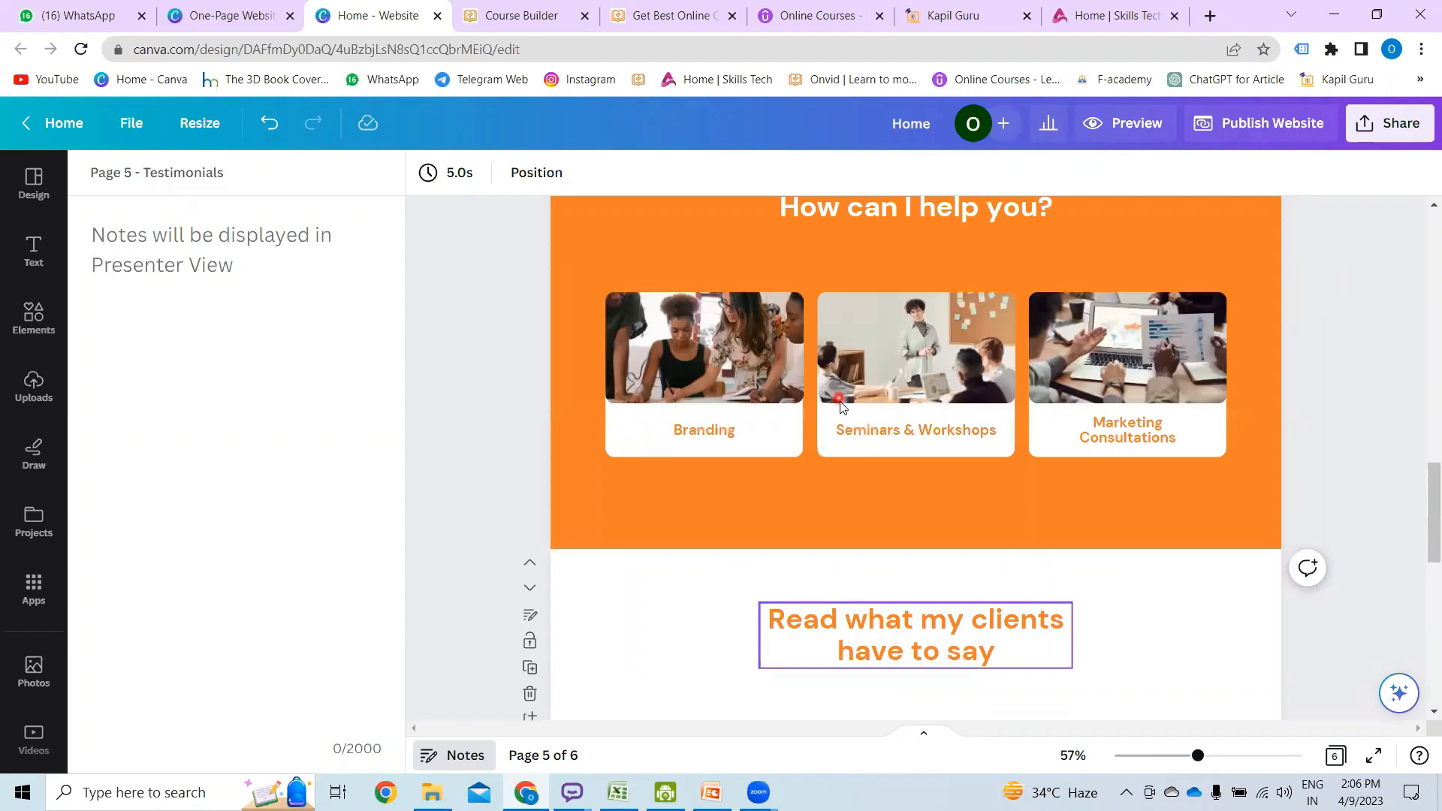
scroll(1034, 417, down, 10)
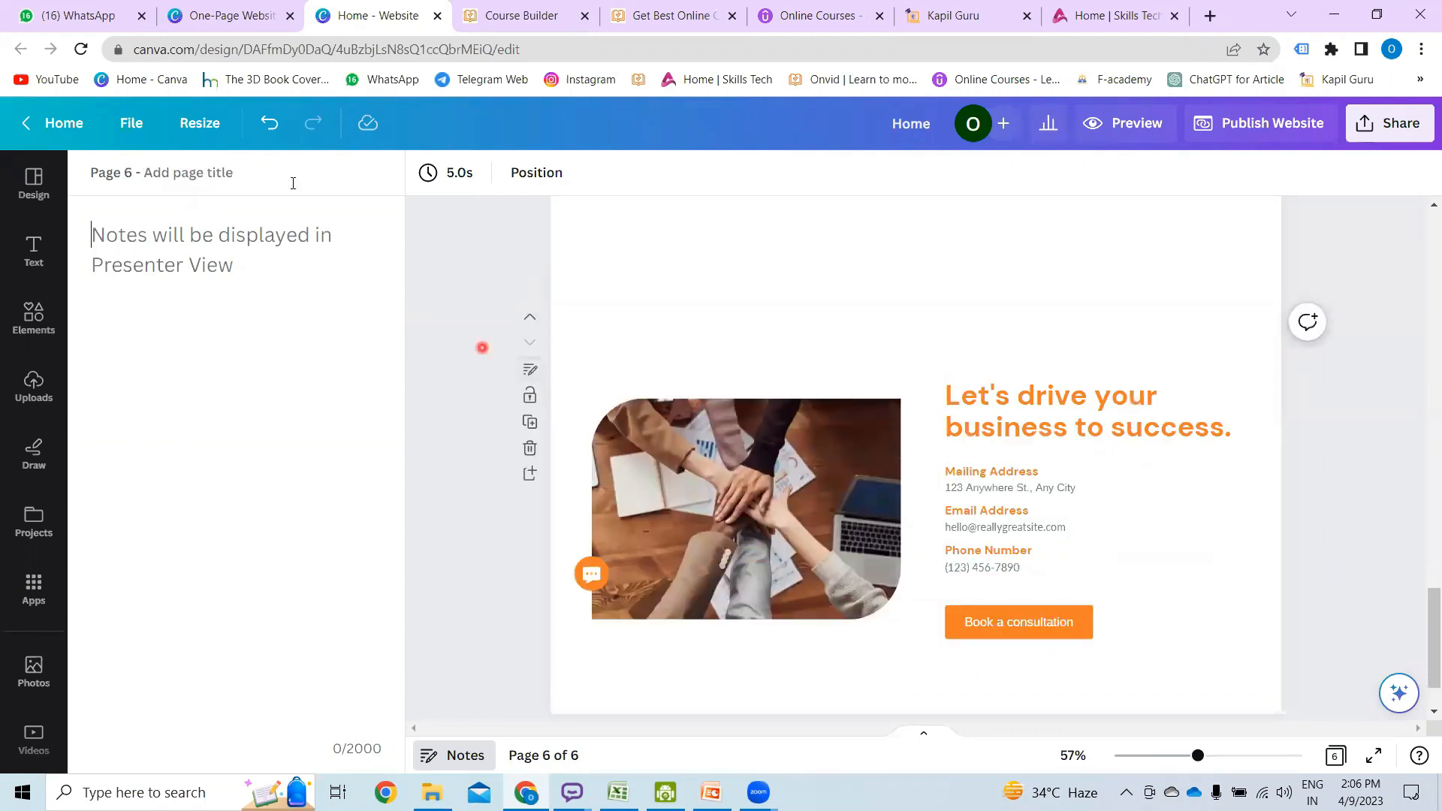
click(235, 175)
text(Contact Us)
click(452, 343)
click(919, 437)
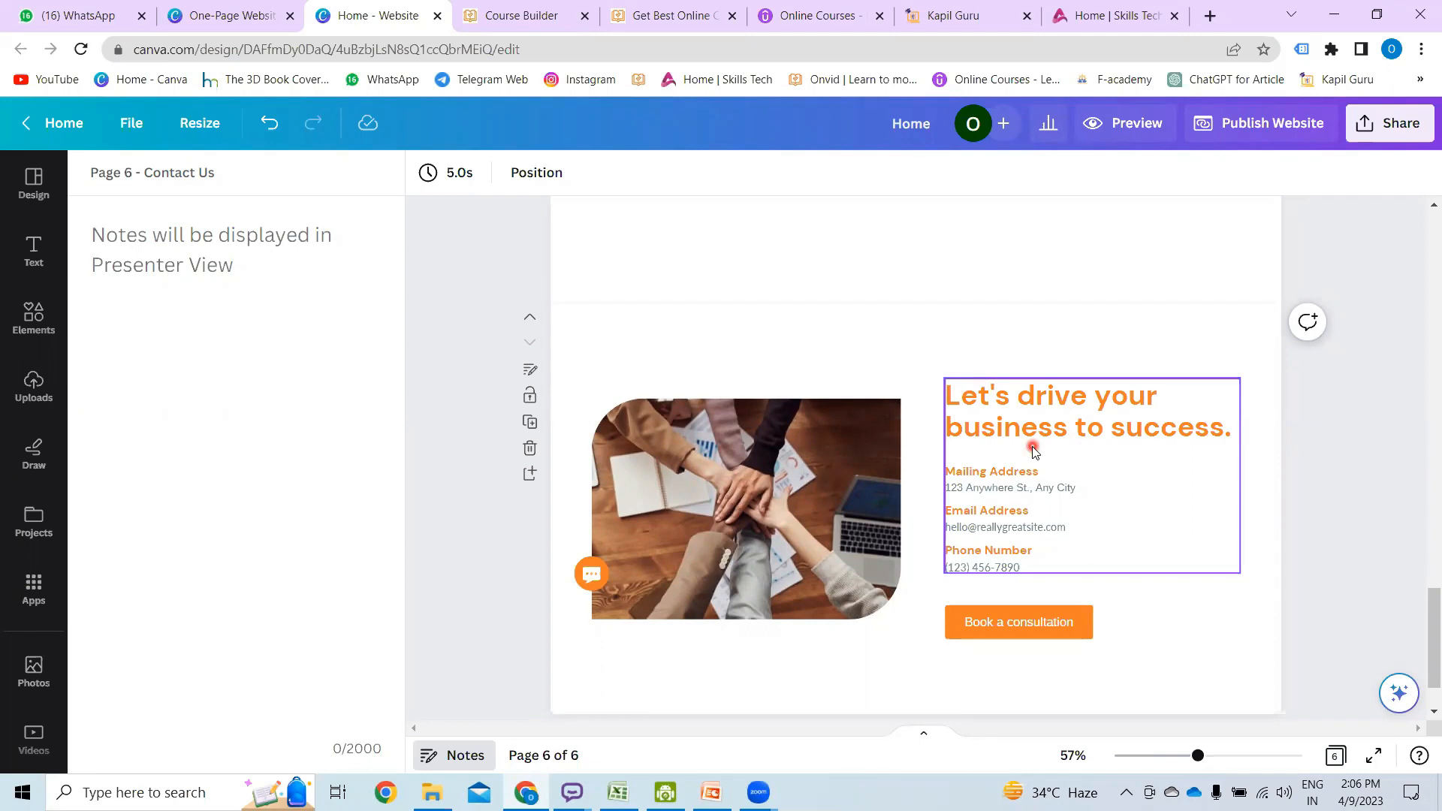
- Title page 4, the "How can I help you?" section, "Connect with us"
scroll(1031, 449, up, 5)
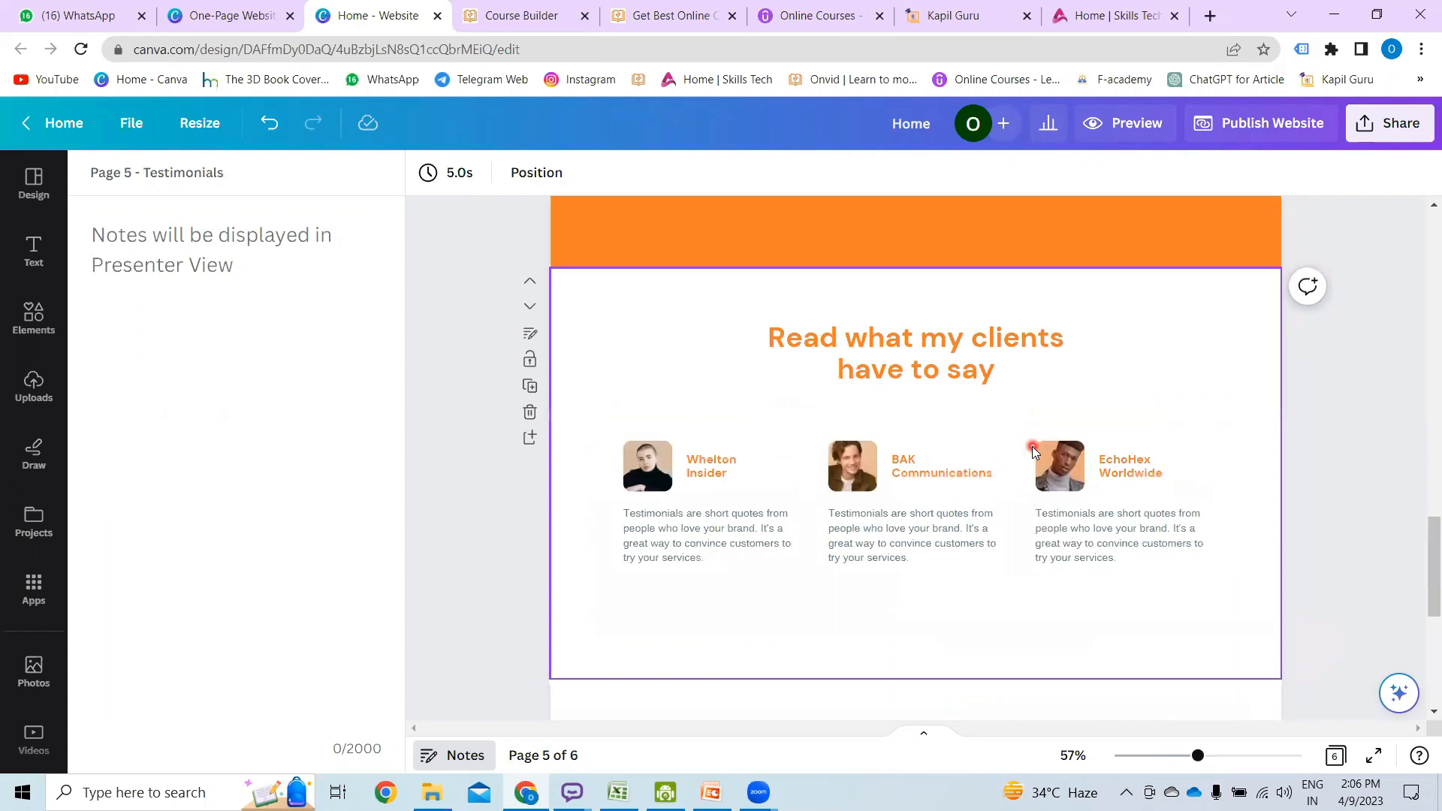
scroll(1031, 446, up, 3)
scroll(903, 410, up, 2)
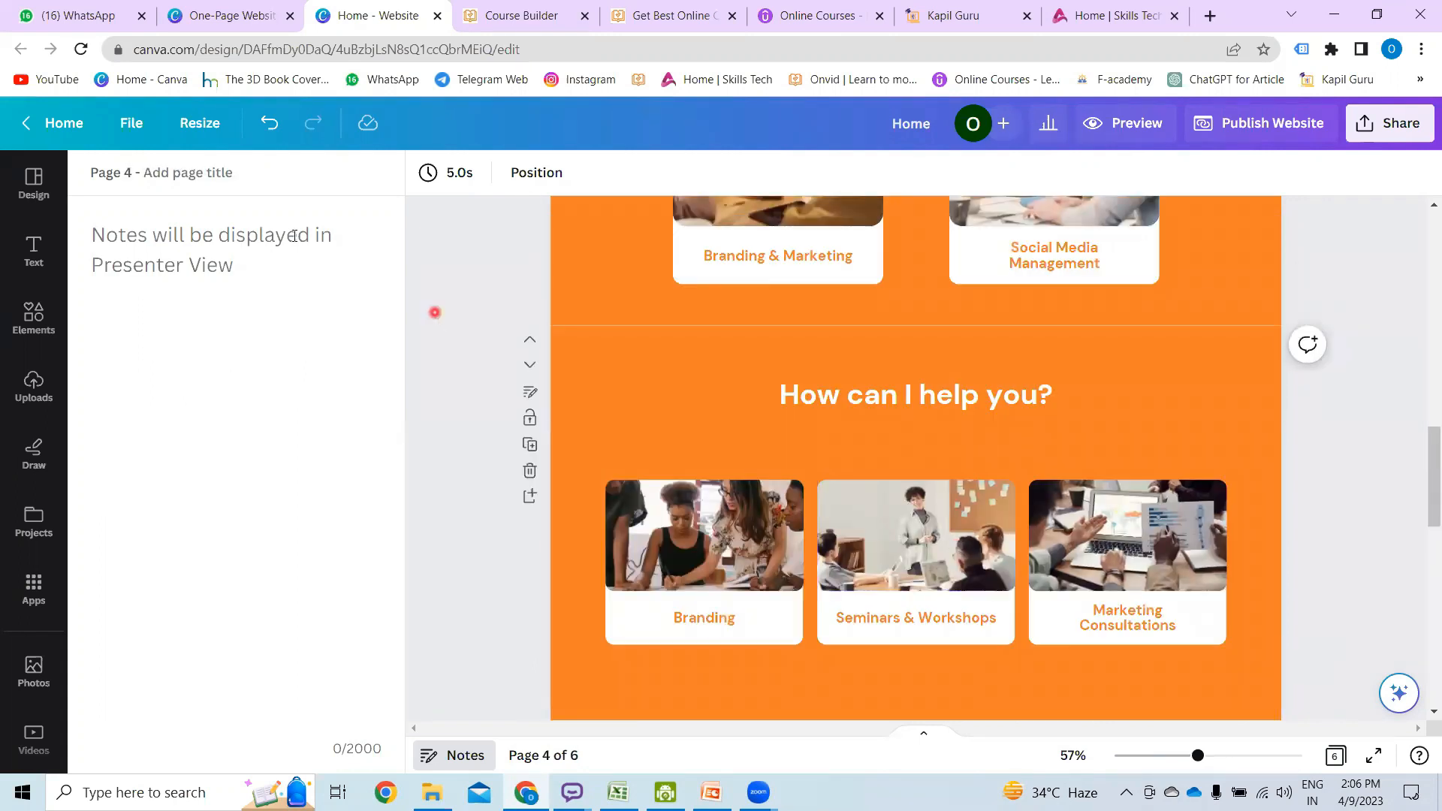
click(223, 170)
text(Connect with us)
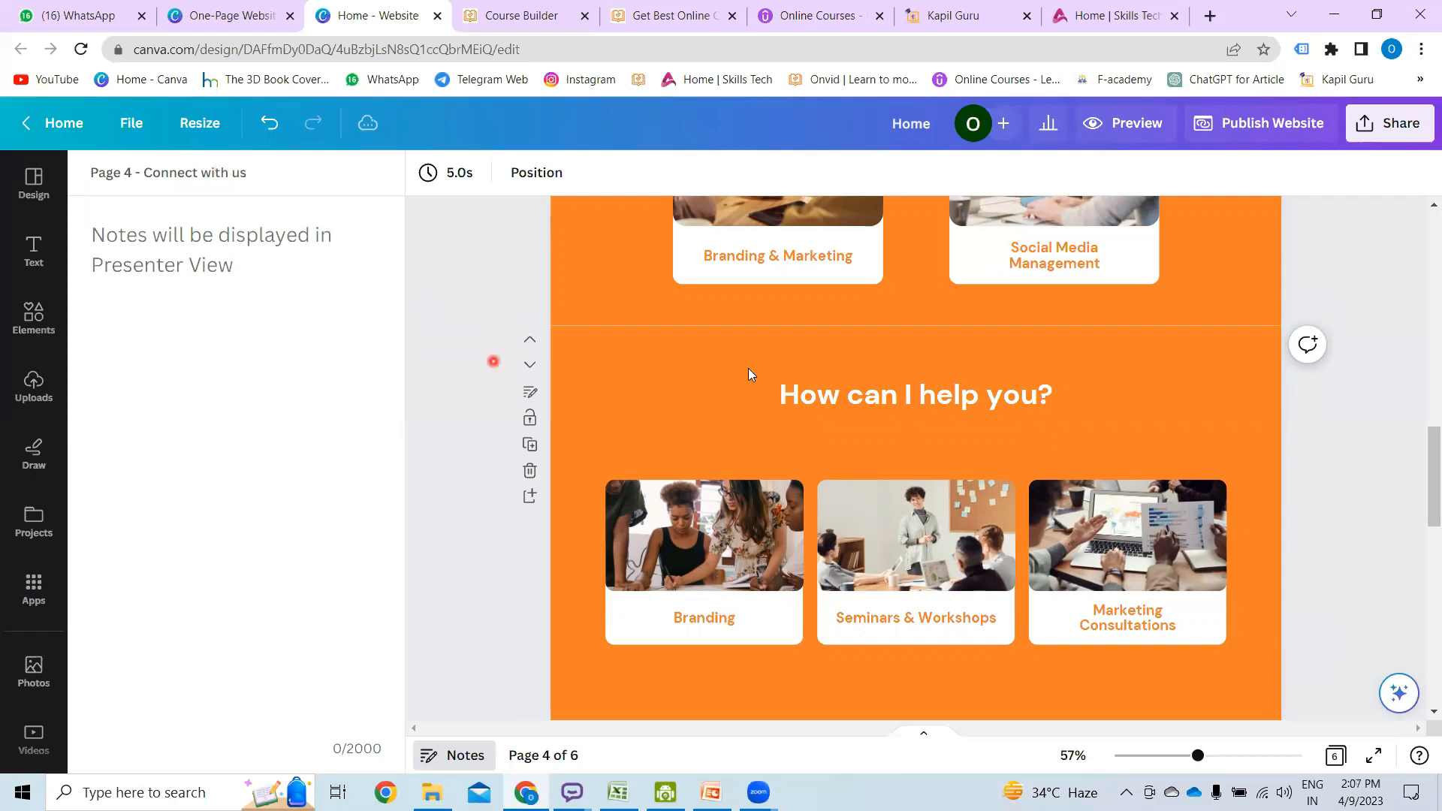
- Title page 3, the "See my work" section, "Products"
scroll(956, 305, up, 5)
click(212, 173)
text(P)
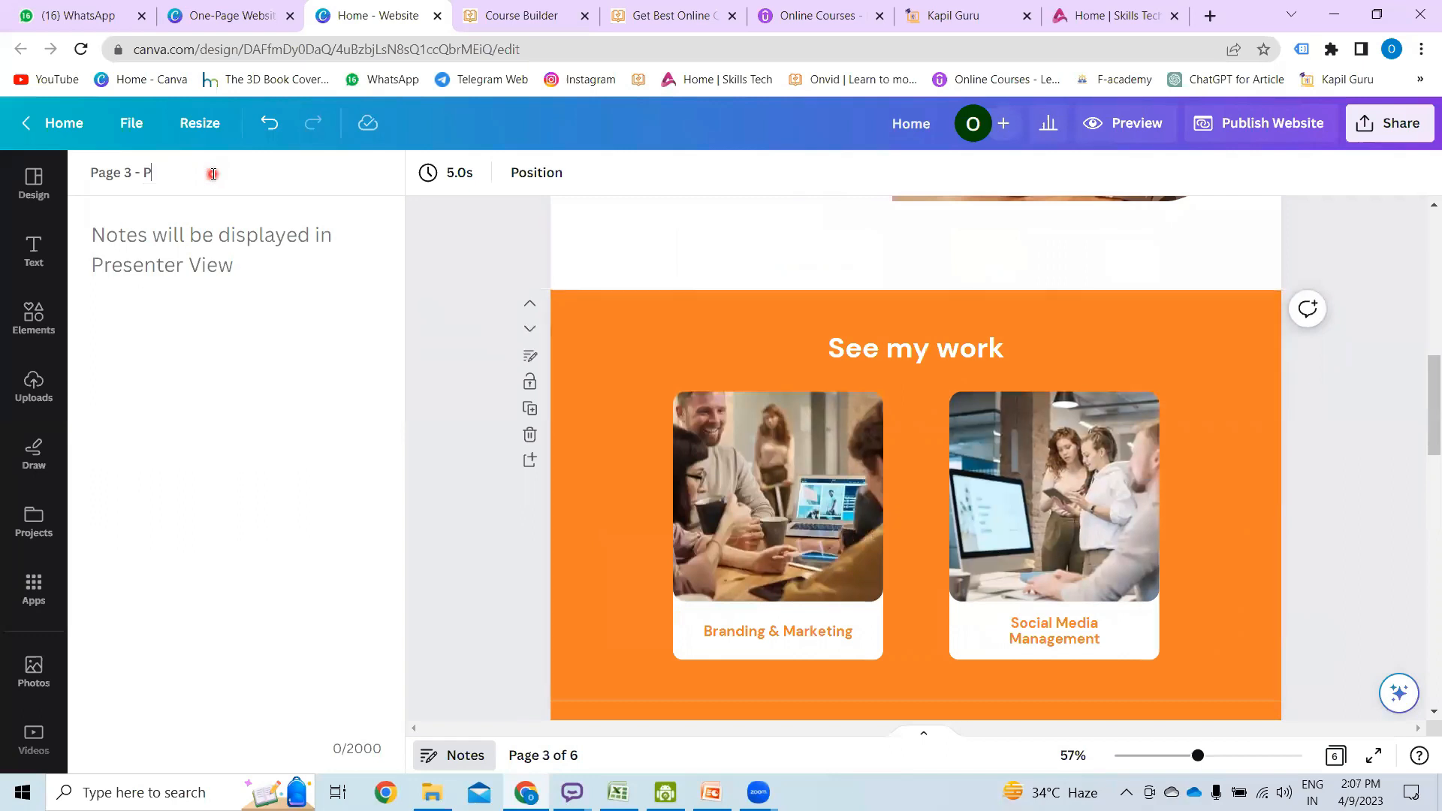
text(riducts)
click(161, 172)
key(Delete)
text(o)
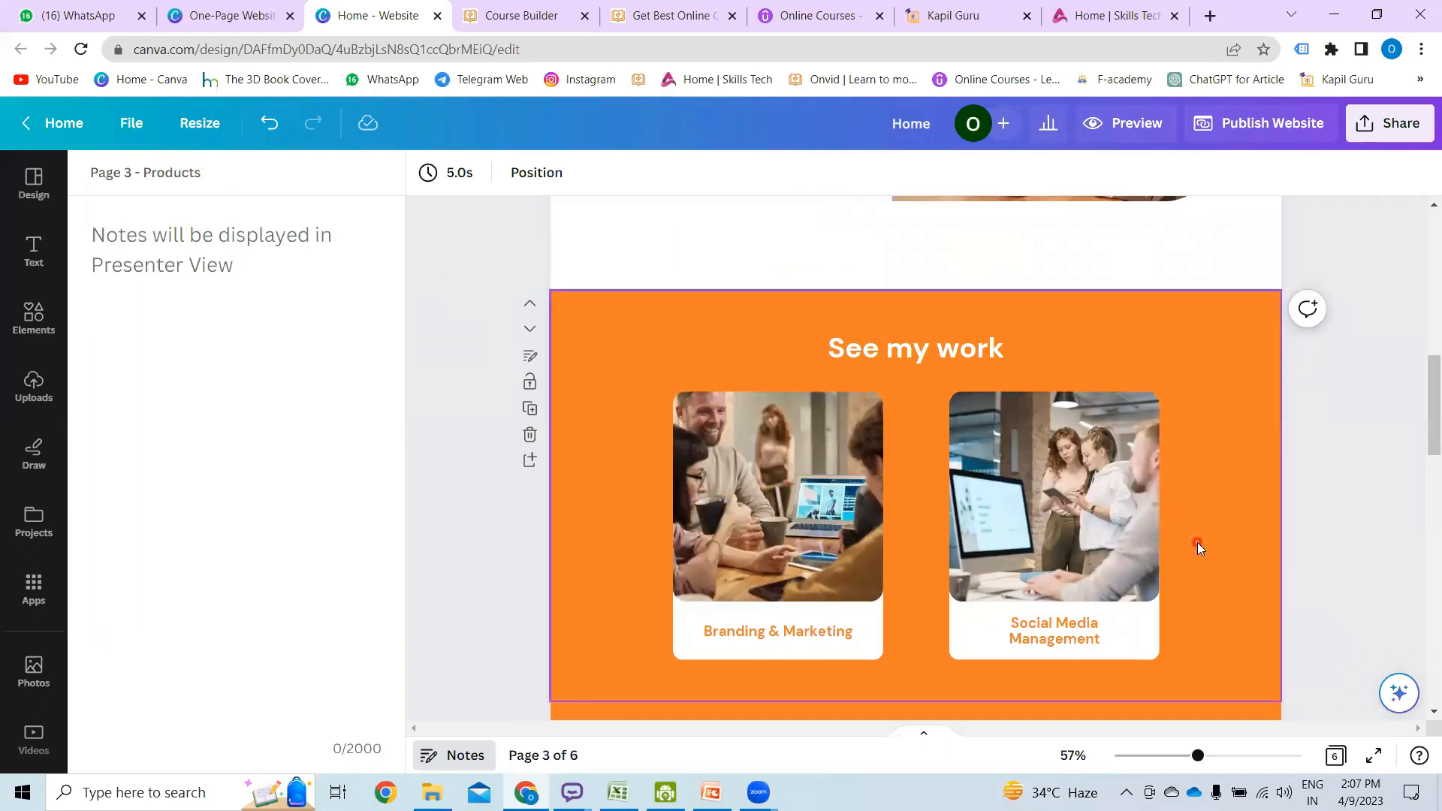
- Review the page titles and content from the first page down to the "How can I help you?" section
scroll(1197, 543, down, 5)
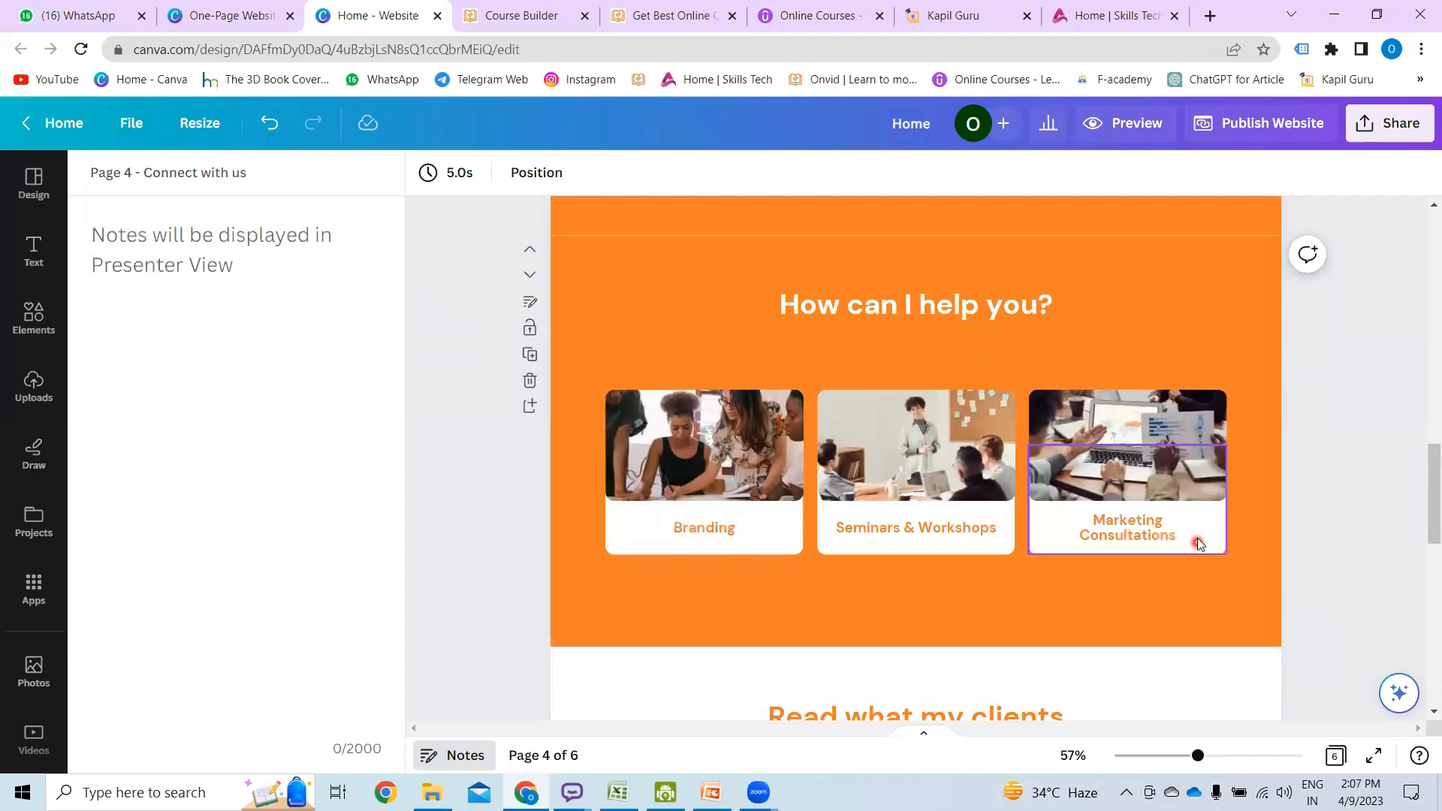
scroll(1197, 542, up, 15)
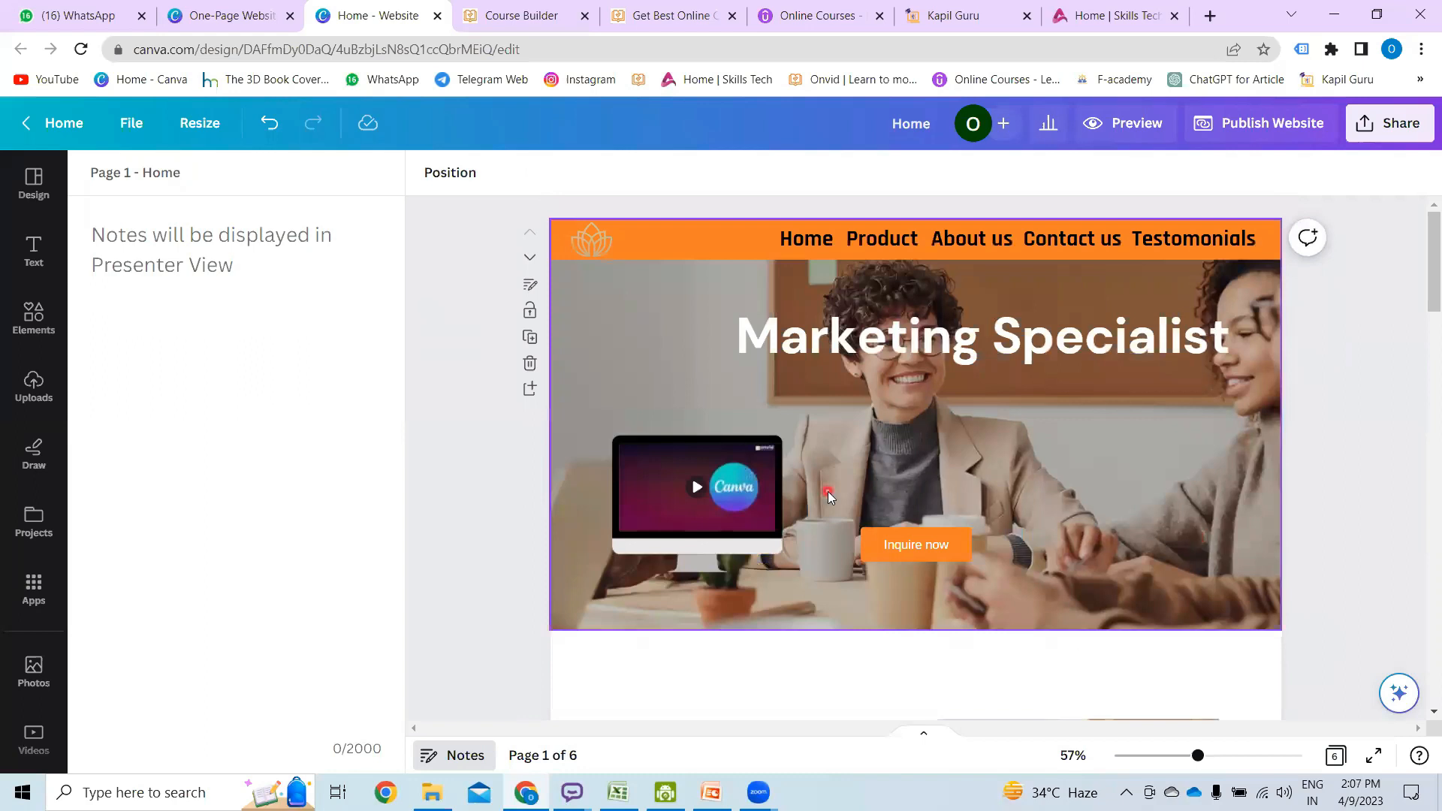
scroll(1090, 473, down, 5)
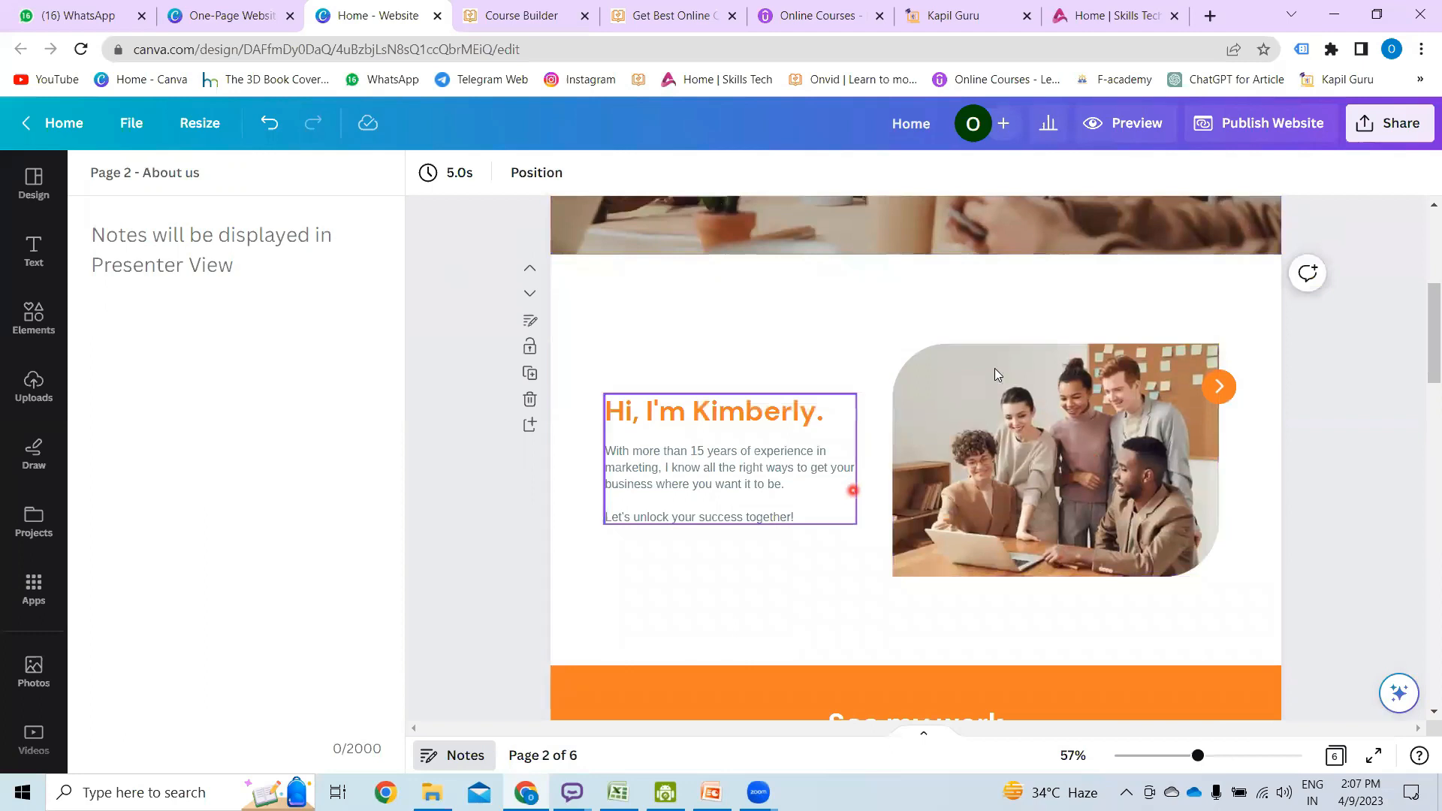
scroll(1149, 341, down, 5)
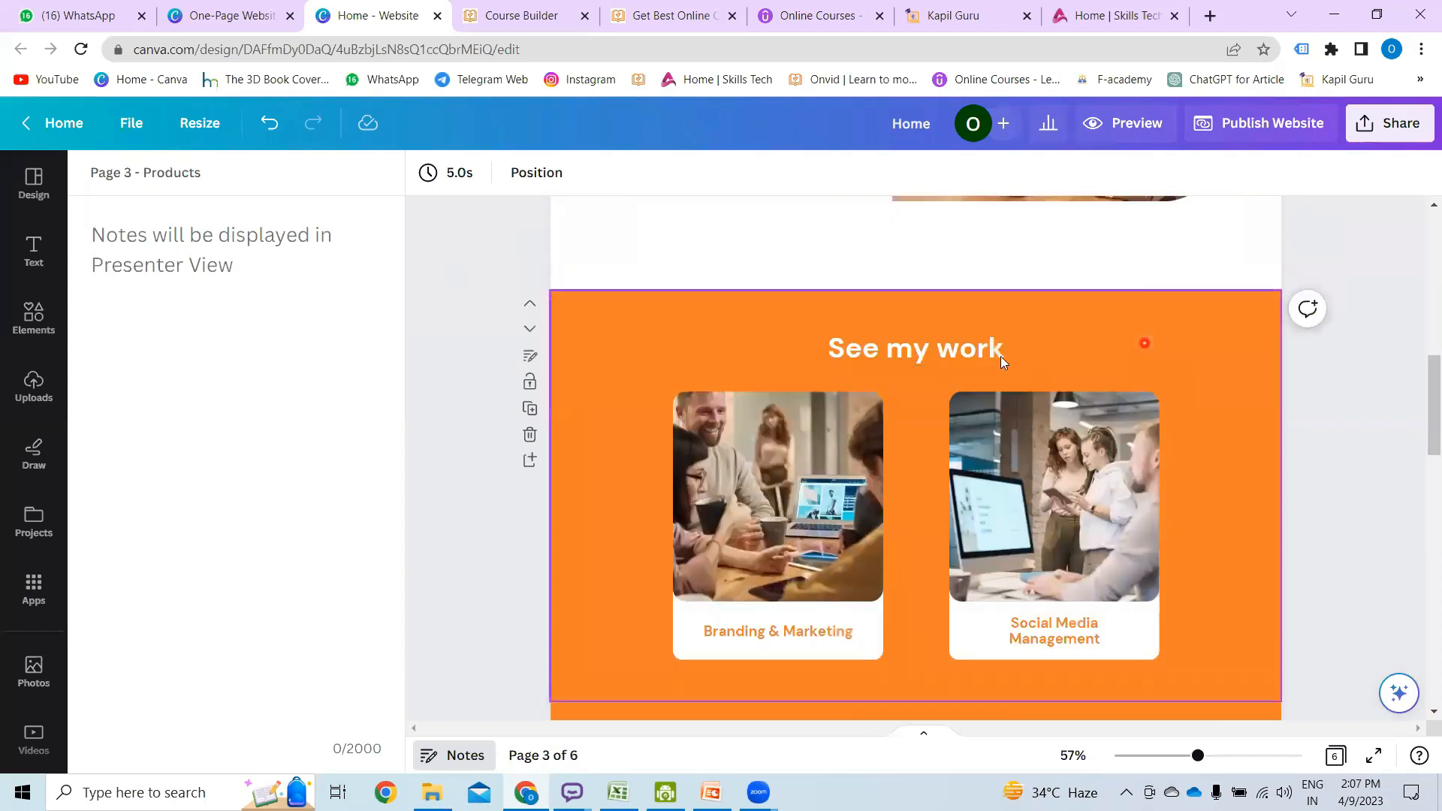
scroll(1014, 425, down, 4)
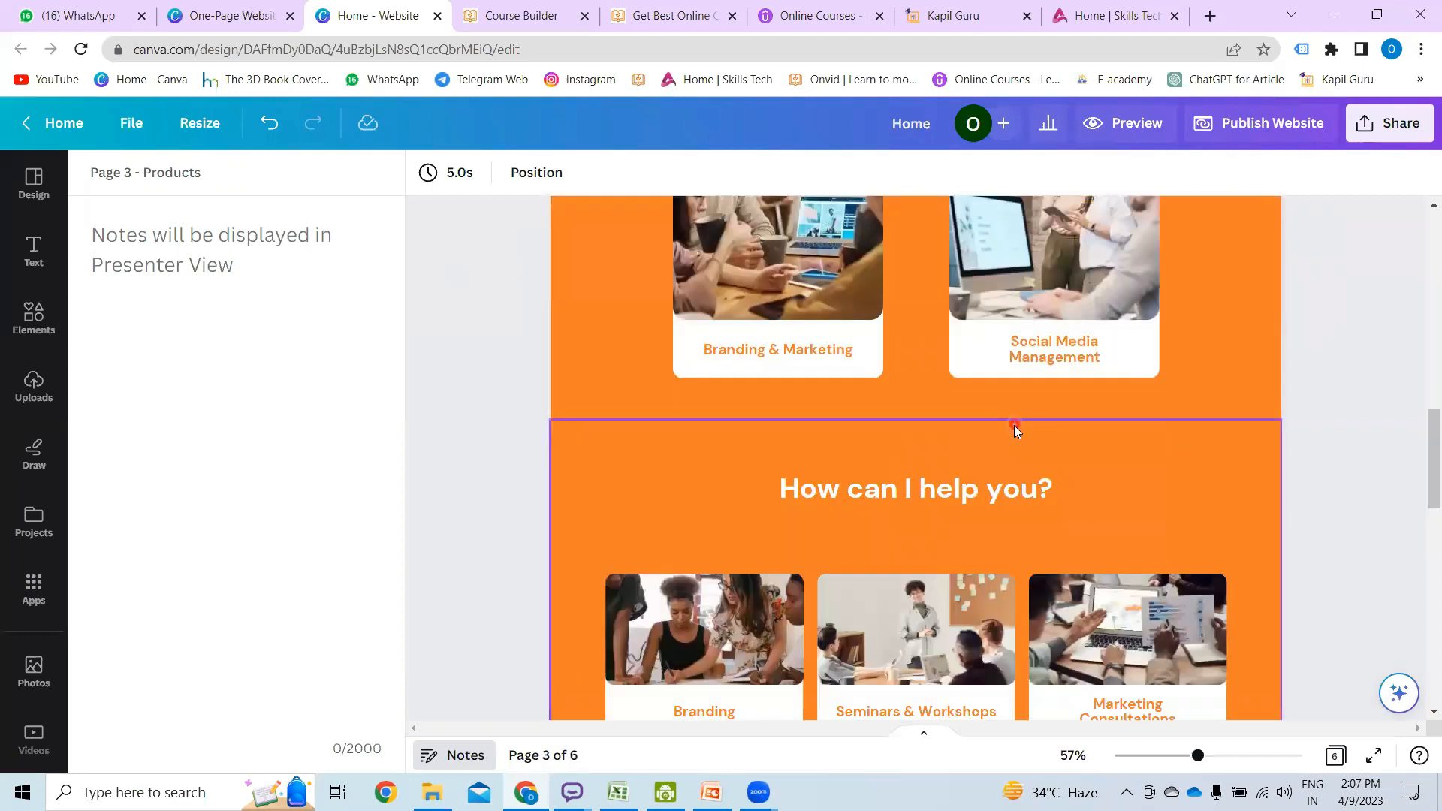
scroll(1013, 430, down, 2)
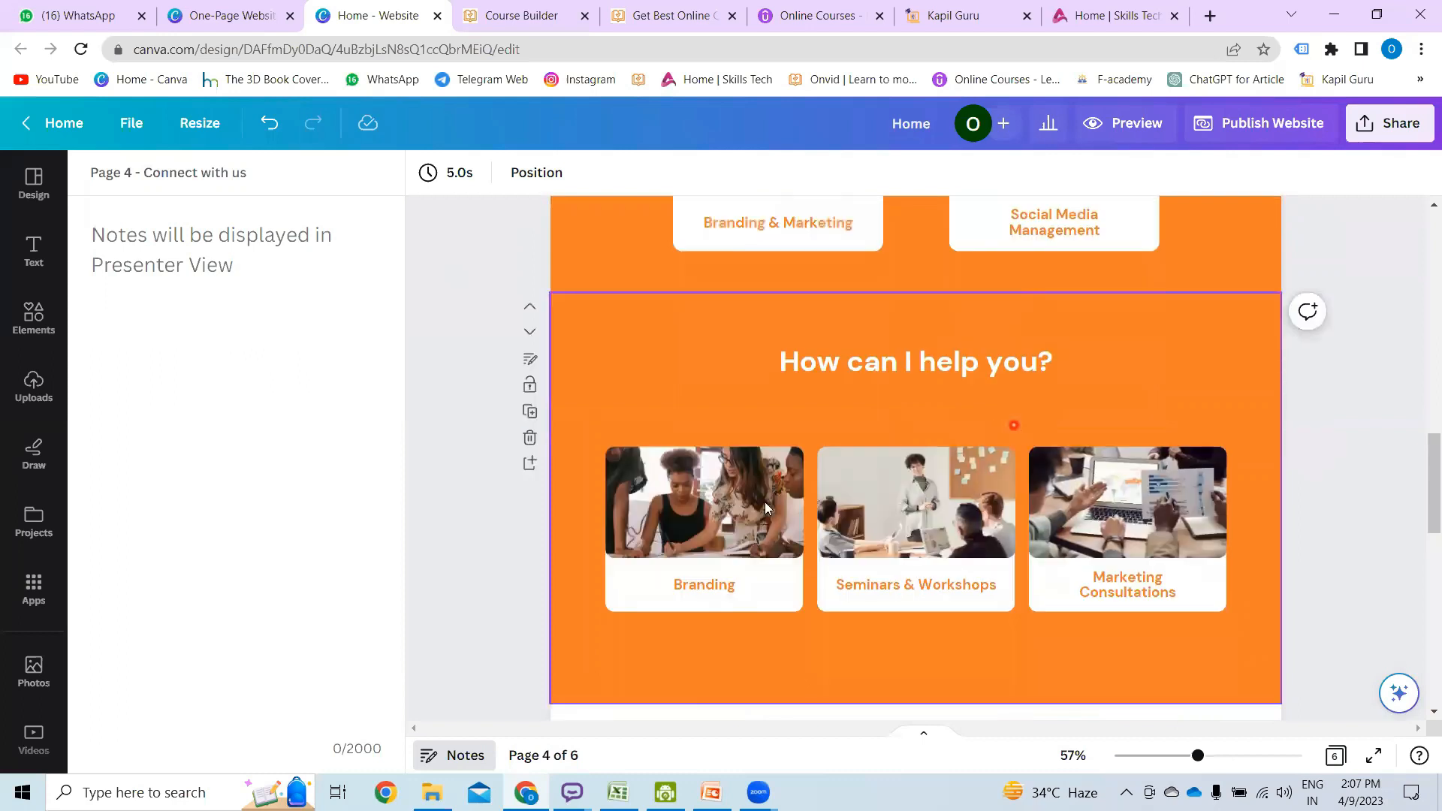
- Duplicate the "How can I help you?" page and change the copy's Branding card label to "XYZ"
scroll(769, 532, down, 1)
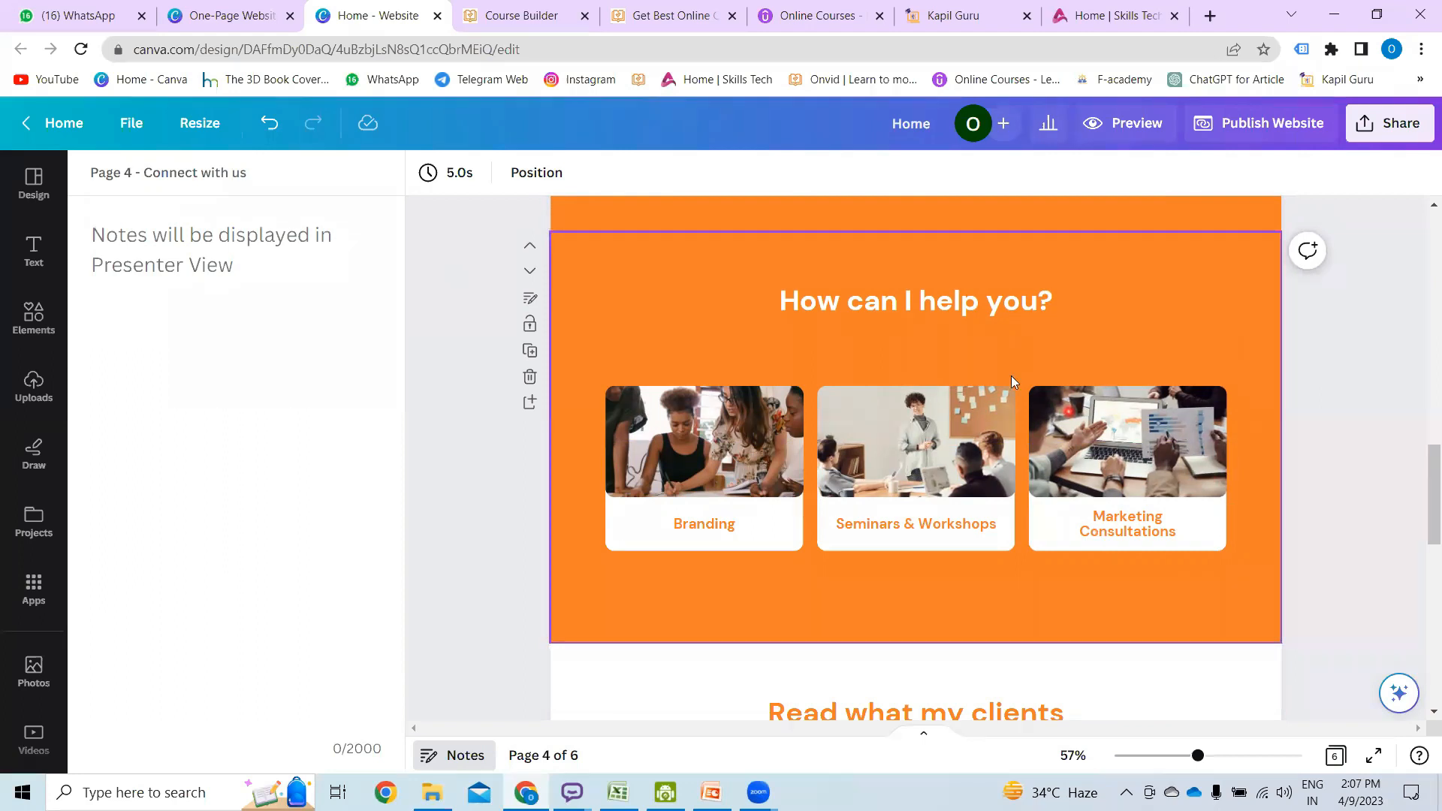
click(530, 352)
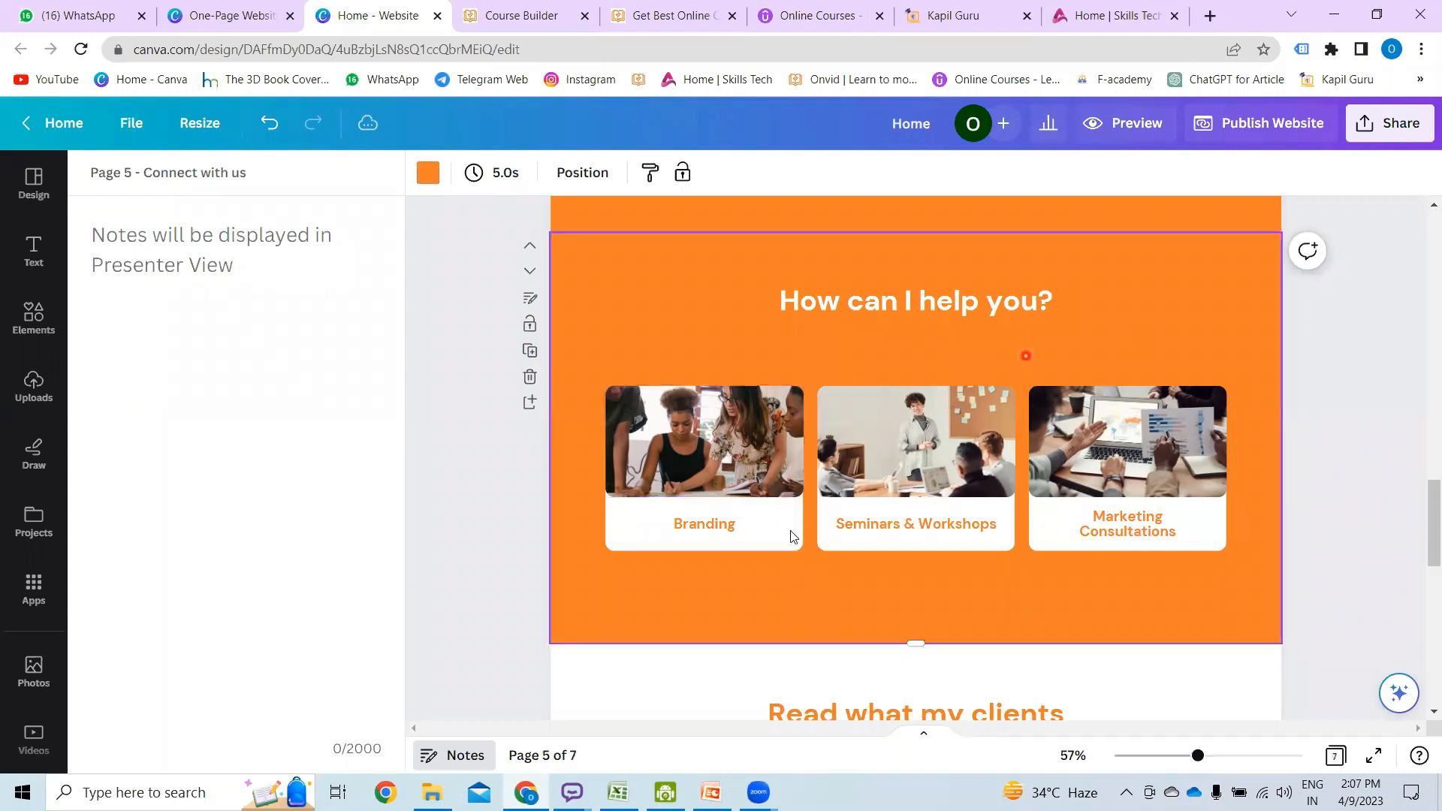
click(715, 524)
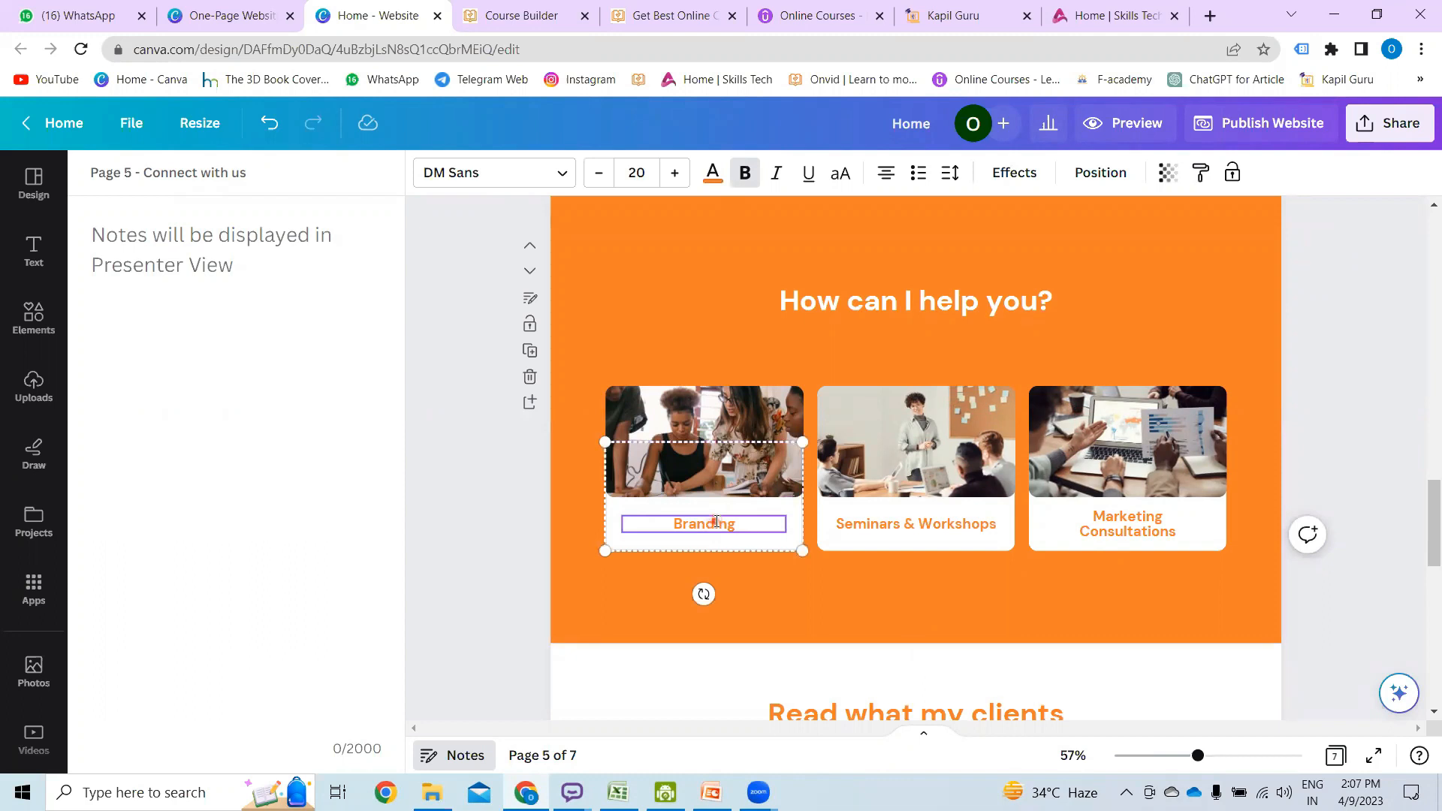
double_click(716, 524)
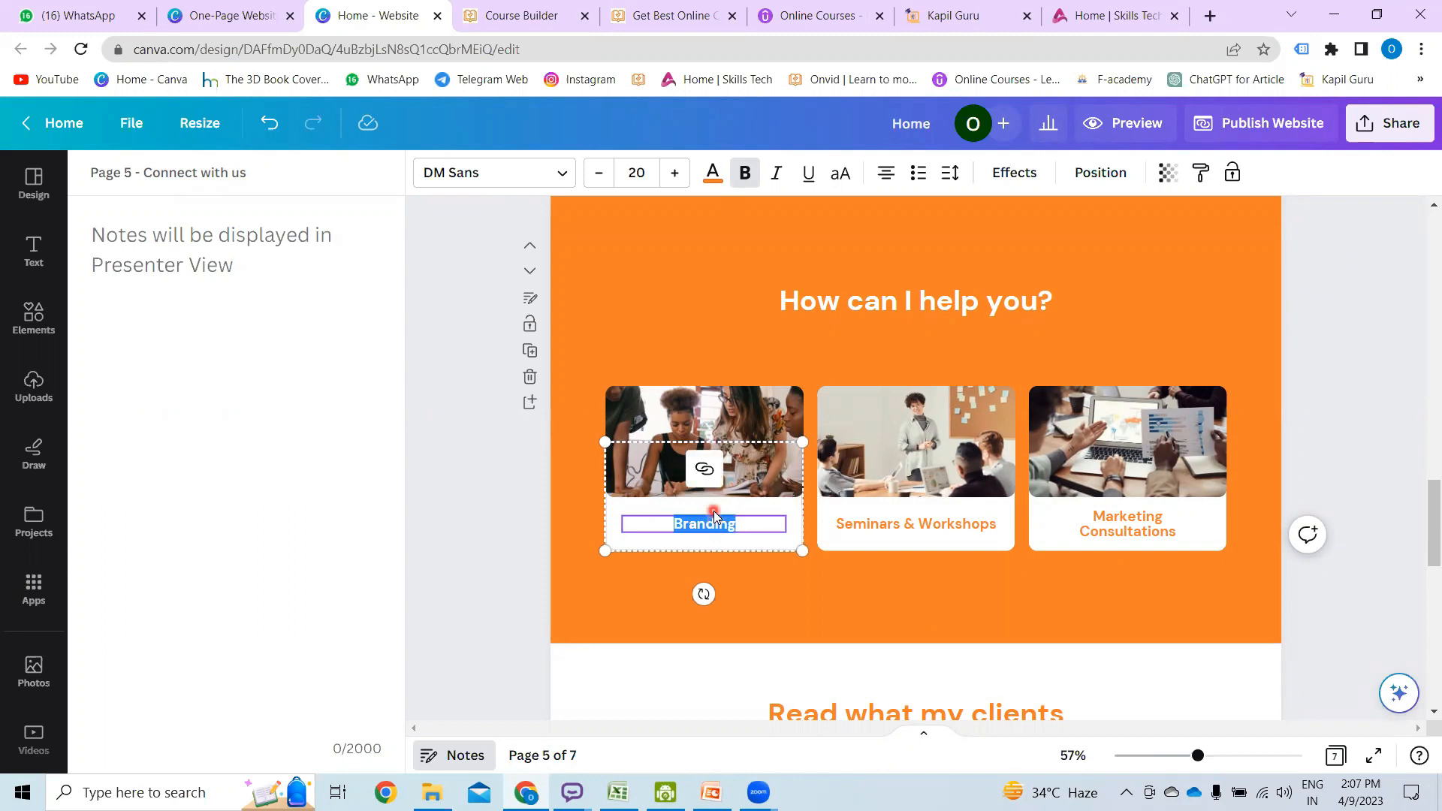
text(XYS)
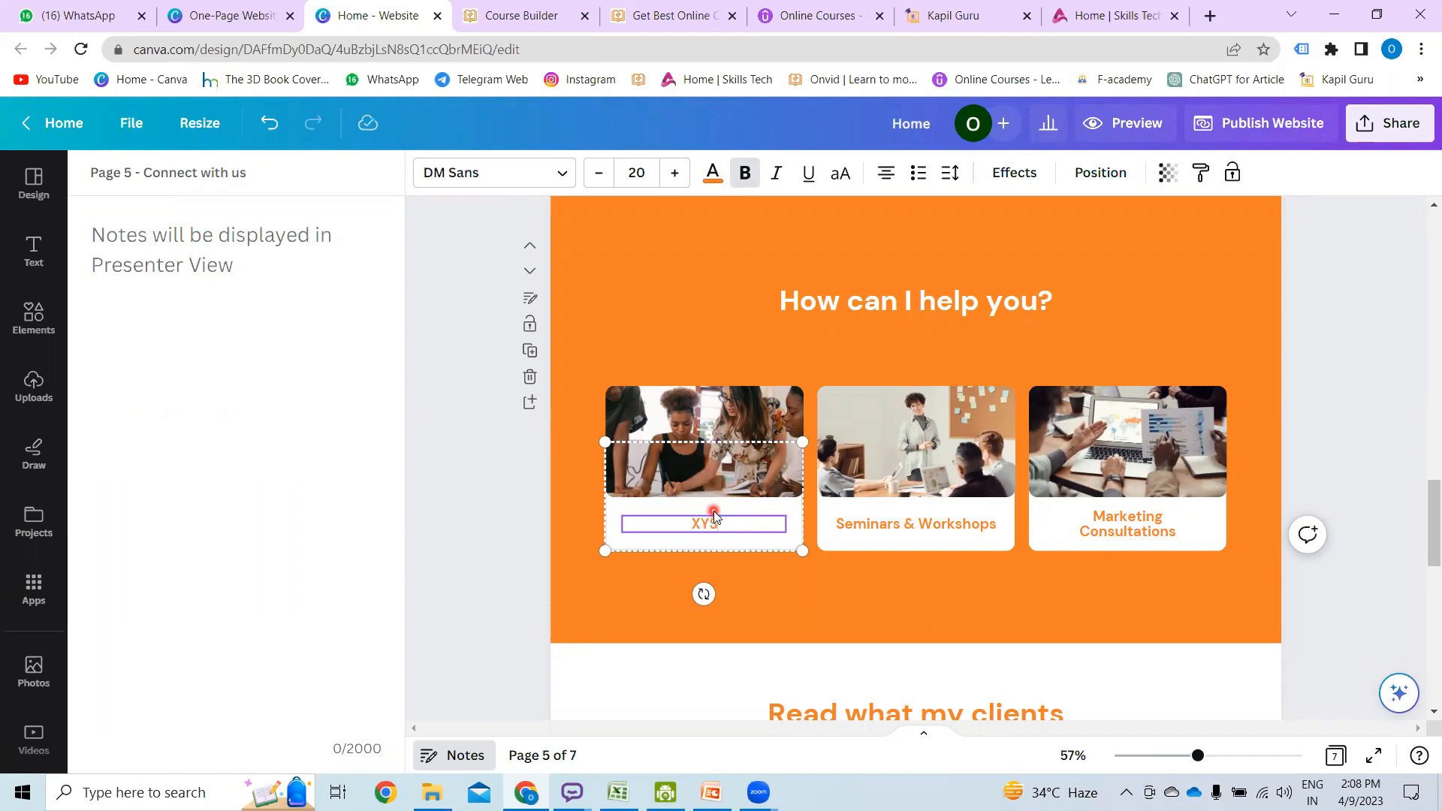
- Relabel the duplicated page's Seminars & Workshops card "ABC" and its Marketing Consultations card "123"
double_click(915, 524)
key(BackSpace)
text(ABC)
click(1105, 529)
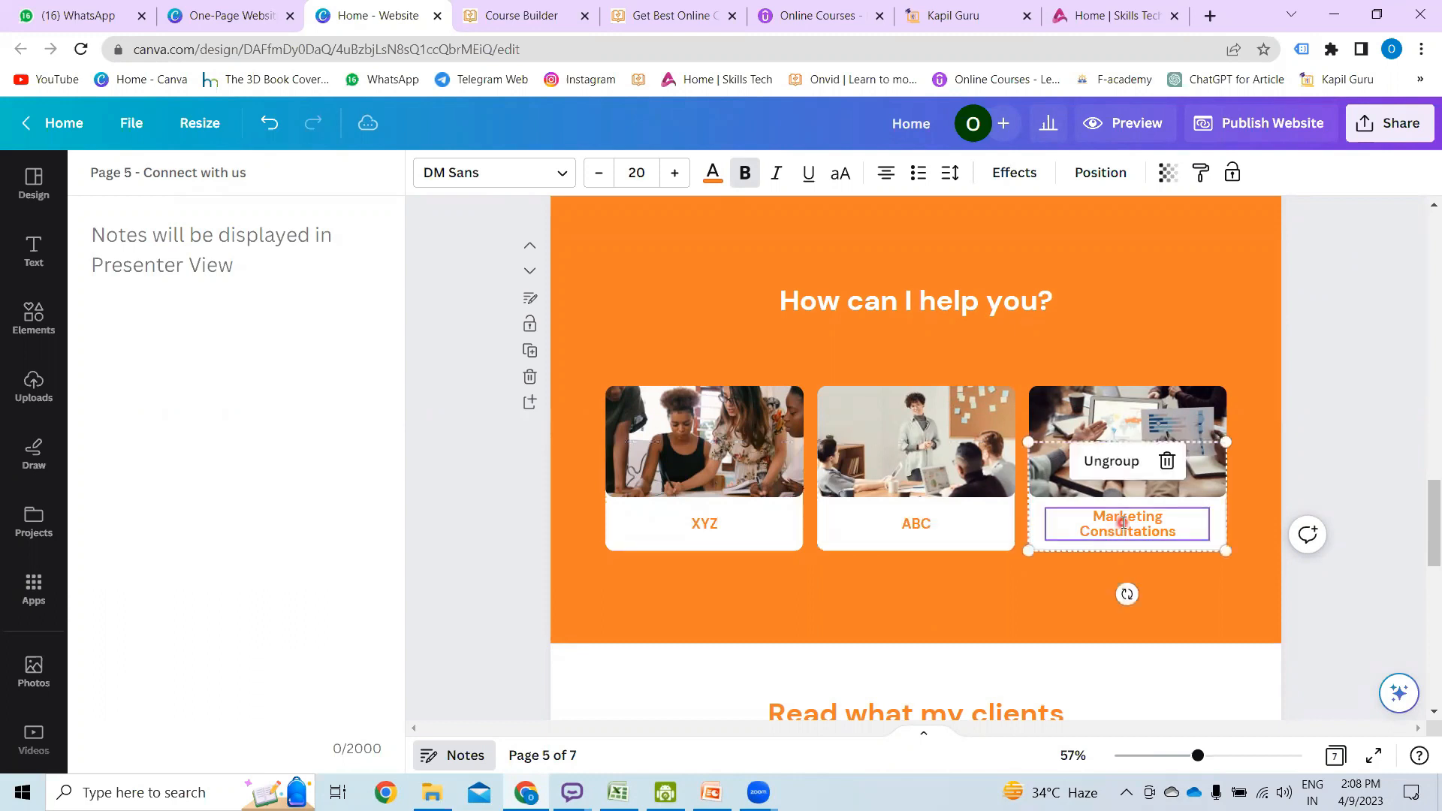
double_click(1123, 523)
click(1122, 521)
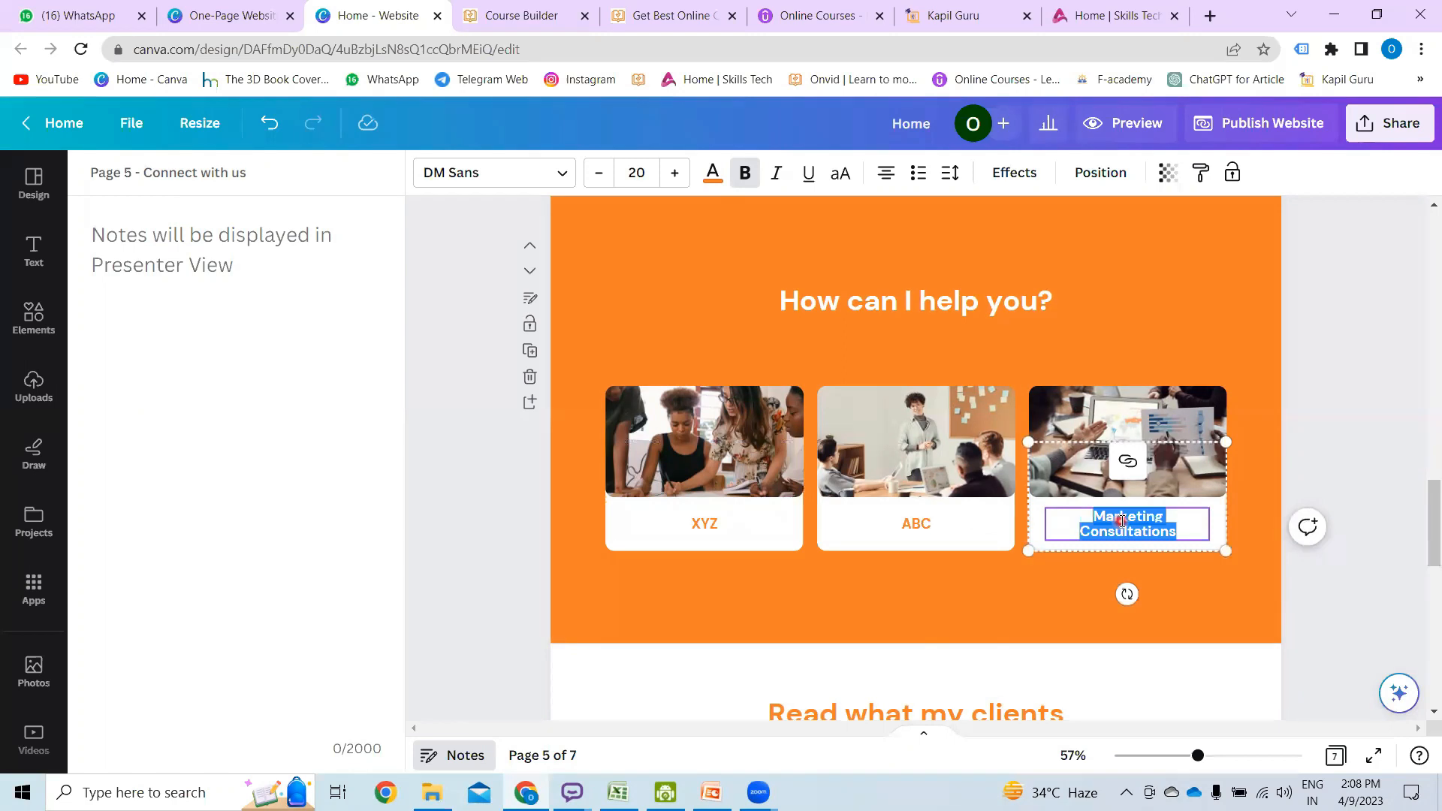
text(123)
click(1398, 440)
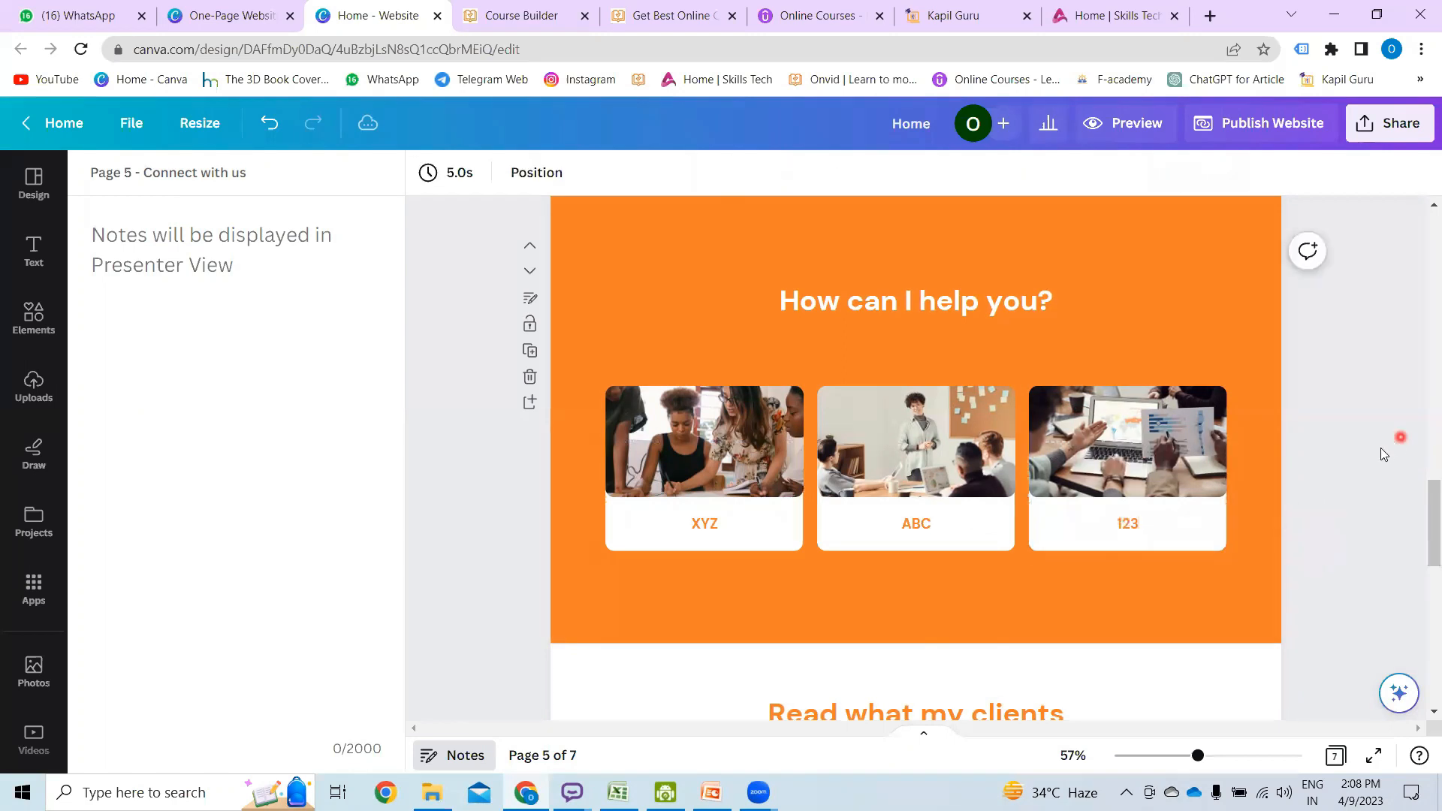
- Review the website's sections from the duplicated "How can I help you?" page back up to the home page header
scroll(1380, 446, up, 2)
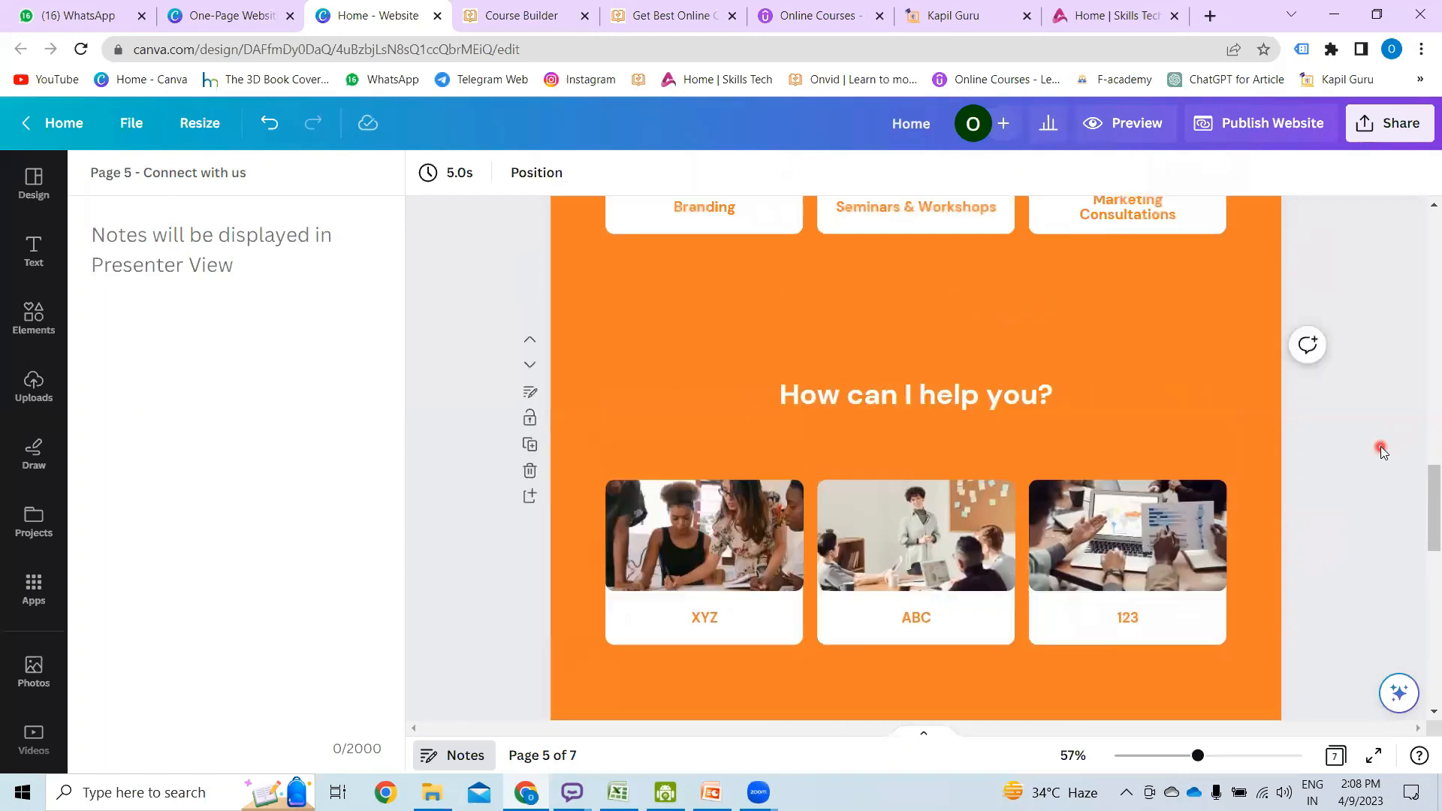
scroll(1380, 446, up, 6)
scroll(1380, 446, up, 2)
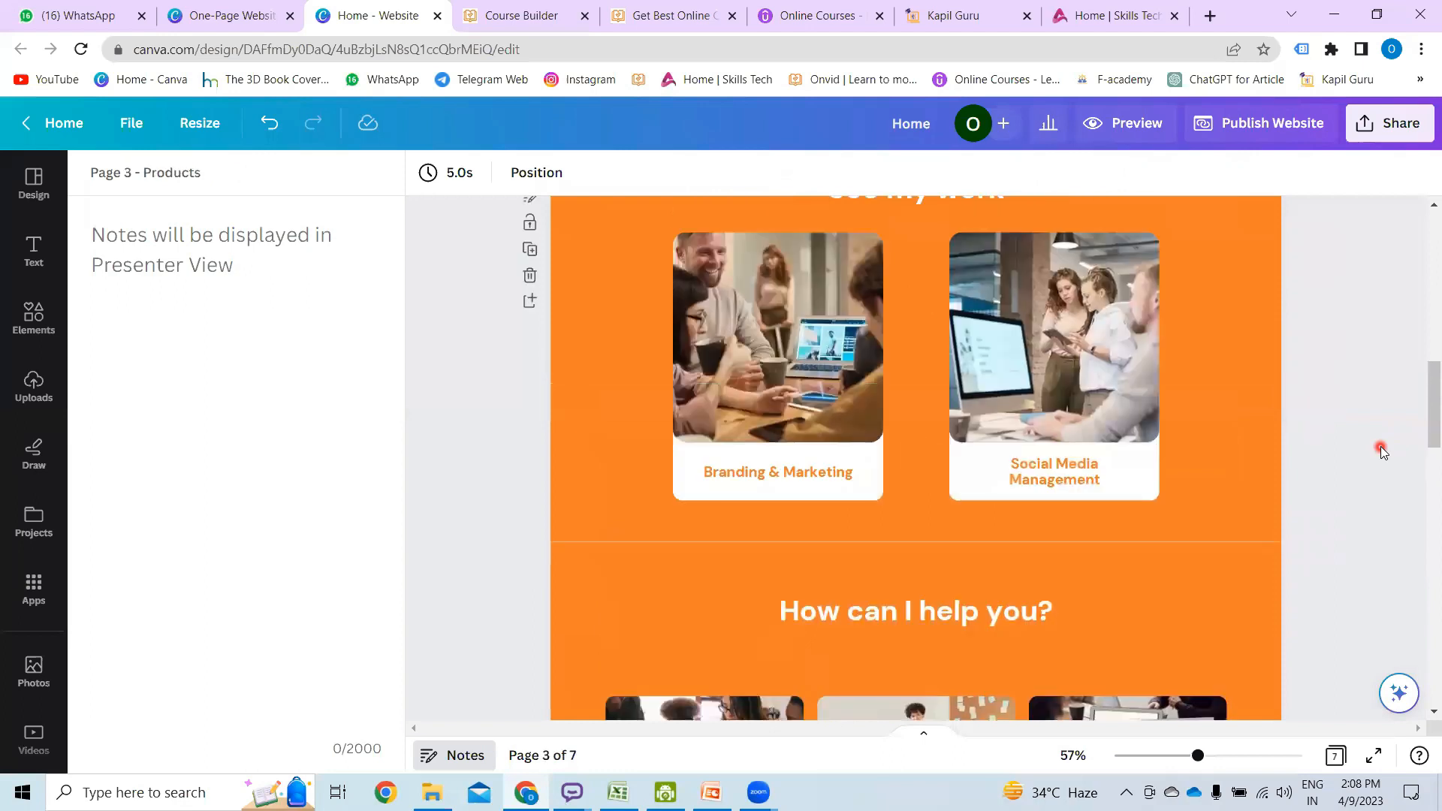
scroll(1380, 447, up, 6)
scroll(1380, 446, up, 4)
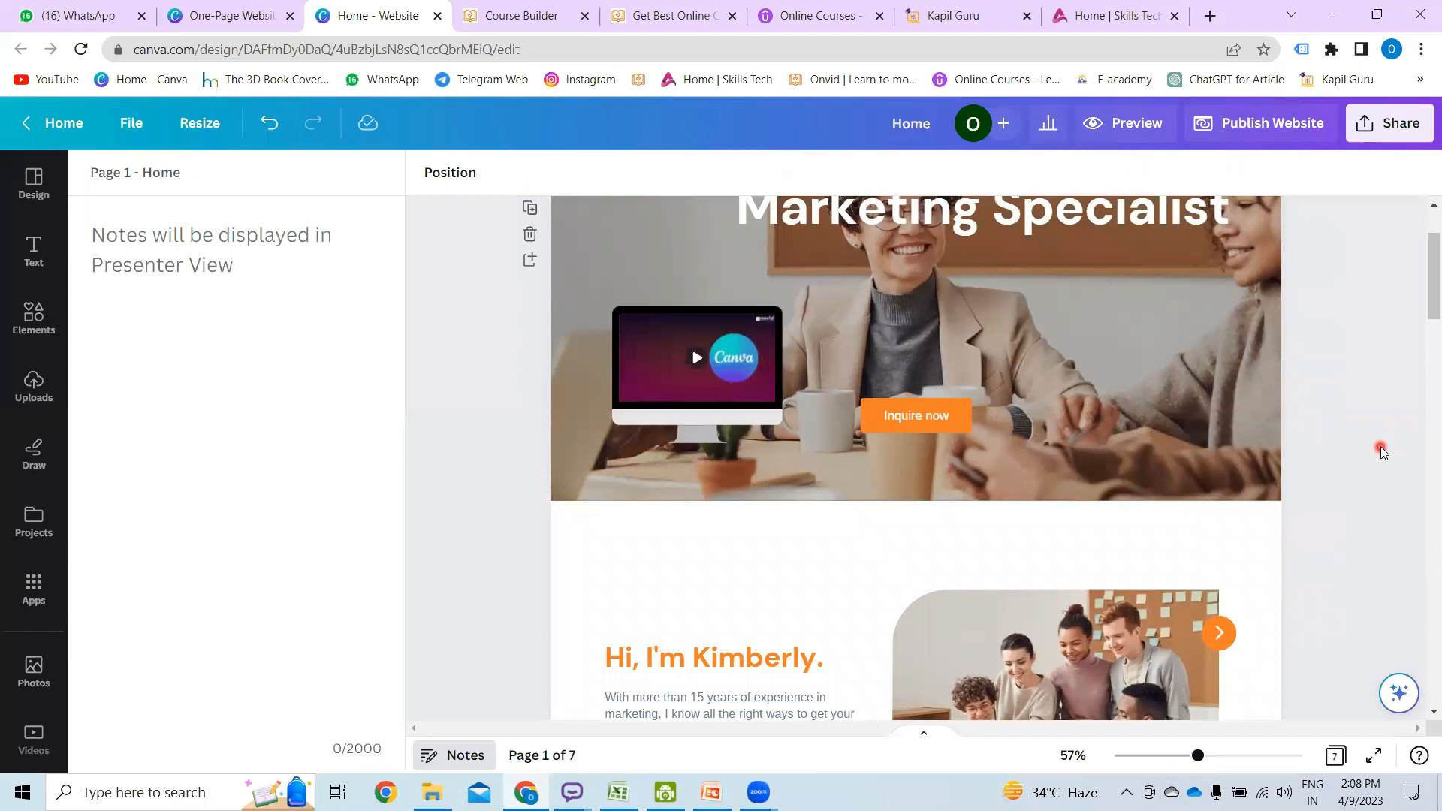
scroll(1381, 446, down, 1)
scroll(688, 560, down, 2)
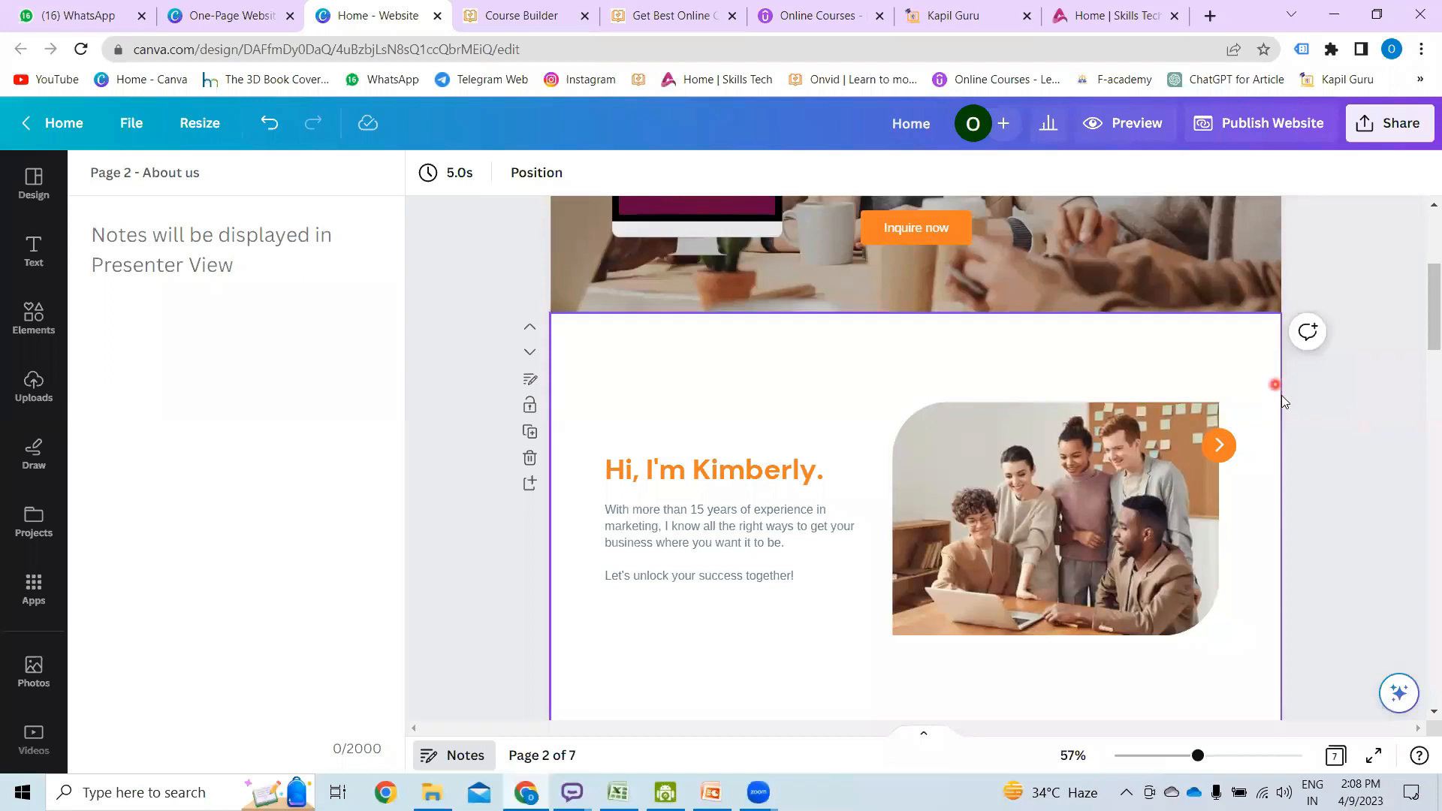
scroll(1281, 395, up, 5)
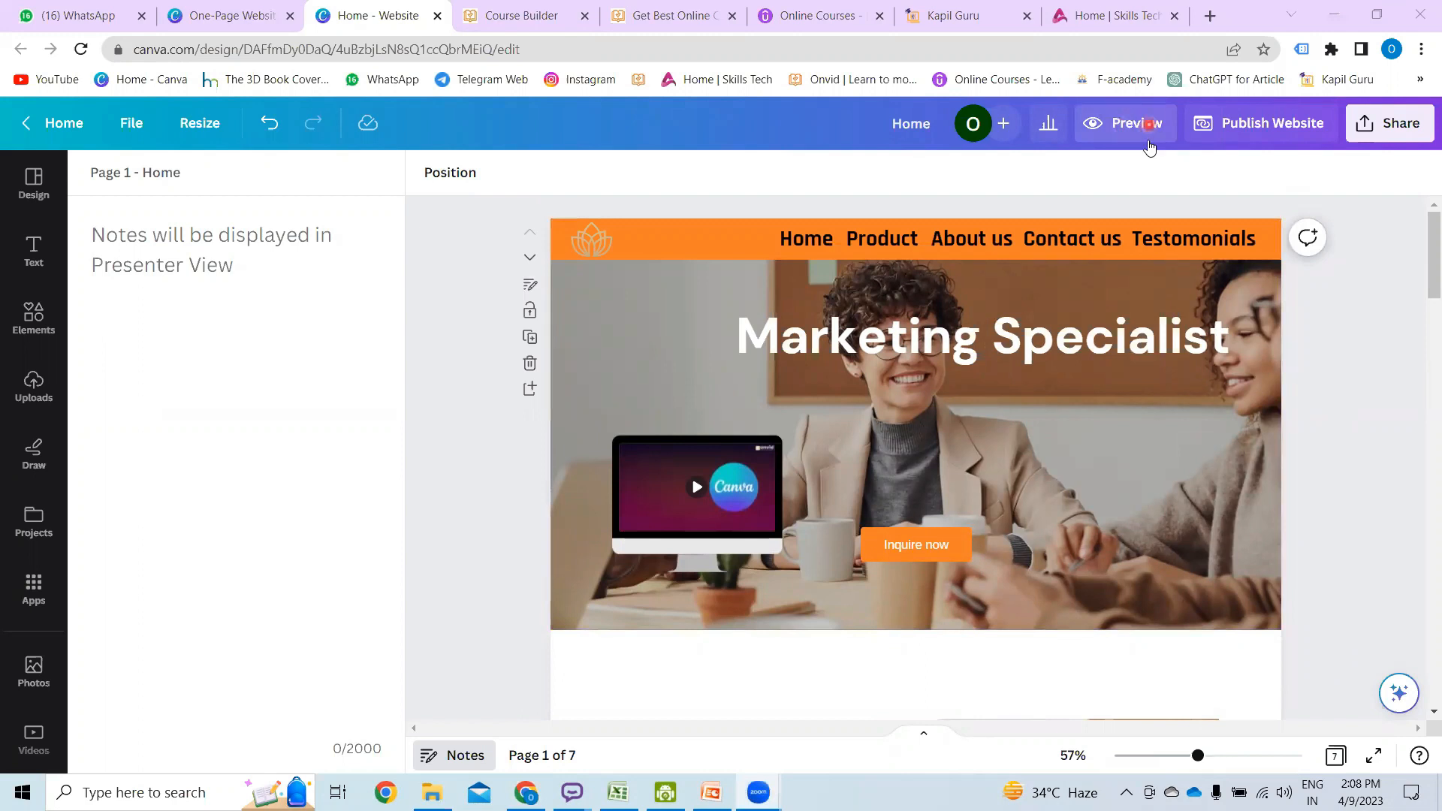
- Preview the website in desktop and mobile views, check the mobile layout down to the "See my work" section, and close the preview
click(1147, 143)
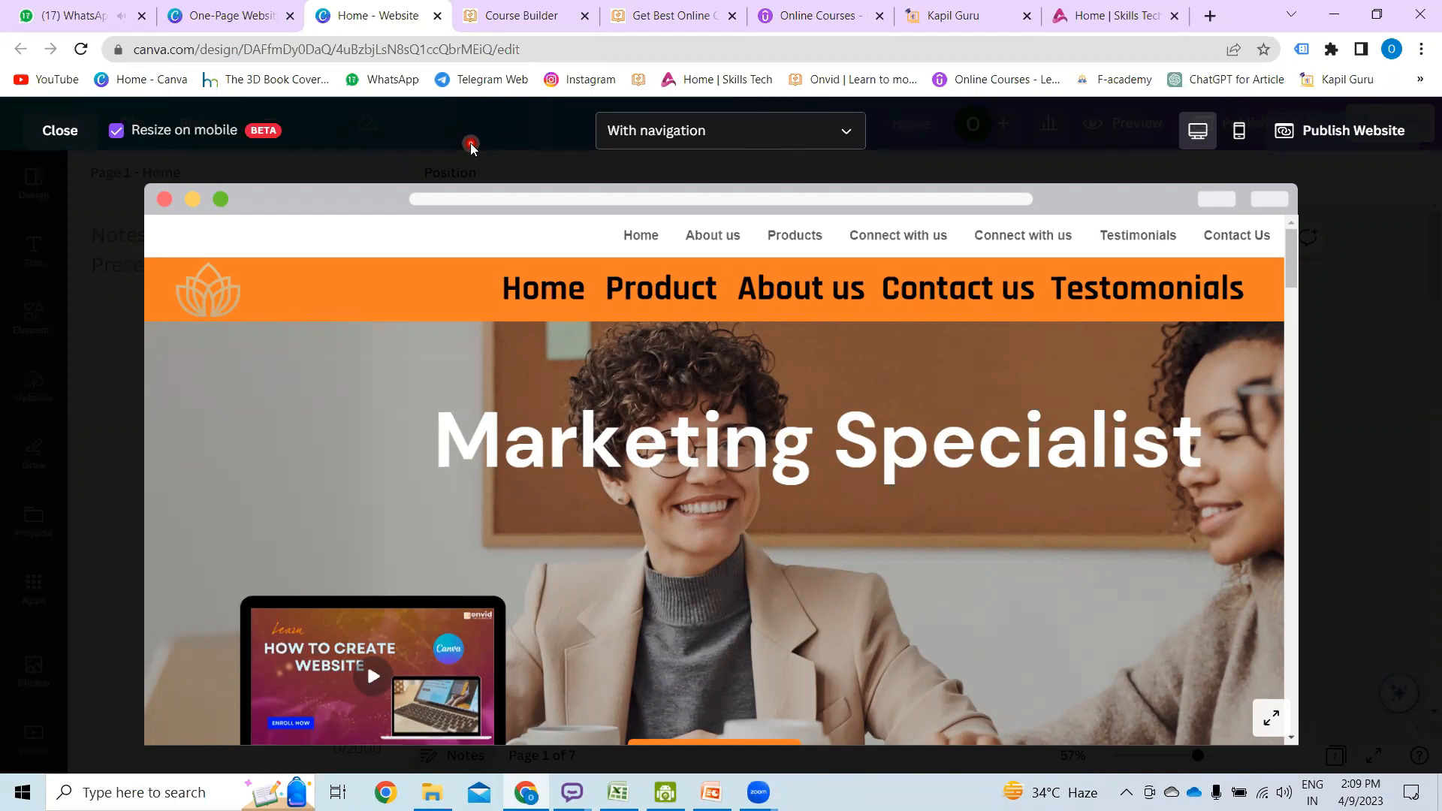
click(1240, 133)
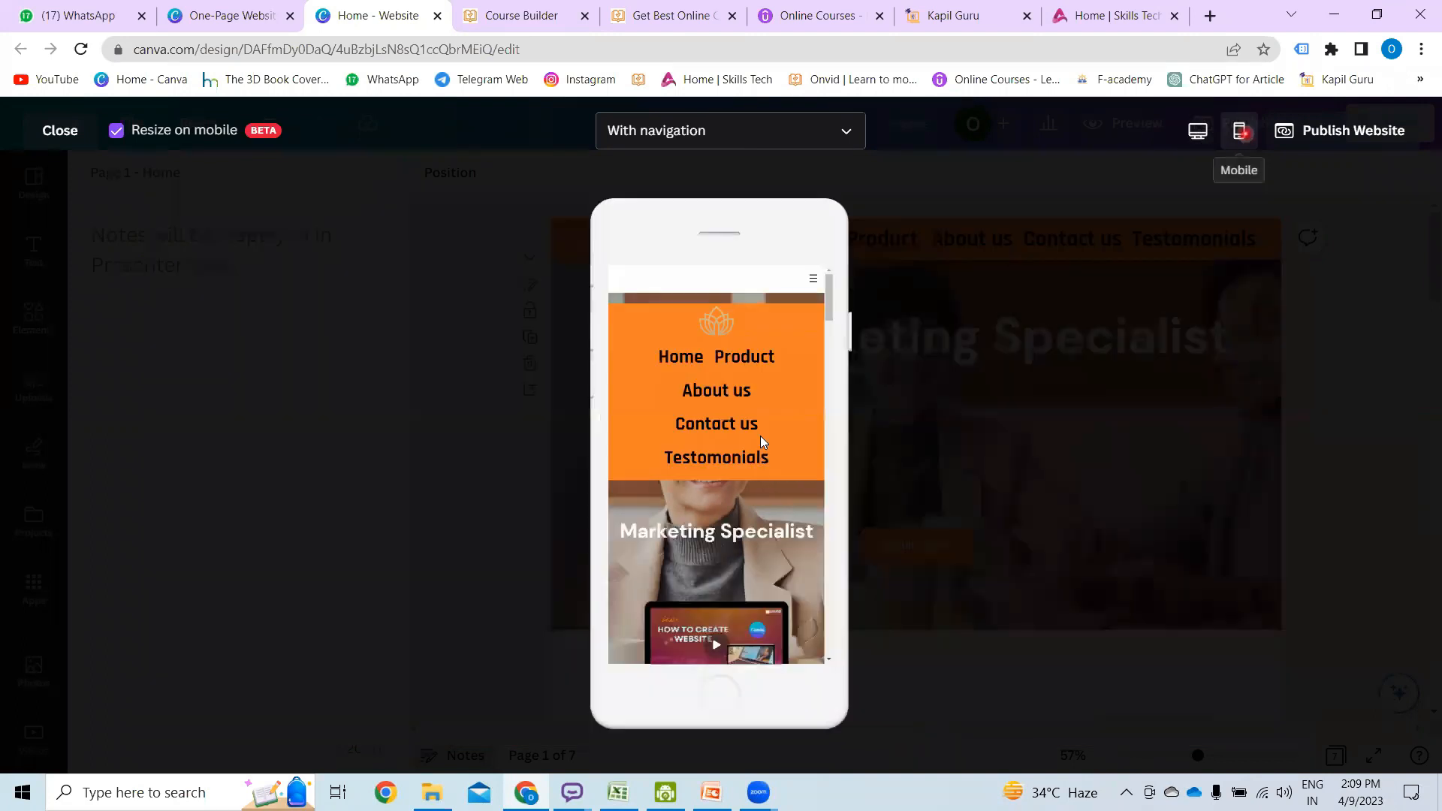
scroll(762, 440, down, 3)
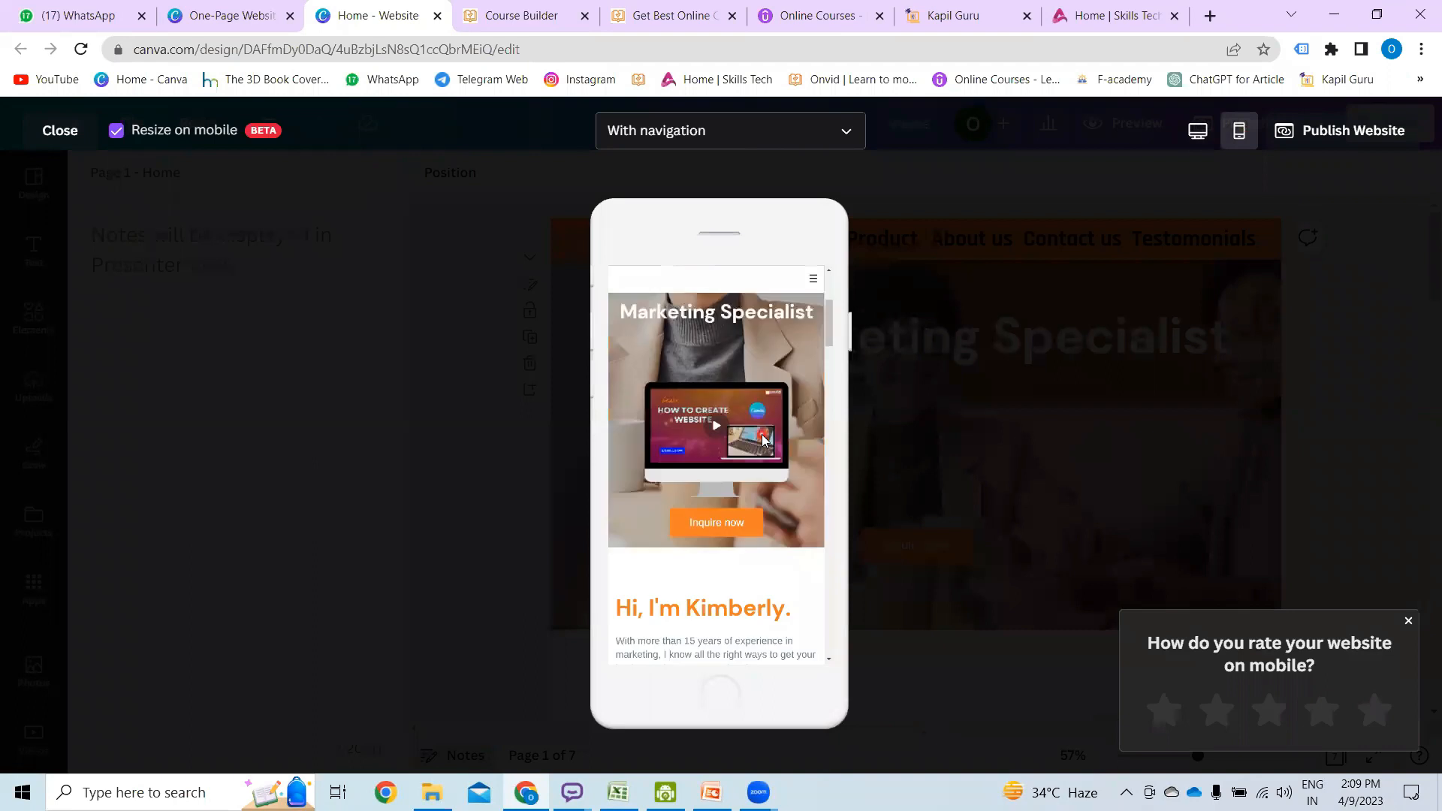
scroll(763, 440, down, 4)
scroll(763, 435, down, 4)
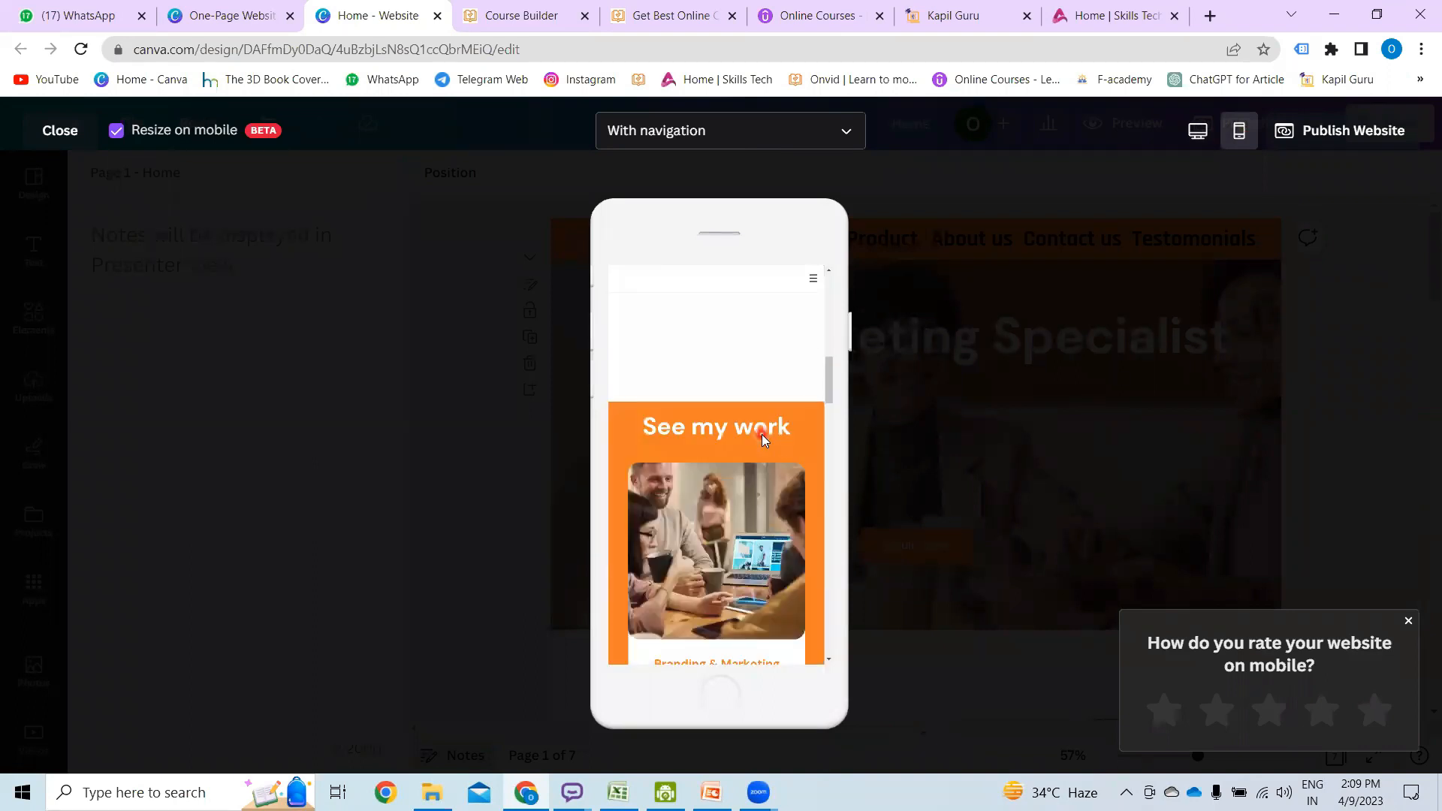
scroll(764, 431, up, 8)
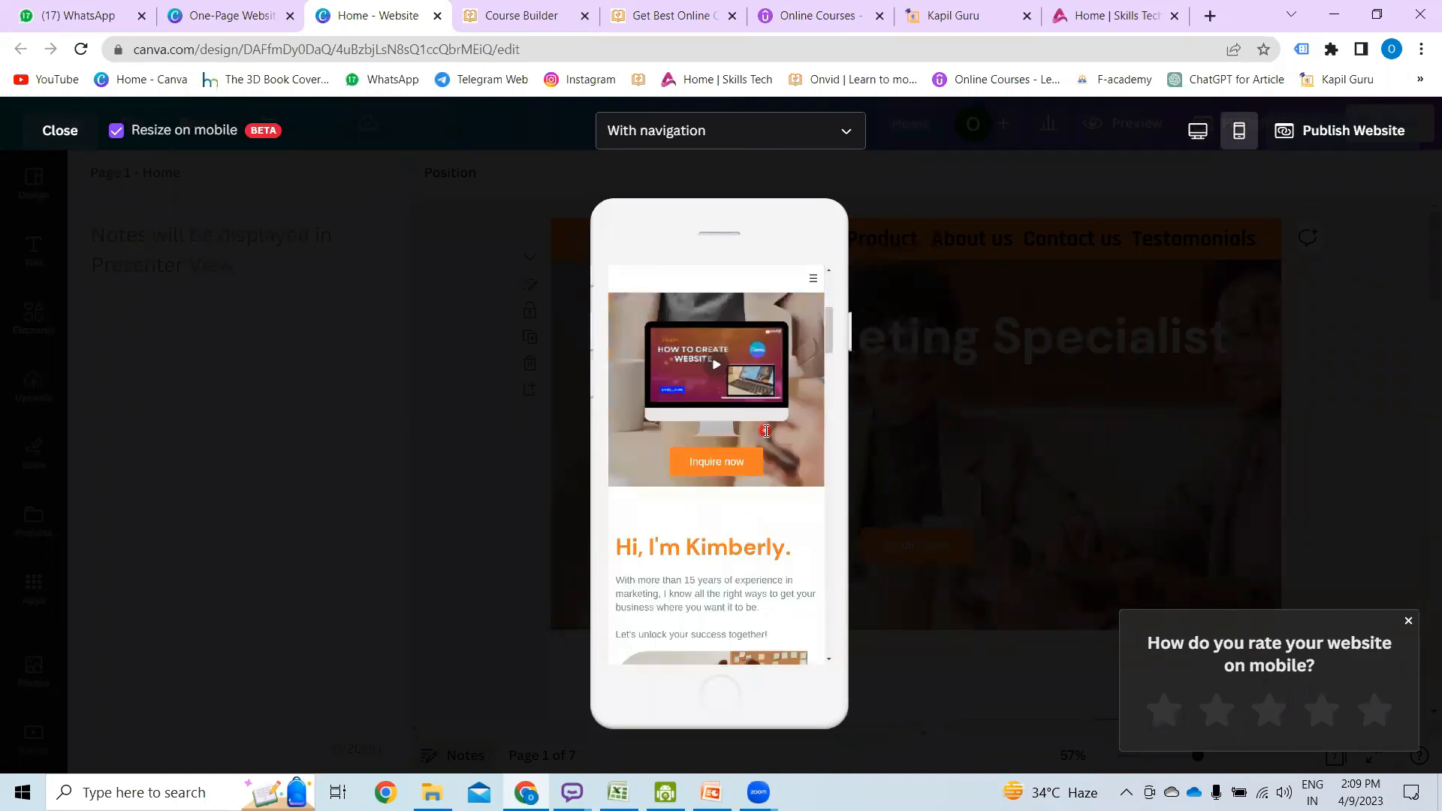
scroll(766, 431, up, 3)
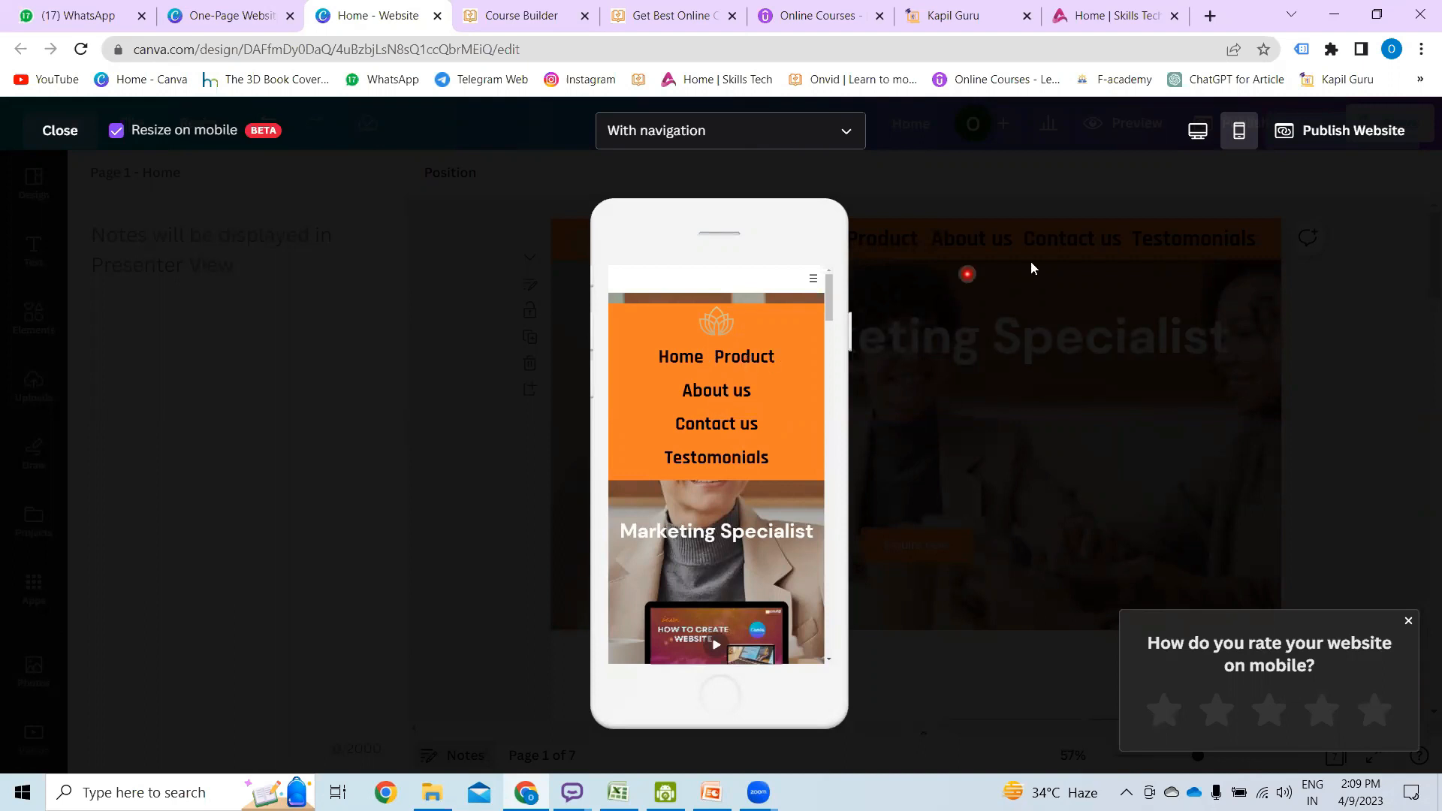
click(61, 131)
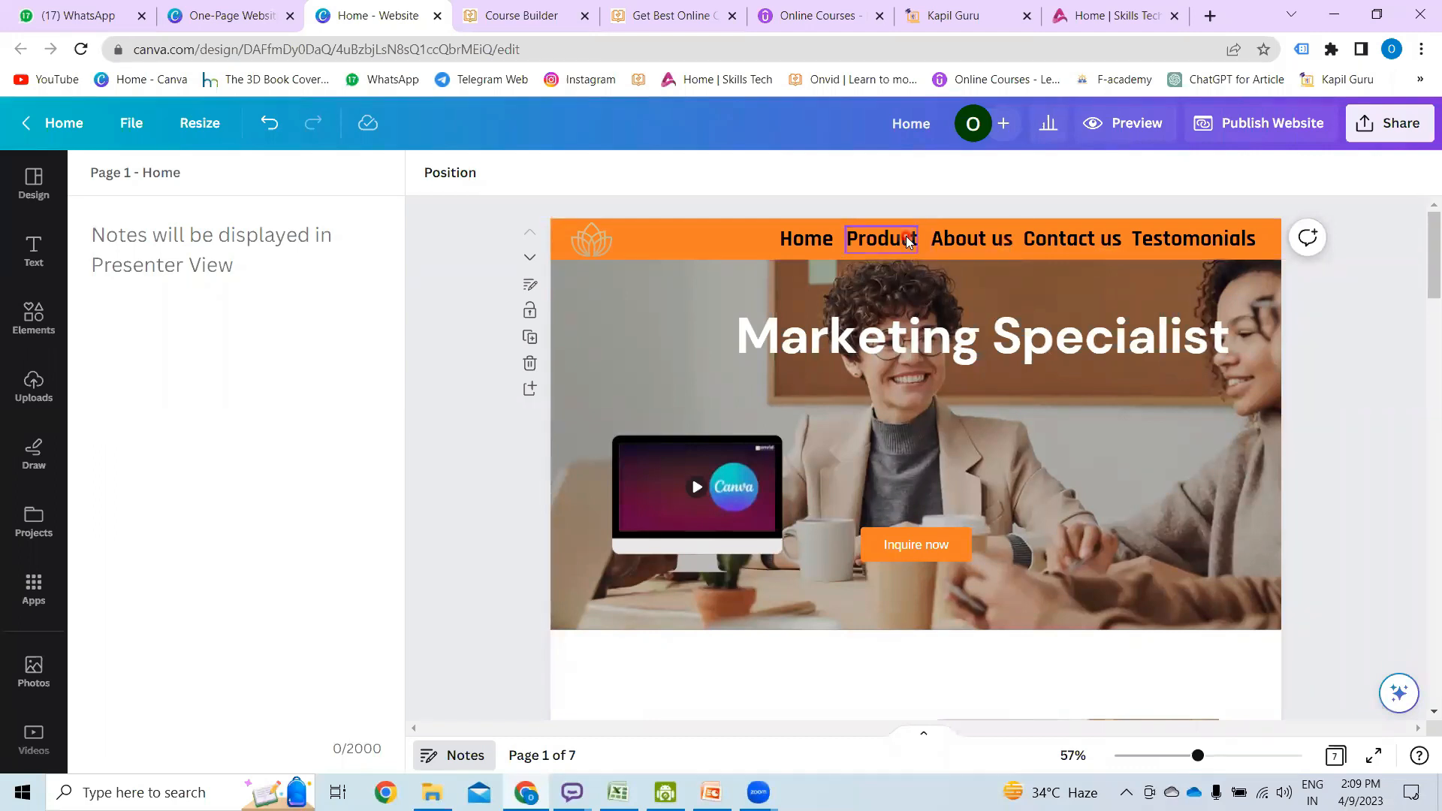
right_click(812, 245)
click(1010, 275)
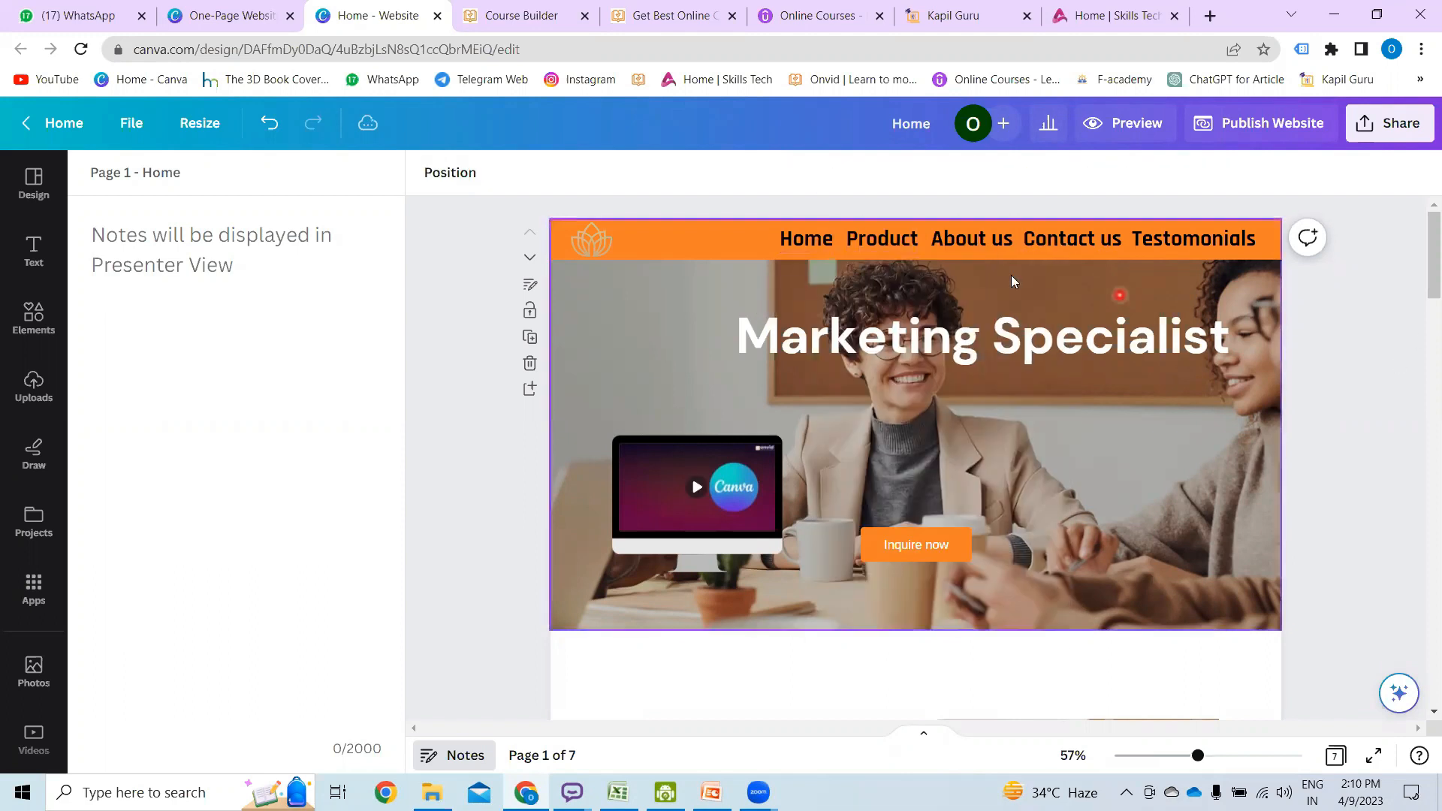
click(816, 241)
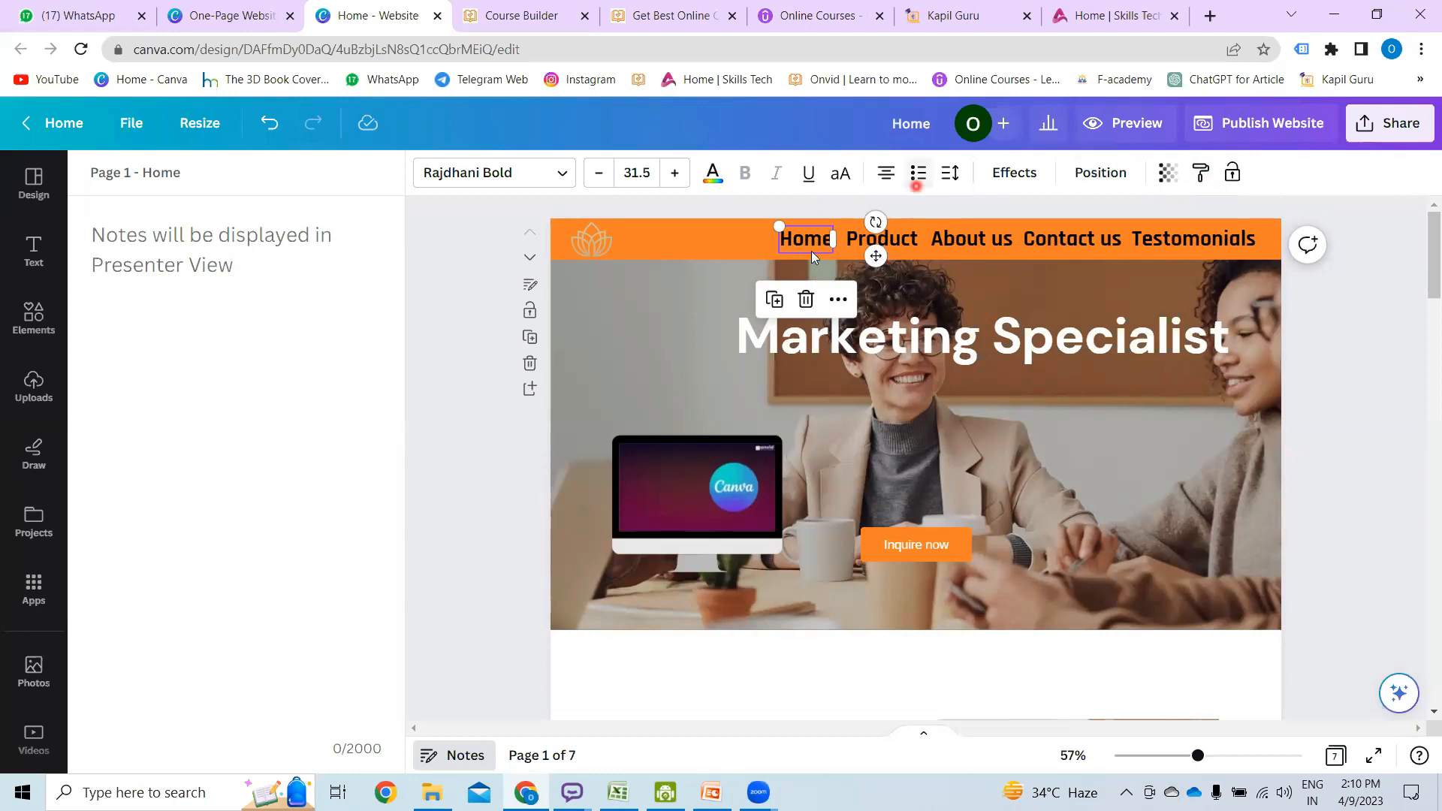
click(838, 299)
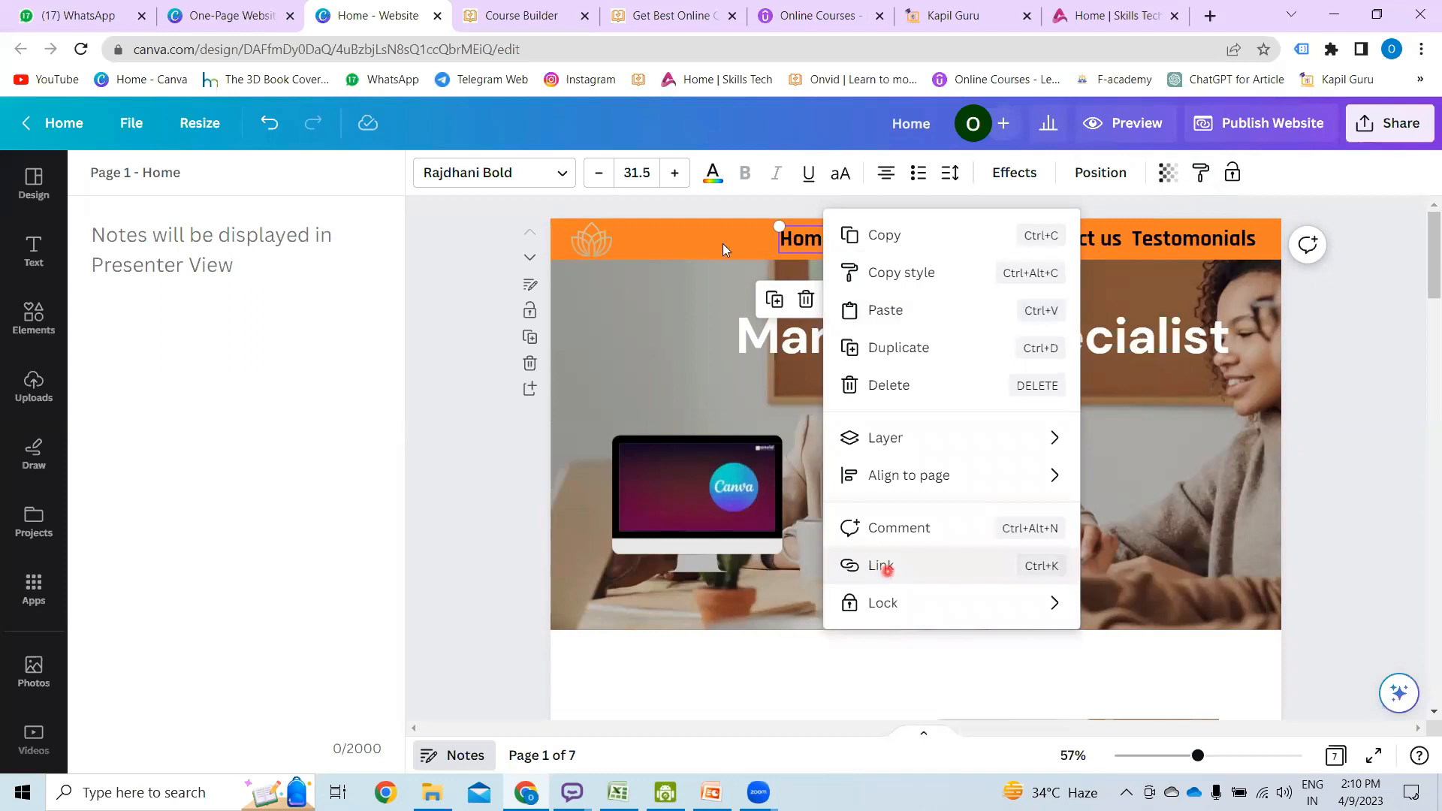
click(820, 224)
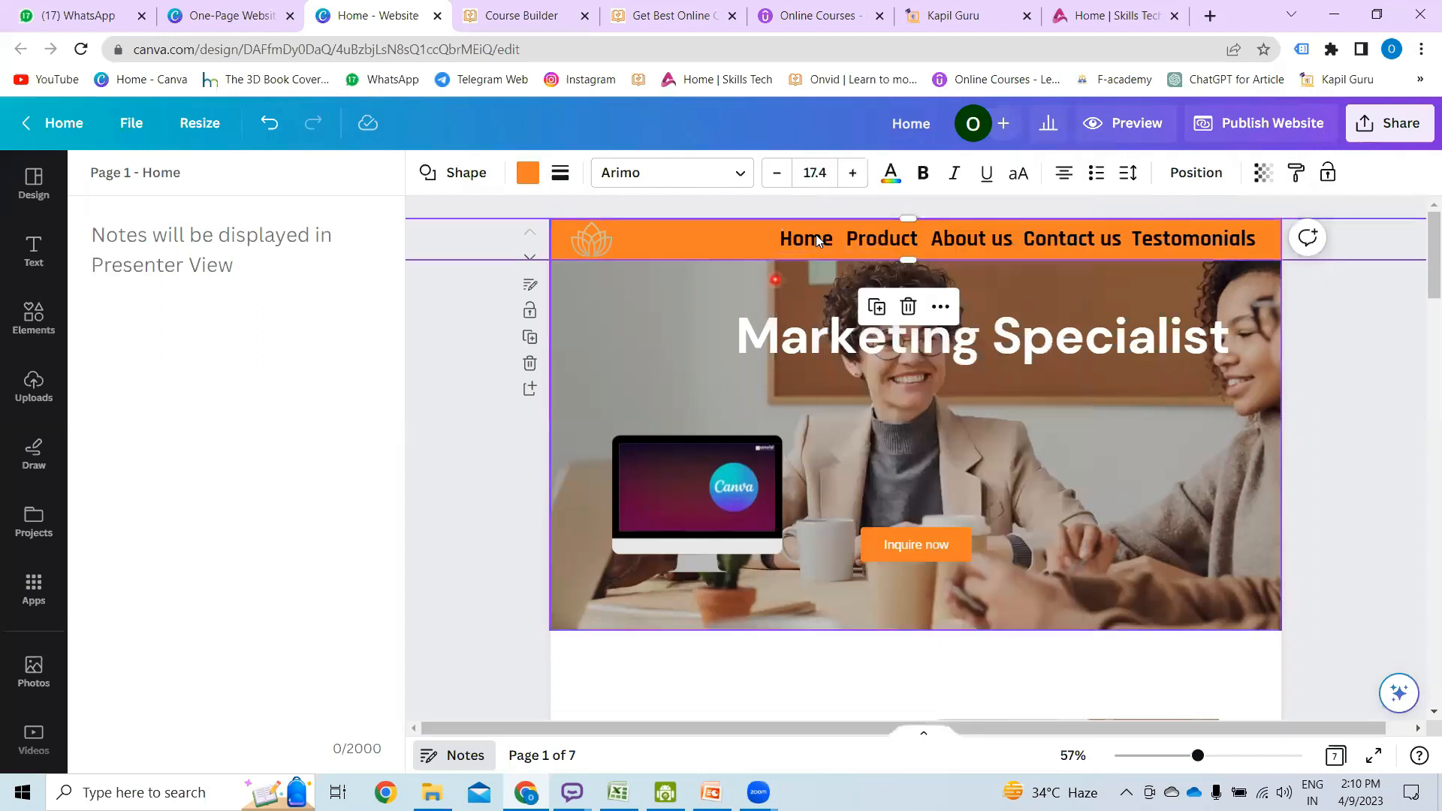
- Link the header's Home menu text to the document page "1 - Home"
click(806, 239)
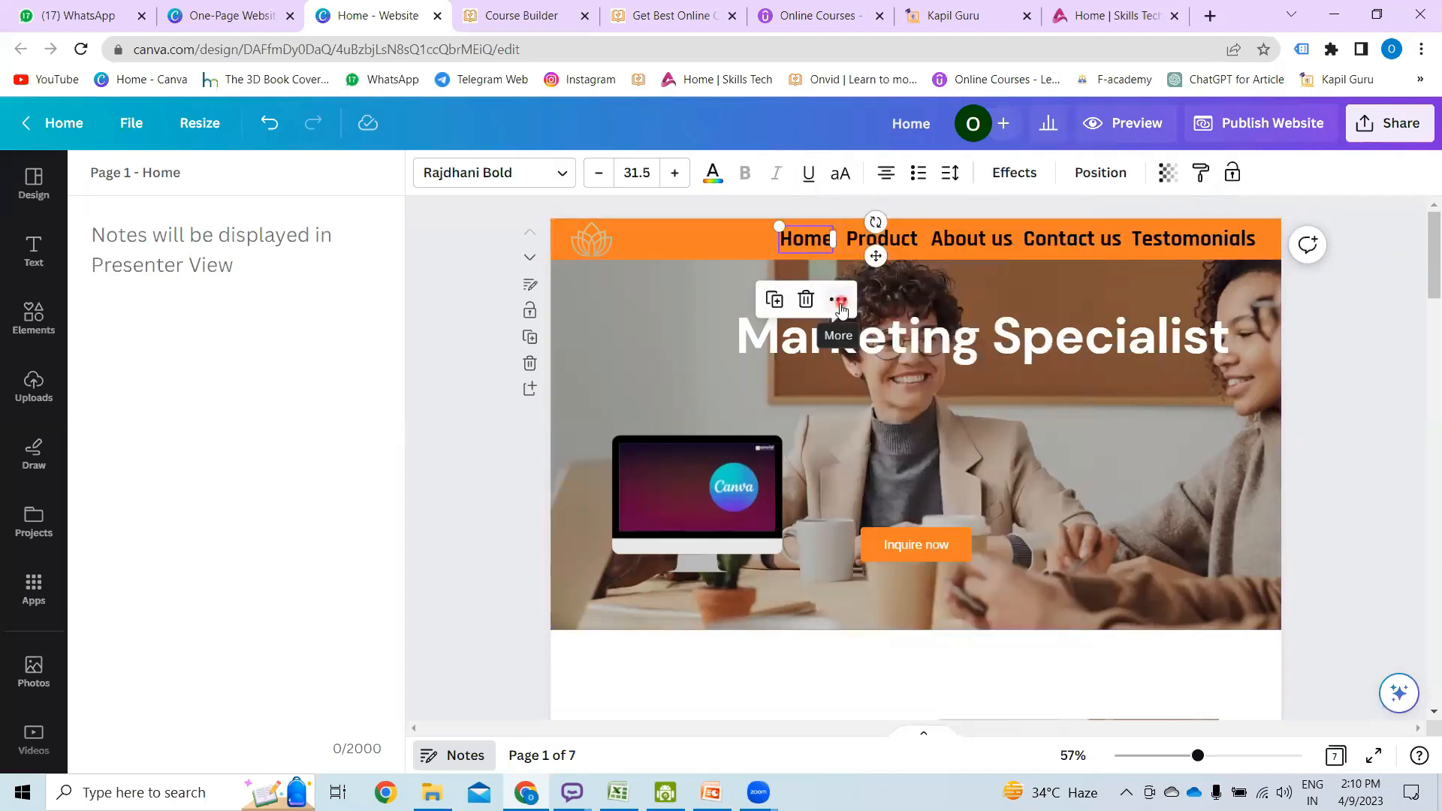
click(839, 302)
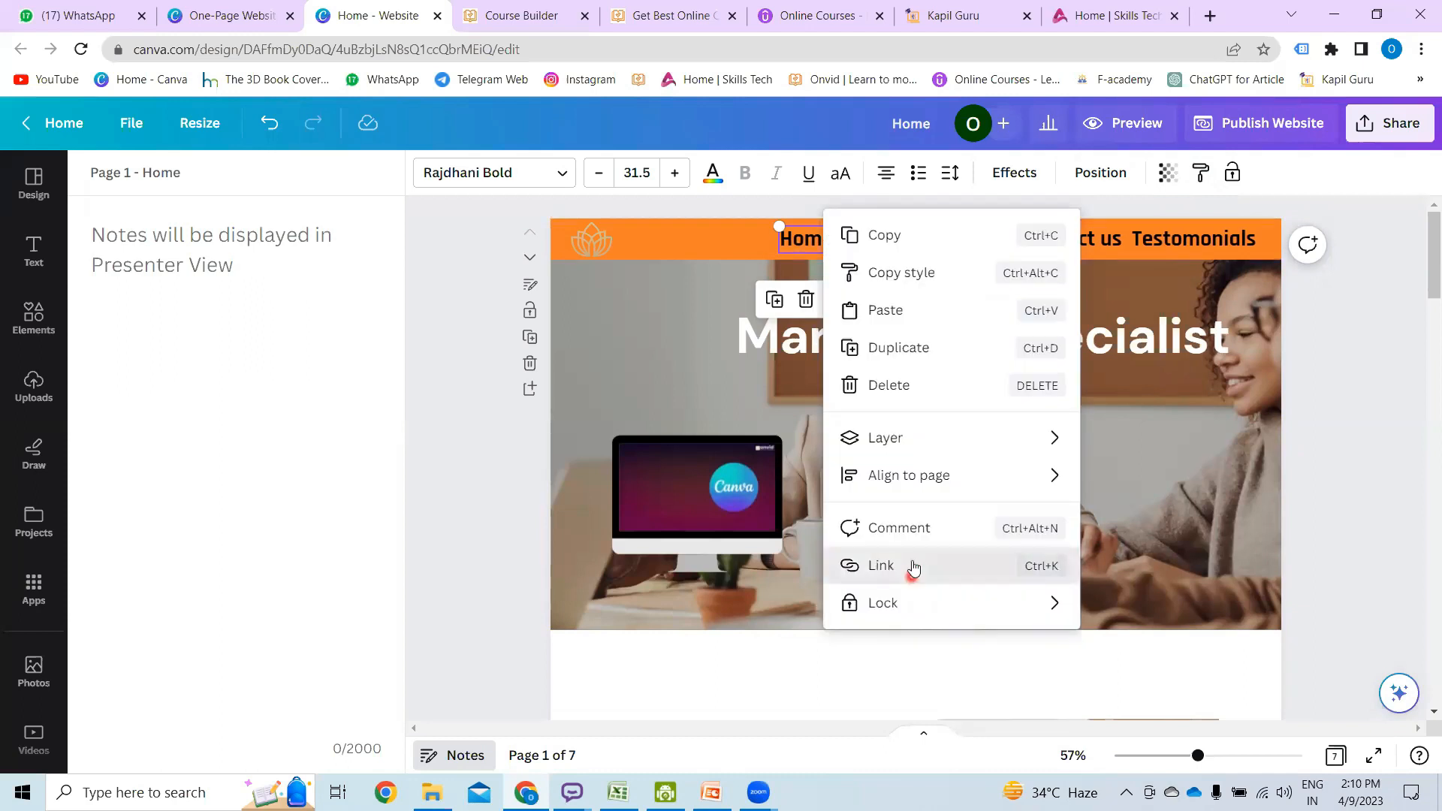
click(911, 578)
click(649, 308)
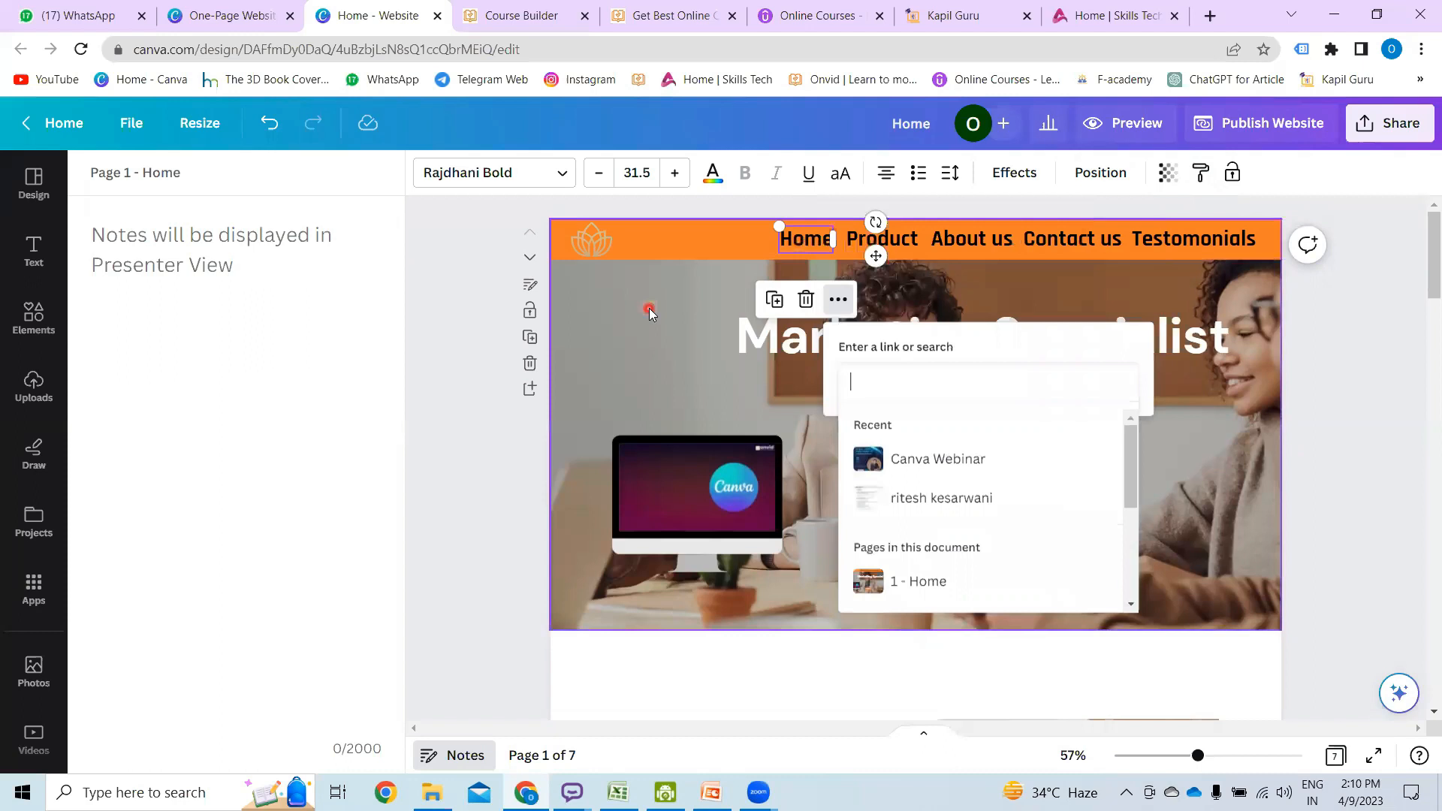
click(1029, 473)
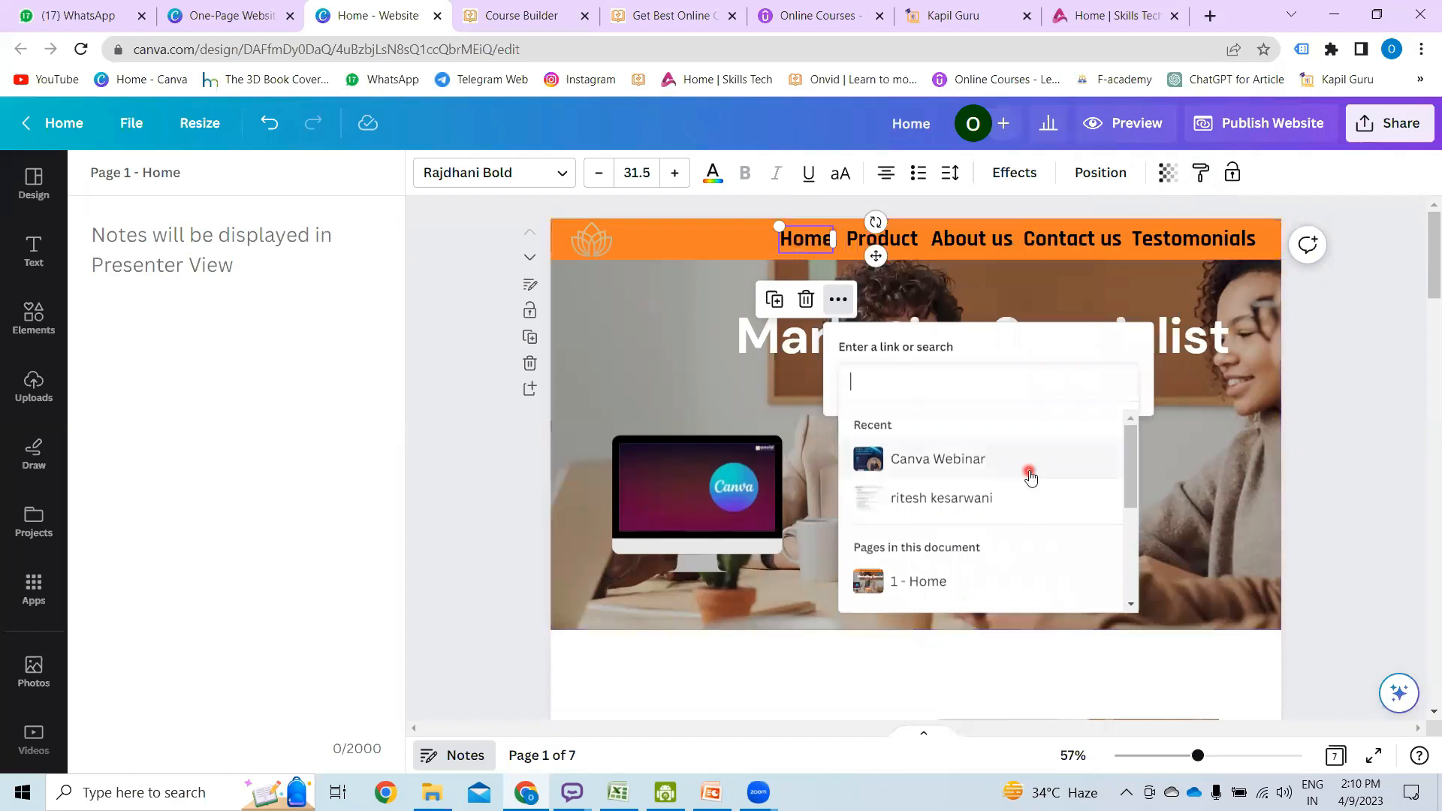
scroll(999, 451, down, 3)
scroll(947, 504, up, 1)
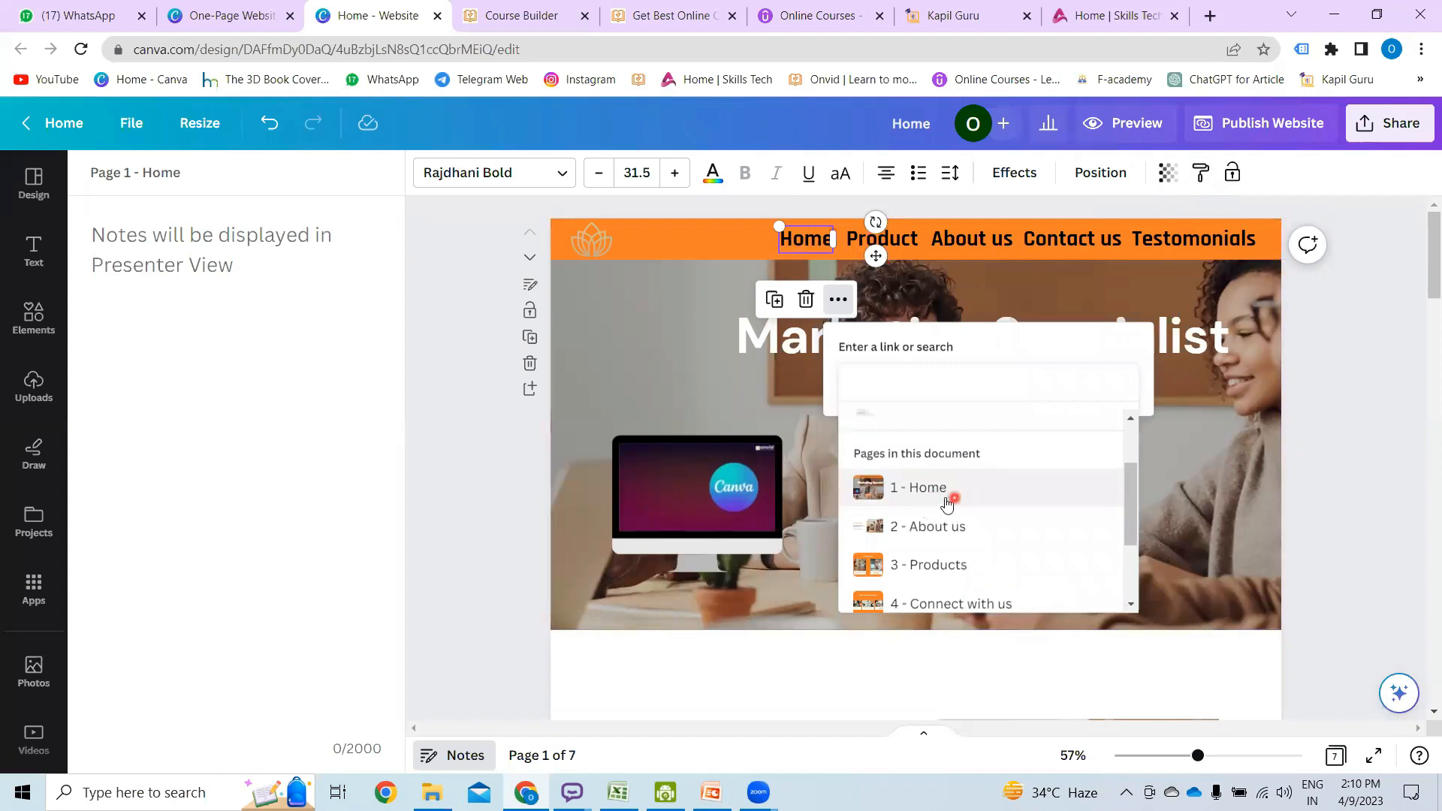
click(940, 496)
click(1140, 433)
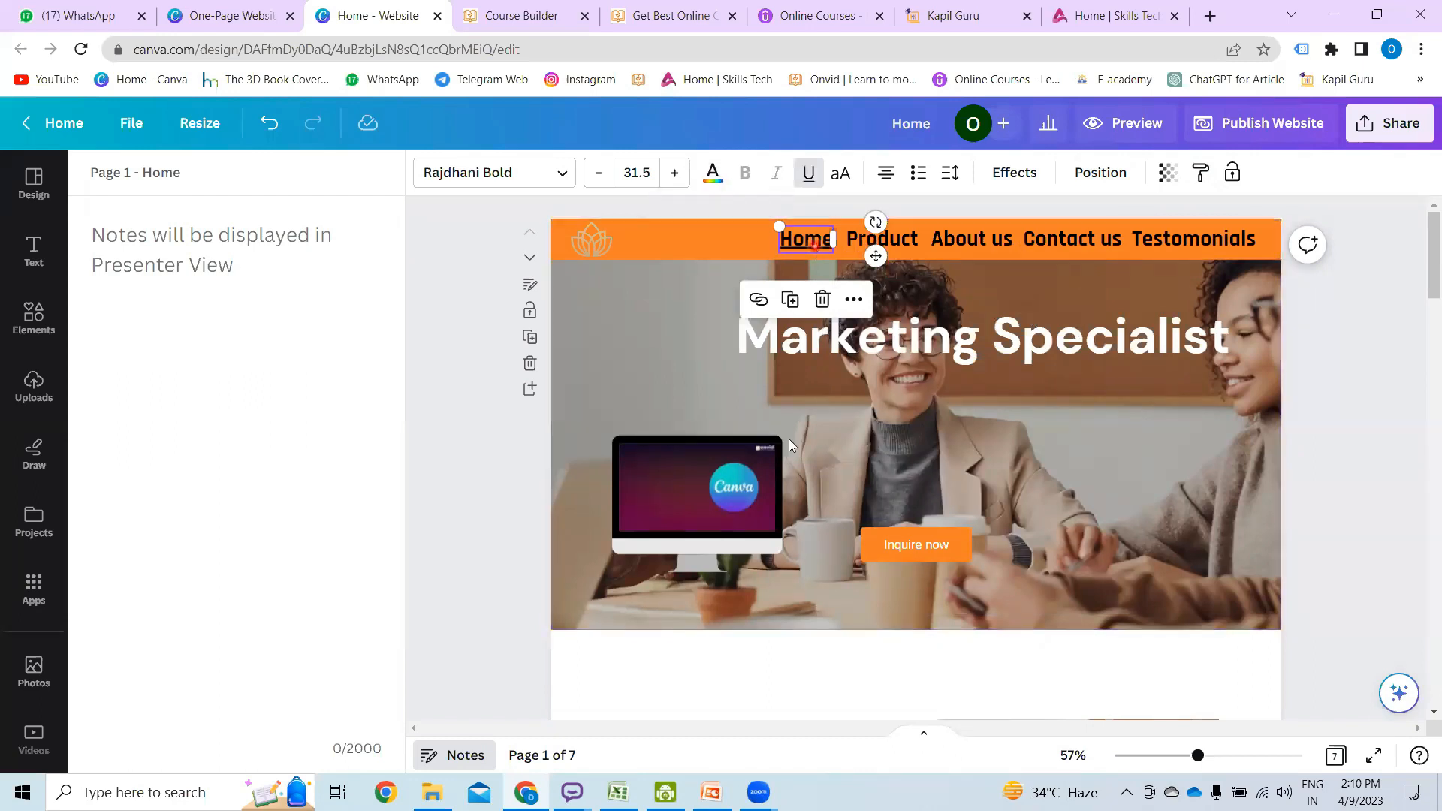
- Link the header's Product menu text to the document page "3 - Products"
click(912, 240)
right_click(912, 241)
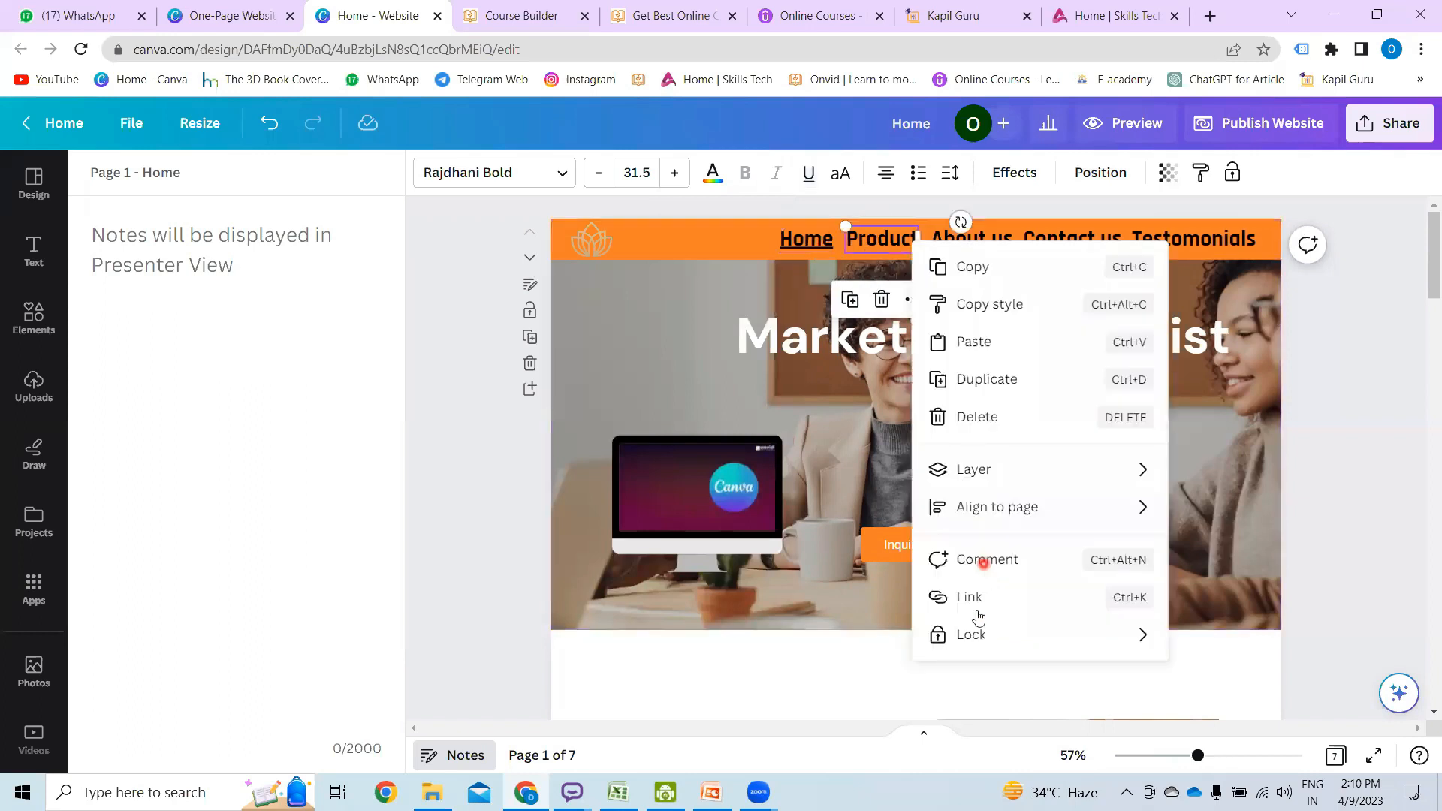
click(974, 599)
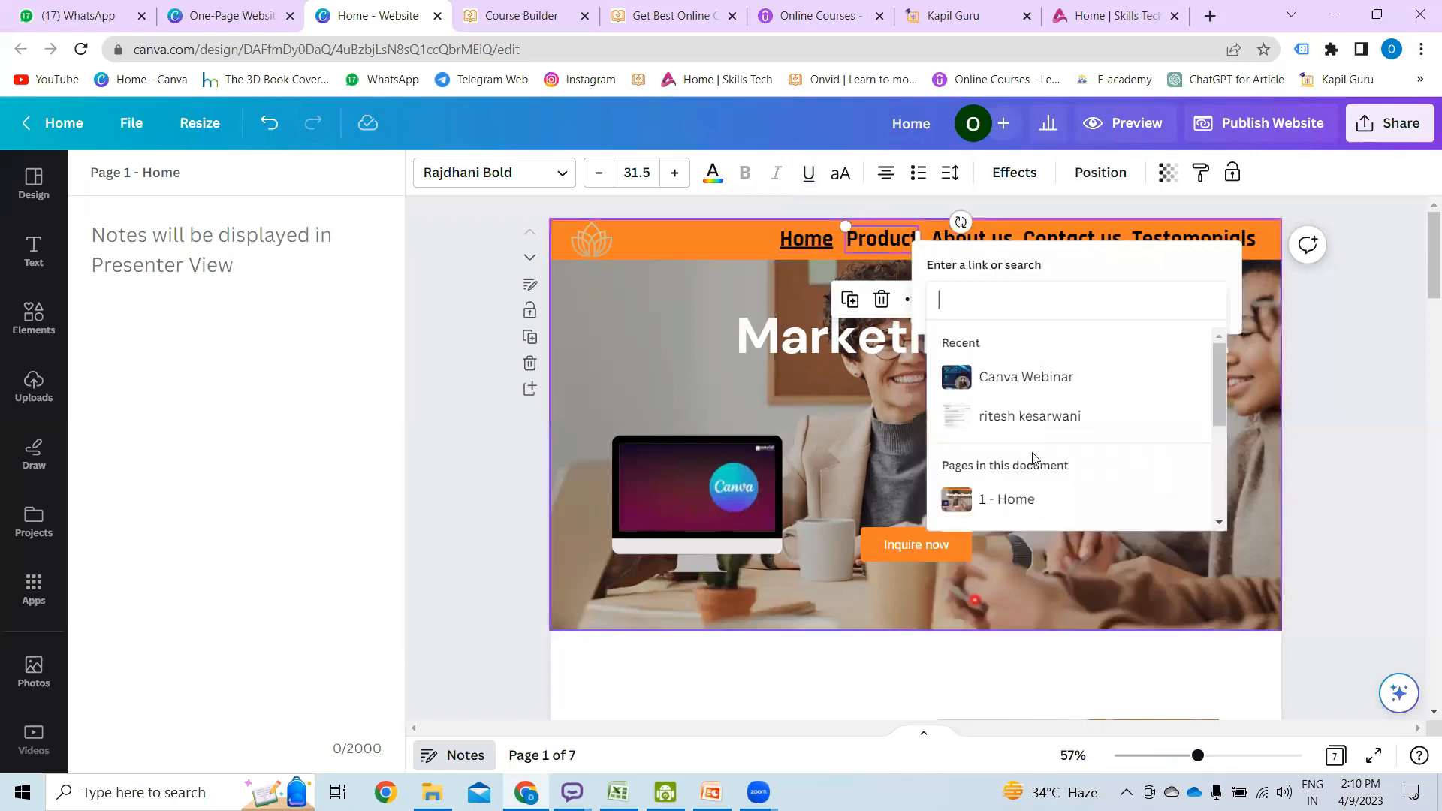
scroll(1034, 458, down, 2)
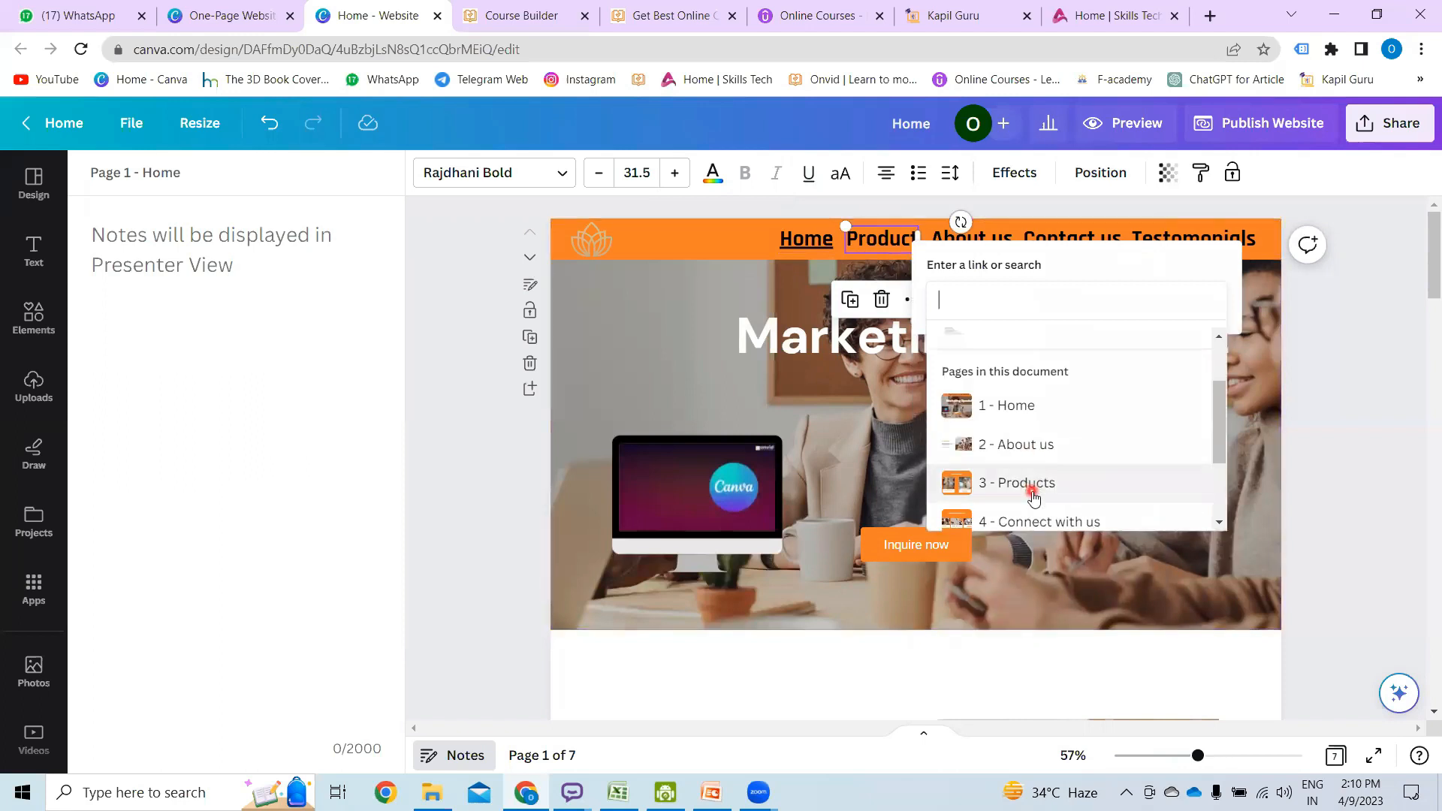
click(1042, 492)
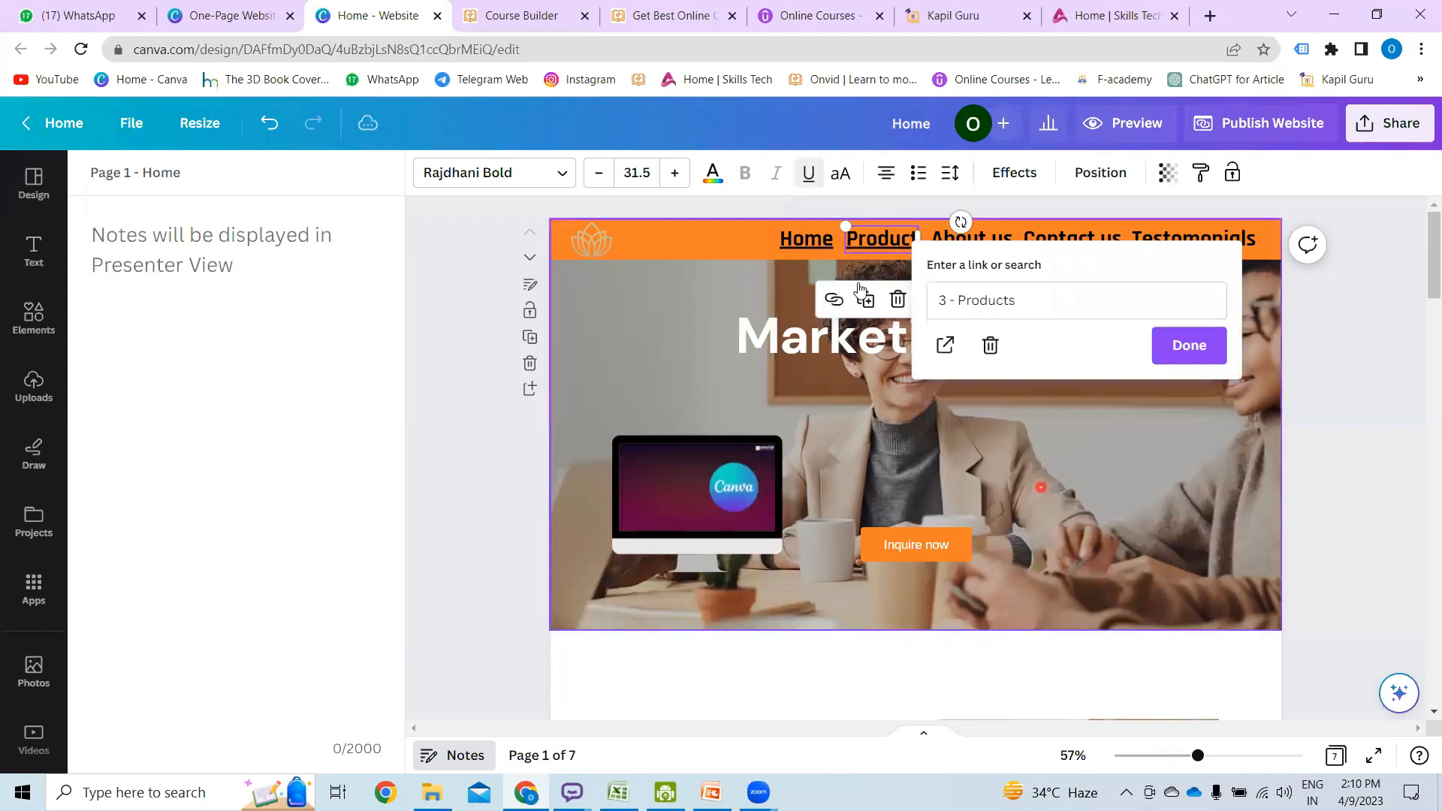
click(1192, 347)
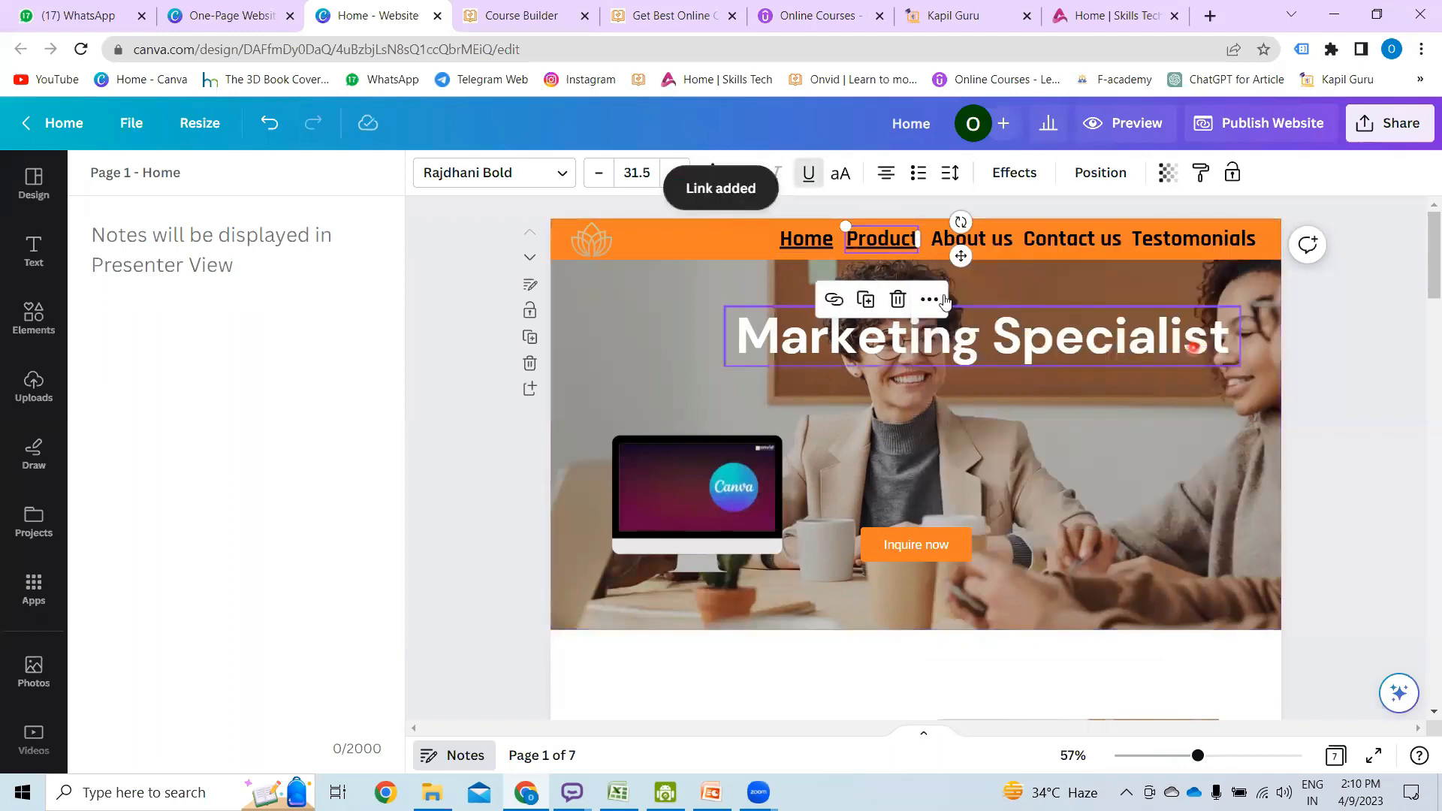
- Link the header's About us menu text to the document page "2 - About us"
right_click(985, 238)
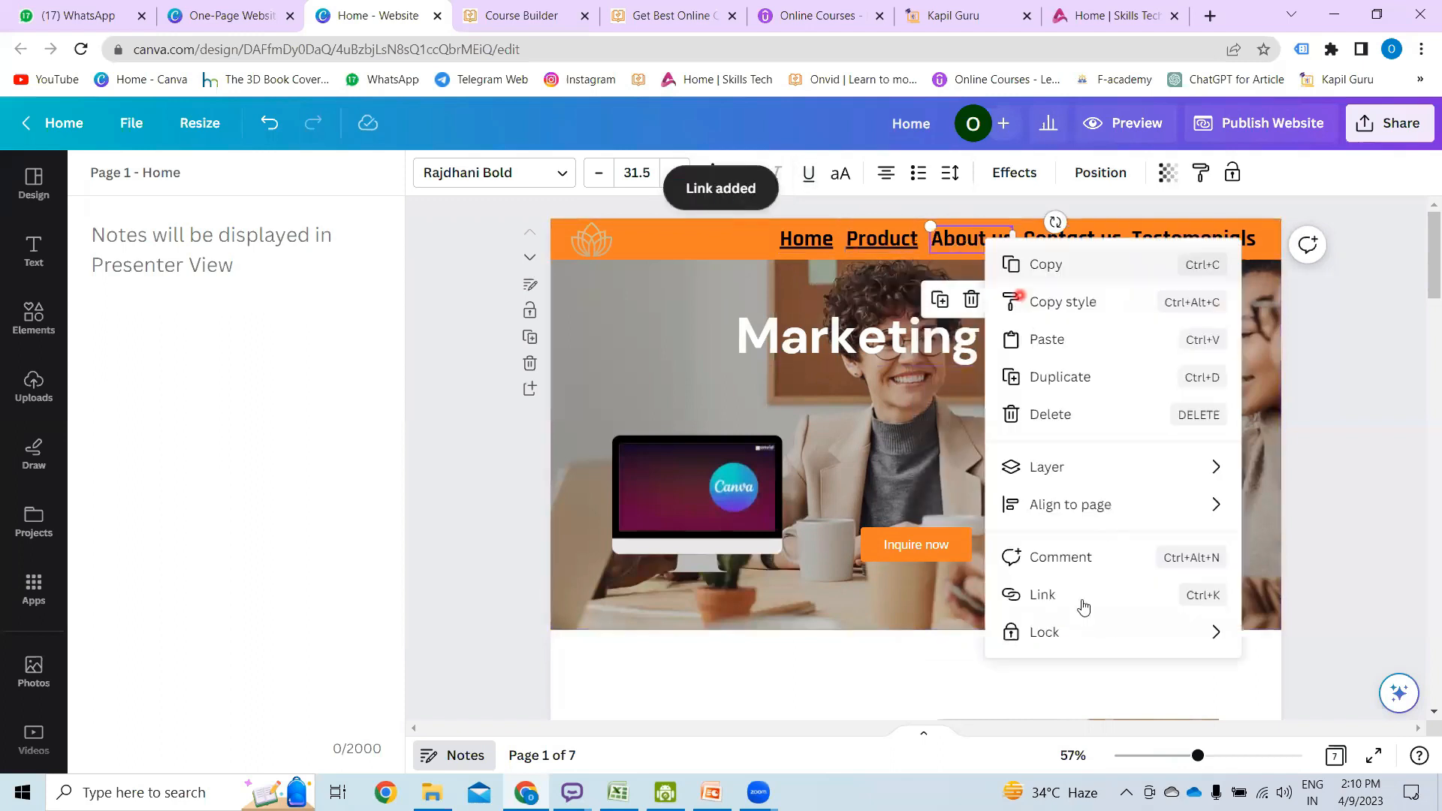
click(1154, 589)
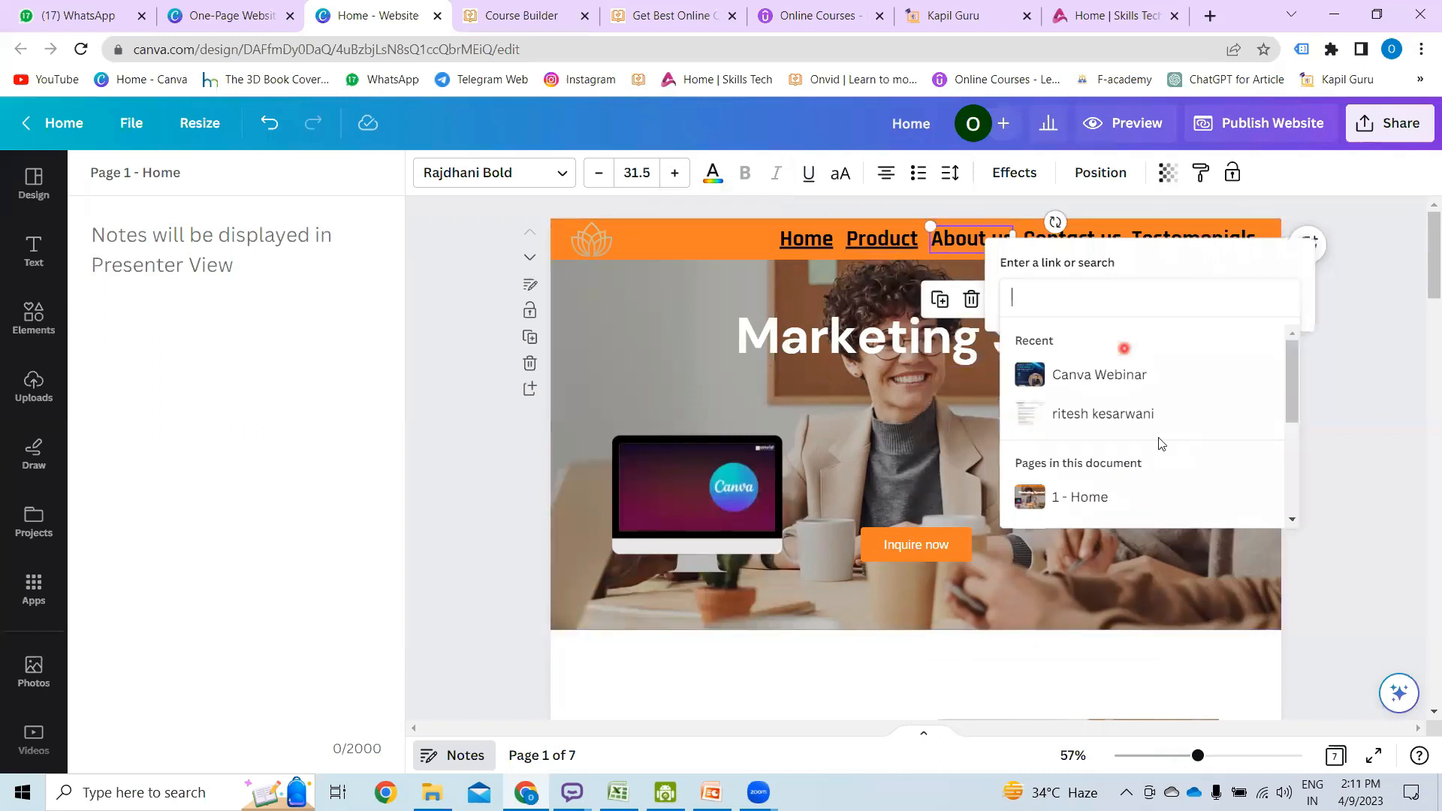
scroll(1089, 358, down, 3)
click(1102, 353)
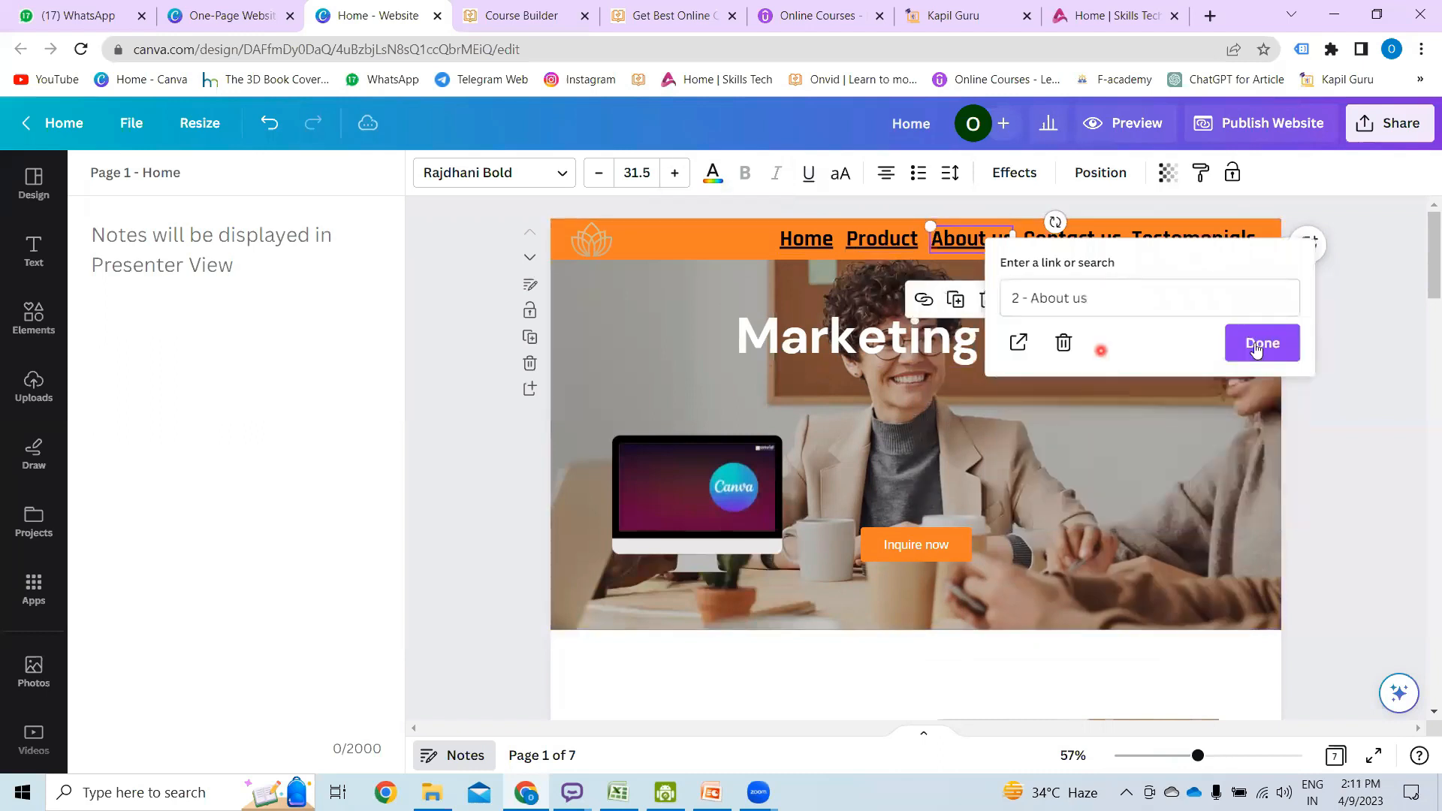
click(1256, 347)
- Link the header's Contact us menu text to the document page "7 - Contact Us"
click(1088, 243)
click(1120, 299)
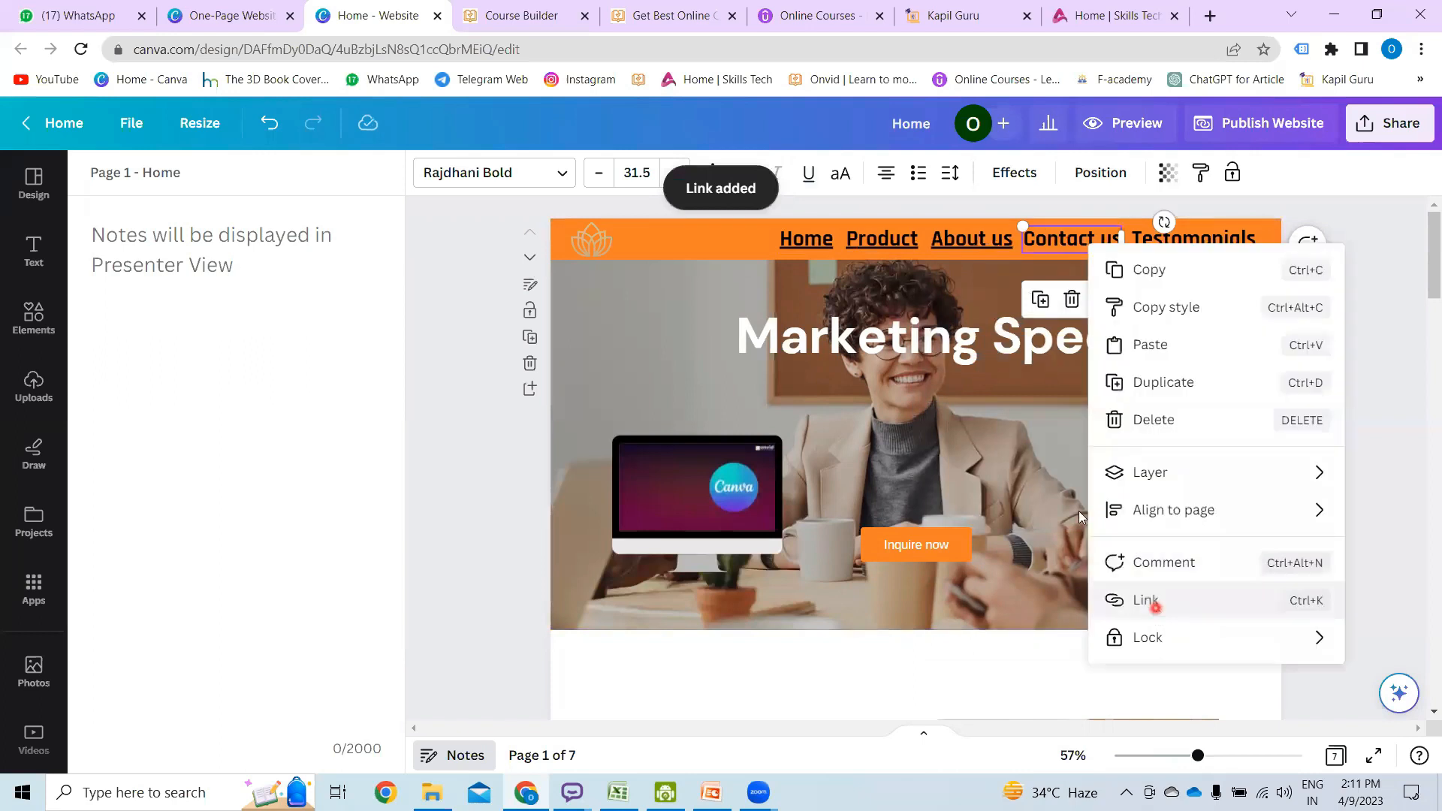
click(1156, 604)
scroll(1248, 424, down, 3)
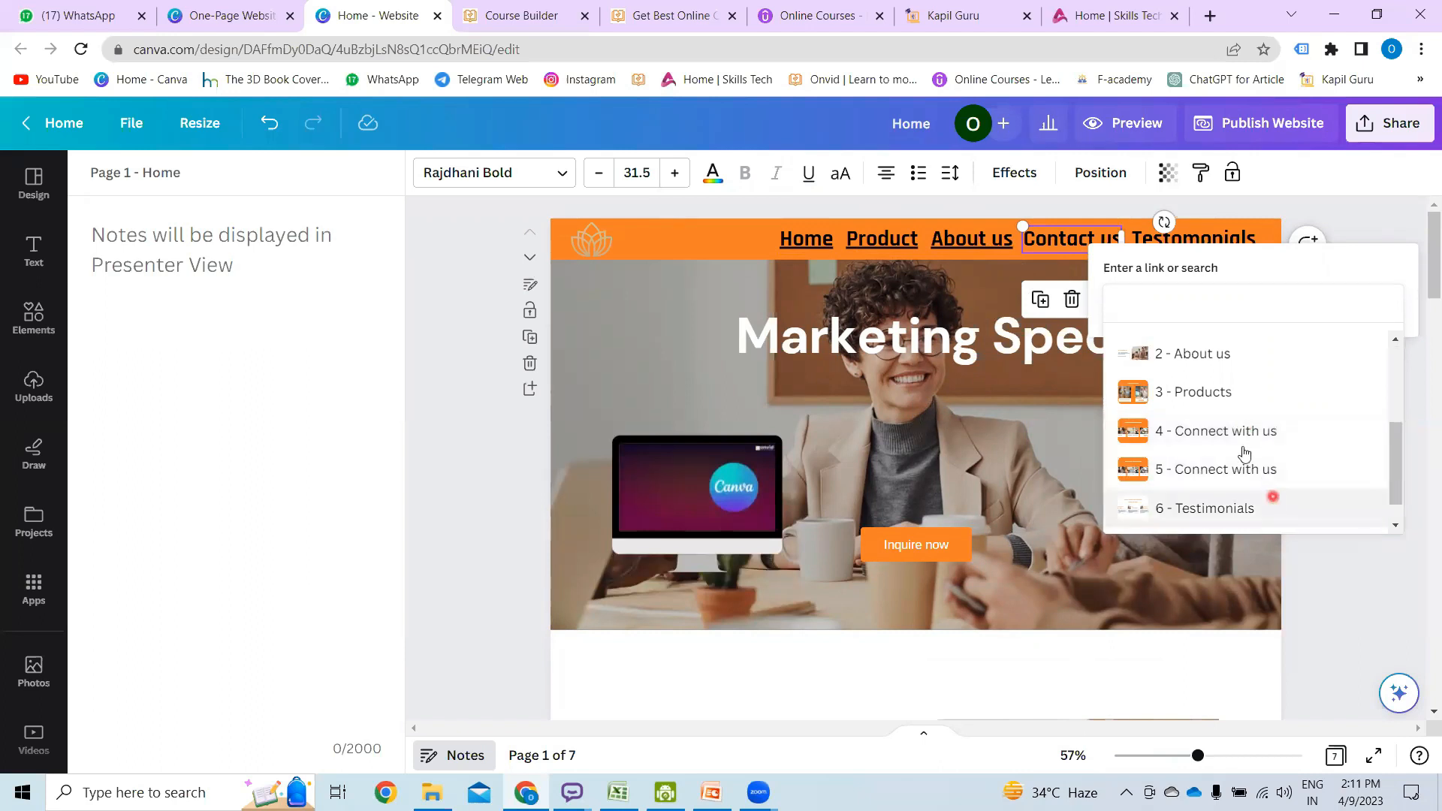
scroll(1246, 496, down, 1)
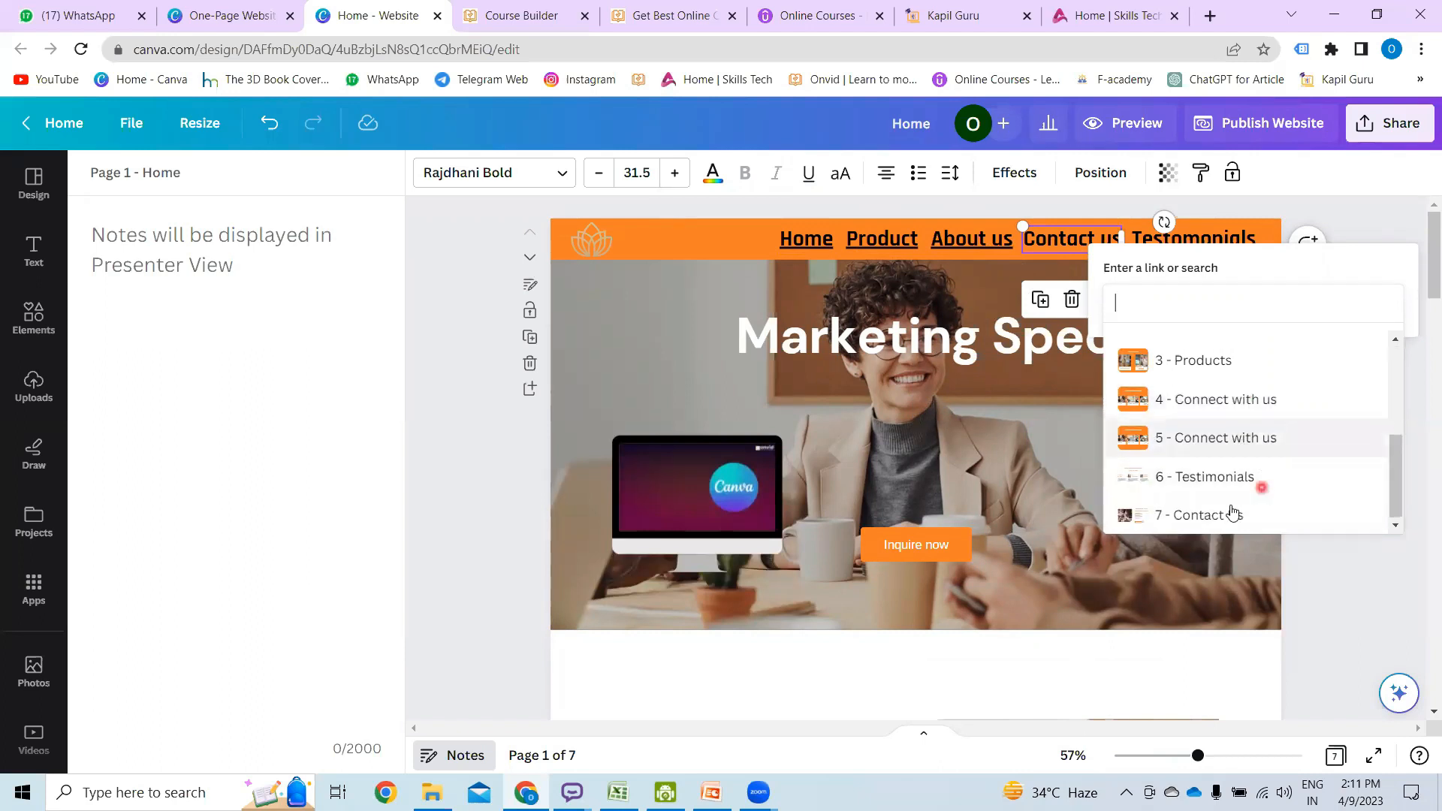
click(1233, 511)
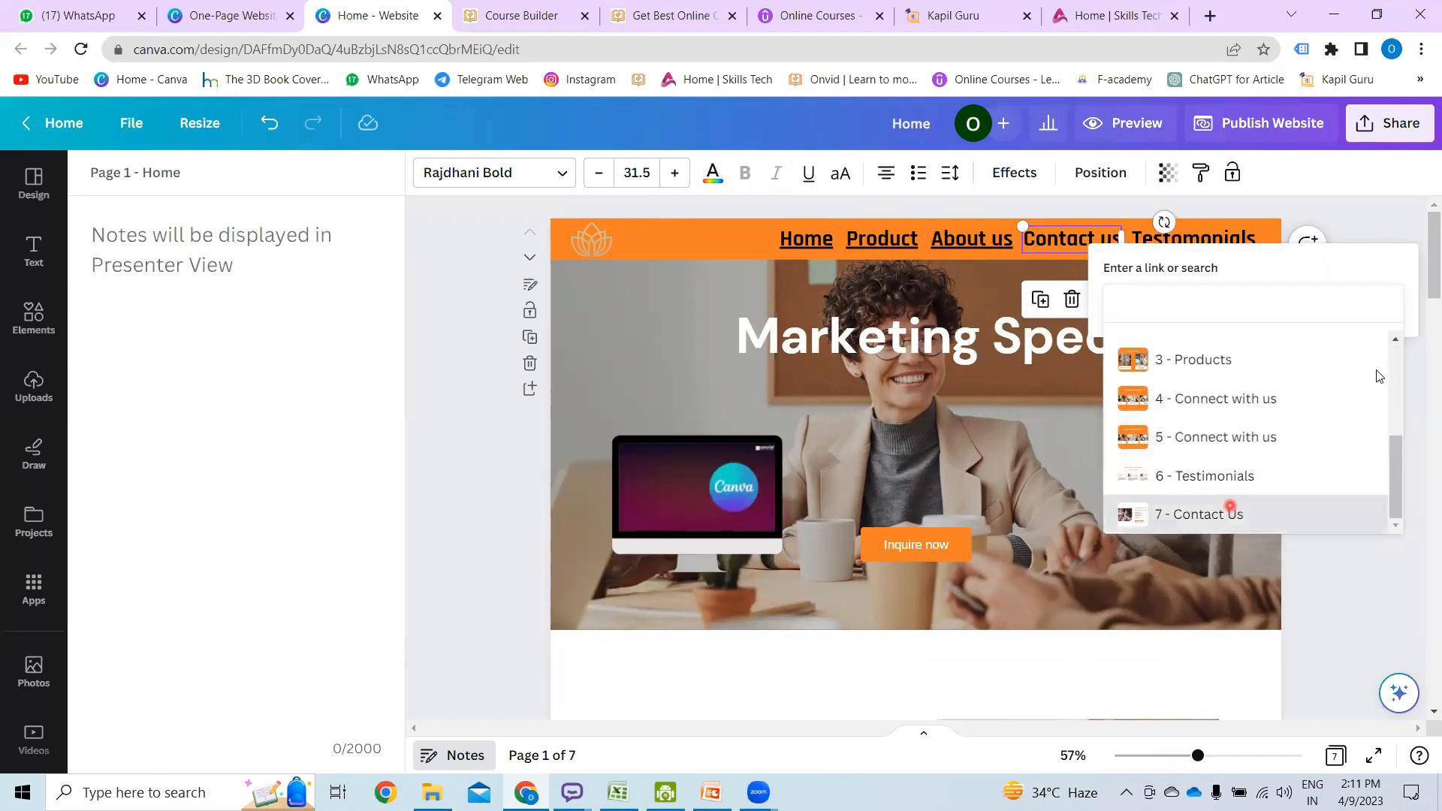
click(1214, 245)
right_click(1211, 238)
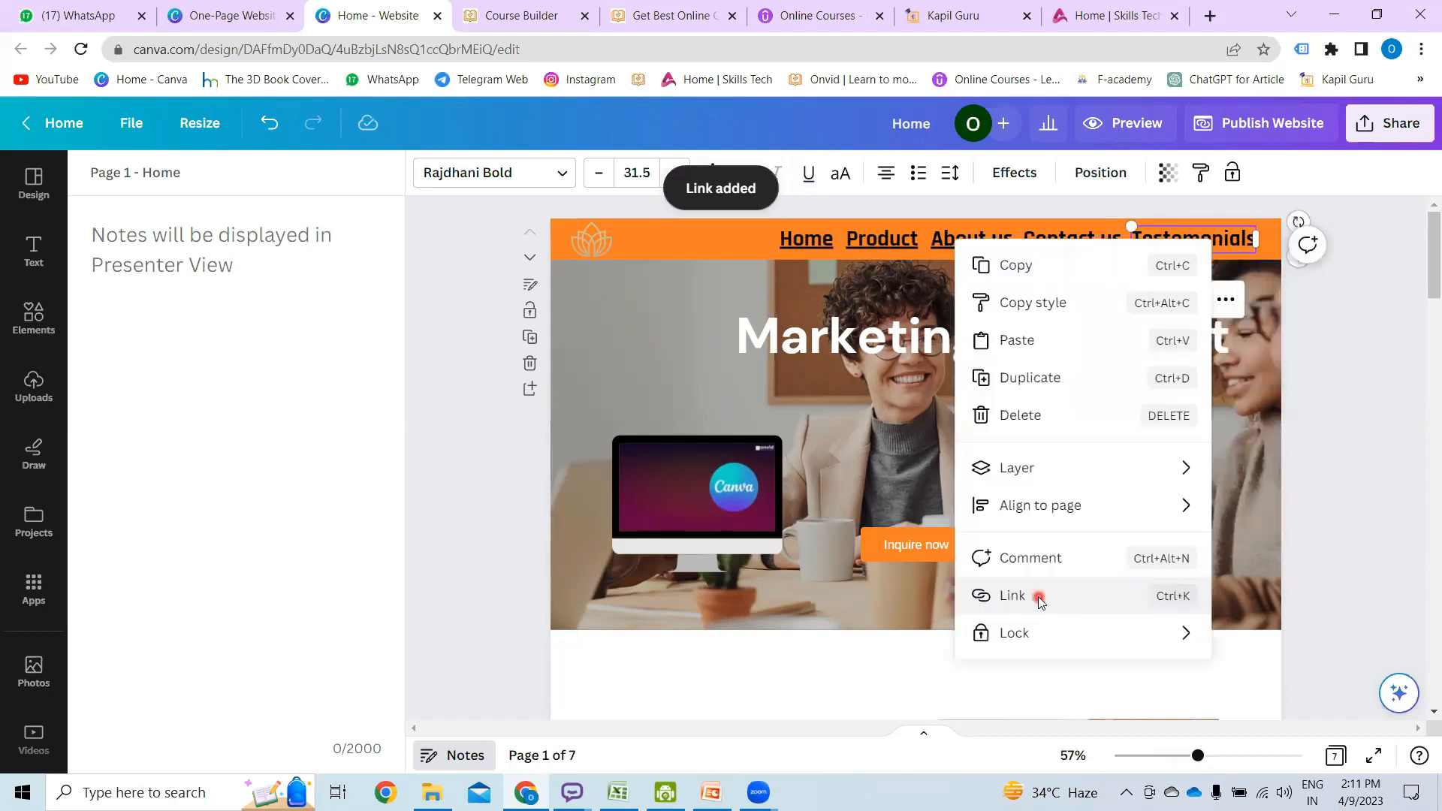
click(1038, 596)
scroll(1014, 481, down, 3)
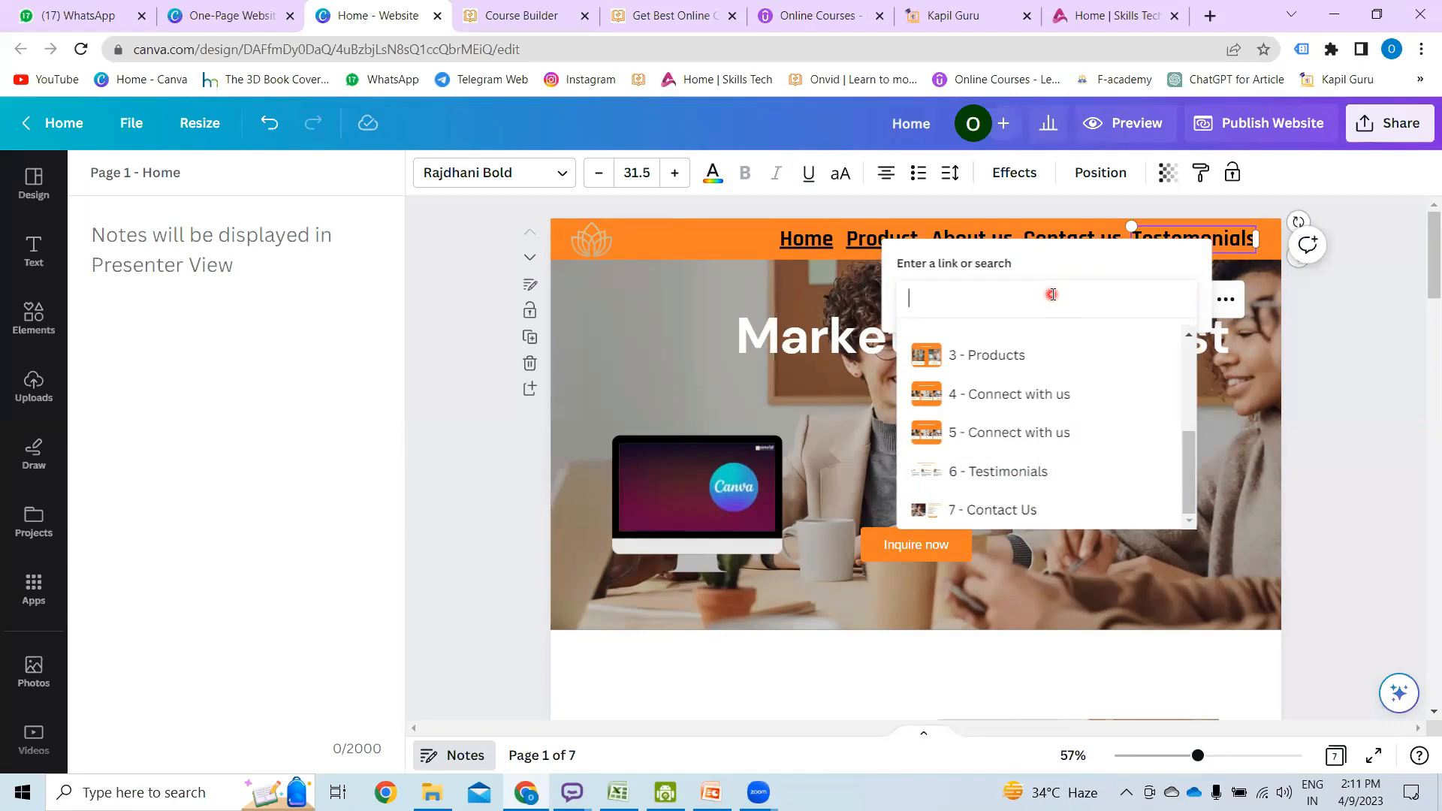
text(www.onvid.in)
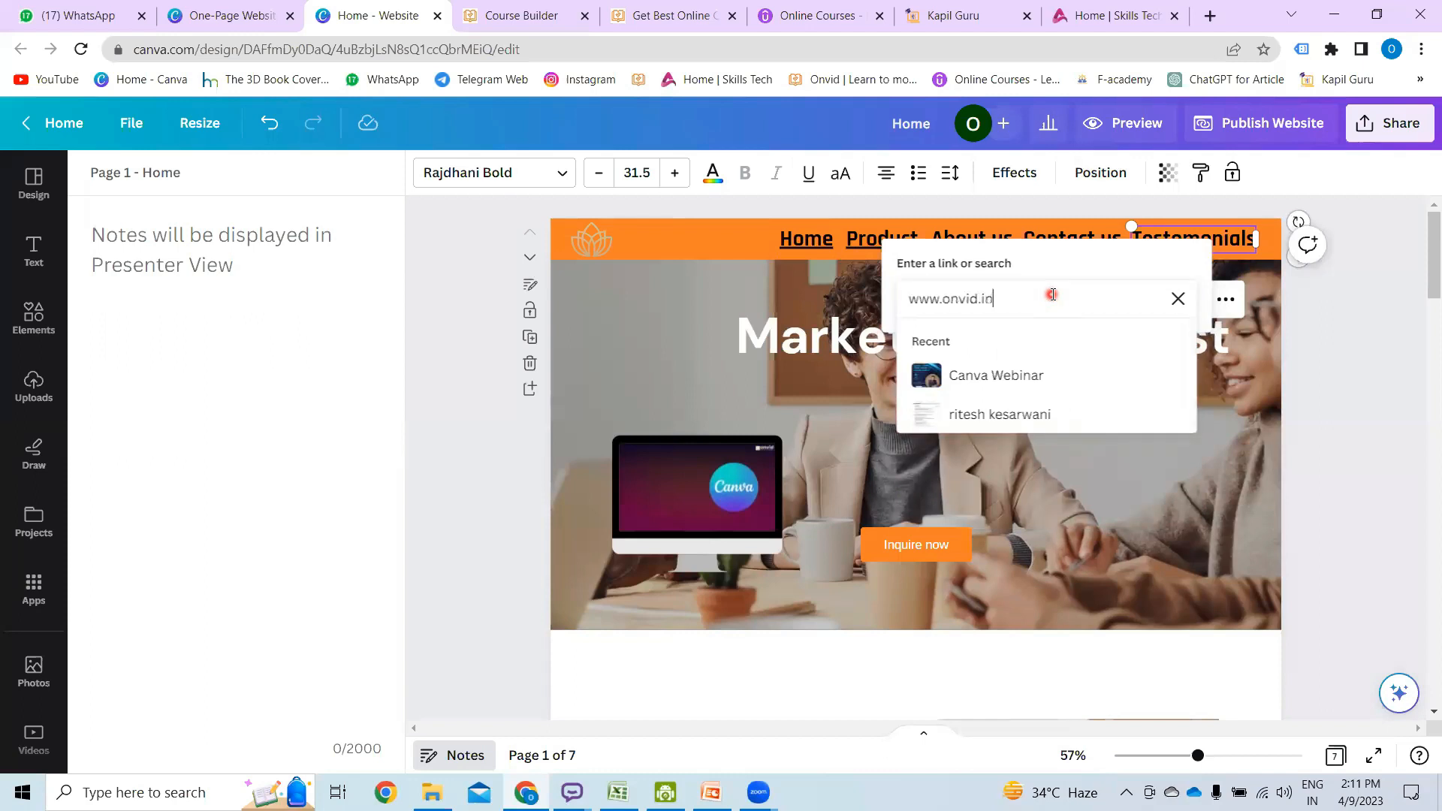
key(Return)
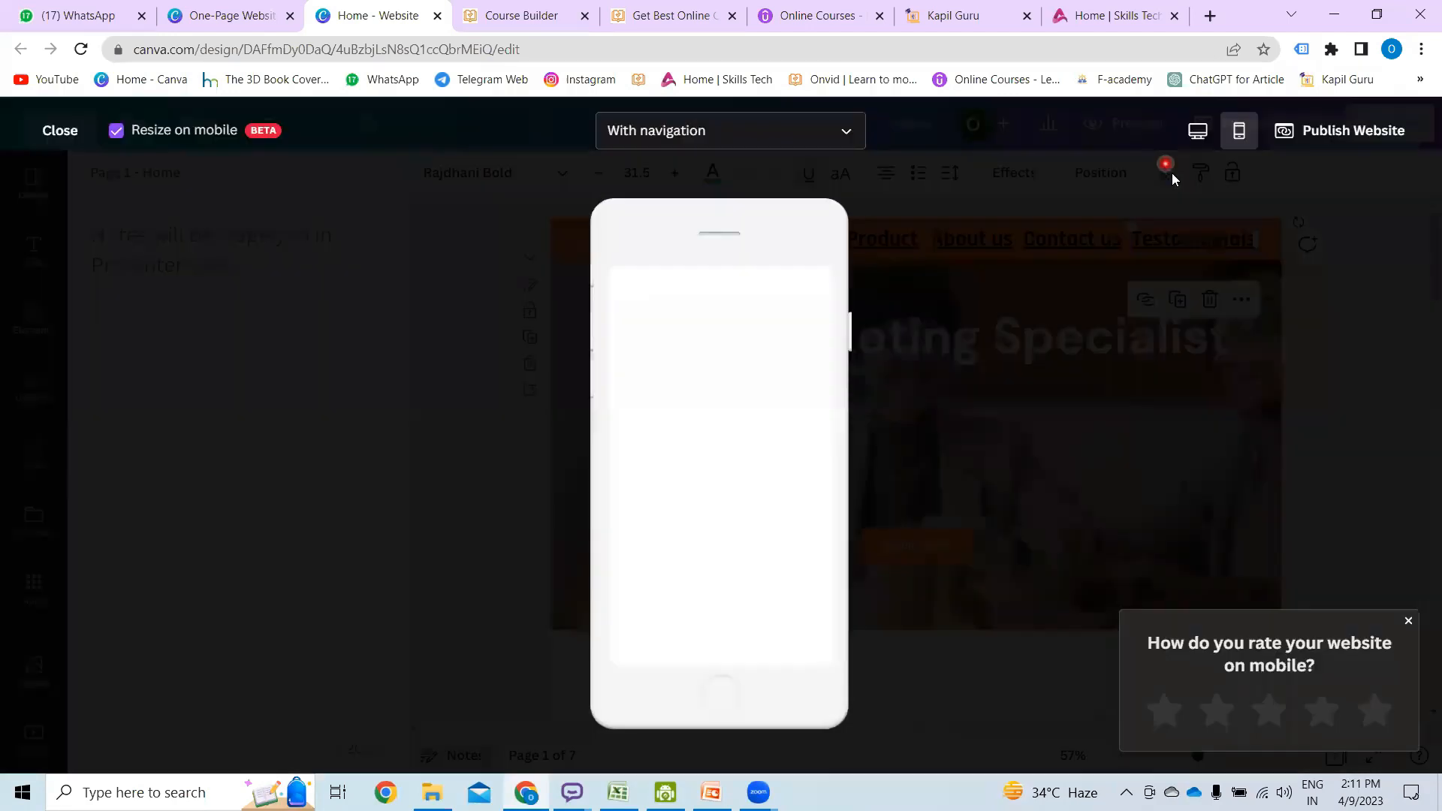
- Preview the website in desktop view and test the About us, Testimonials, Contact Us and Products navigation links
click(1197, 131)
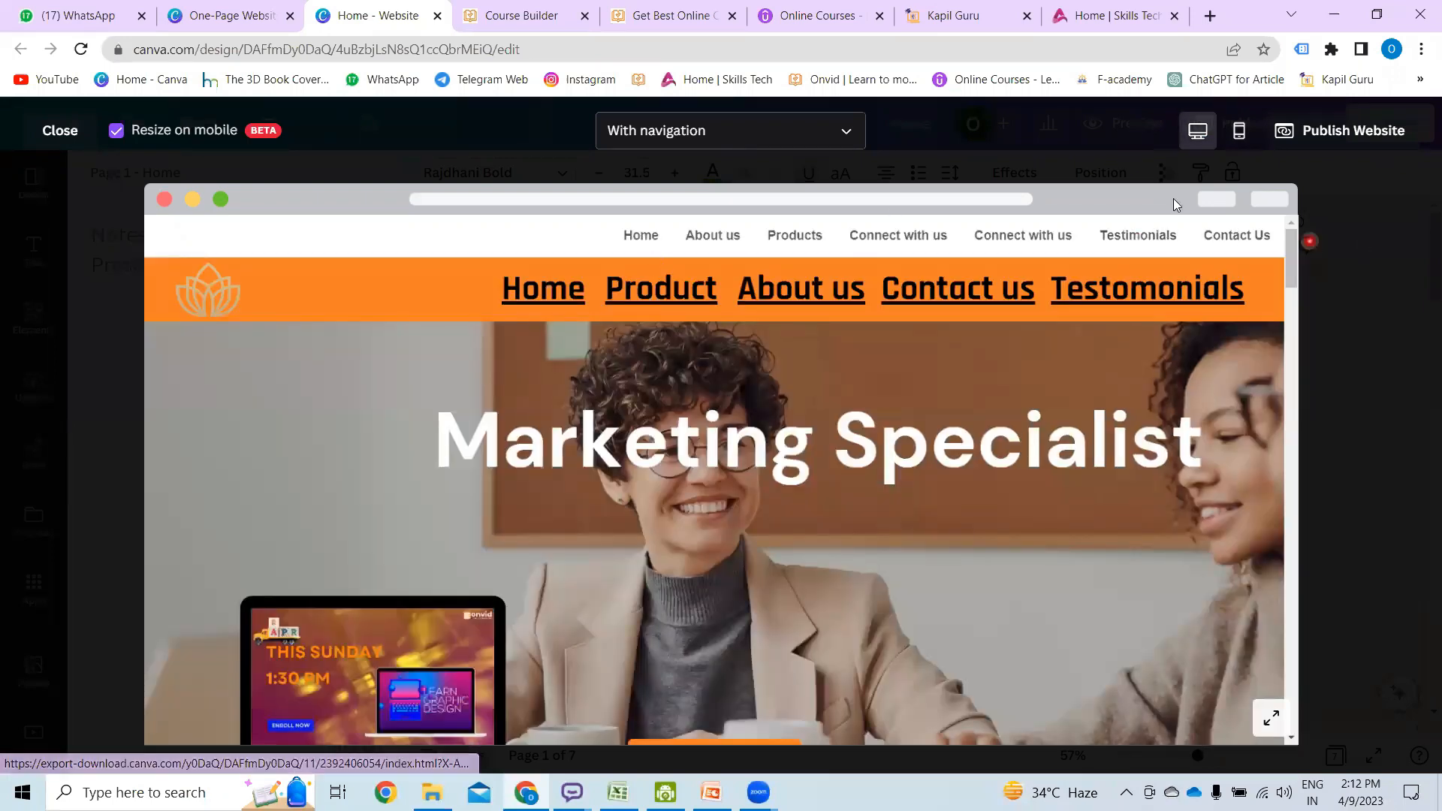
click(729, 247)
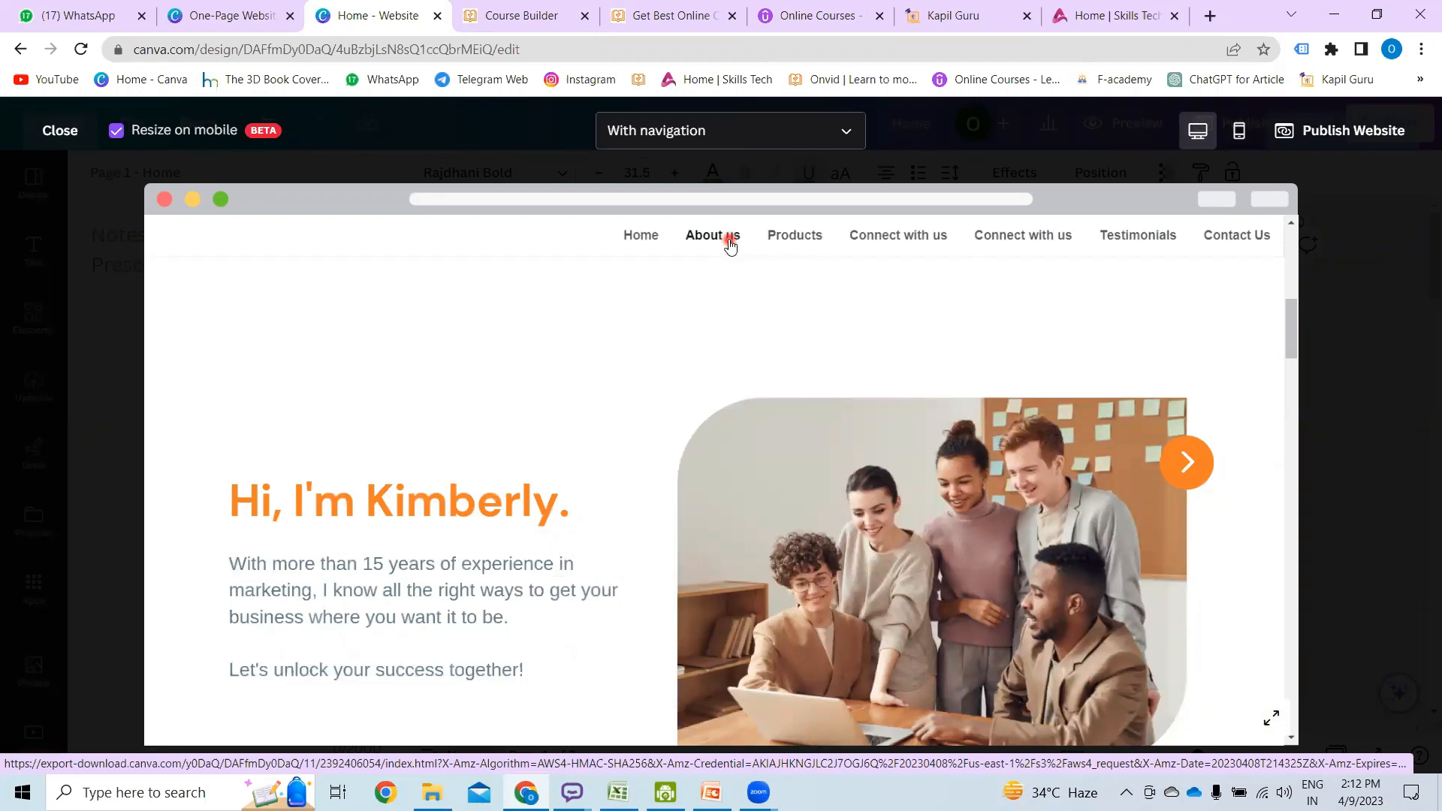
click(1155, 247)
click(933, 415)
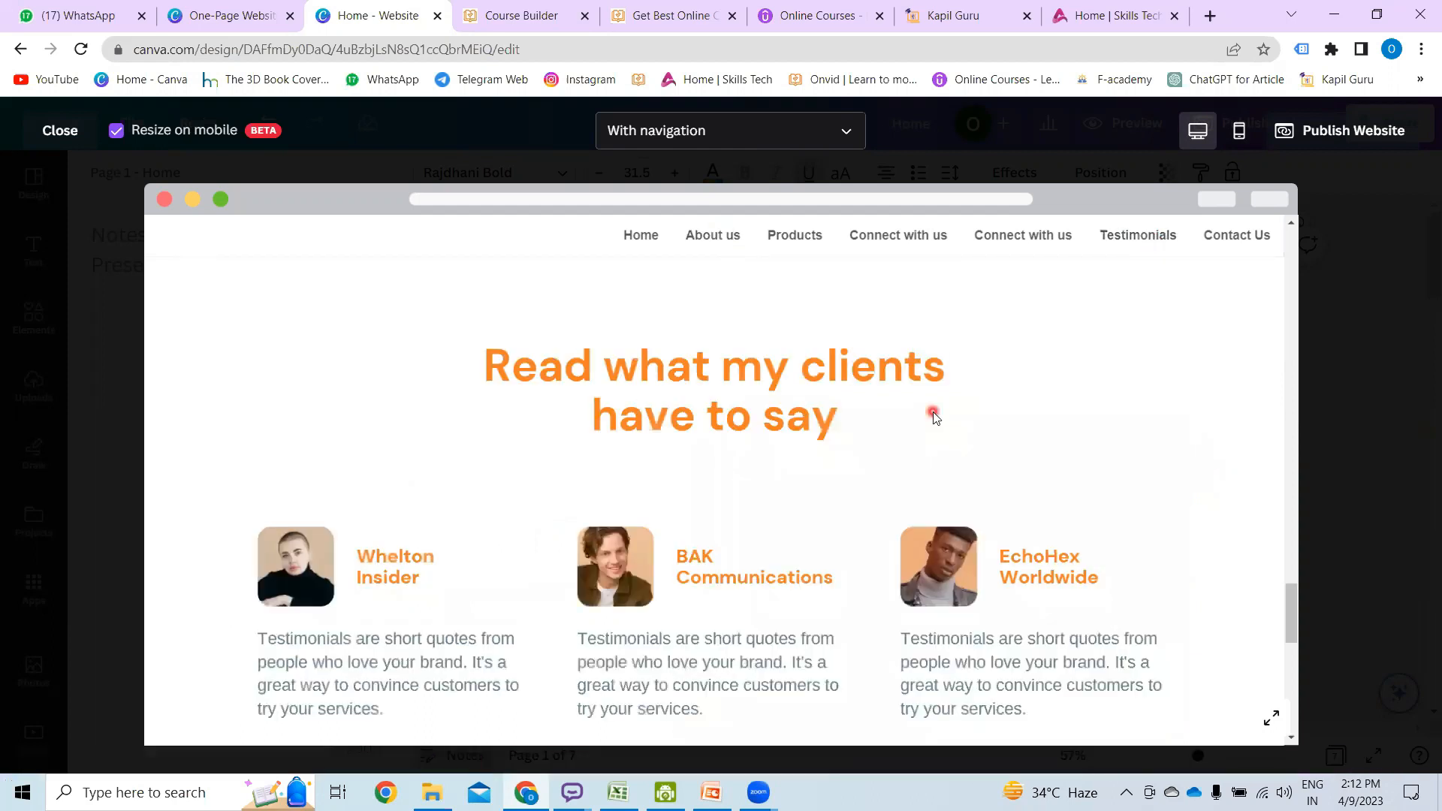
click(1015, 240)
click(1246, 239)
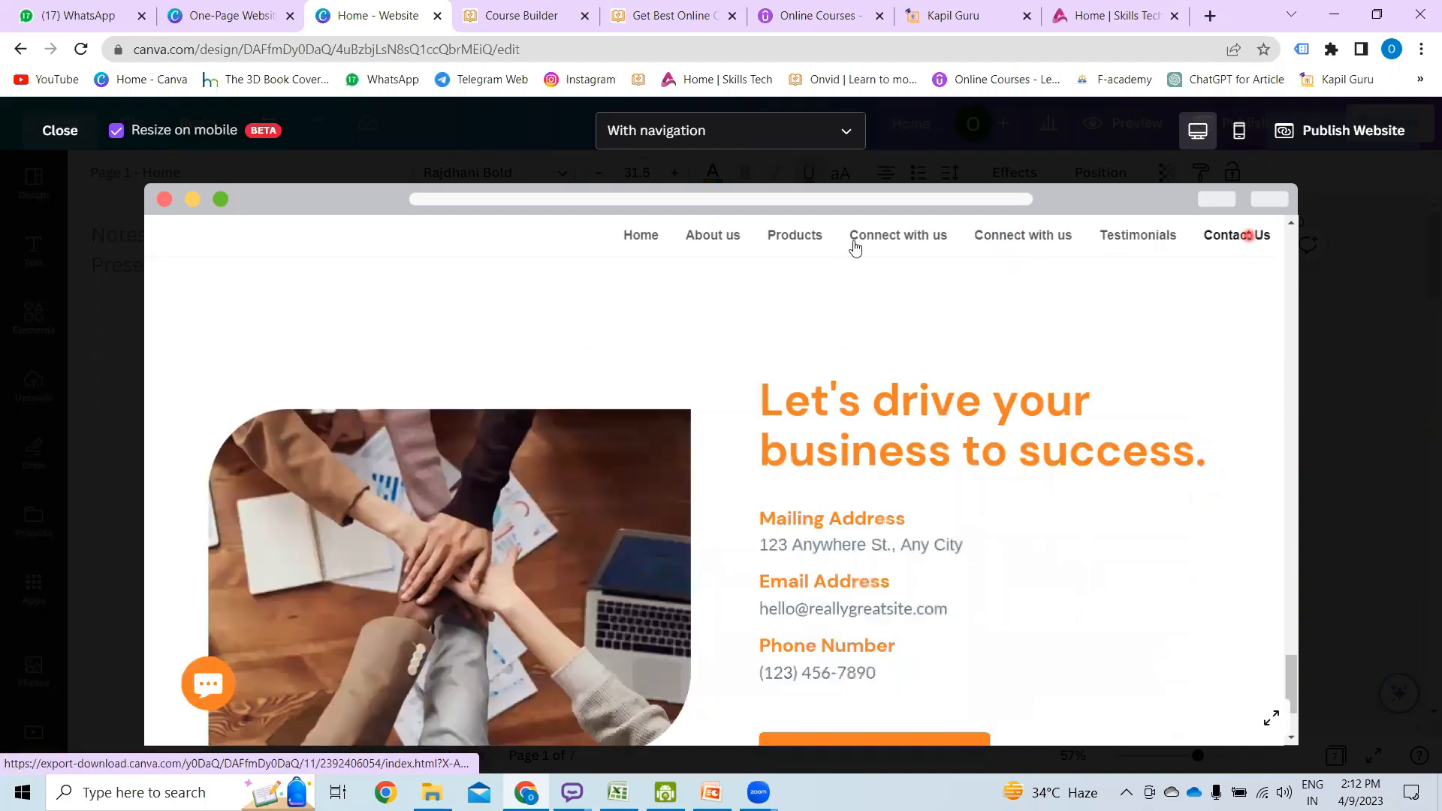
click(809, 239)
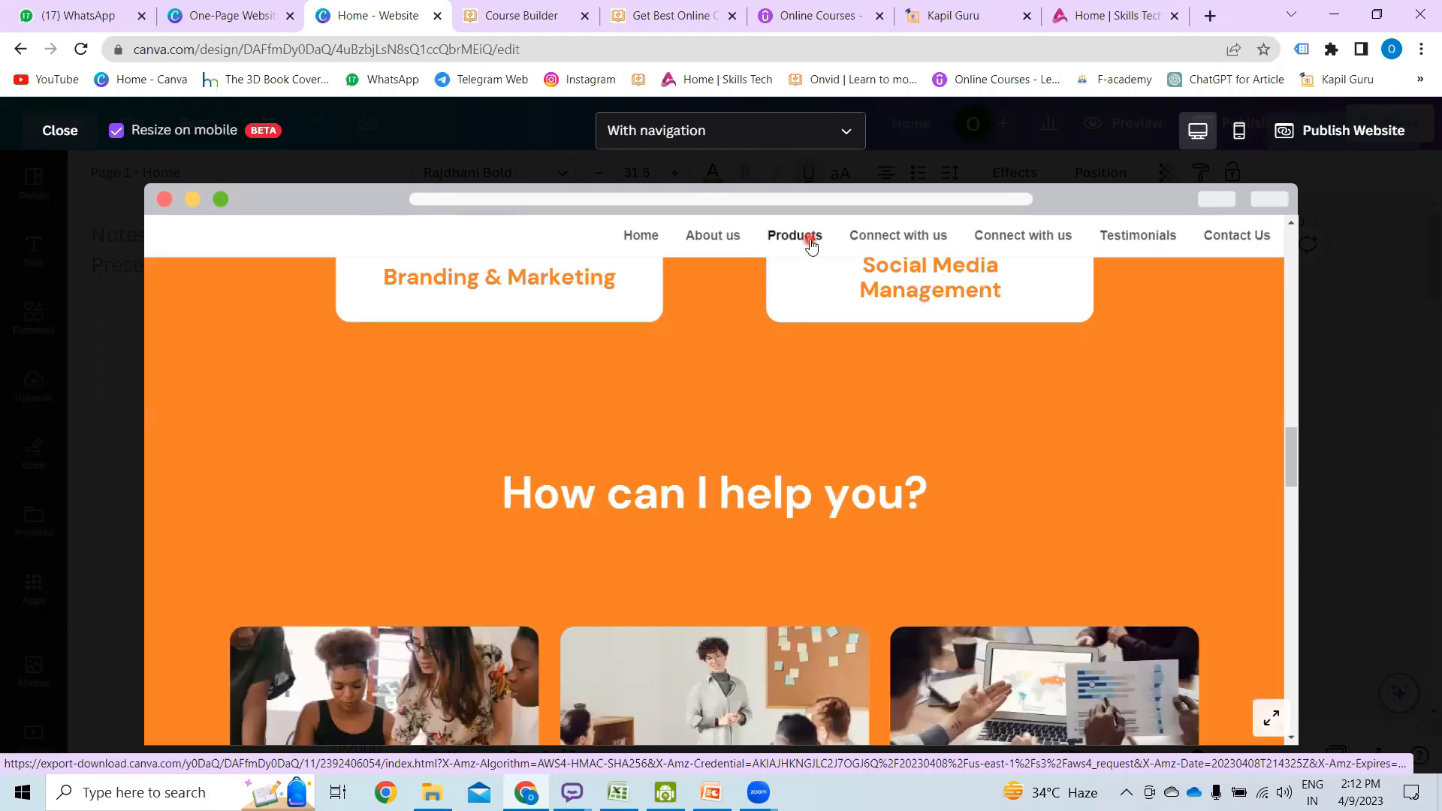
- Check the sections around Products and the second "Connect with us" navigation link, and close the preview
scroll(810, 587, up, 6)
scroll(810, 582, down, 5)
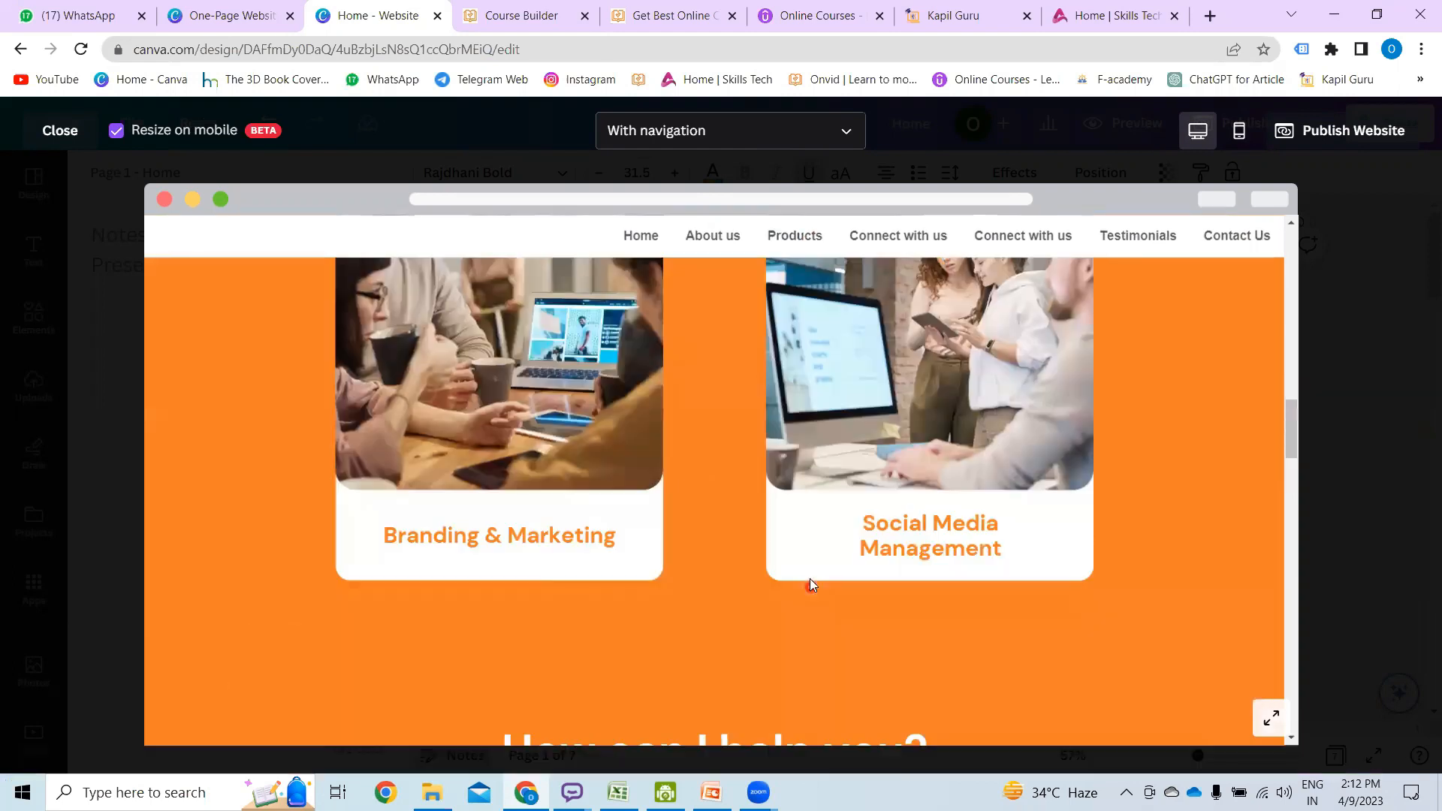
scroll(810, 563, down, 6)
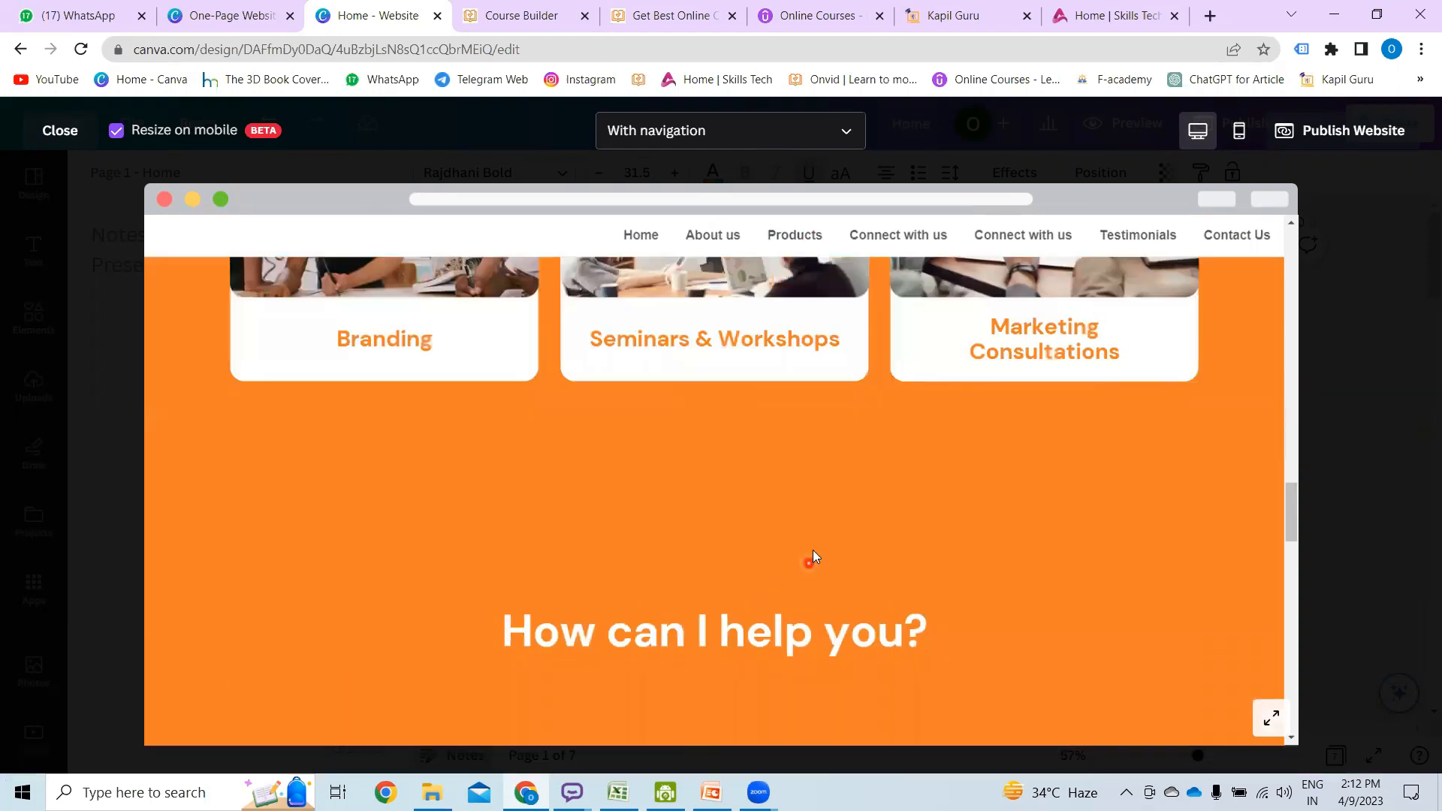
scroll(927, 373, up, 8)
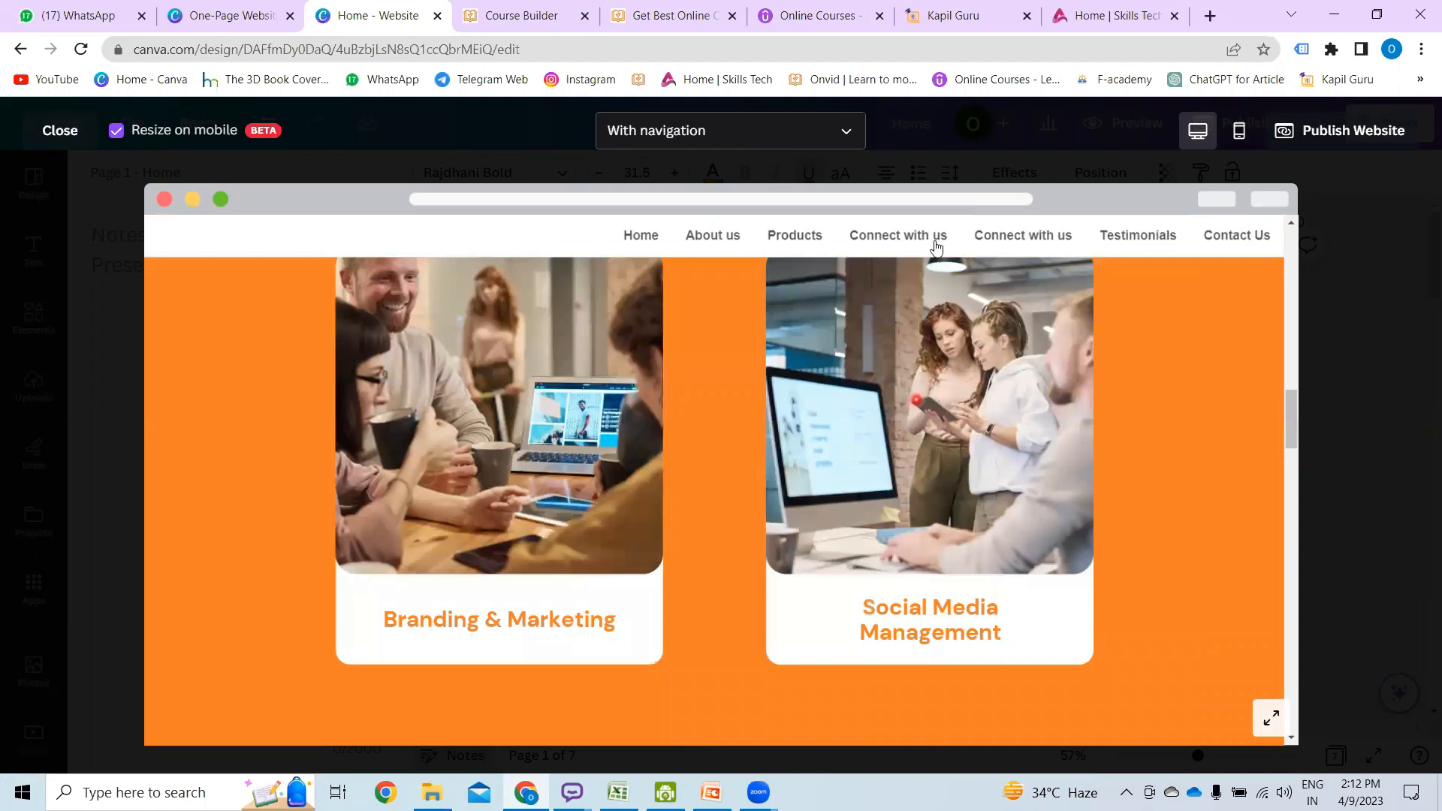
click(1052, 242)
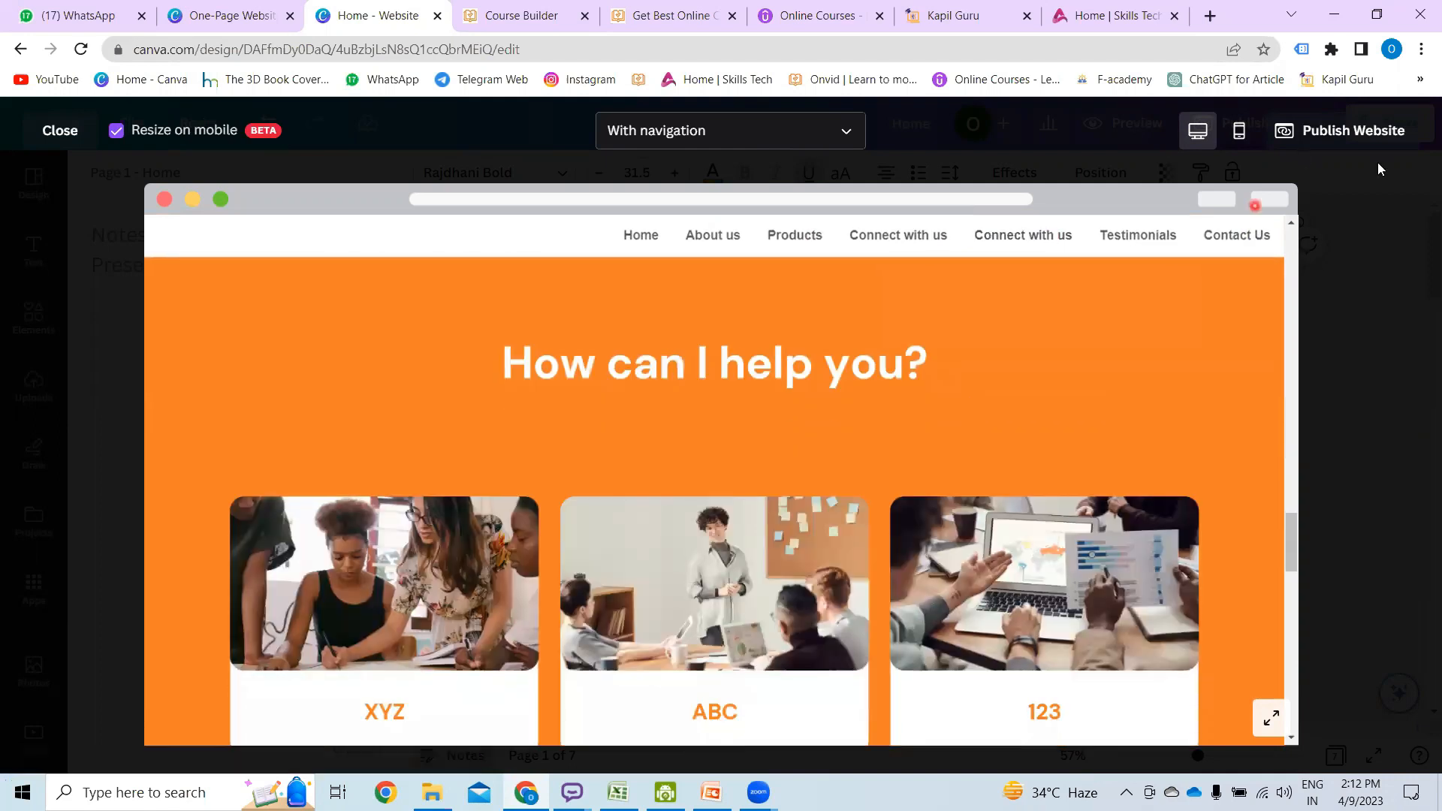
click(1413, 273)
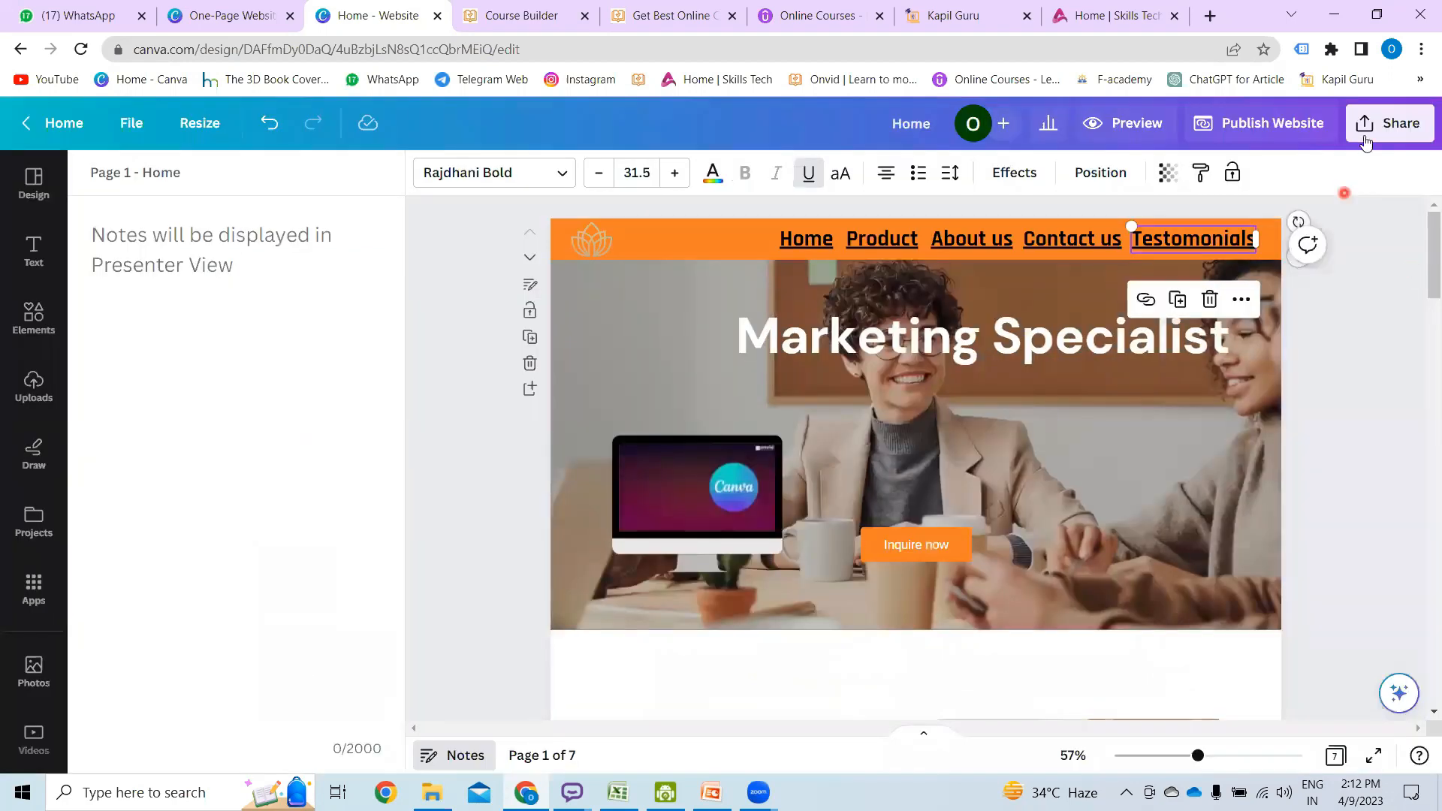
- Start publishing the website with the Free domain option and continue to the review settings
click(1295, 139)
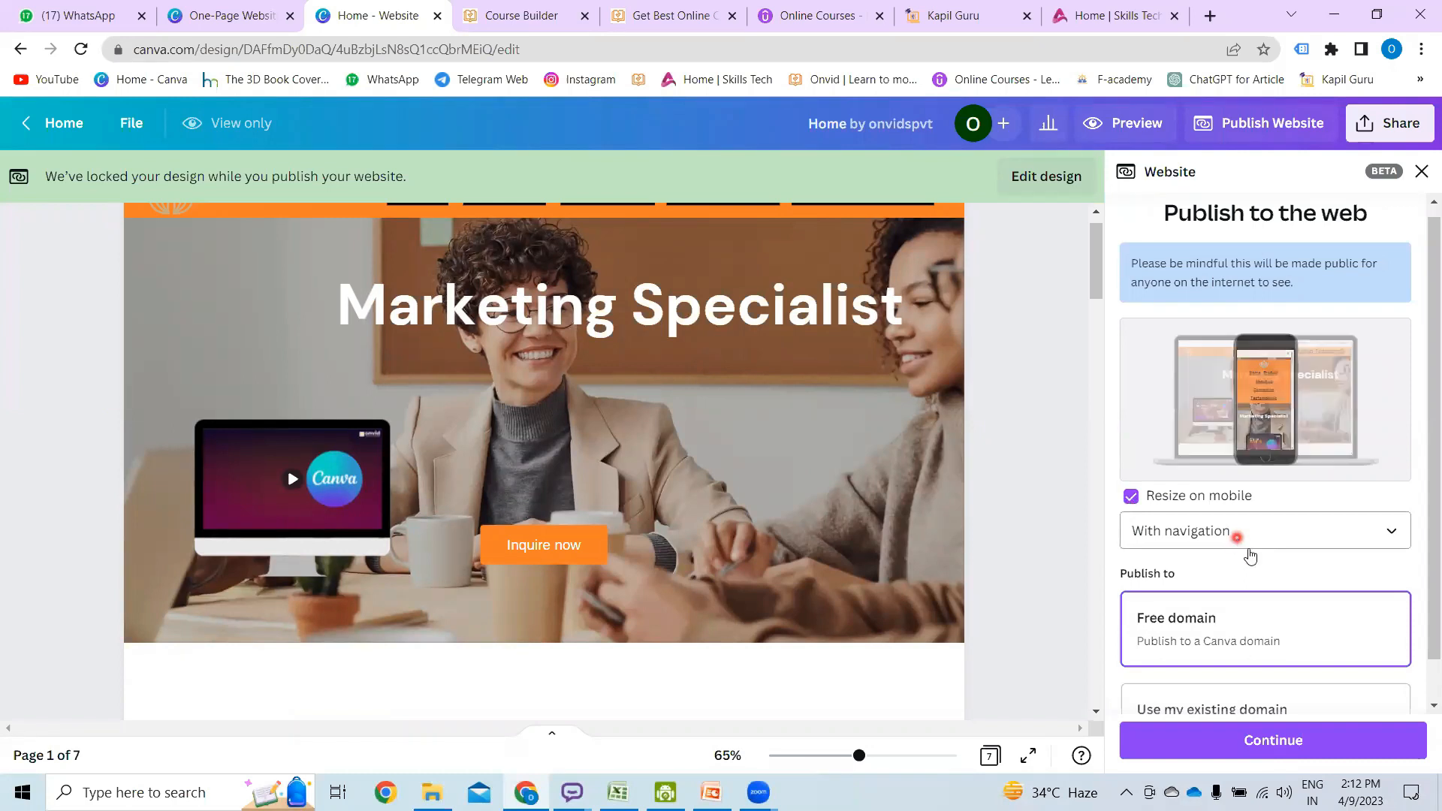
scroll(1251, 556, down, 1)
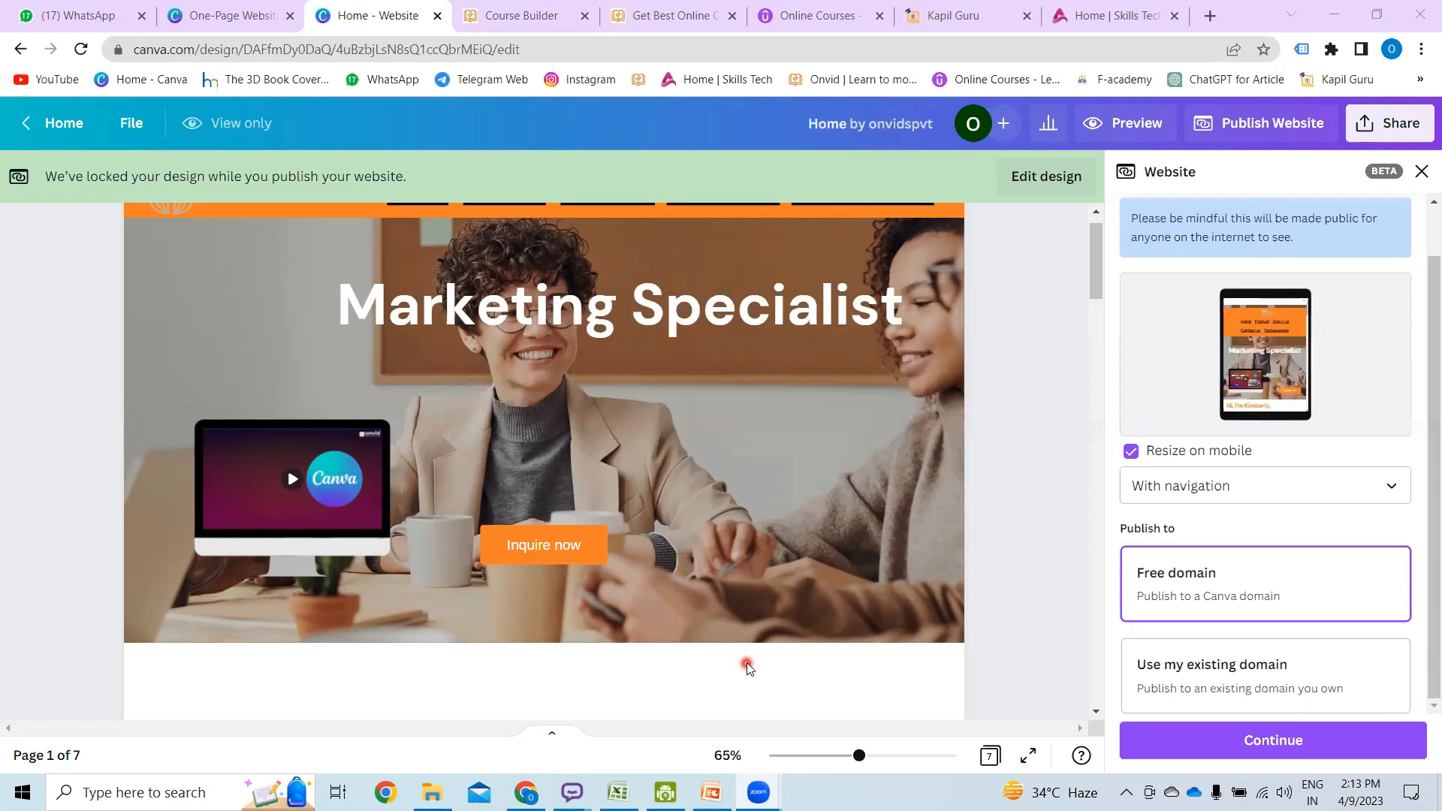
click(1261, 702)
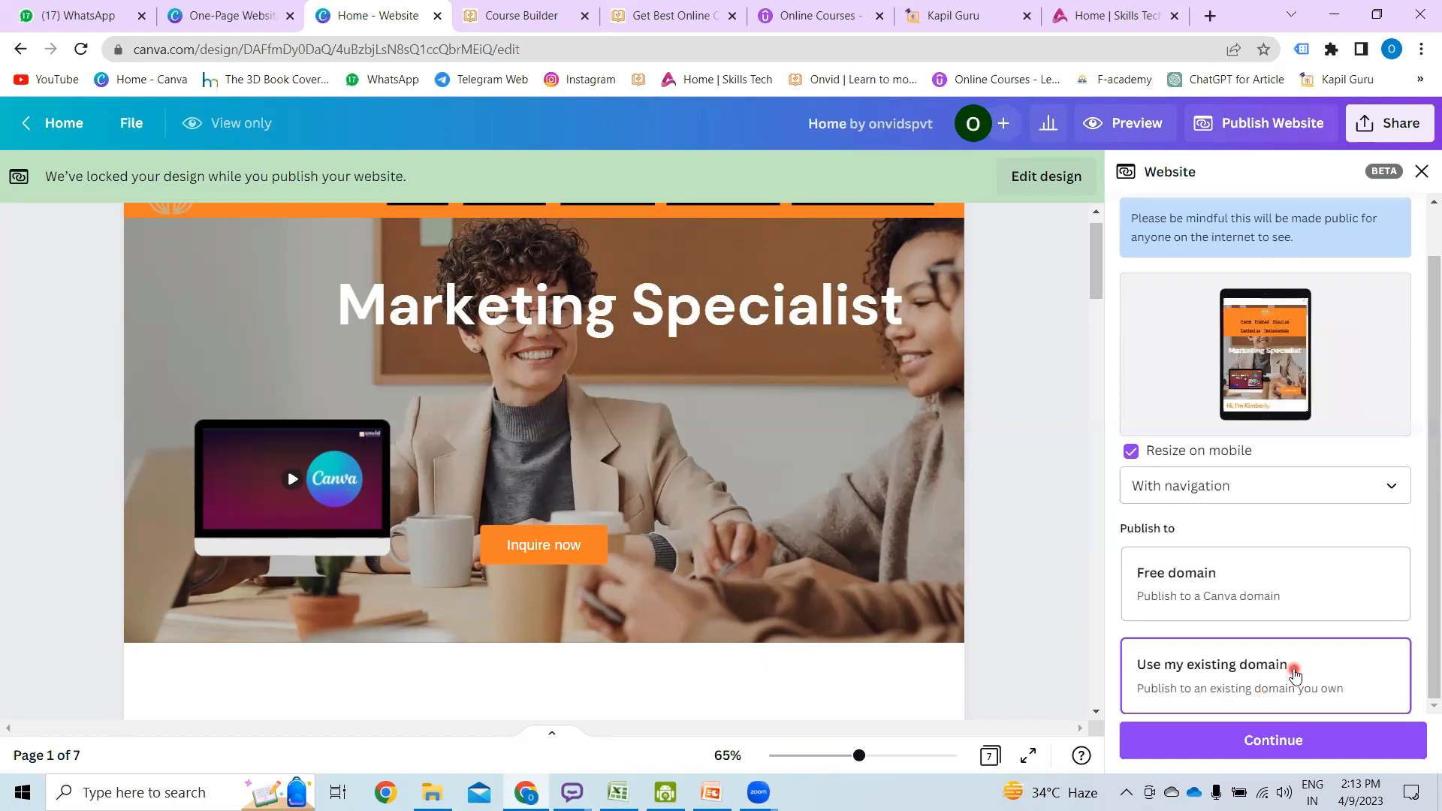
click(1250, 586)
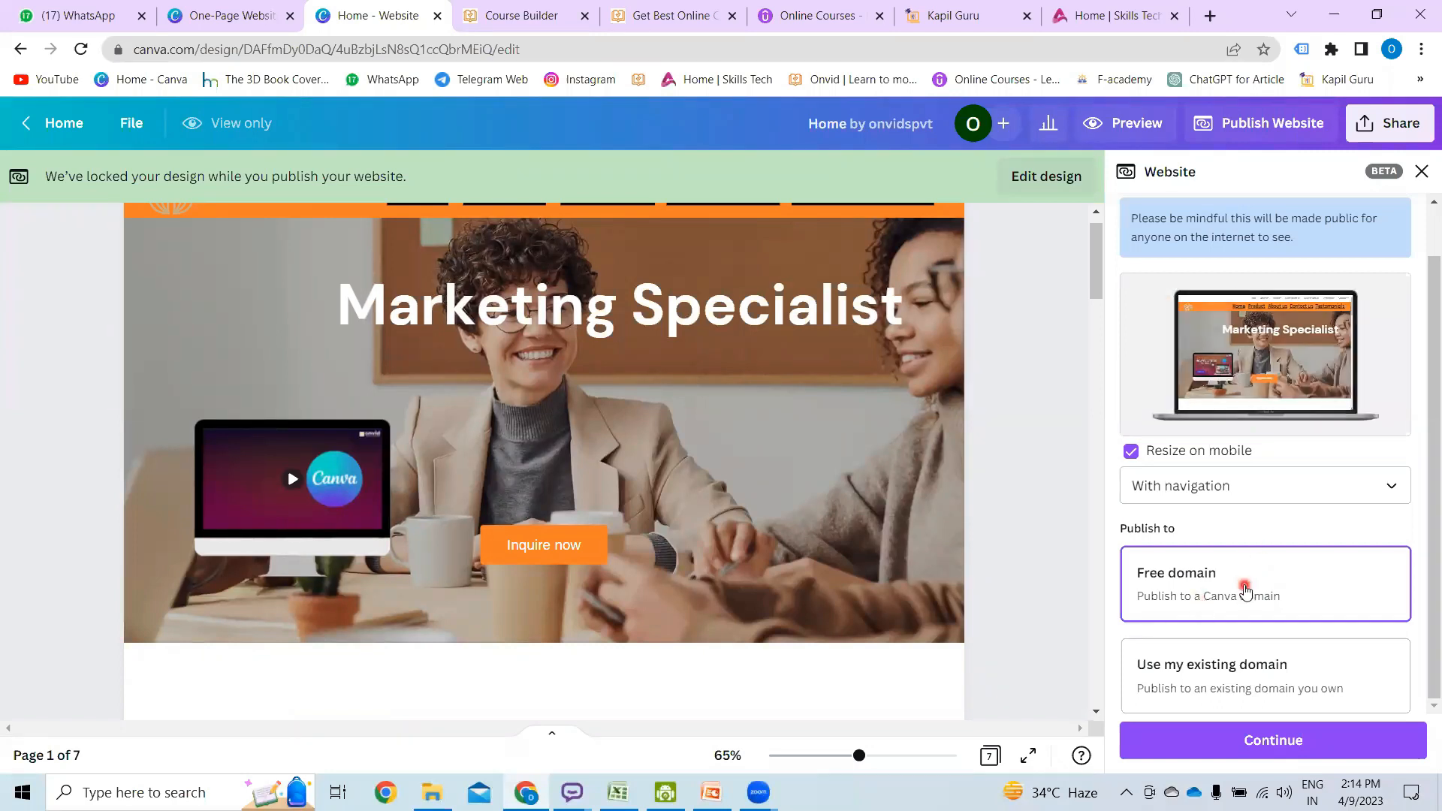
click(1295, 741)
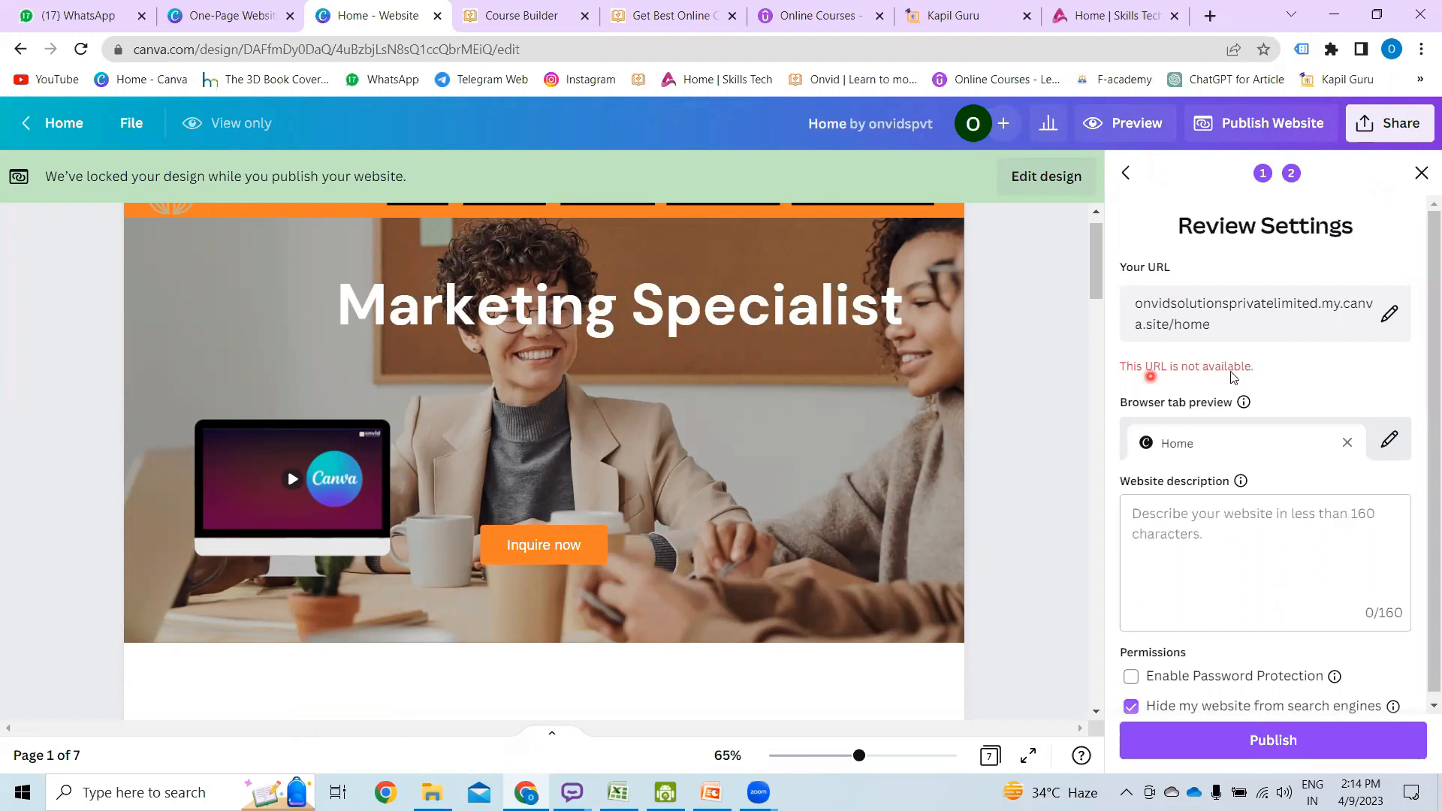
- Change the ending of the website's URL to "ace-company"
click(1388, 313)
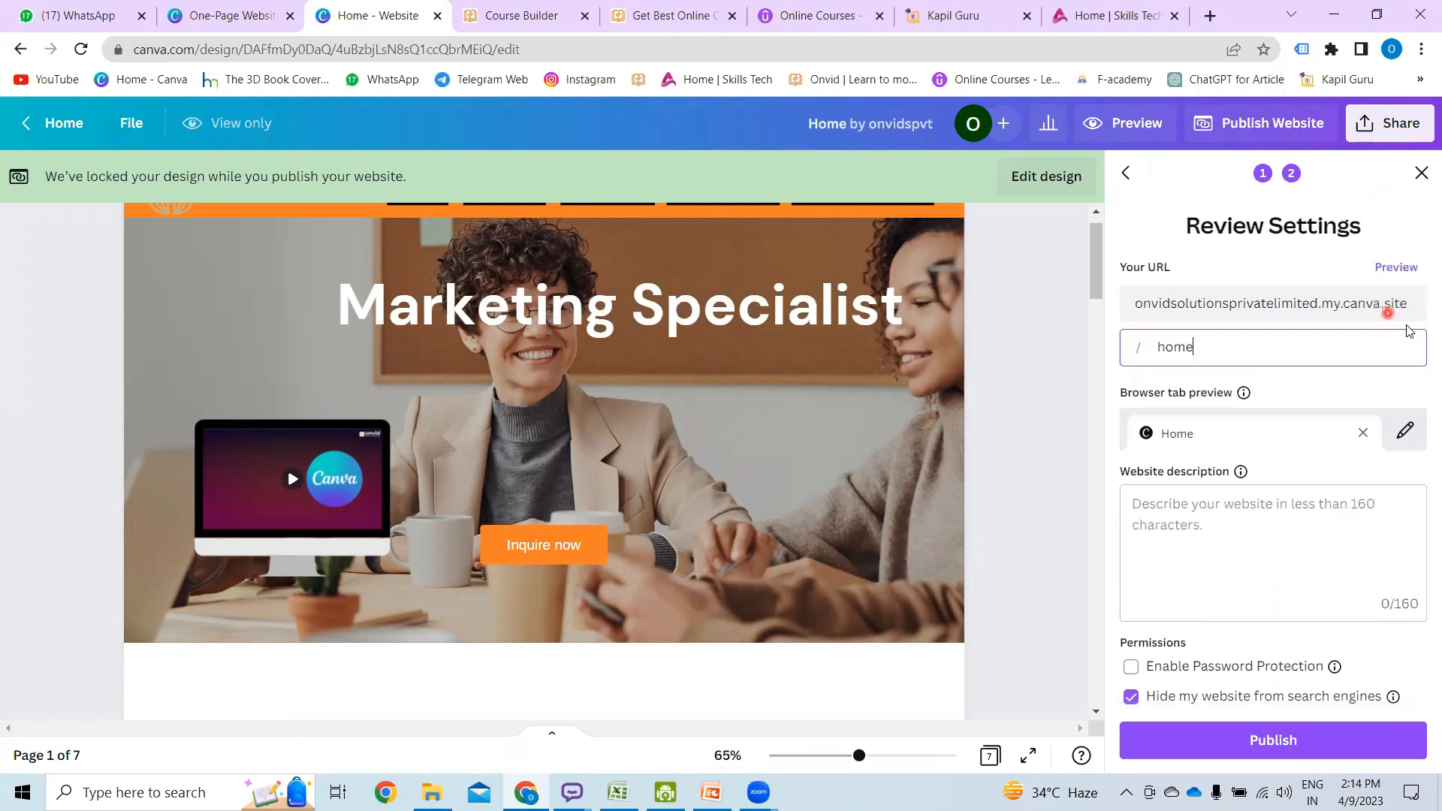
click(1217, 355)
key(BackSpace)
key(BackSpace)
key(BackSpace)
key(BackSpace)
text(a)
key(BackSpace)
text(ace)
text(-comp)
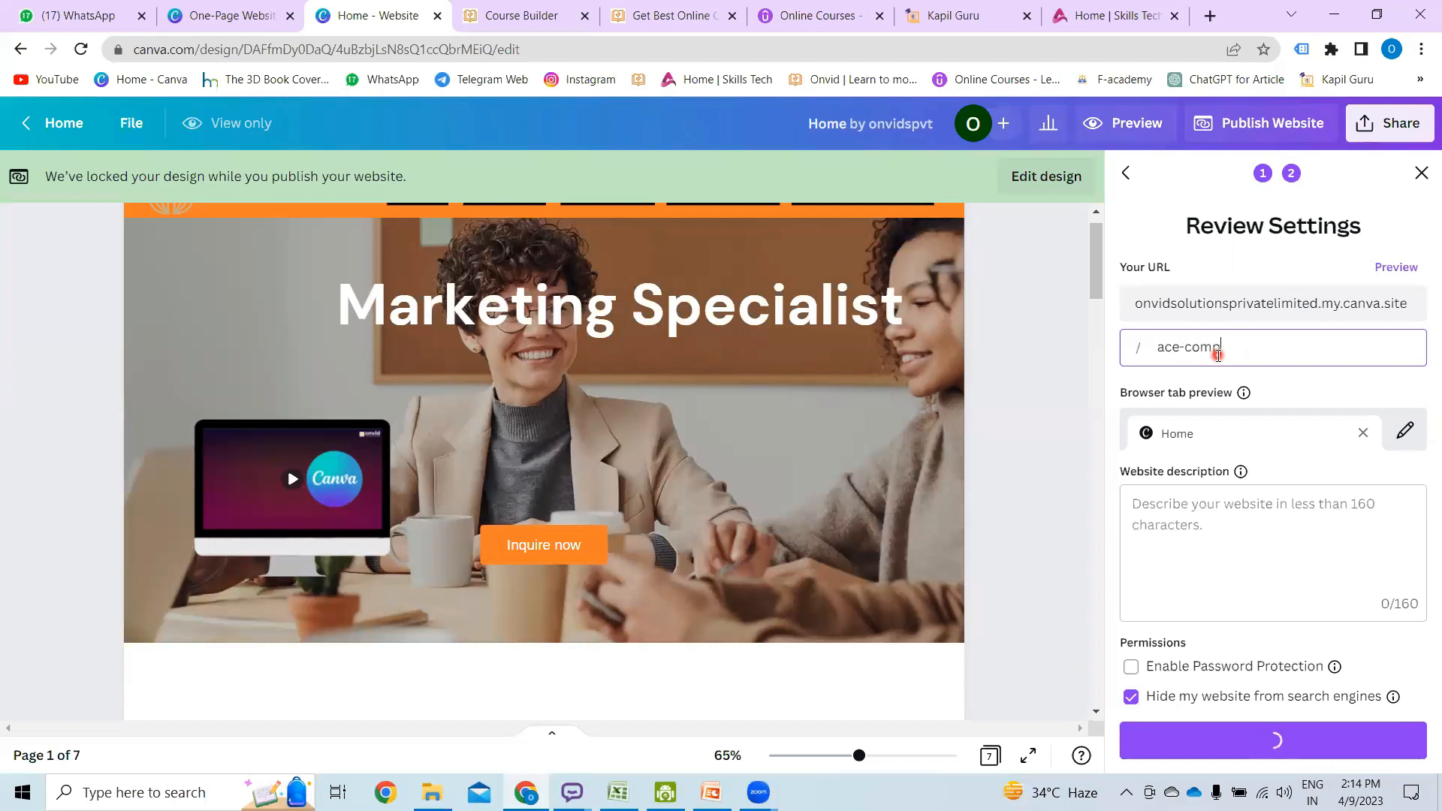
text(any)
click(1351, 389)
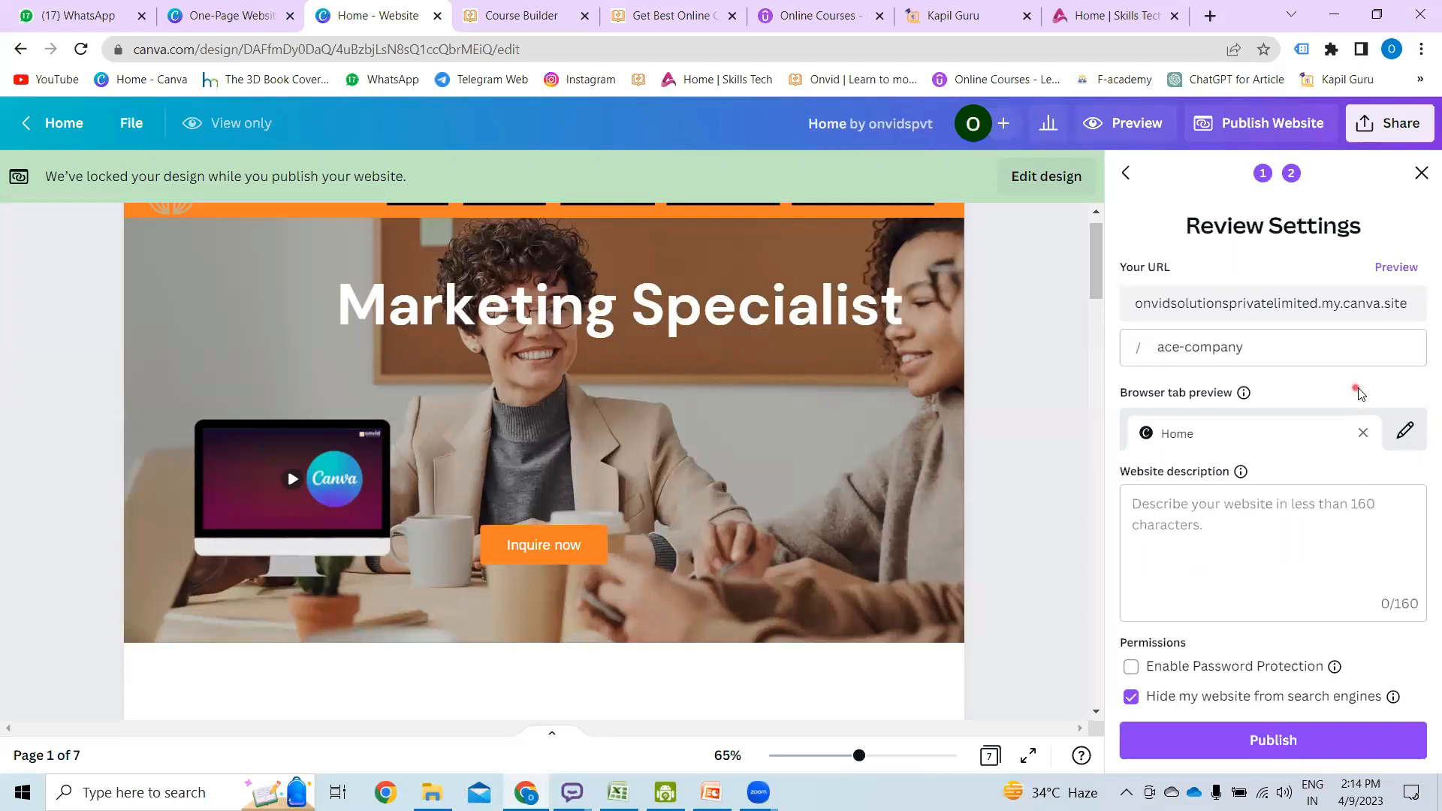
click(1240, 558)
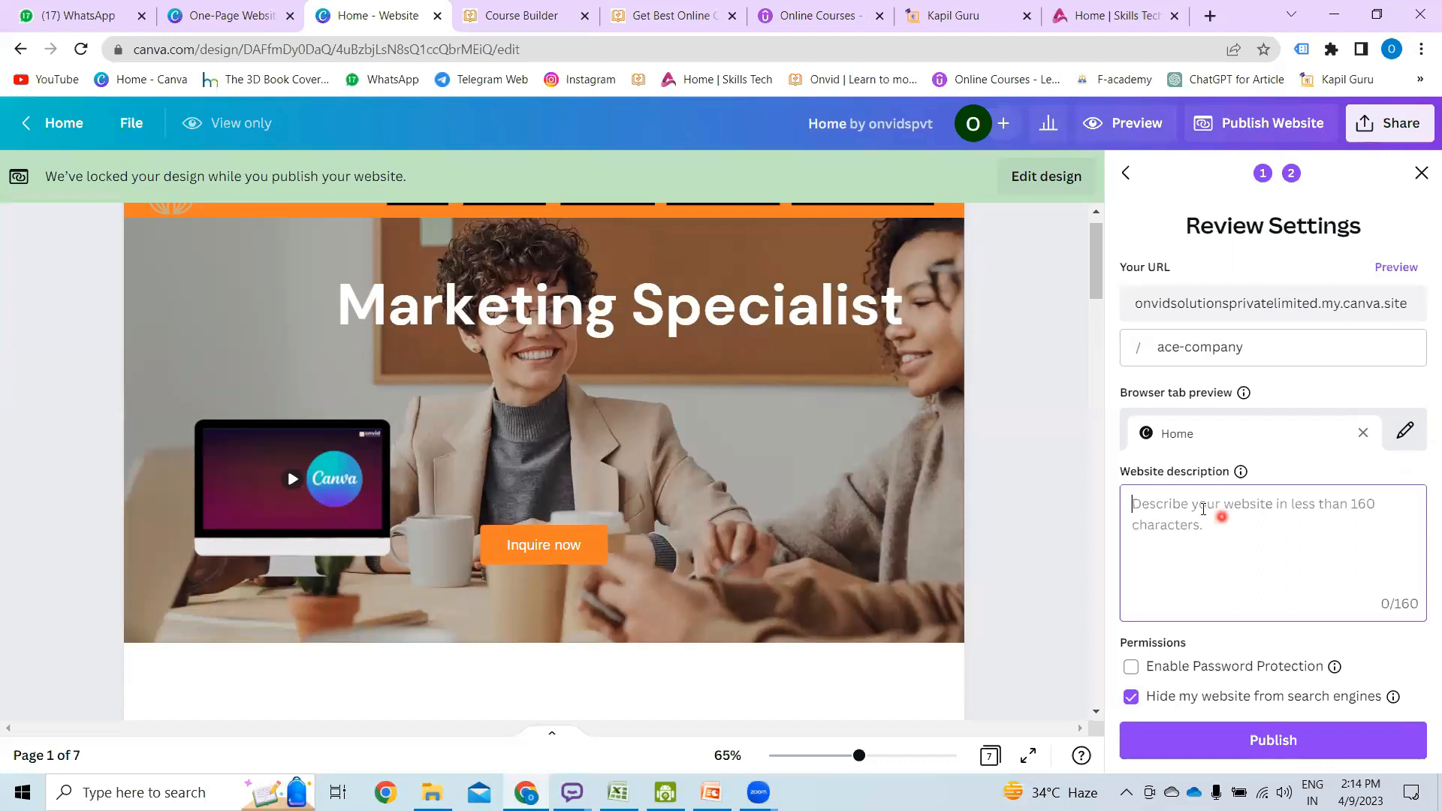
click(1293, 304)
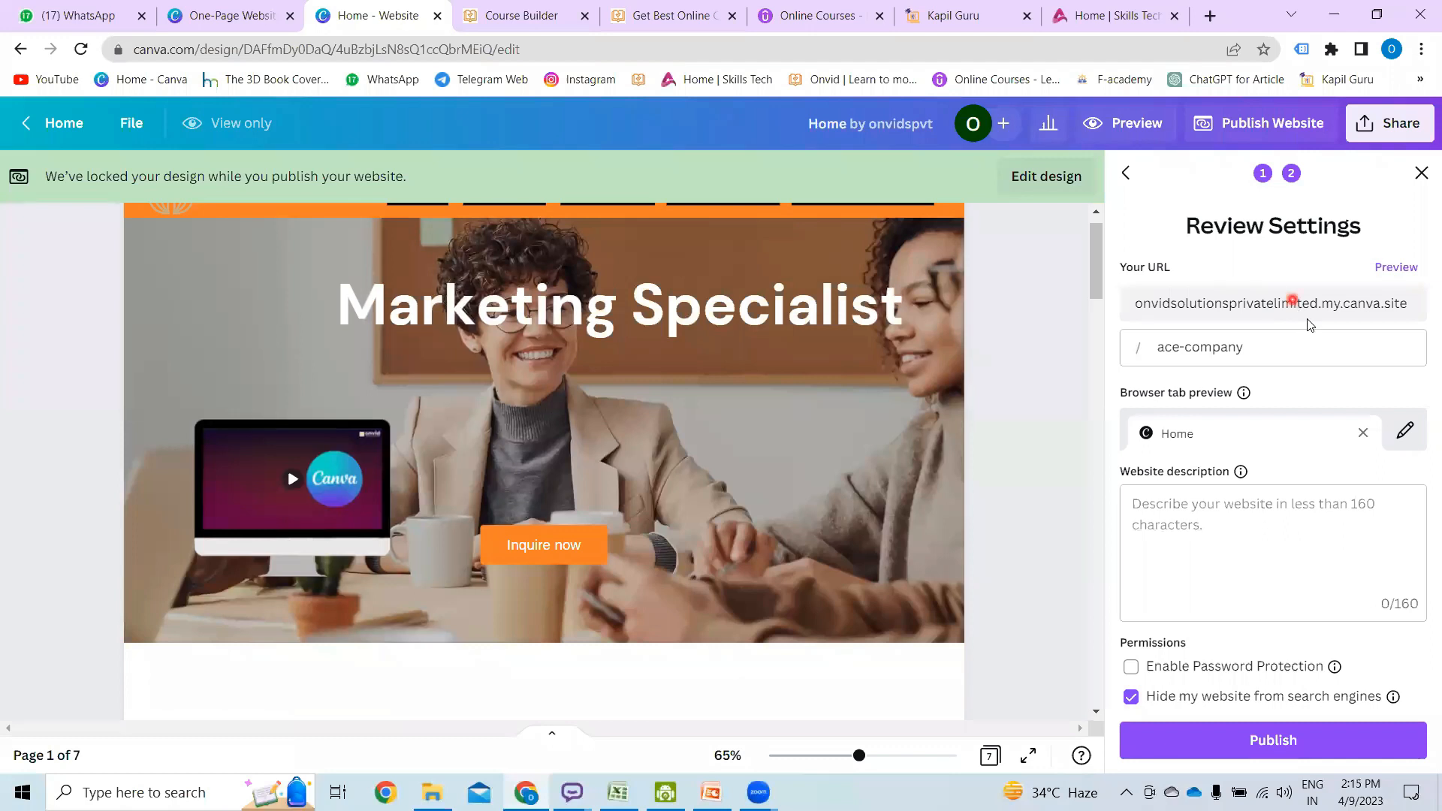
click(1308, 322)
click(1303, 306)
click(1228, 345)
click(1185, 343)
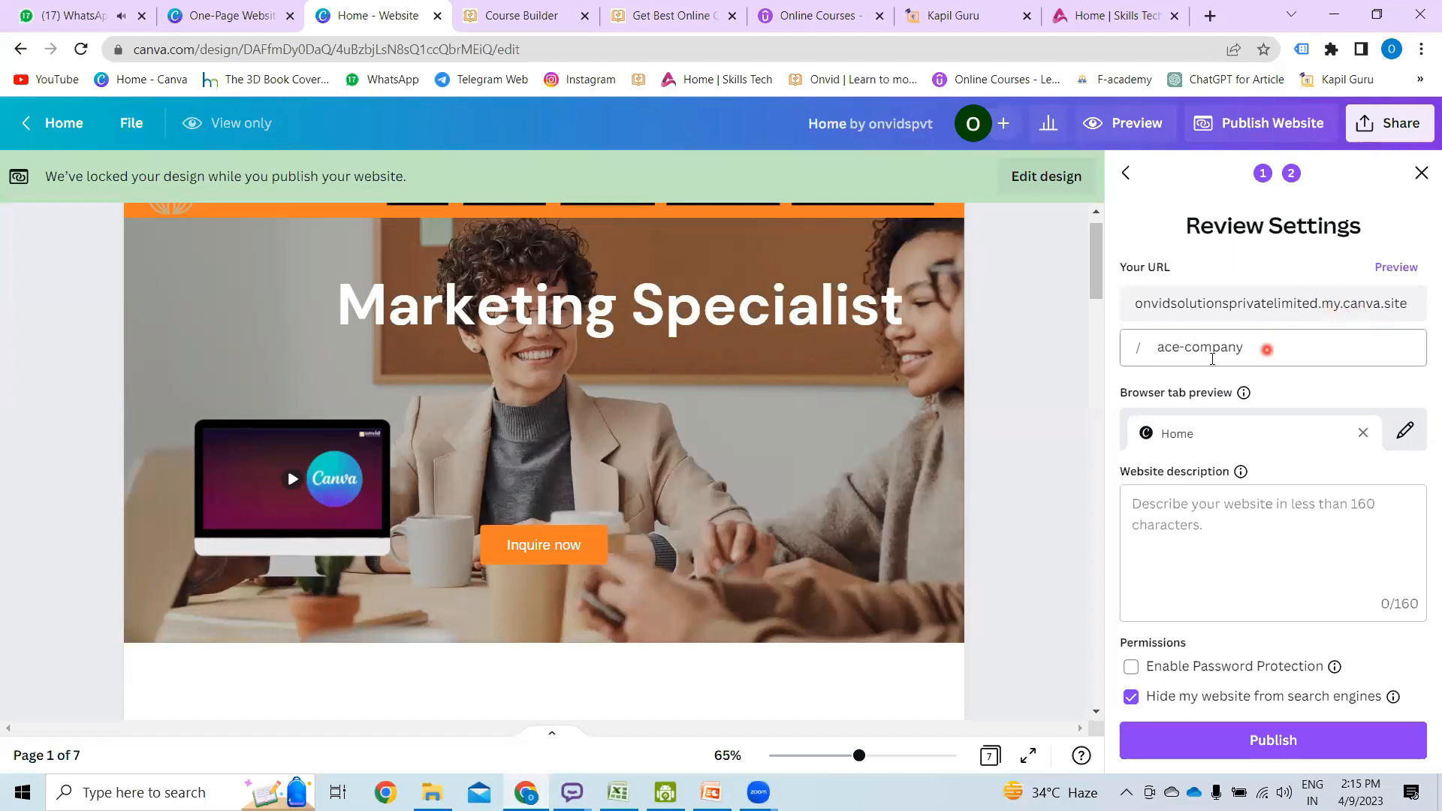
- Fill the website description with the placeholder text "dfhlkej;e e d d"
click(1230, 521)
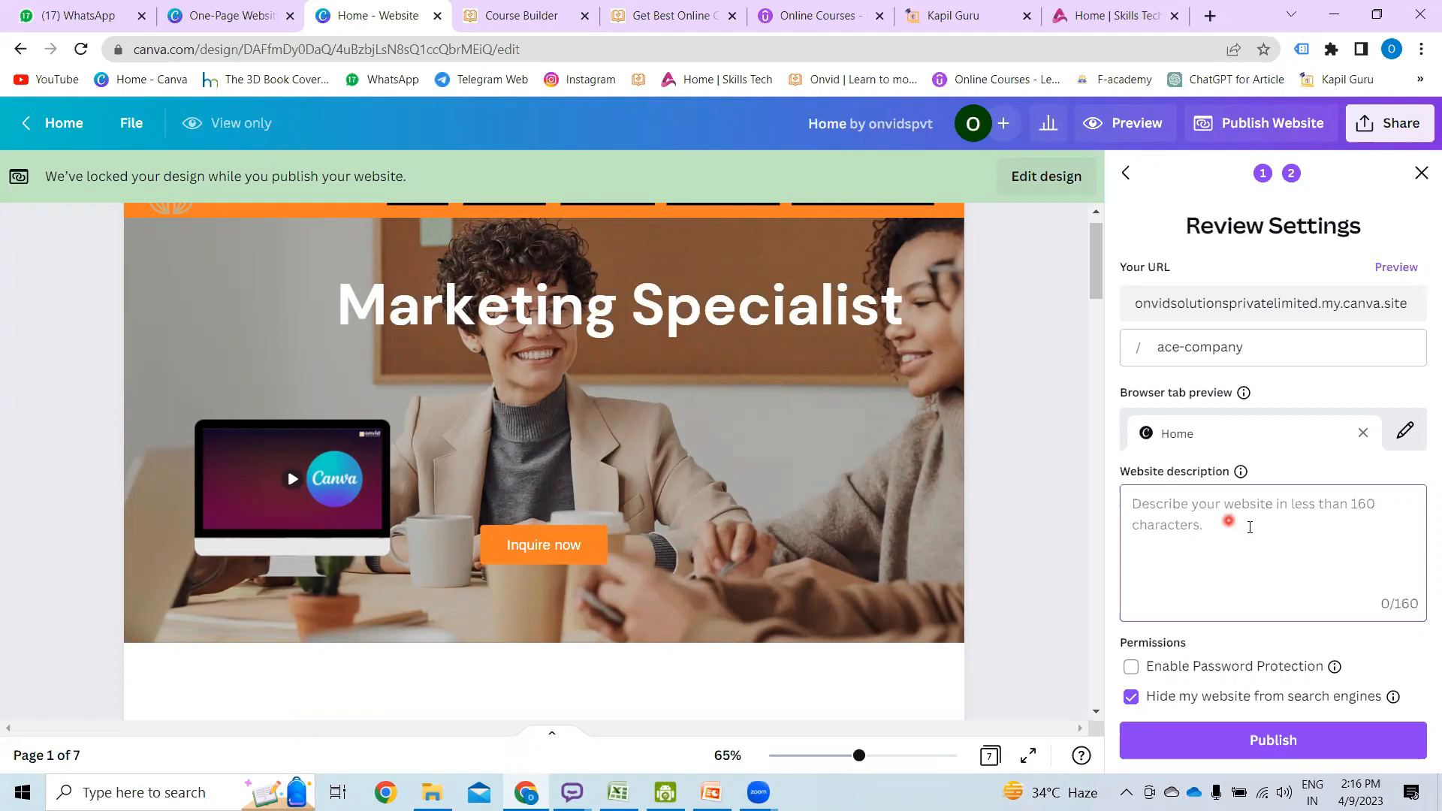
click(1249, 526)
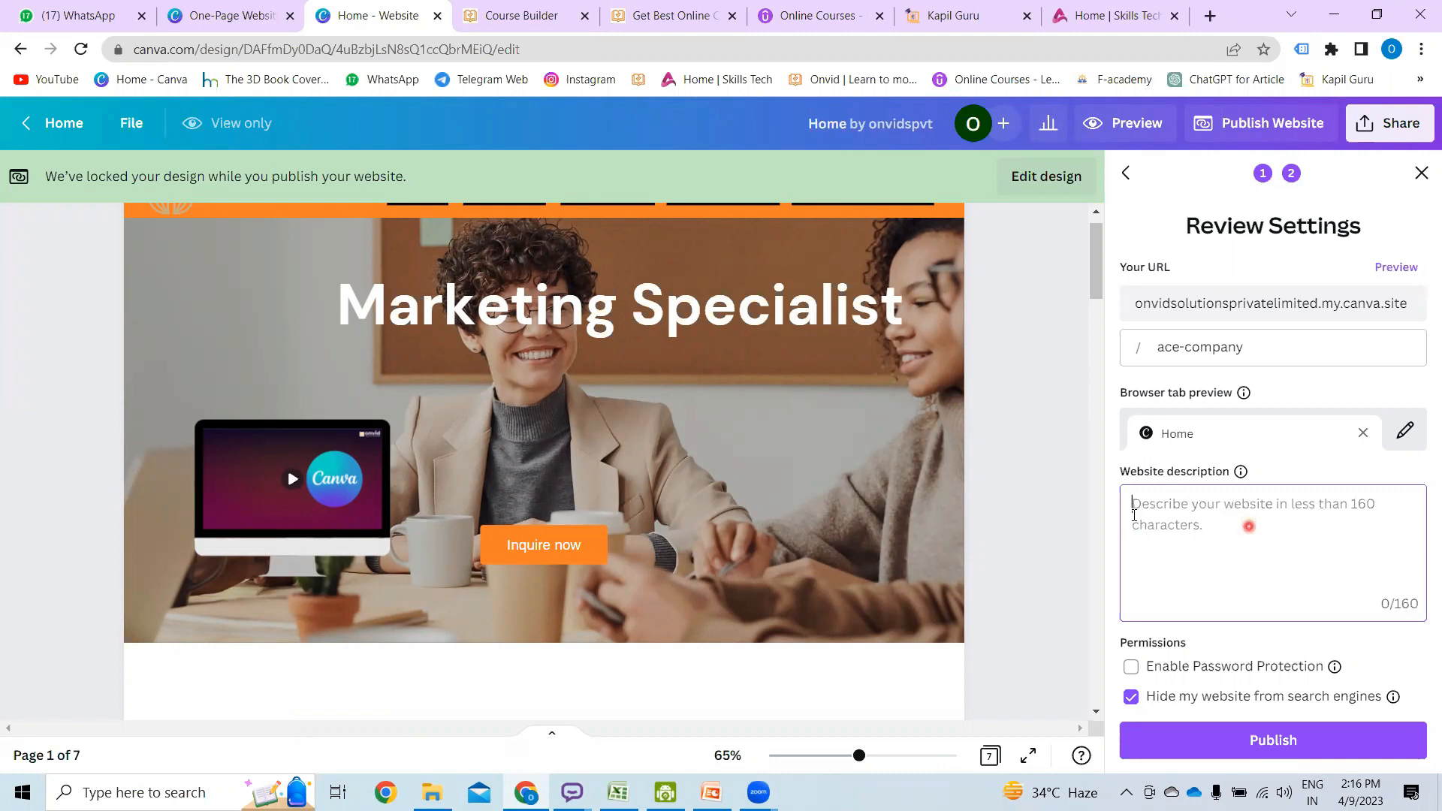
click(1181, 507)
text(dfhlkej;e   e d d)
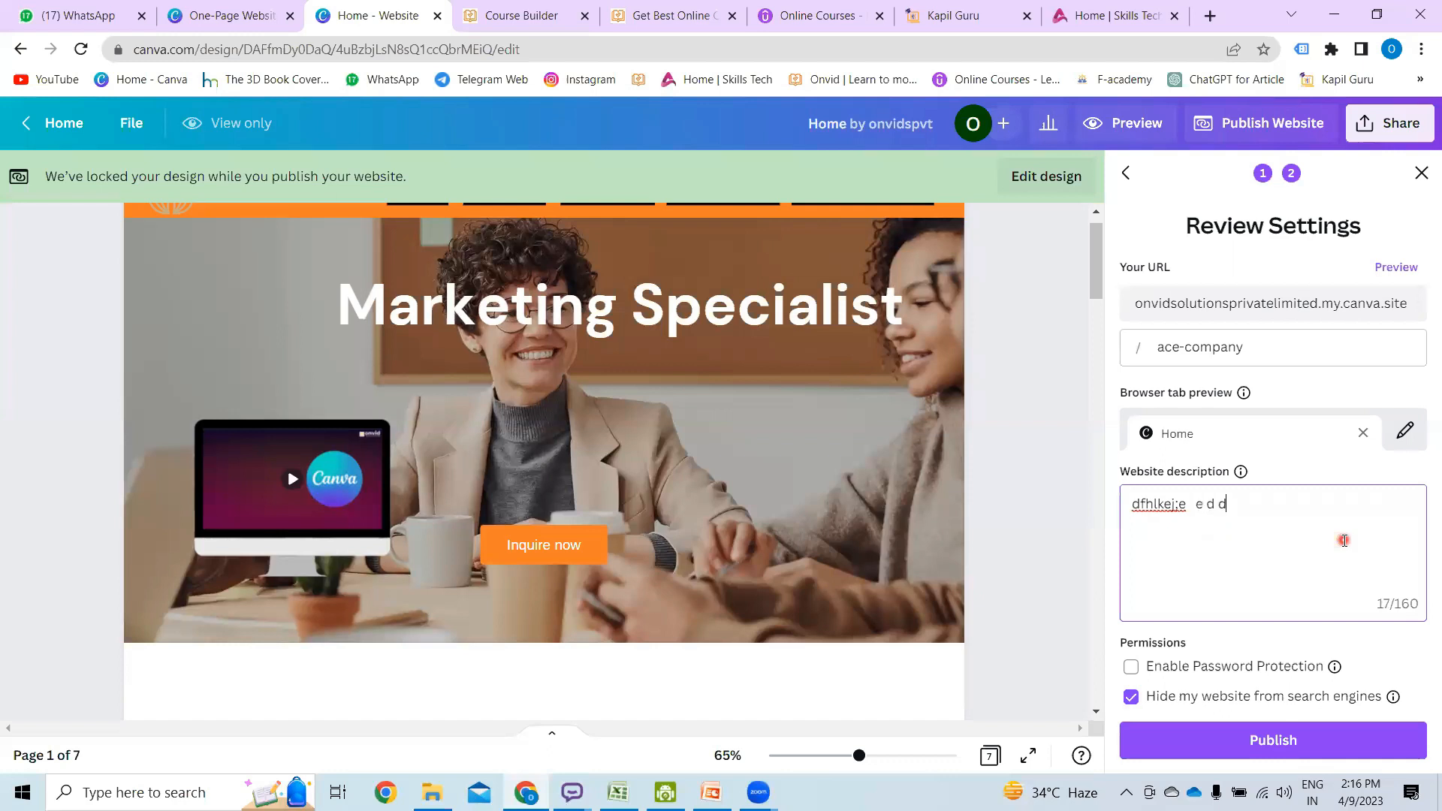
- Extend the website description with the placeholder text "[e d edd ee['l" and publish the website
text([e d edd ee['l)
click(1303, 742)
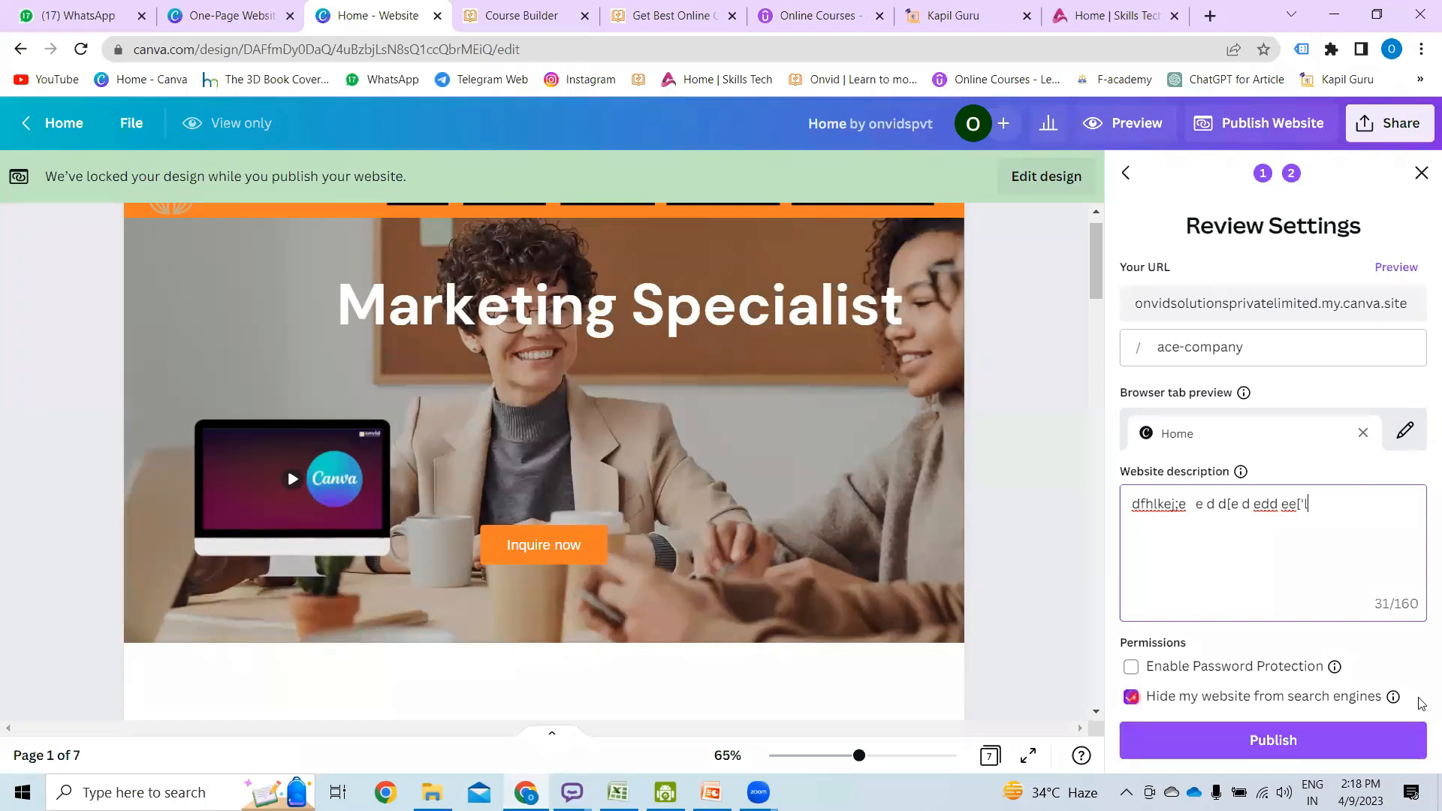
click(1317, 742)
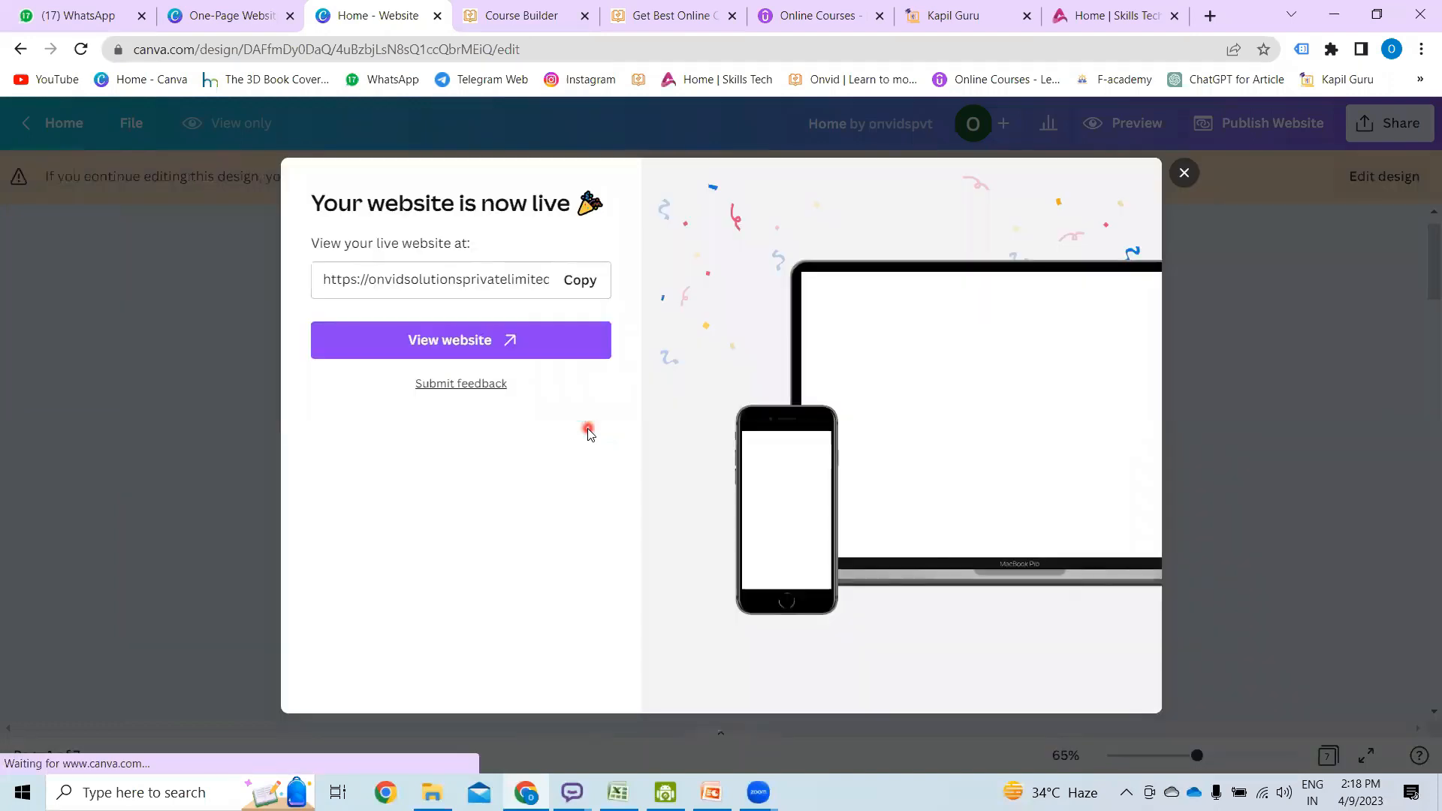
- Copy the live website's address and open it in place of the Skills Tech page
click(587, 284)
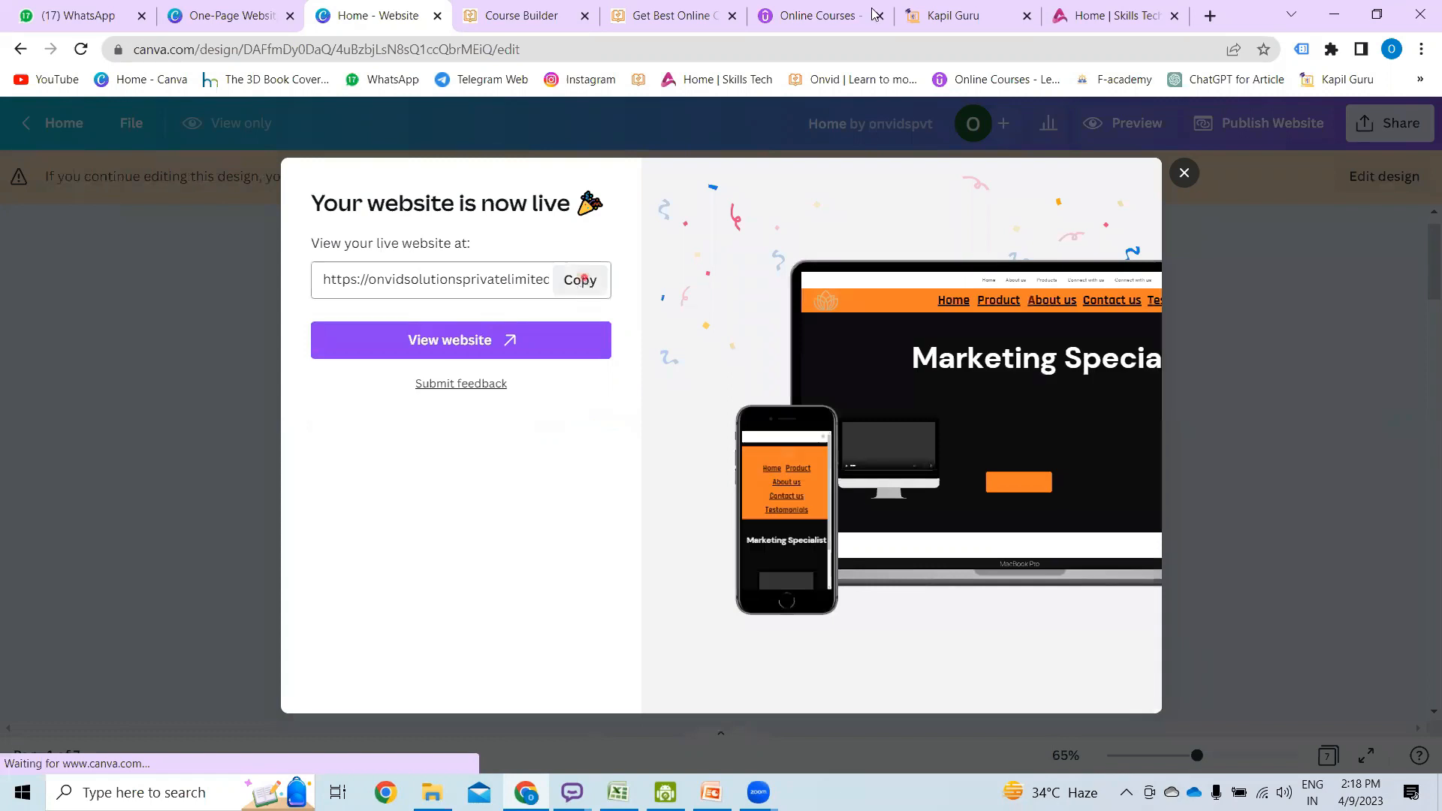
click(1132, 30)
click(298, 42)
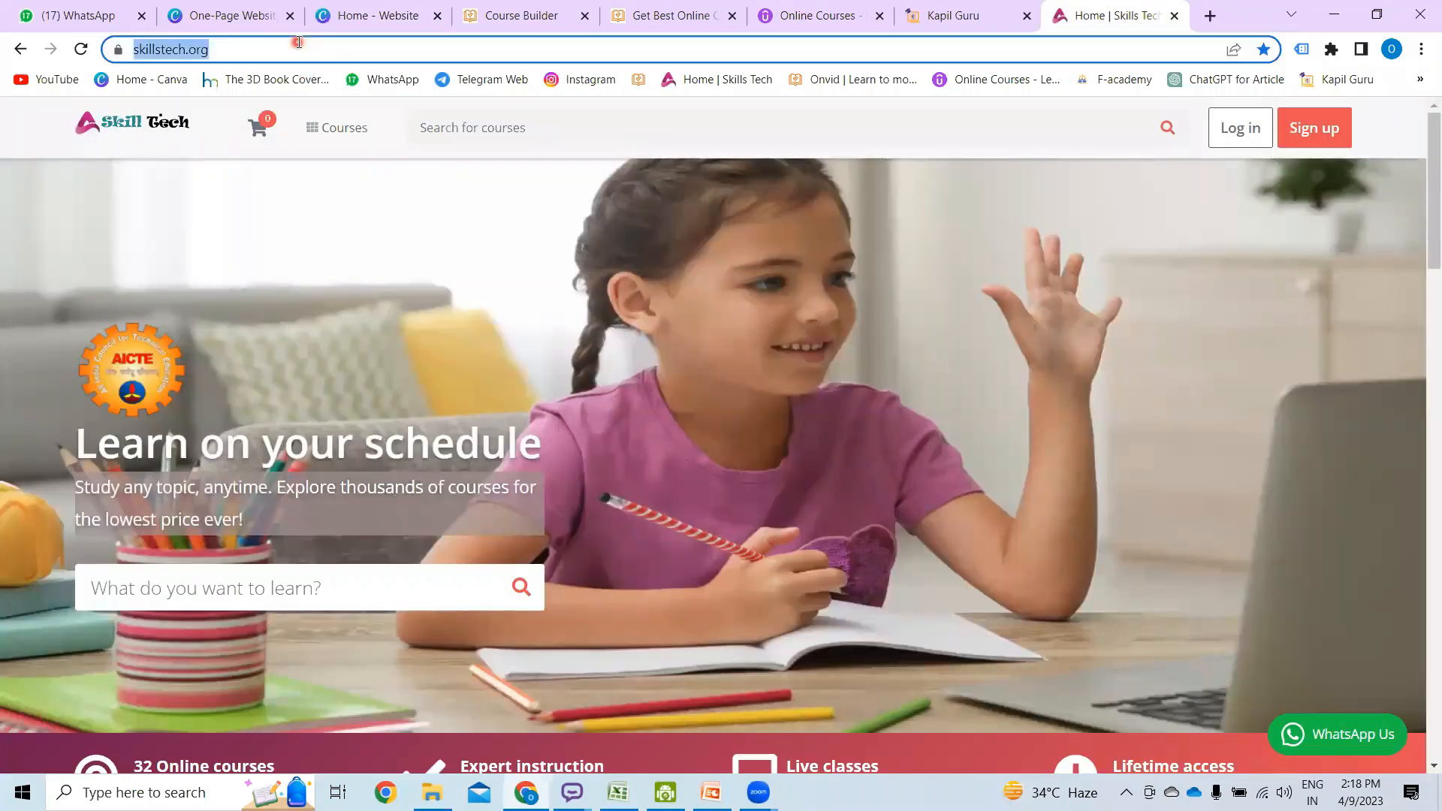
key(ctrl+v)
key(Return)
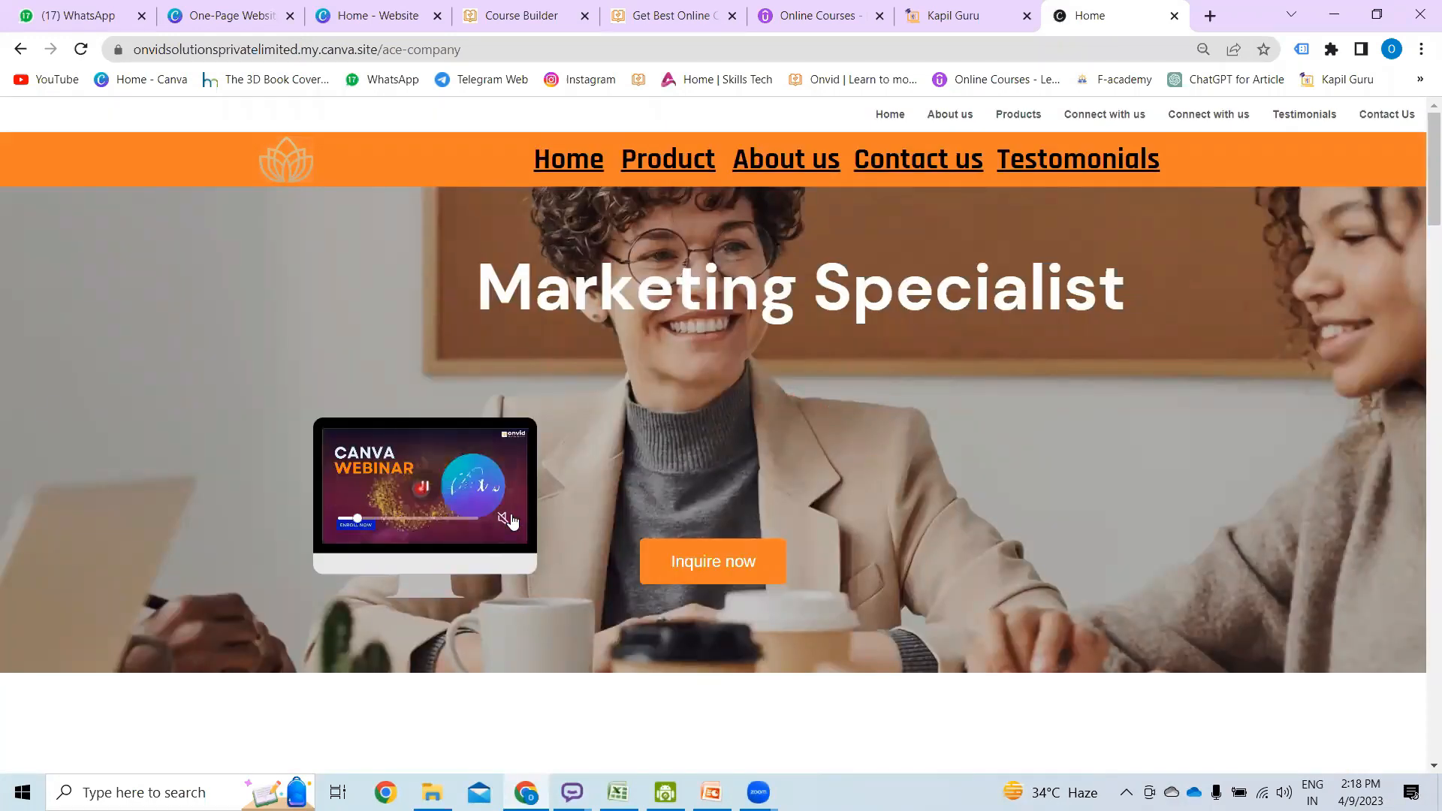
- Unmute the hero video on the live website and test the Testomonials and Contact us header links
click(506, 519)
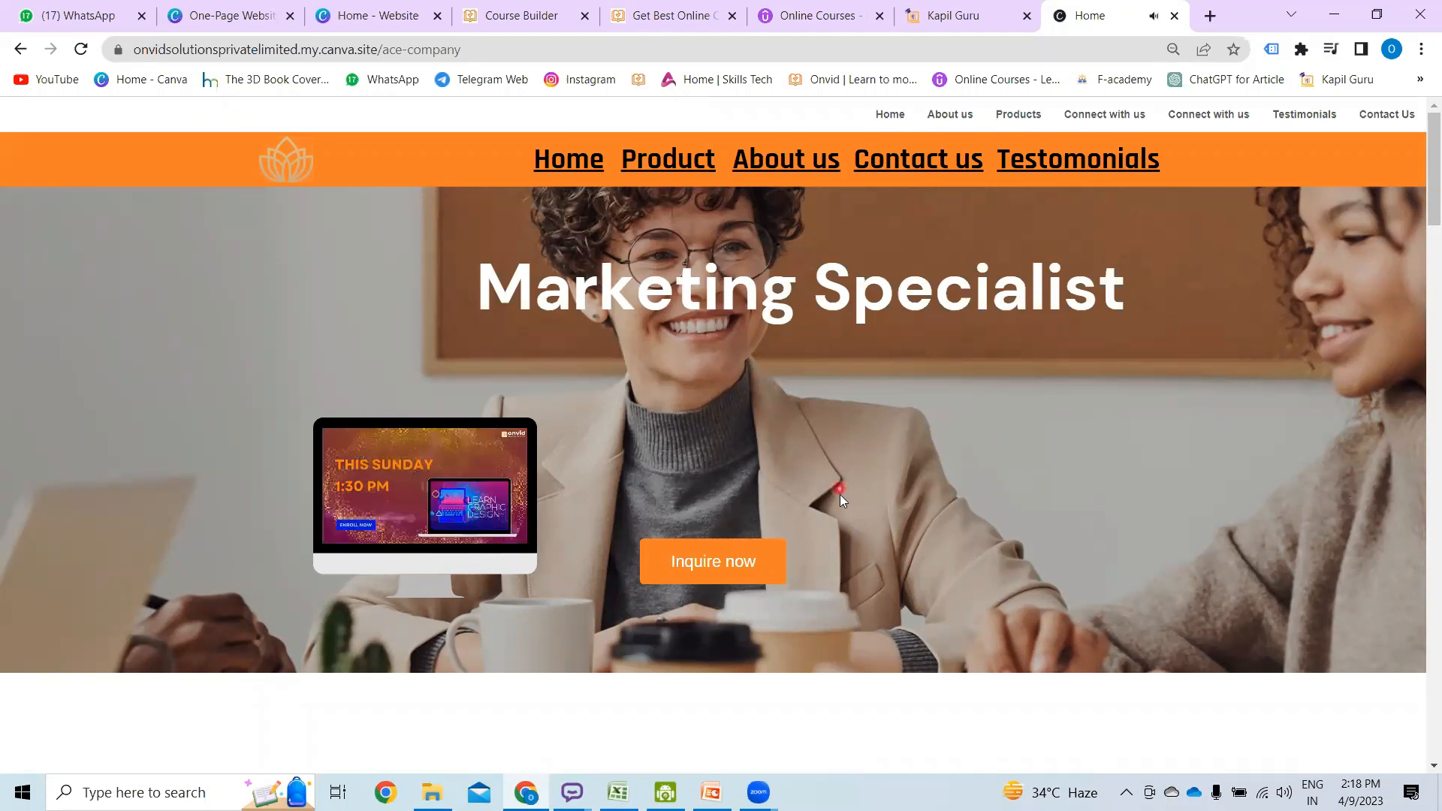
click(1056, 159)
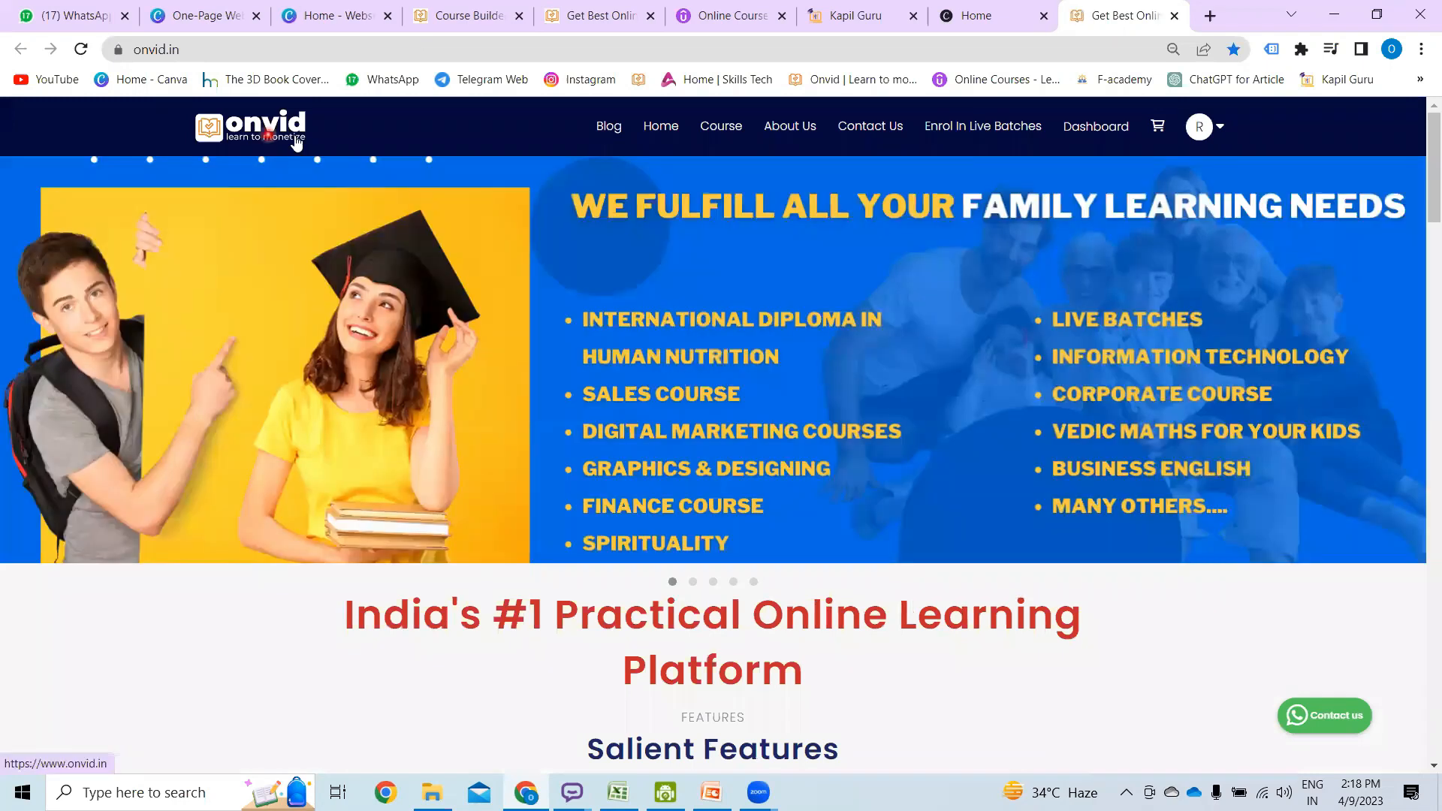
click(1174, 16)
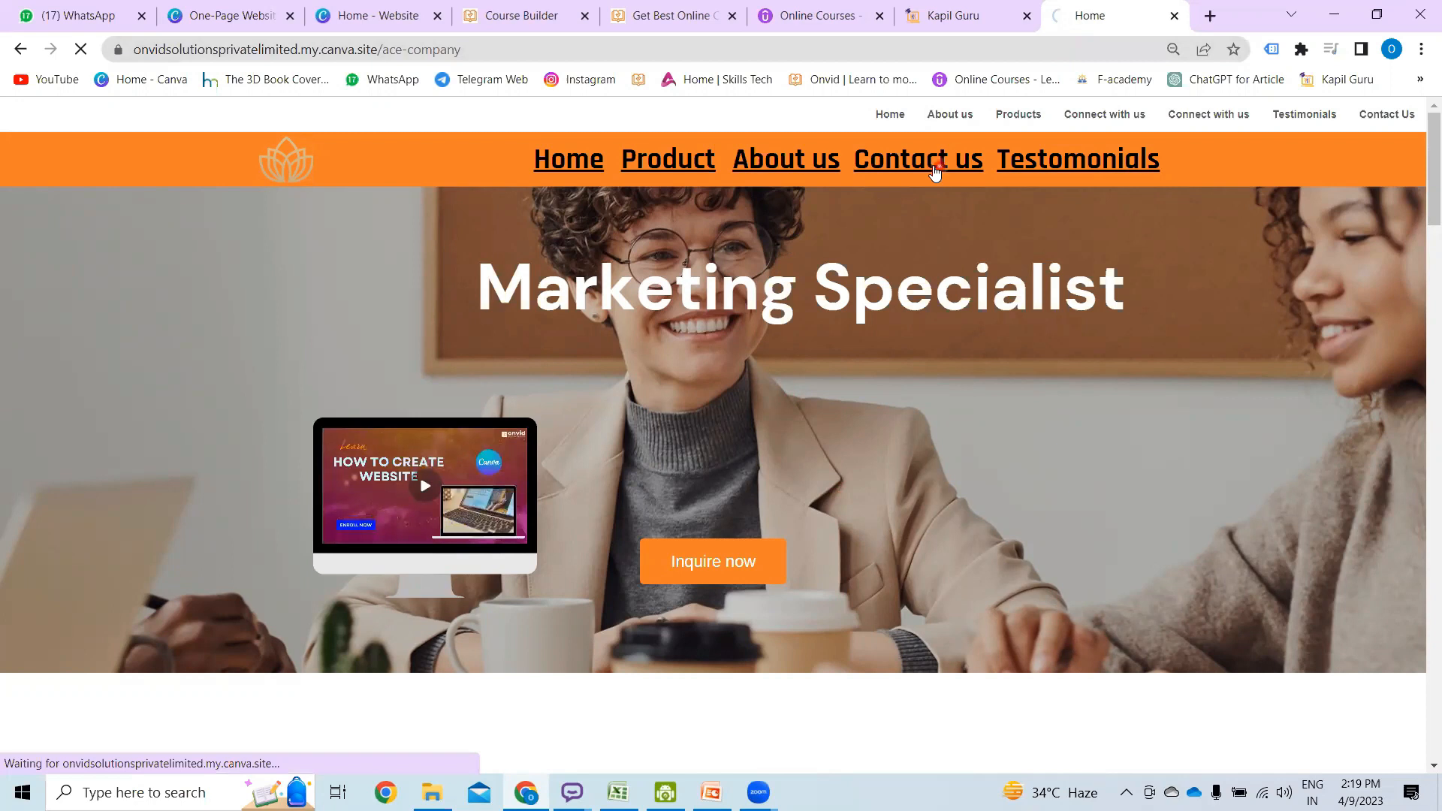
click(910, 172)
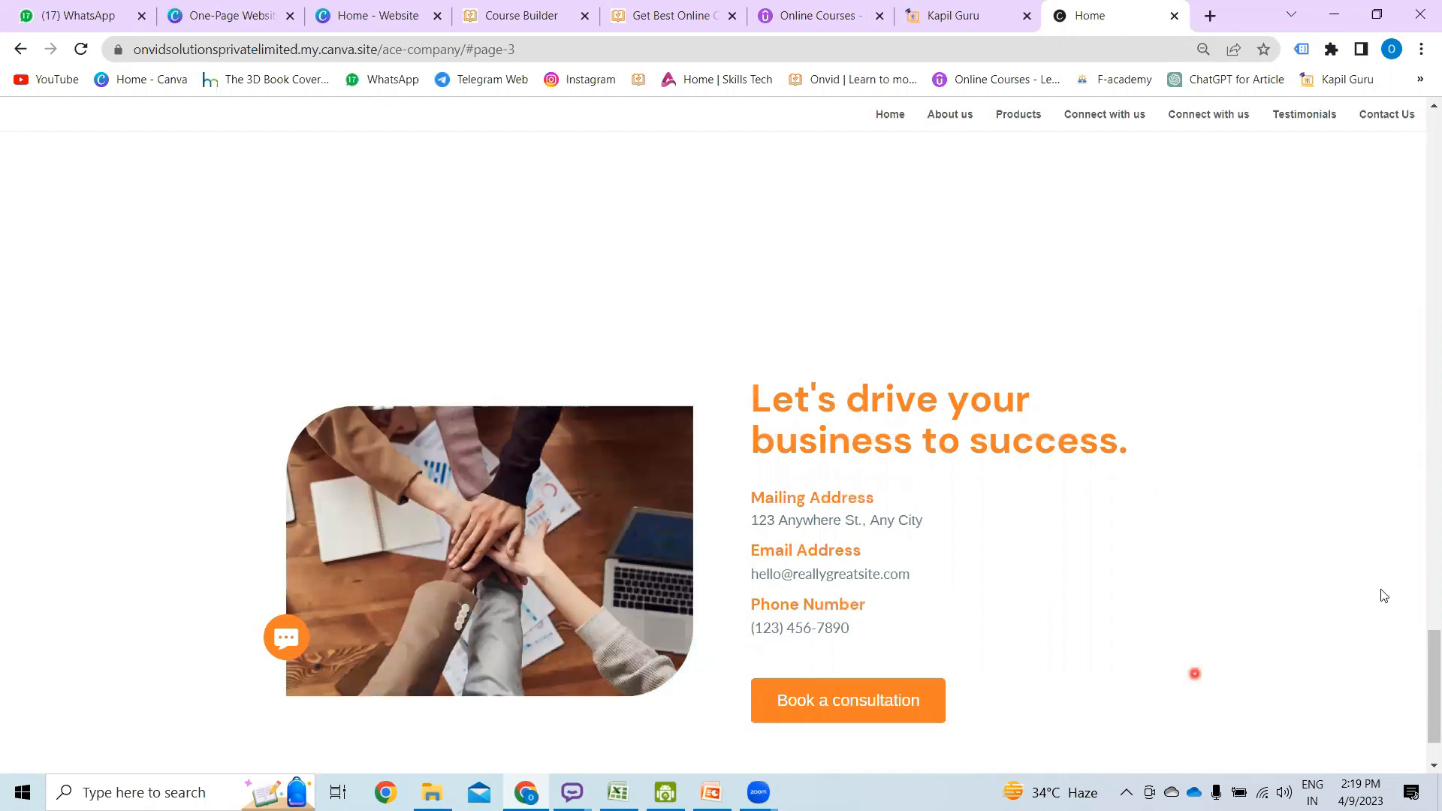
- Examine the live website's sections from the hero header through the client testimonials to the contact details at the end
scroll(1326, 620, up, 5)
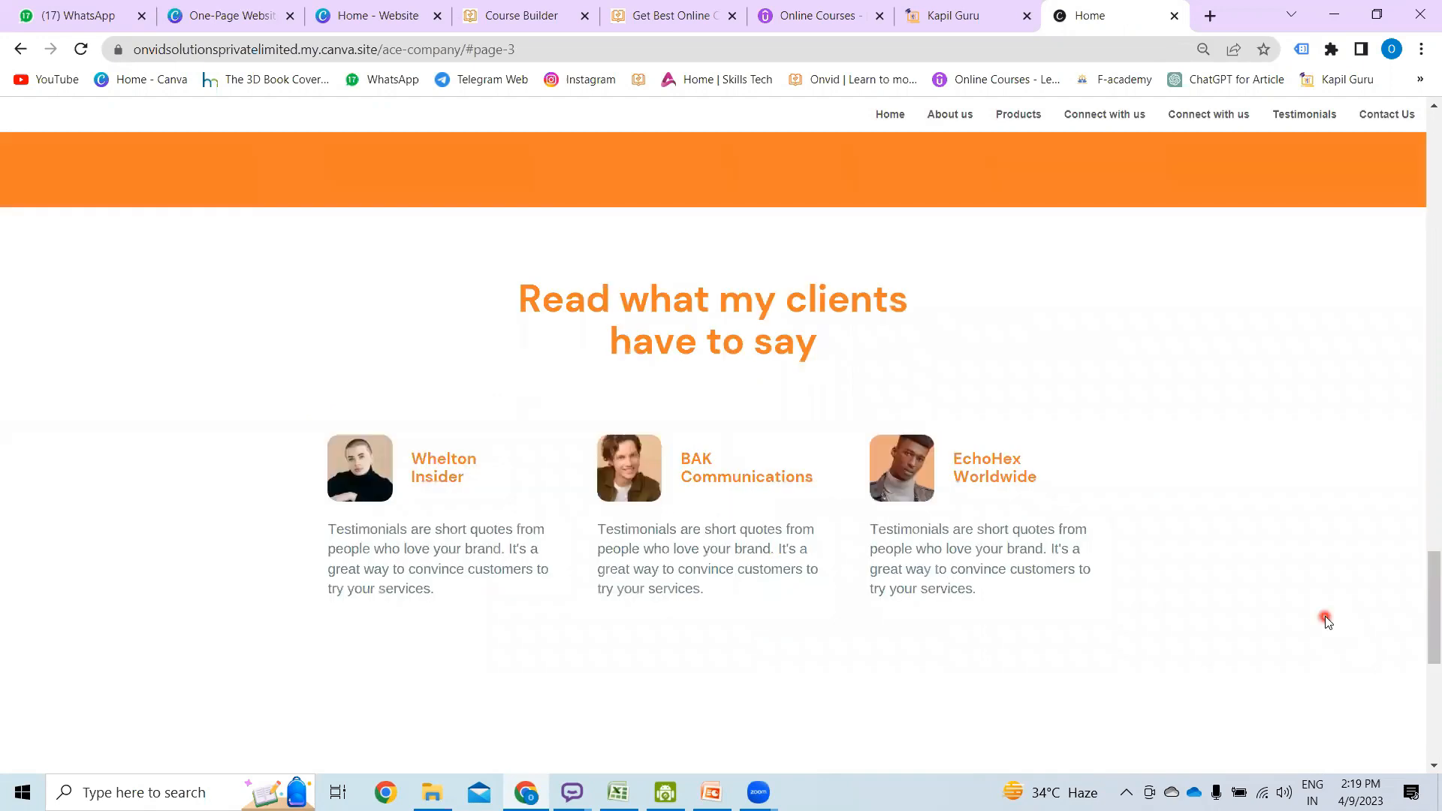
scroll(1326, 620, up, 5)
scroll(1326, 616, up, 5)
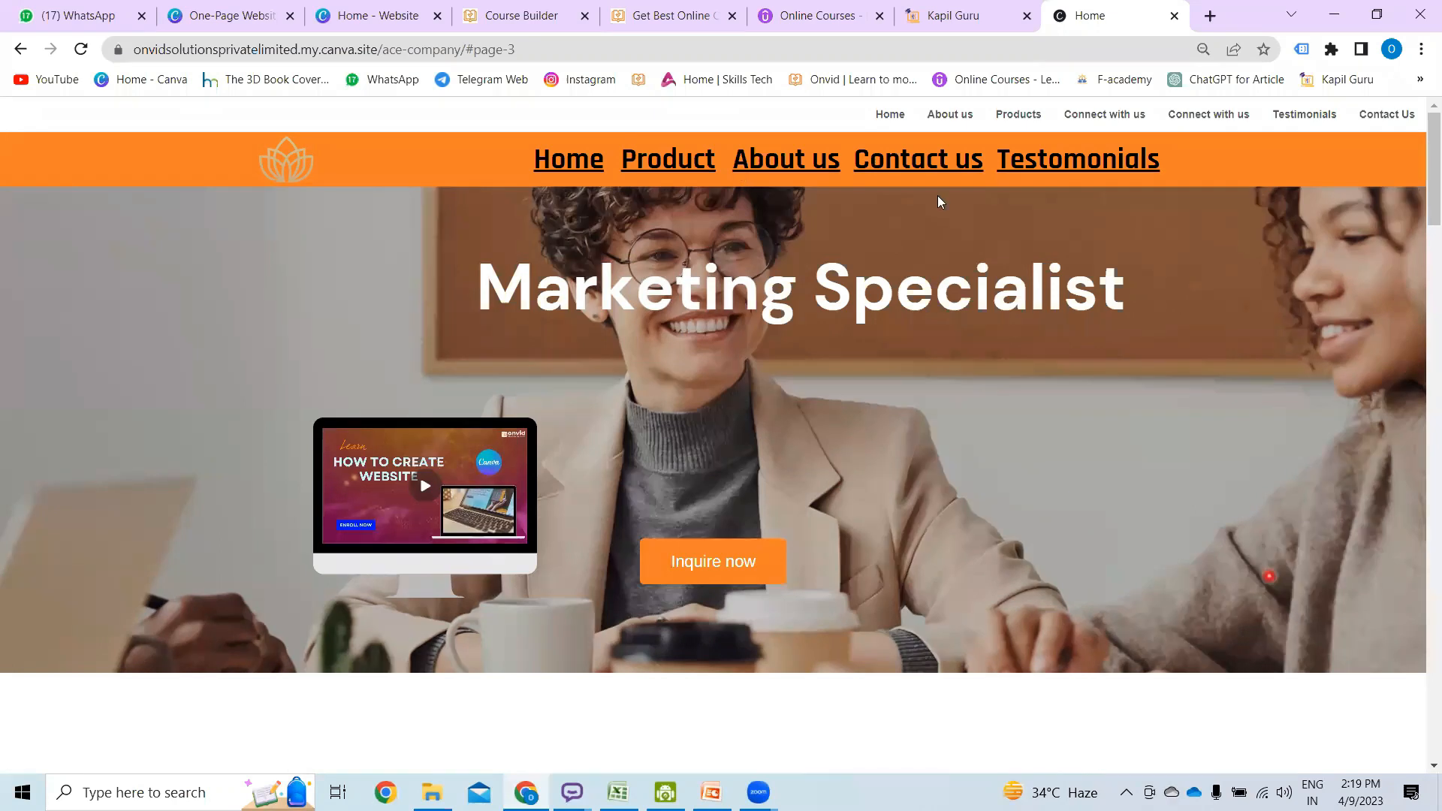
scroll(1214, 440, down, 5)
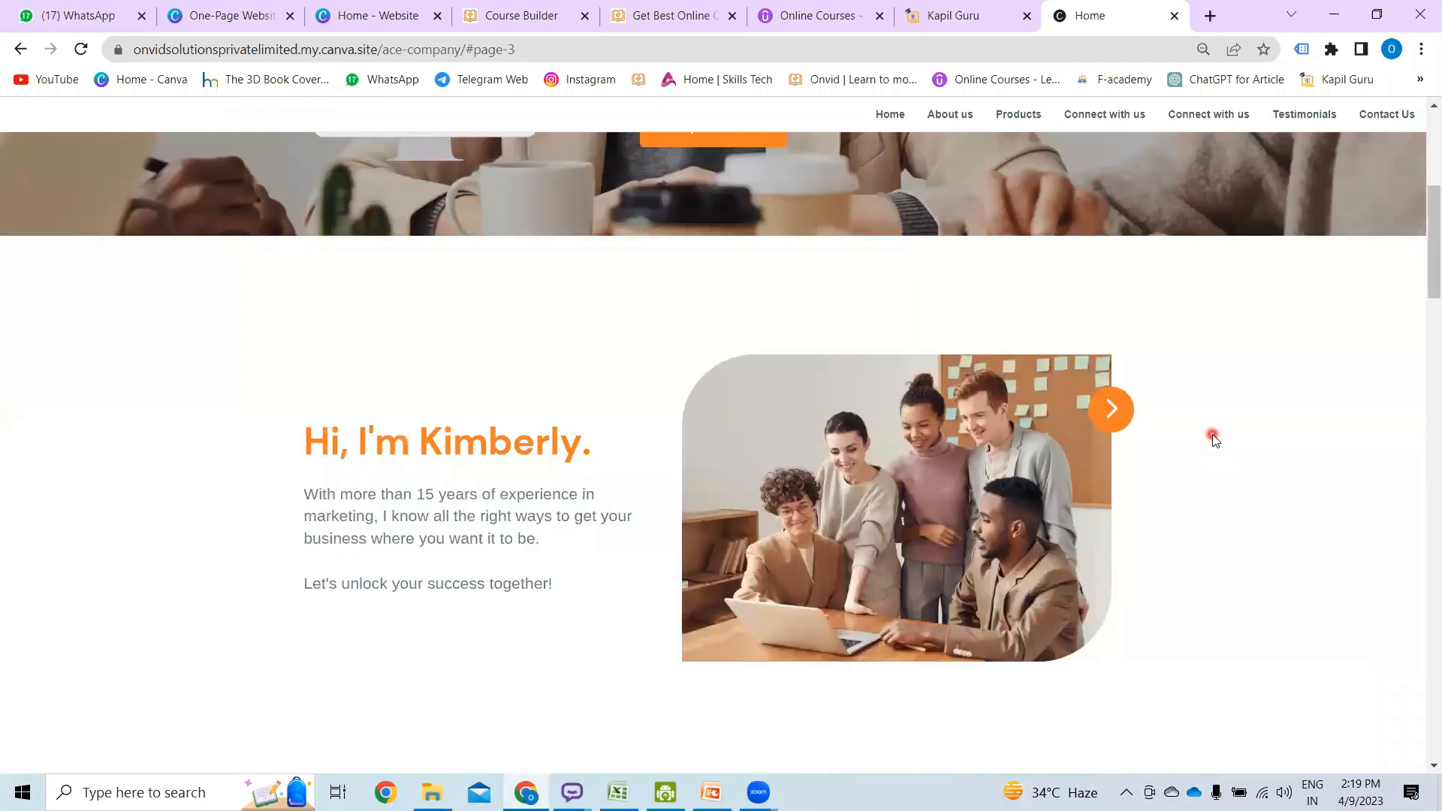
scroll(1212, 436, down, 5)
scroll(1211, 537, down, 5)
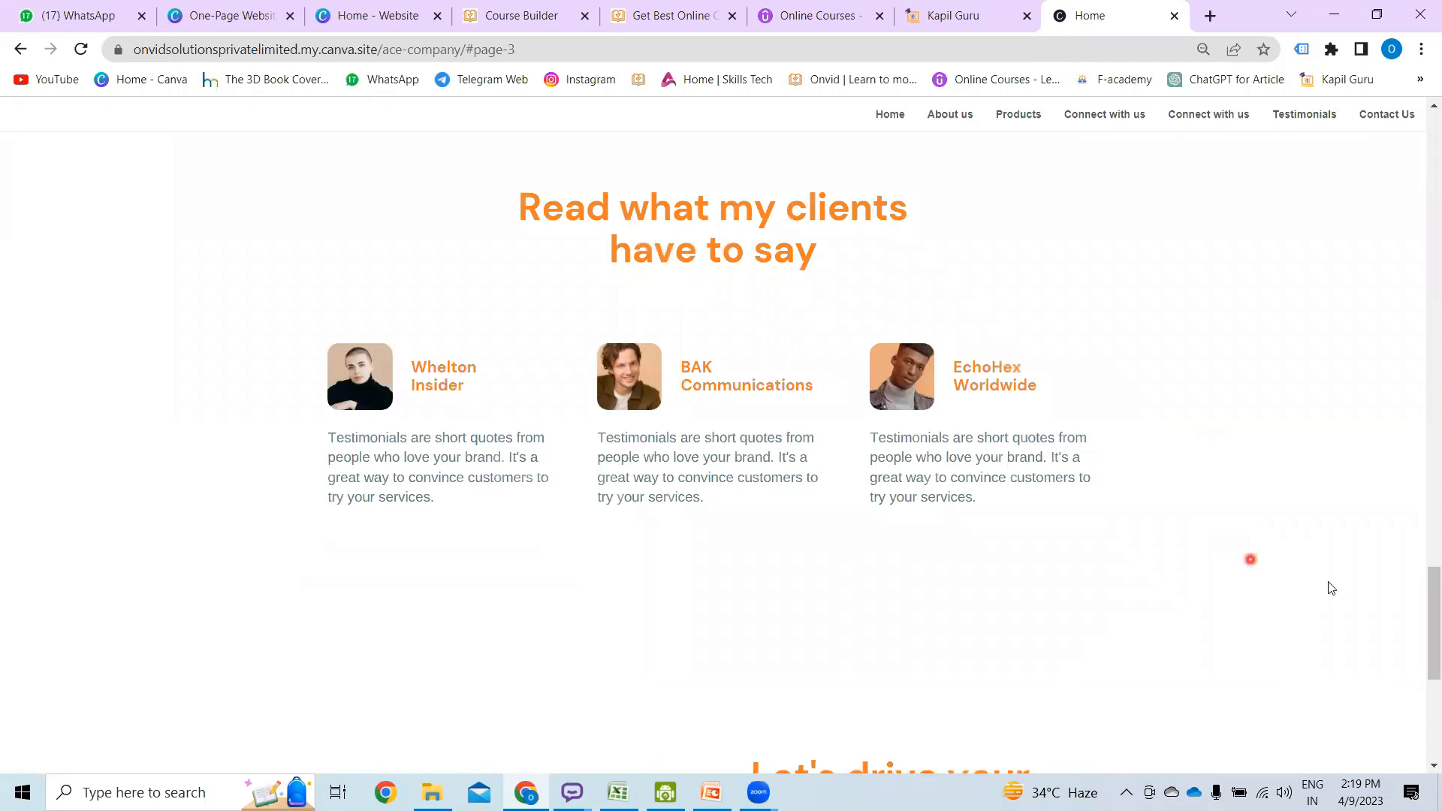
scroll(1277, 568, down, 5)
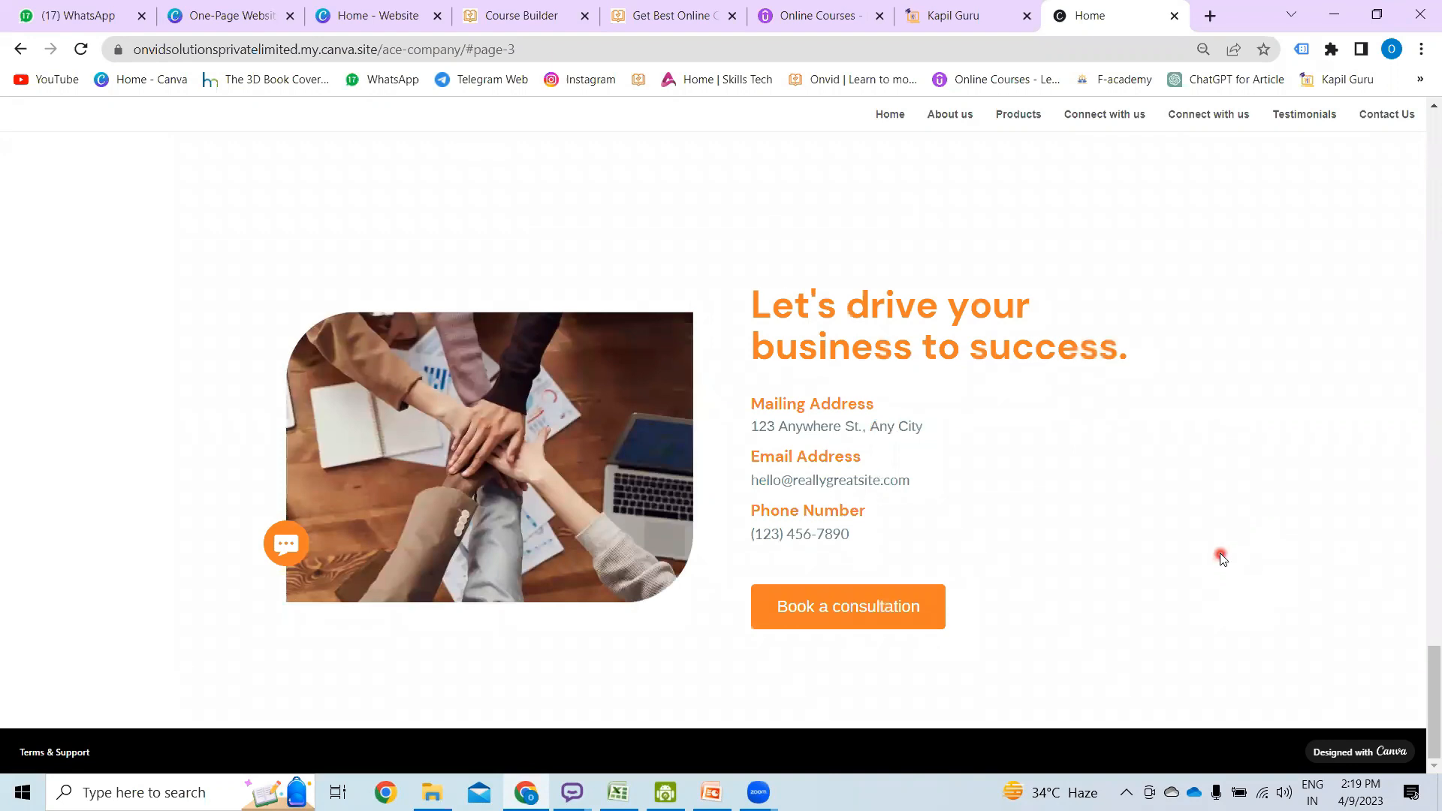
scroll(1221, 550, up, 2)
scroll(1220, 546, up, 15)
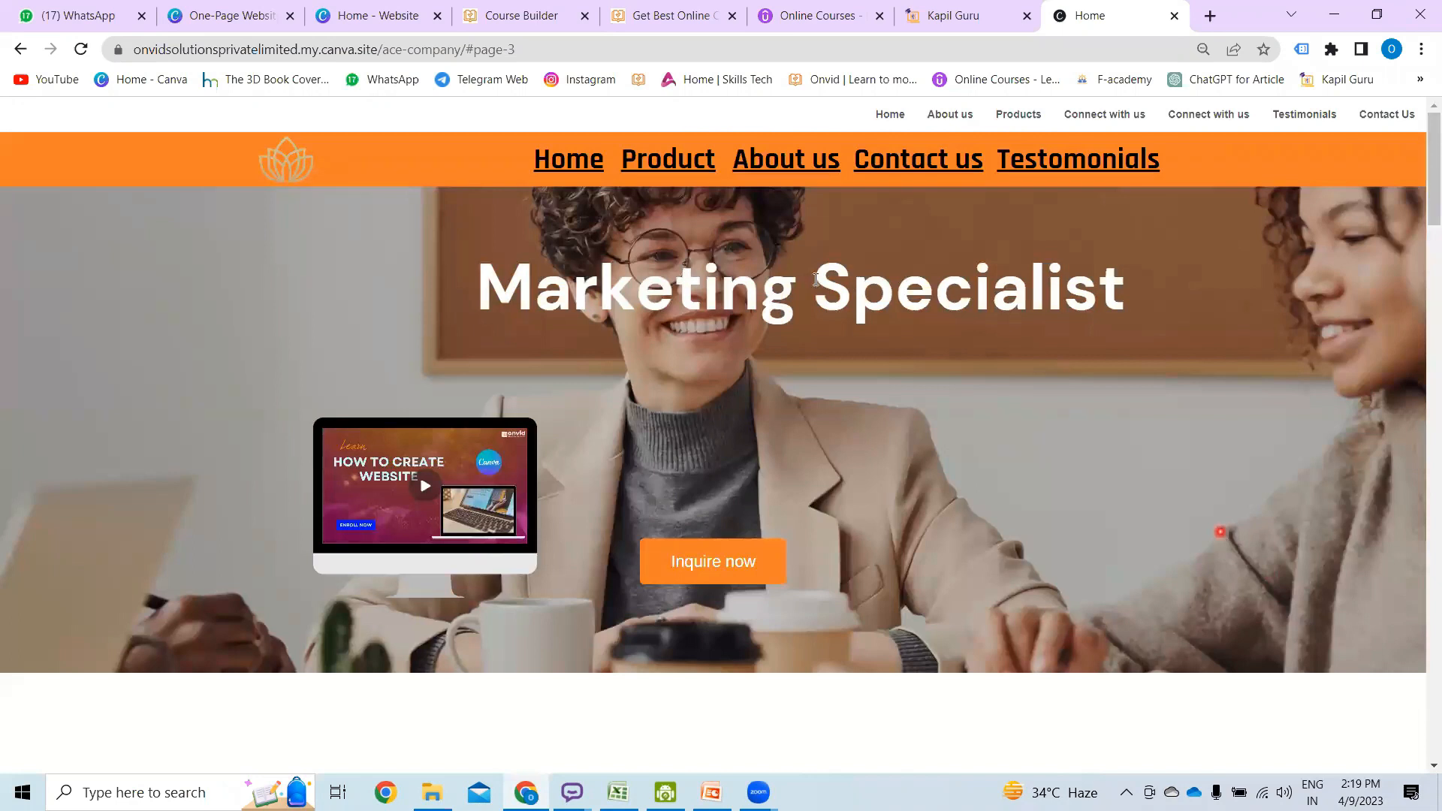
- Test the Product header link on the live website, close the site and return to the Canva design
click(685, 171)
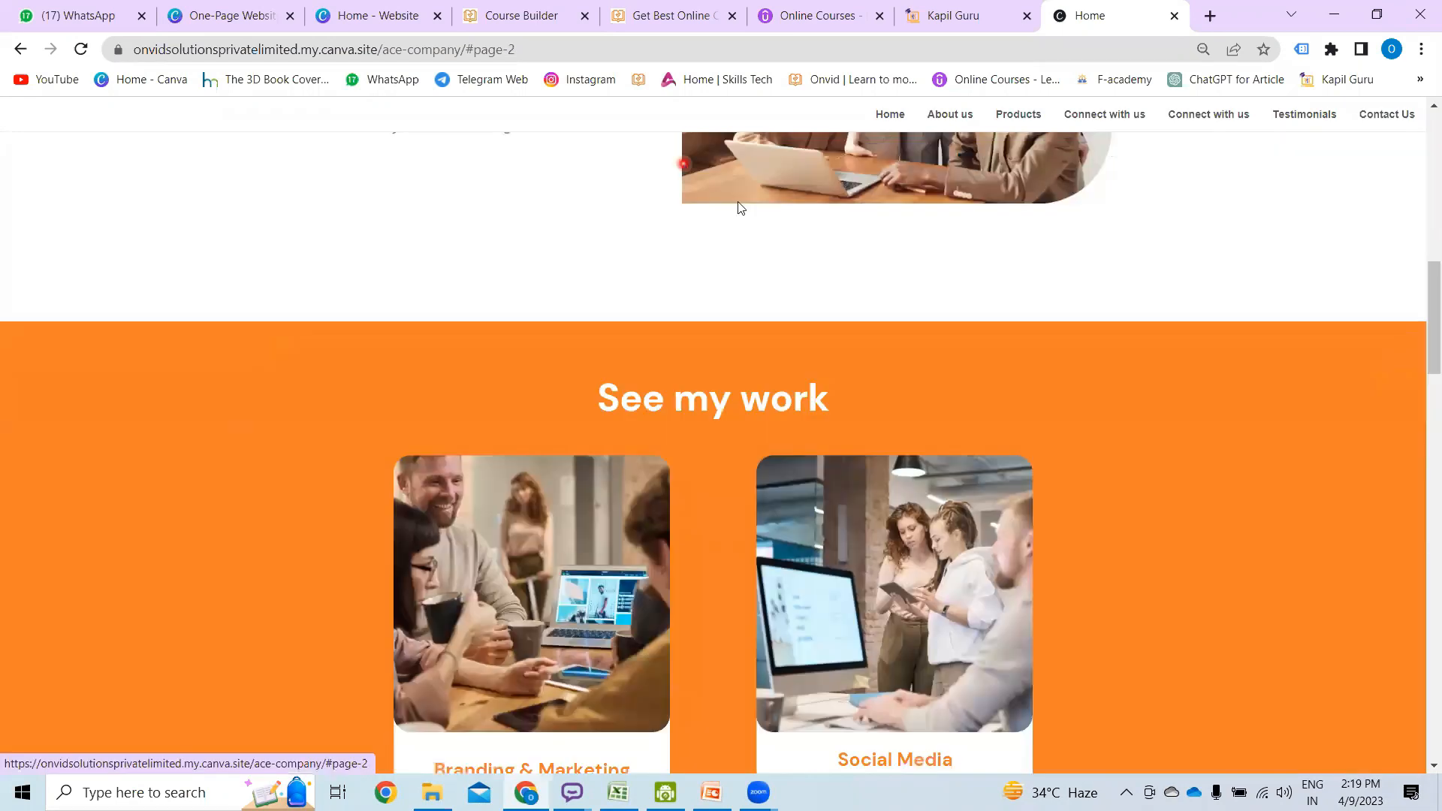
scroll(1069, 521, down, 3)
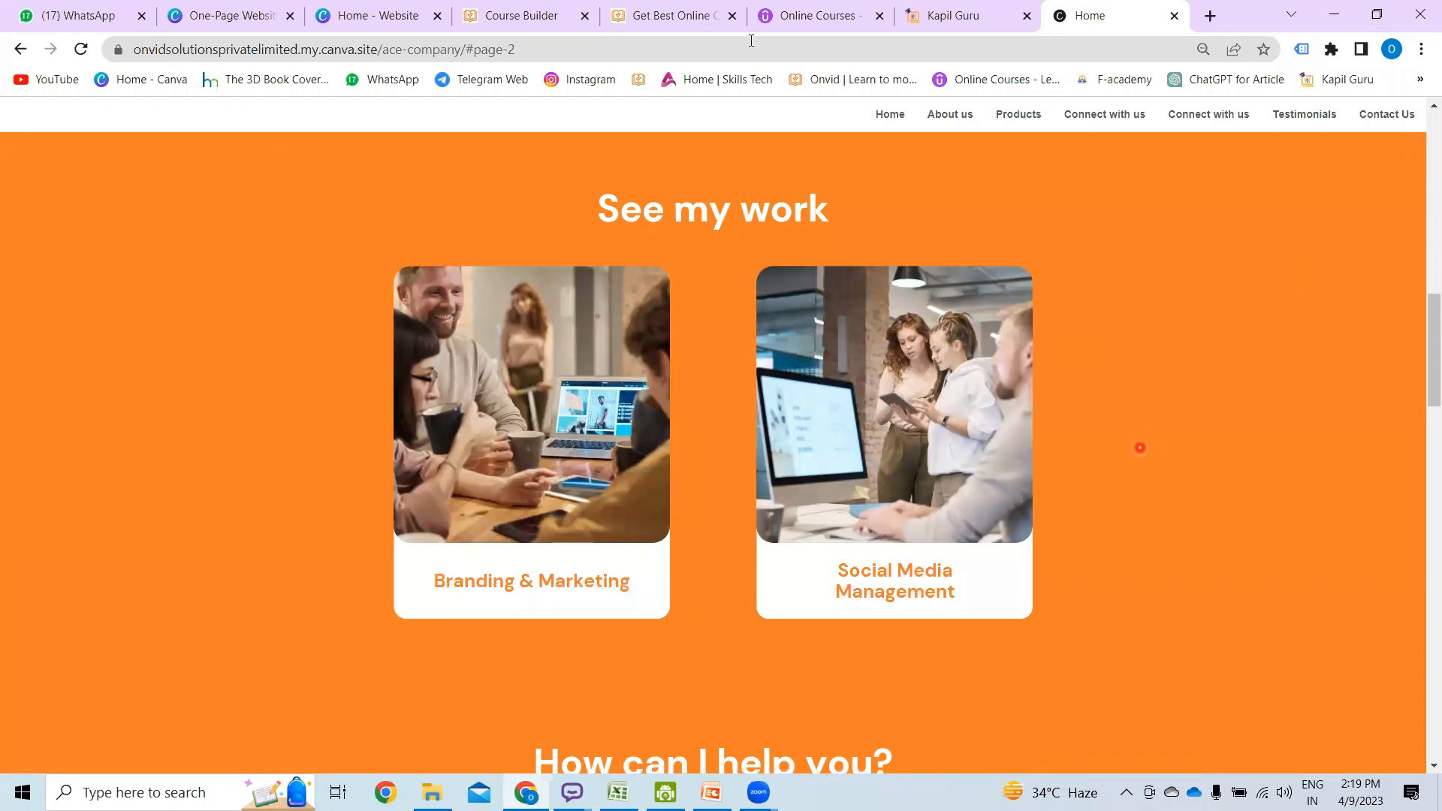
click(1173, 15)
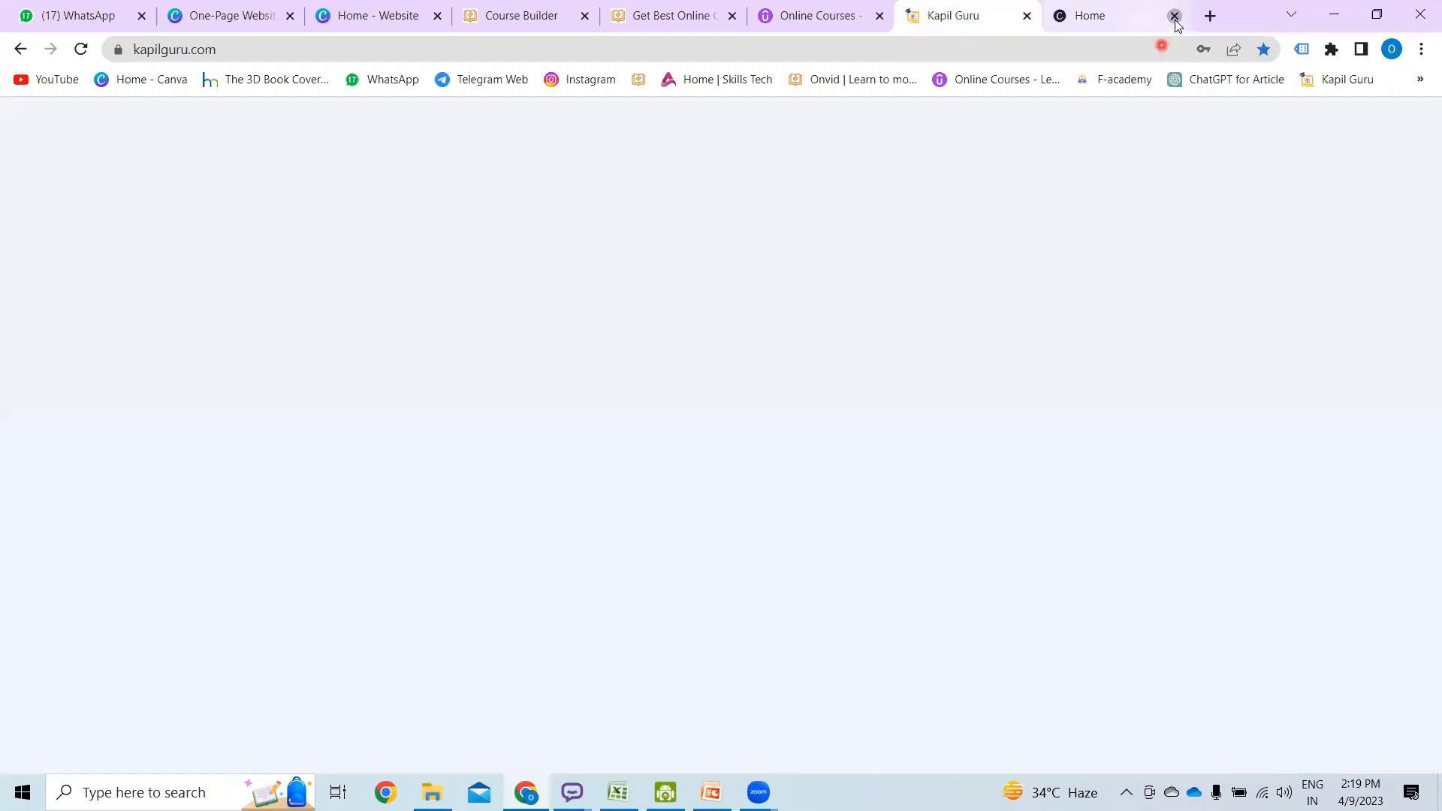
click(420, 21)
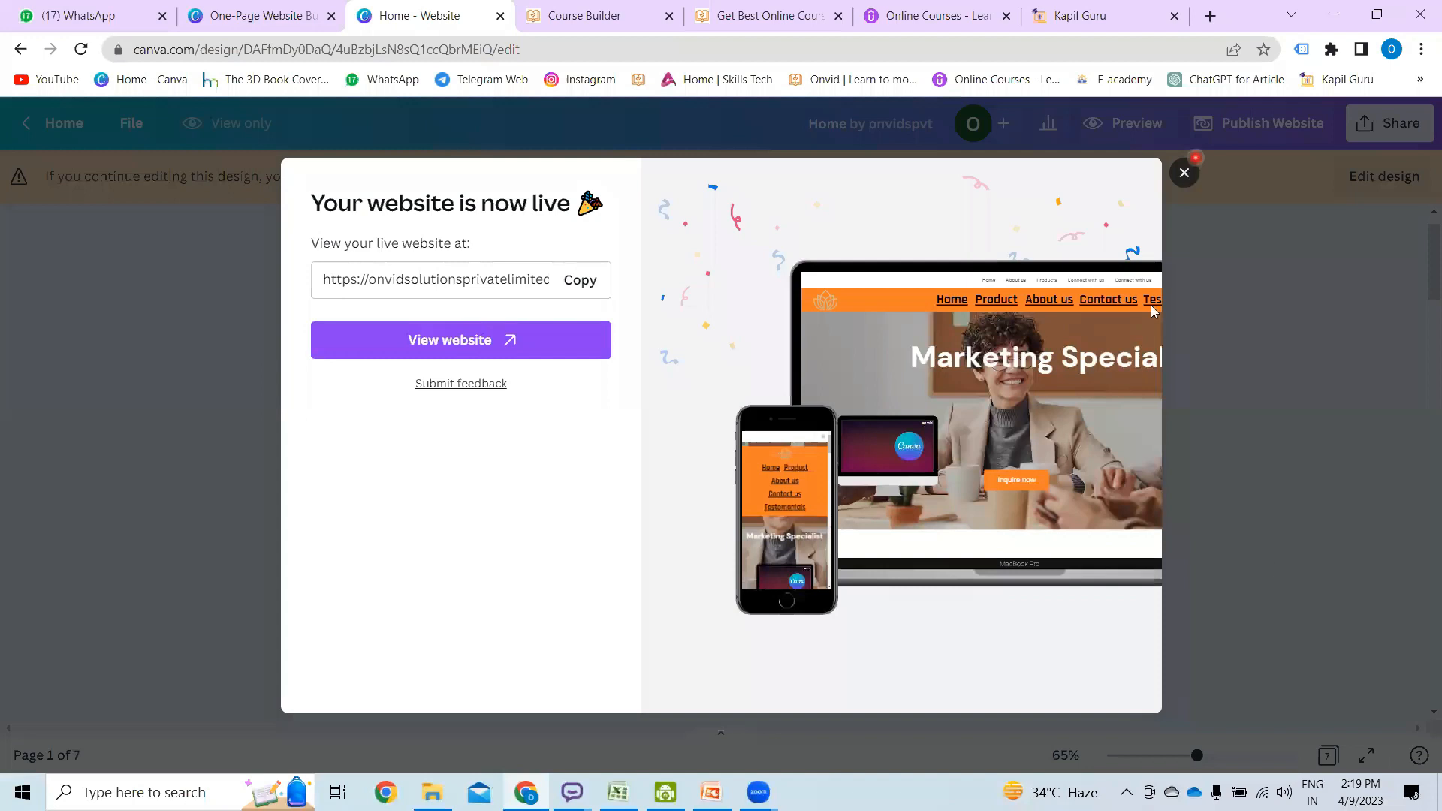
- Resume editing the published design and move the "Marketing Specialist" heading down to just above the "Inquire now" button
click(1184, 173)
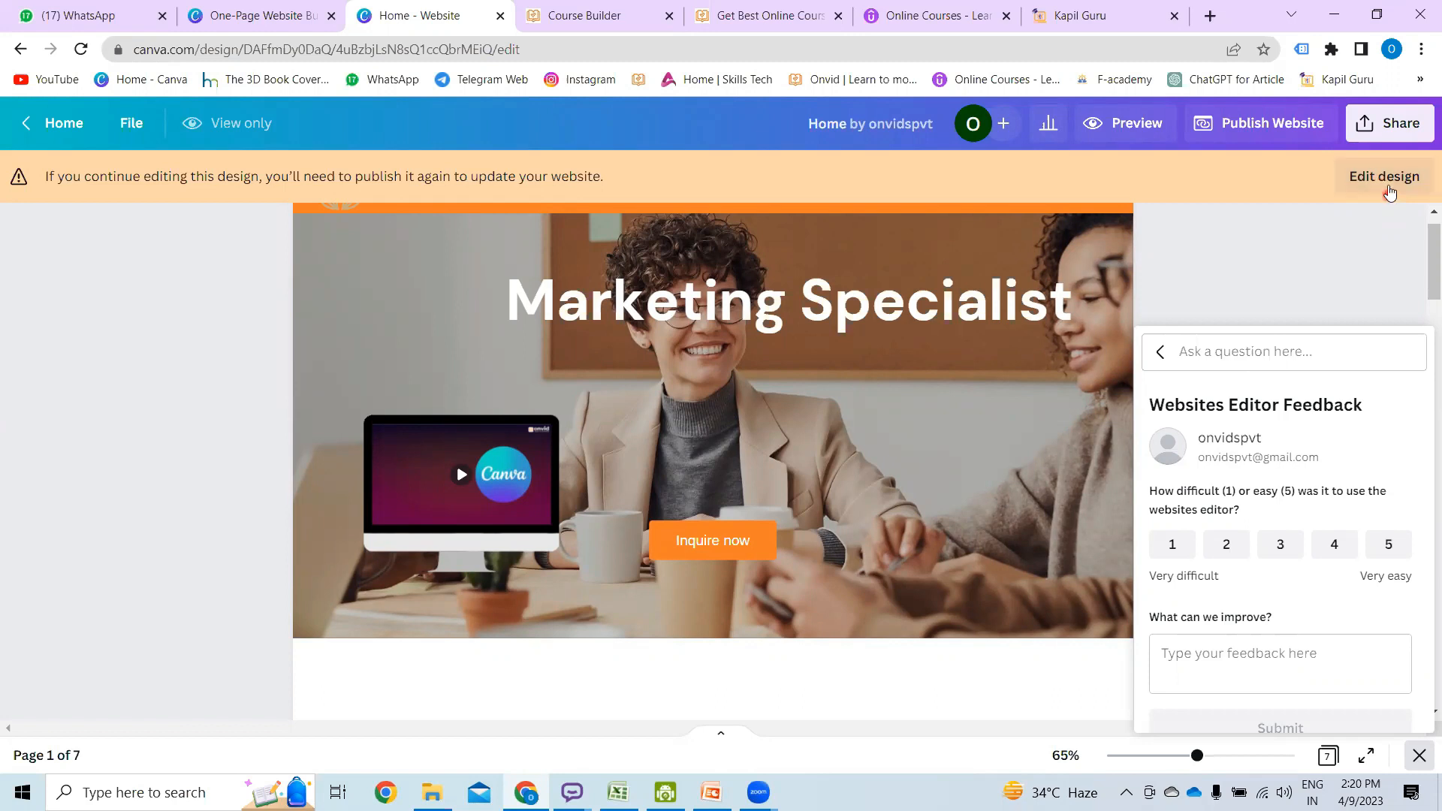
click(1391, 193)
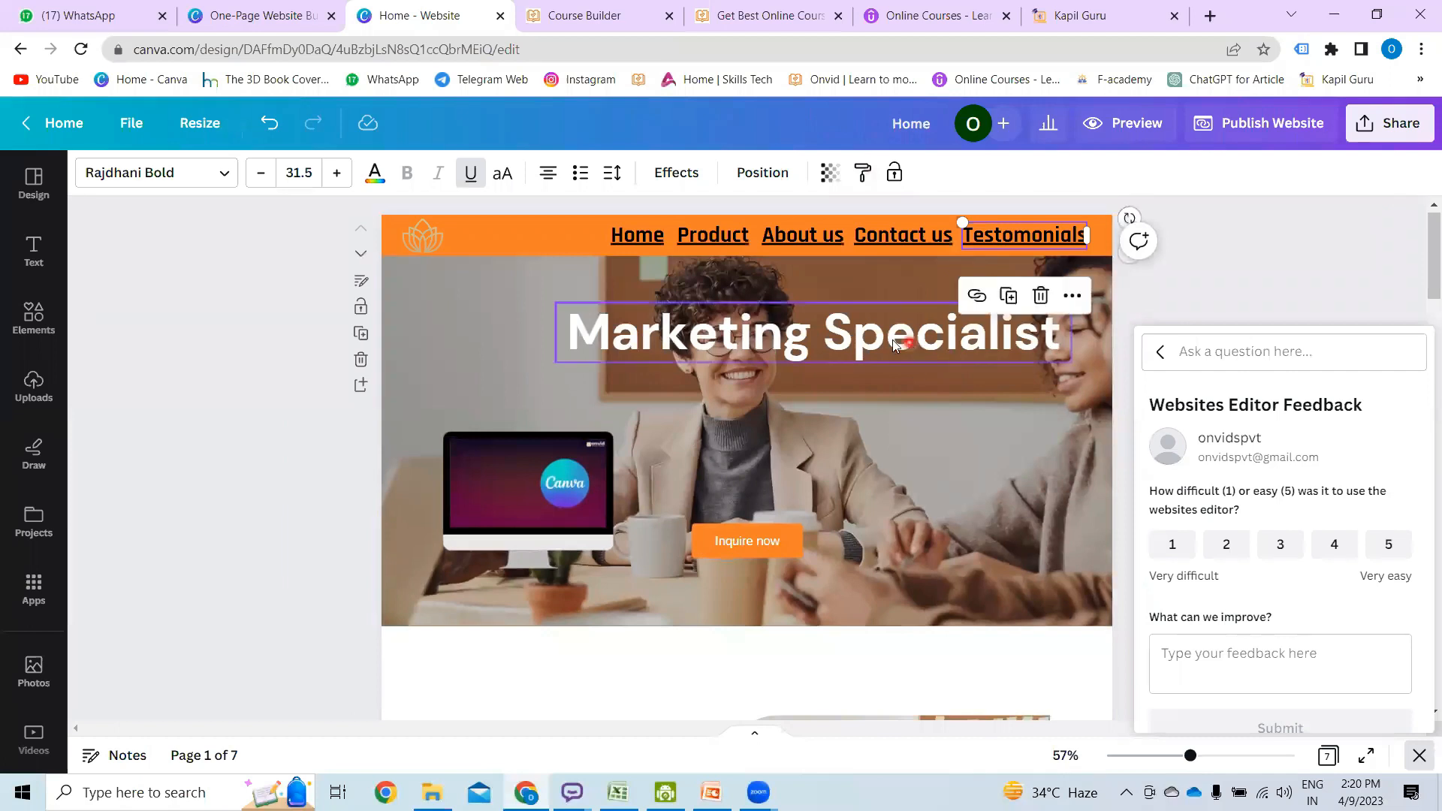
drag(903, 343, 939, 453)
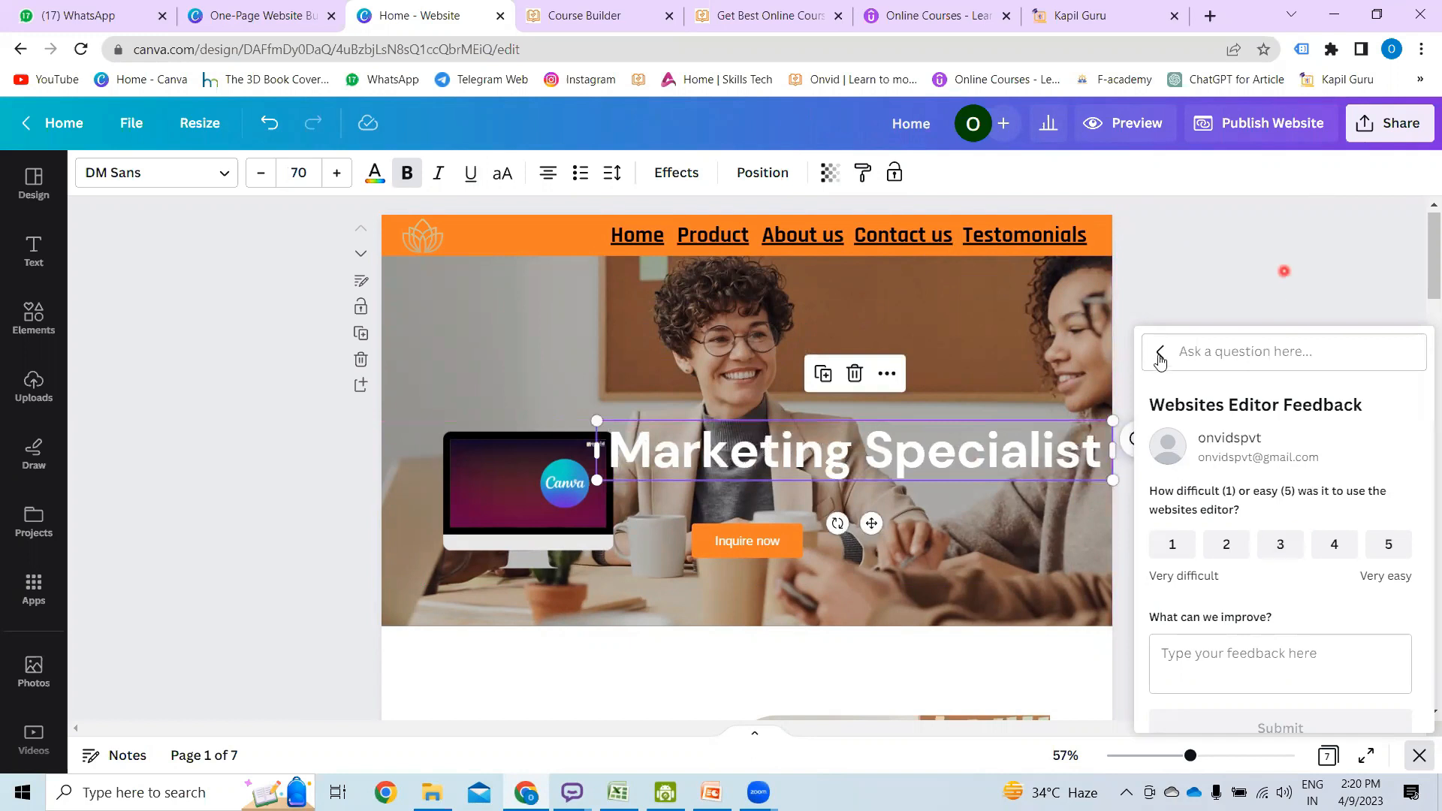
- Start publishing the updated website and turn off "Hide my website from search engines" in the review settings
click(1269, 128)
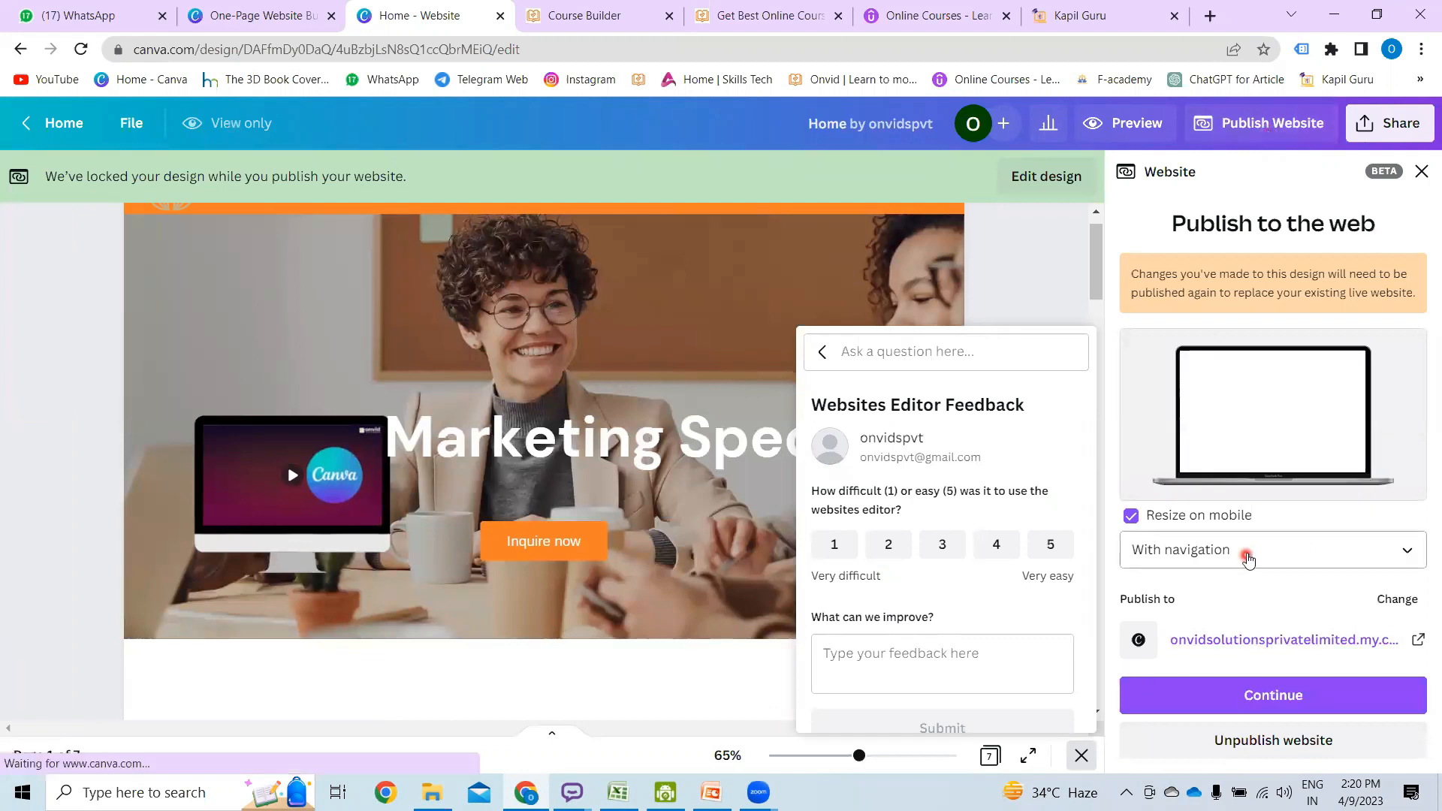
click(1272, 697)
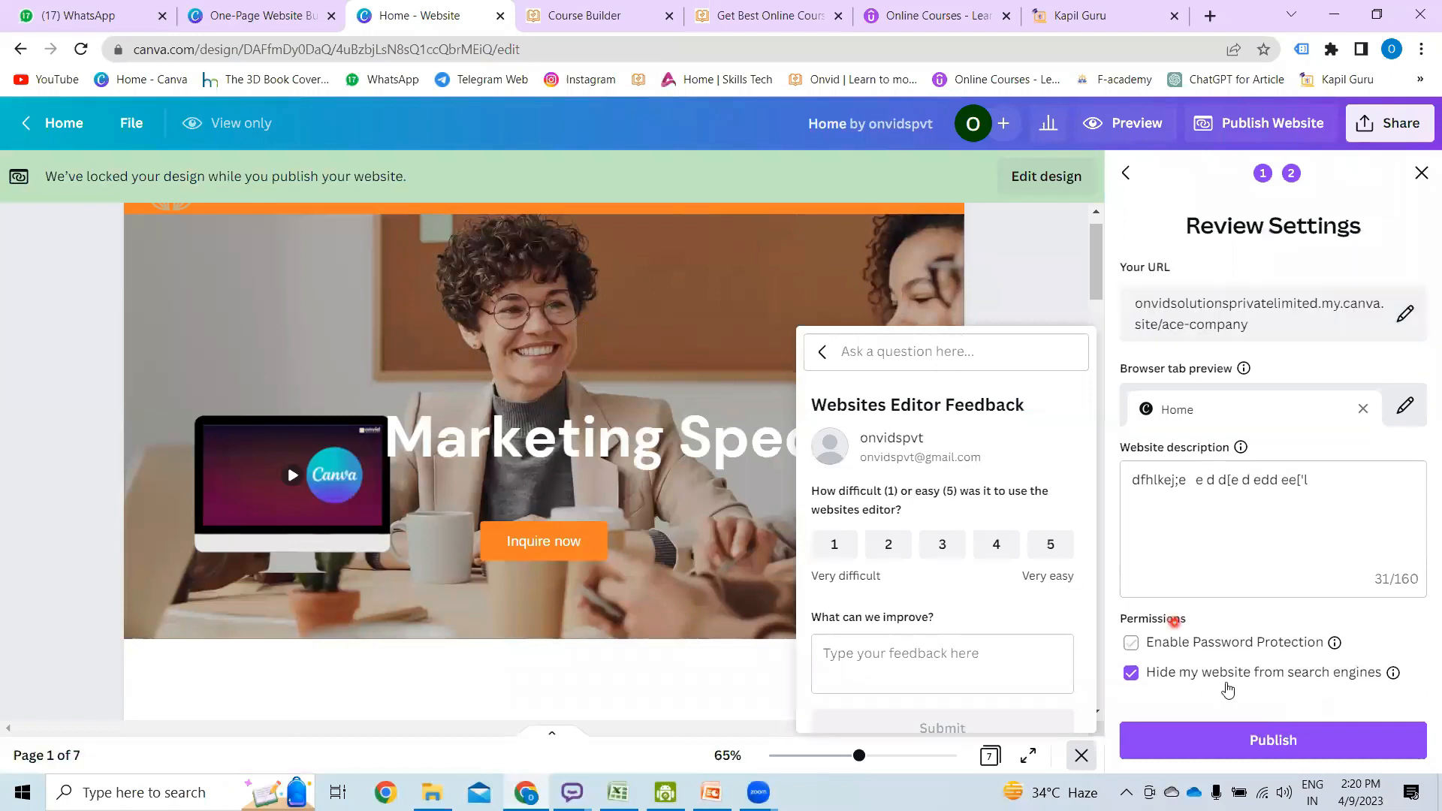
click(1132, 673)
click(1351, 652)
- Try to publish the updated website, cancel the design preparation, and close the publishing settings
click(1262, 749)
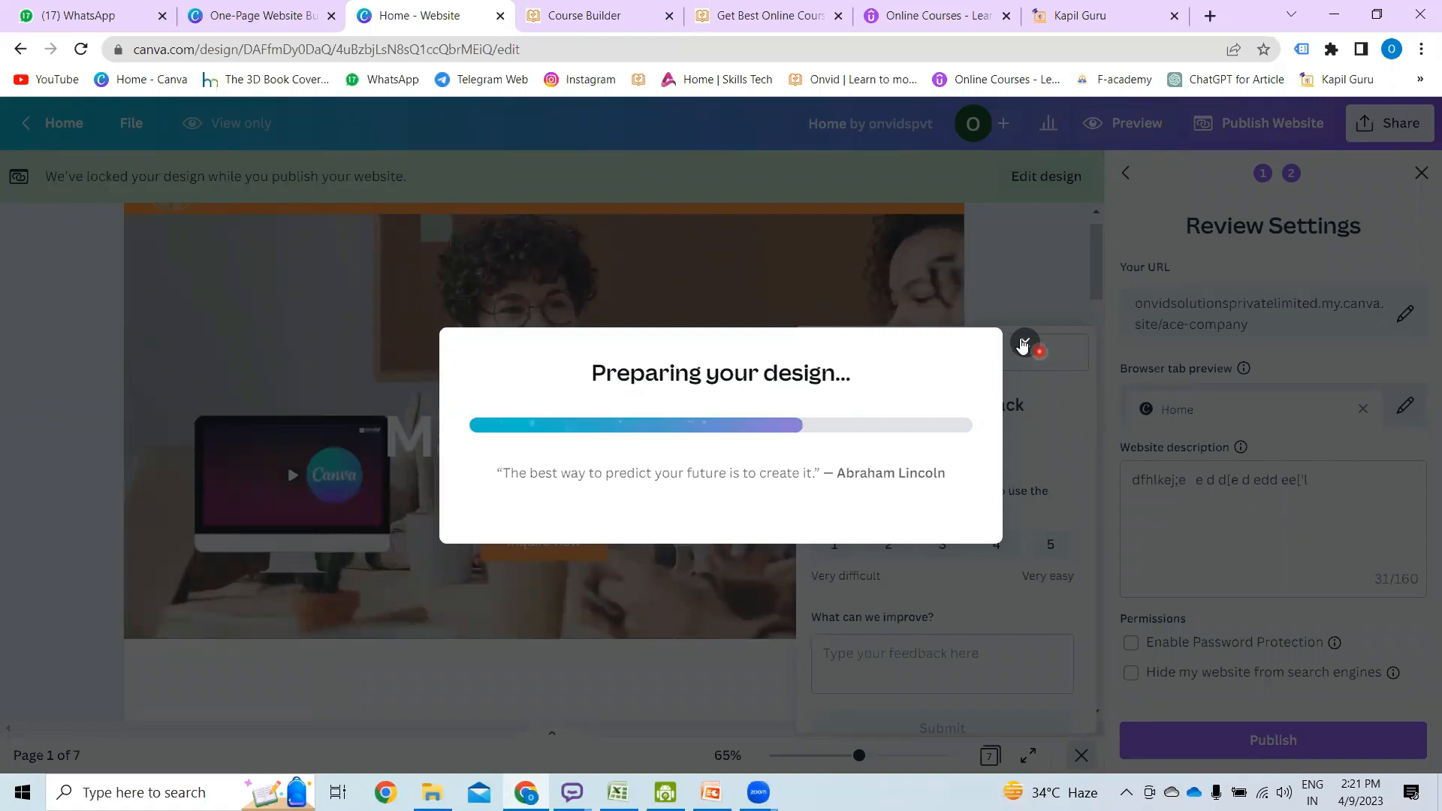
click(1024, 344)
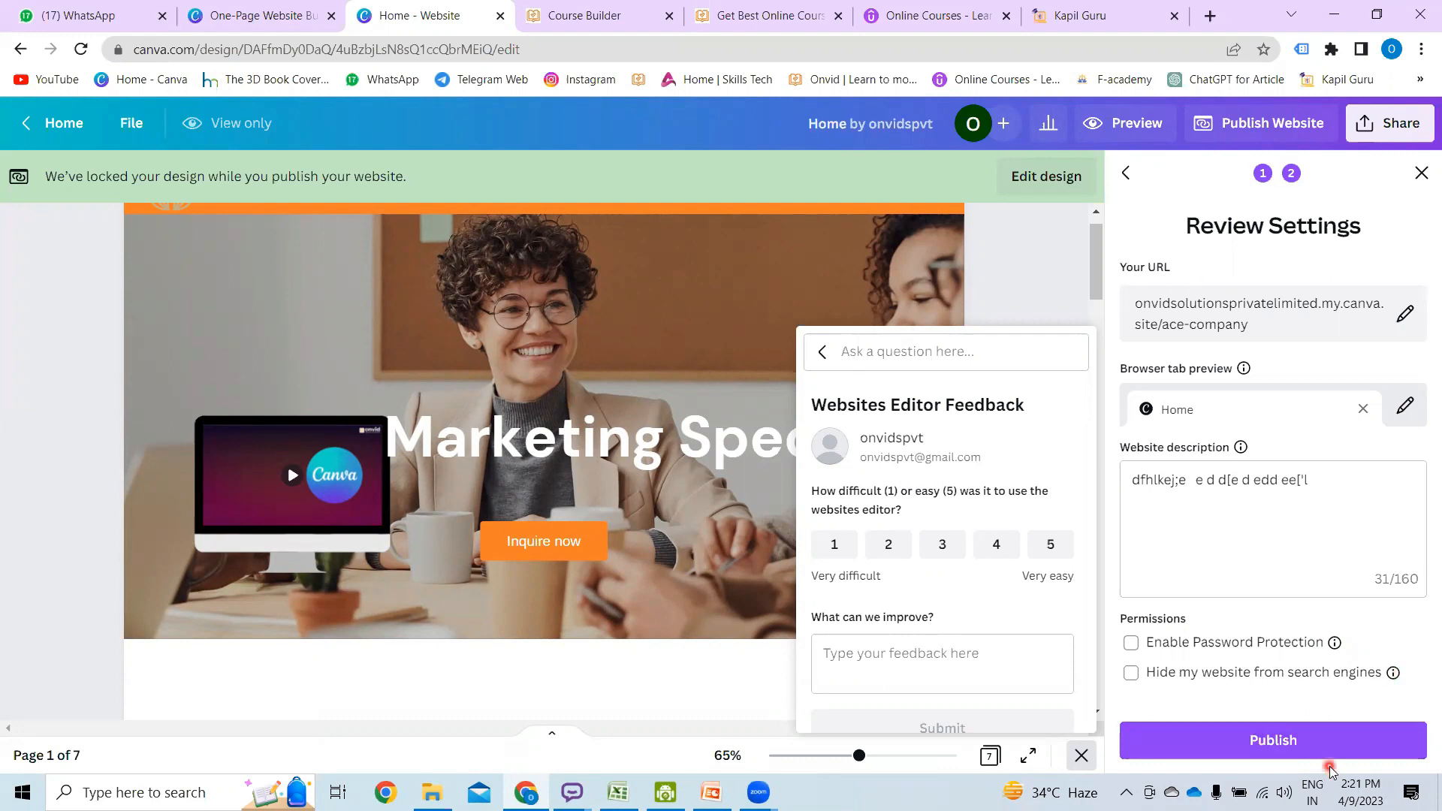
click(1361, 544)
click(1252, 736)
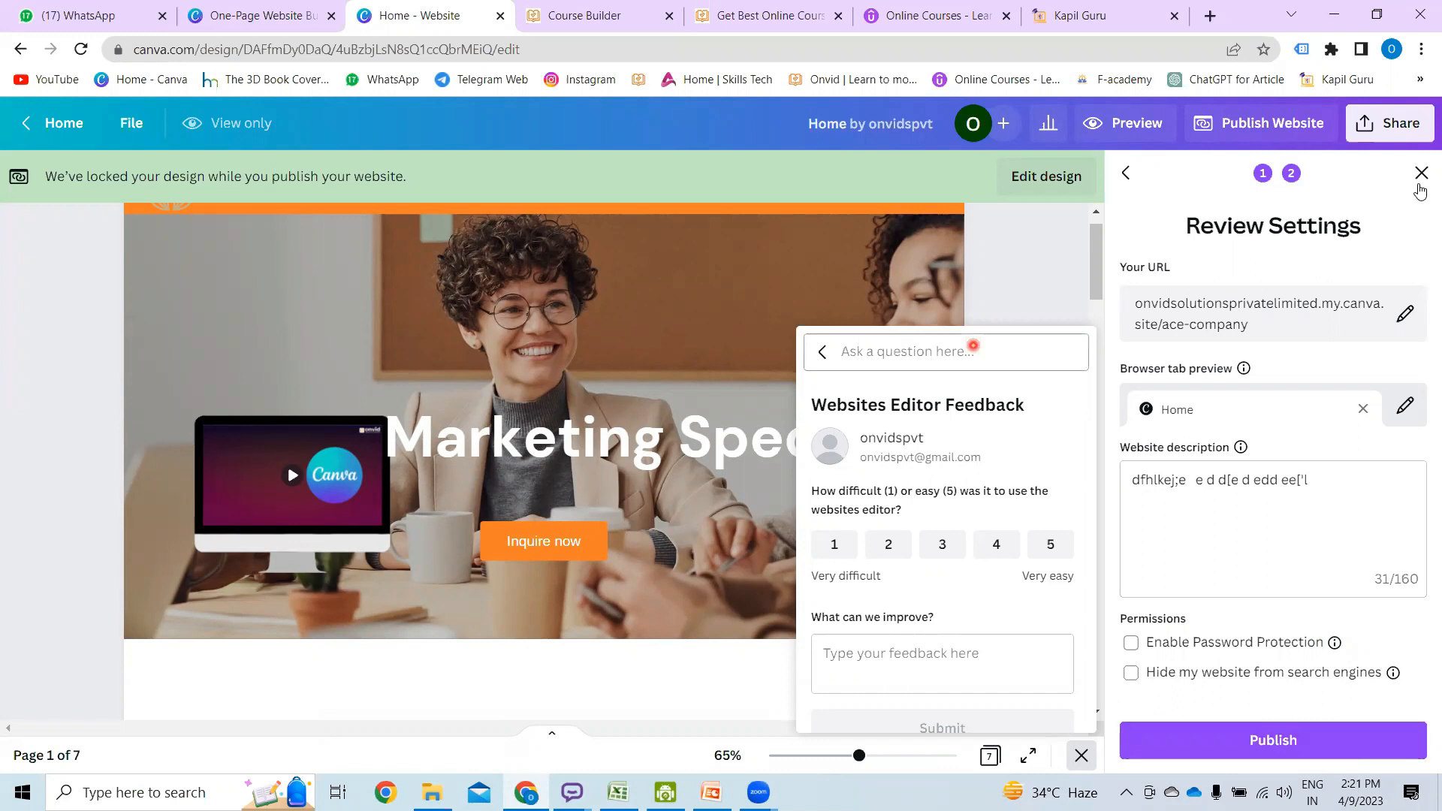
click(1015, 179)
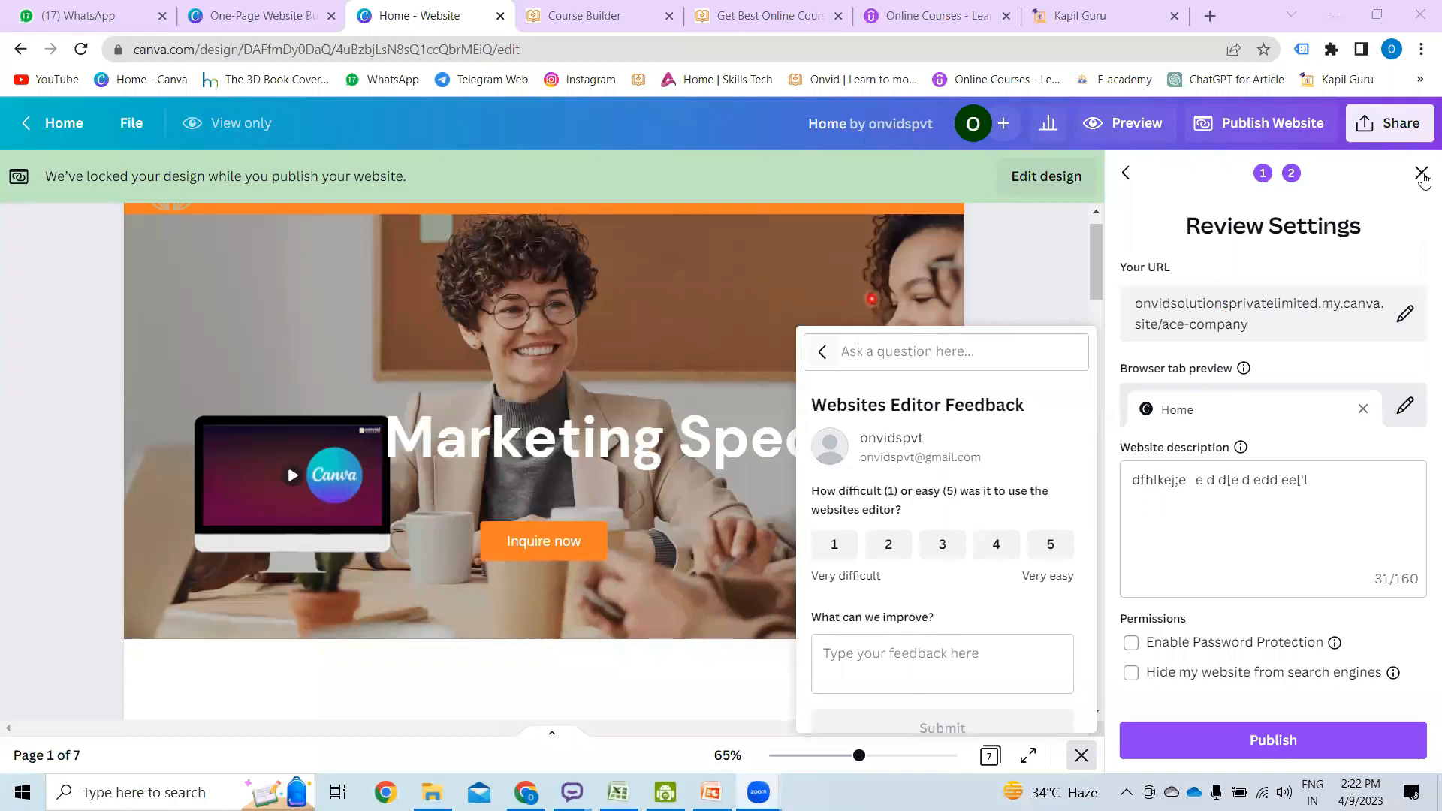
click(1422, 175)
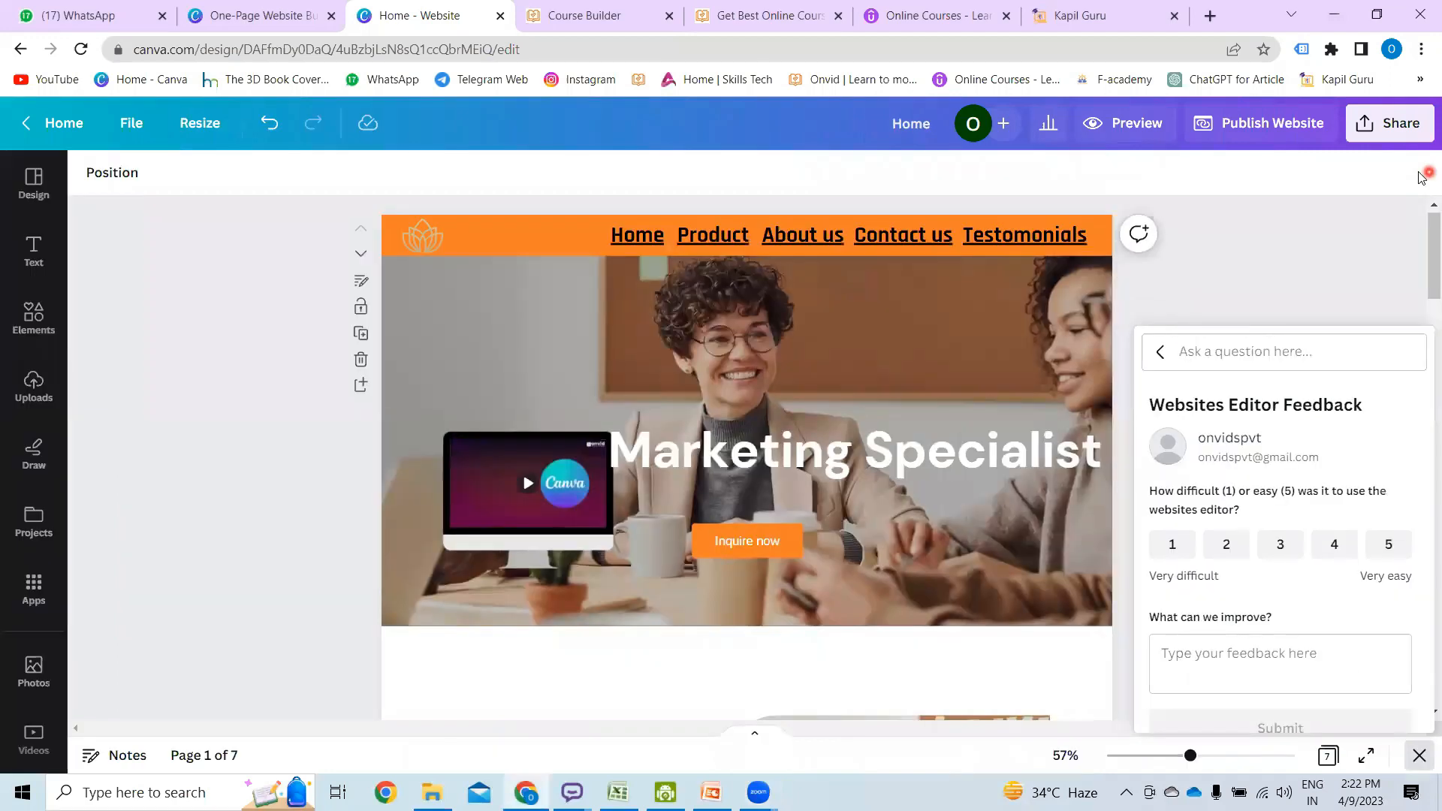